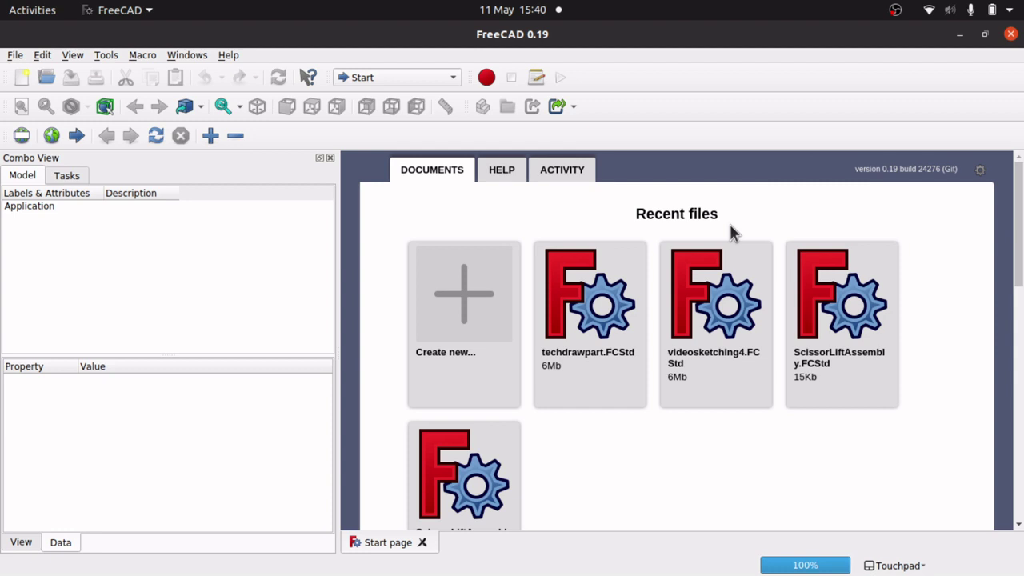
Step: Create a new document and add a part container in the Part Design workbench
{"action": "left_click", "coordinate": [454, 311]}
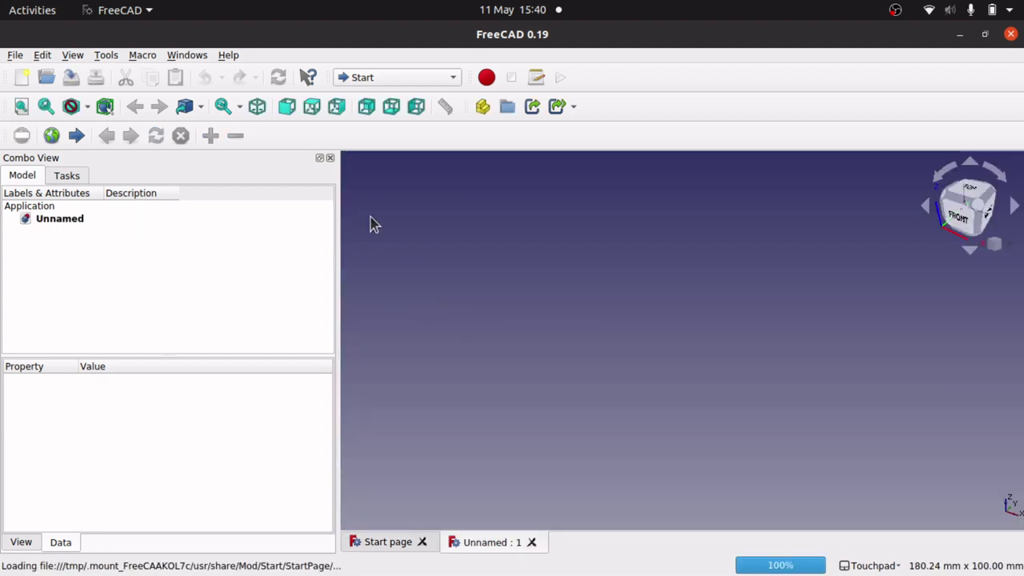
{"action": "left_click", "coordinate": [415, 77]}
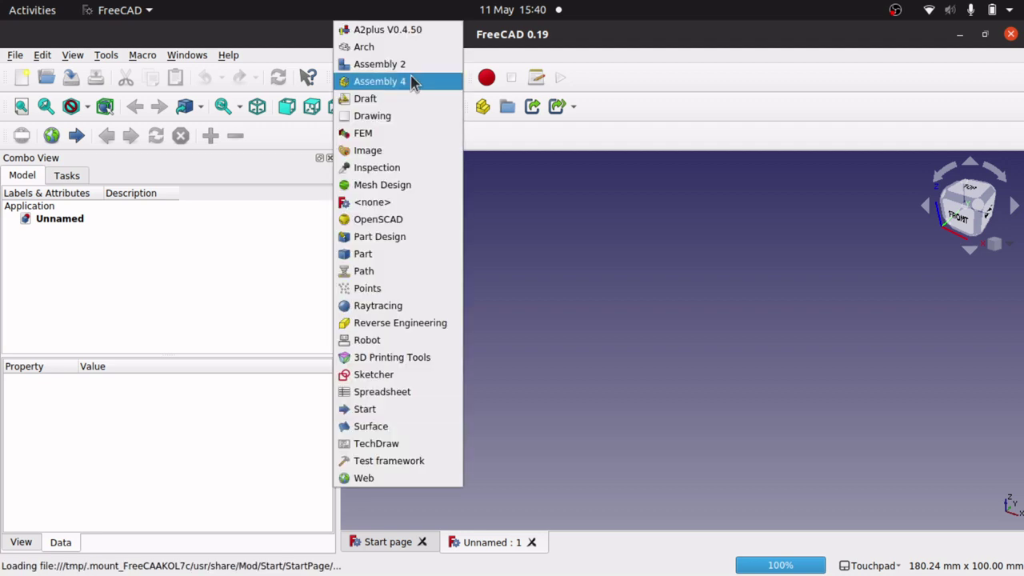
{"action": "left_click", "coordinate": [382, 236]}
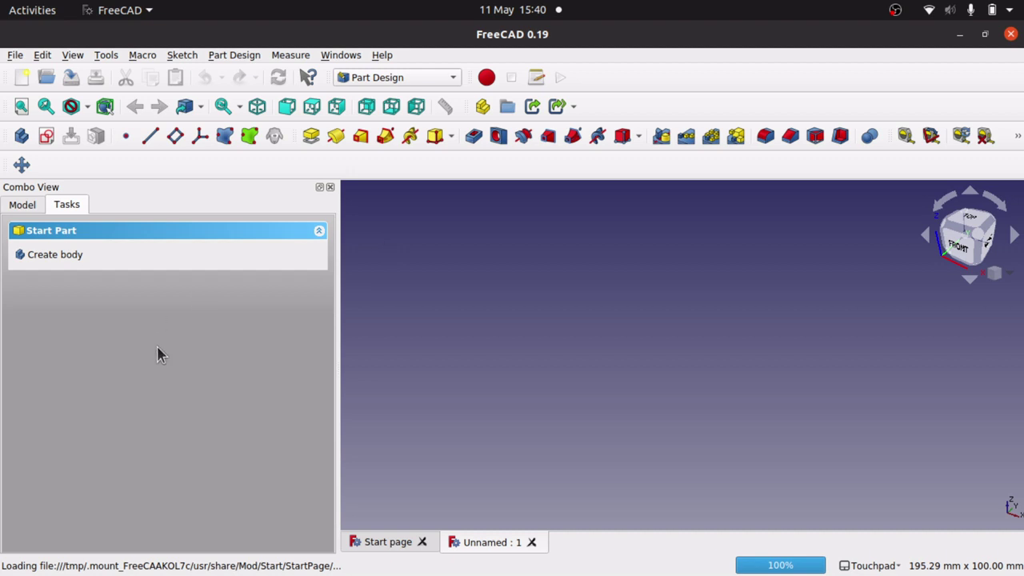
{"action": "left_click", "coordinate": [480, 108]}
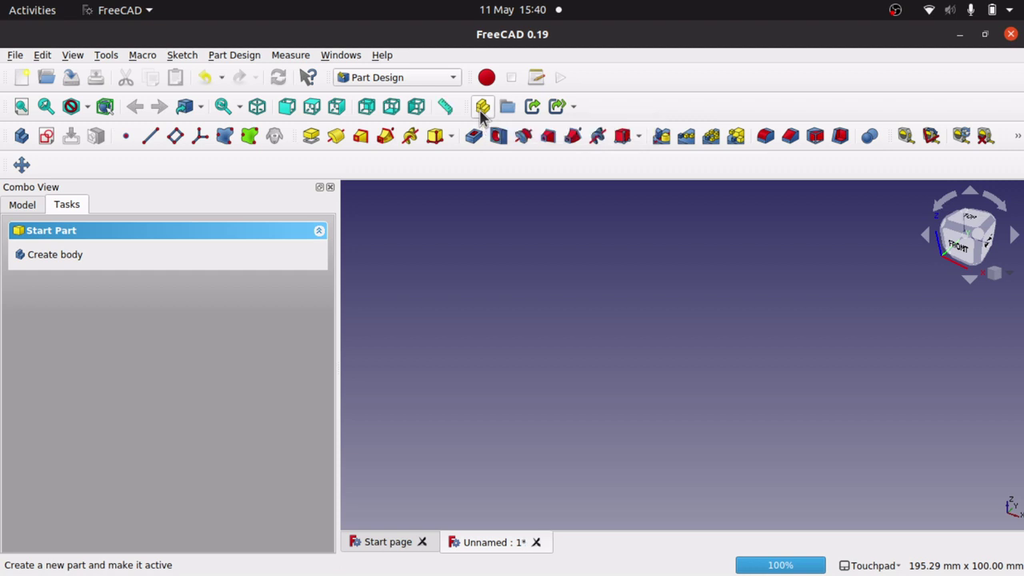
{"action": "left_click", "coordinate": [26, 204]}
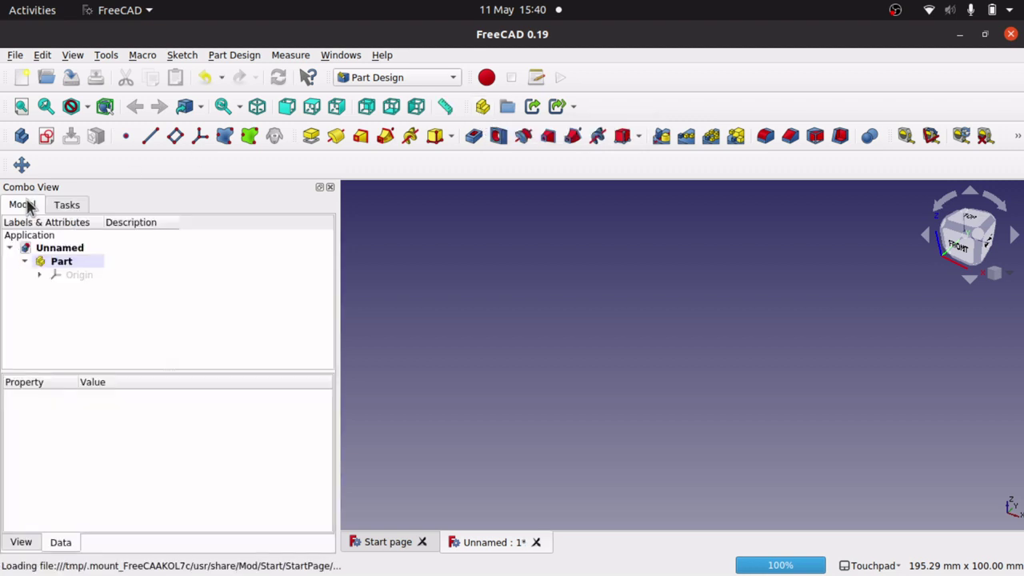
Step: Create a body in the part and start a sketch on its XY plane
{"action": "left_click", "coordinate": [80, 205]}
{"action": "left_click", "coordinate": [60, 260]}
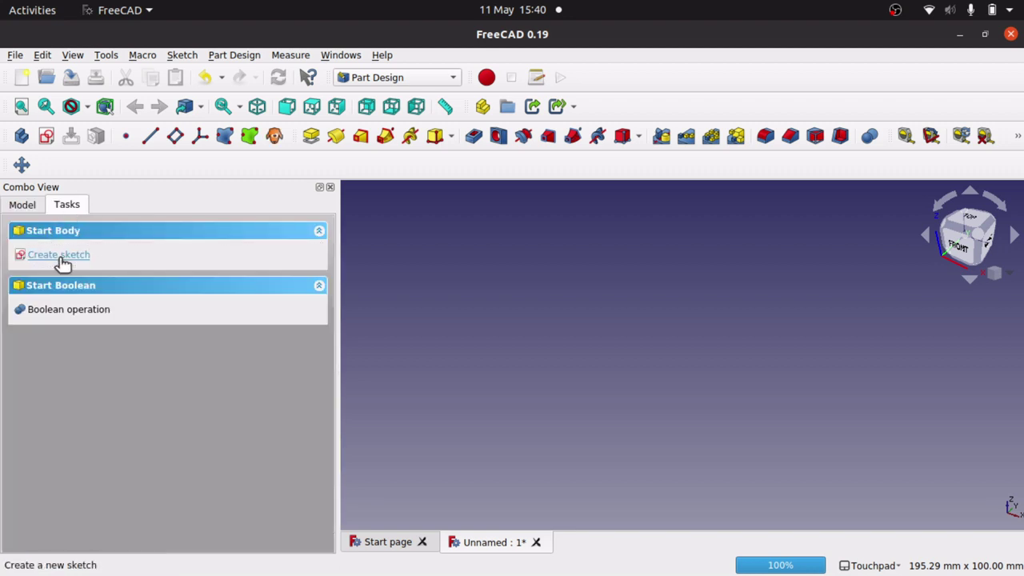
{"action": "left_click", "coordinate": [60, 257]}
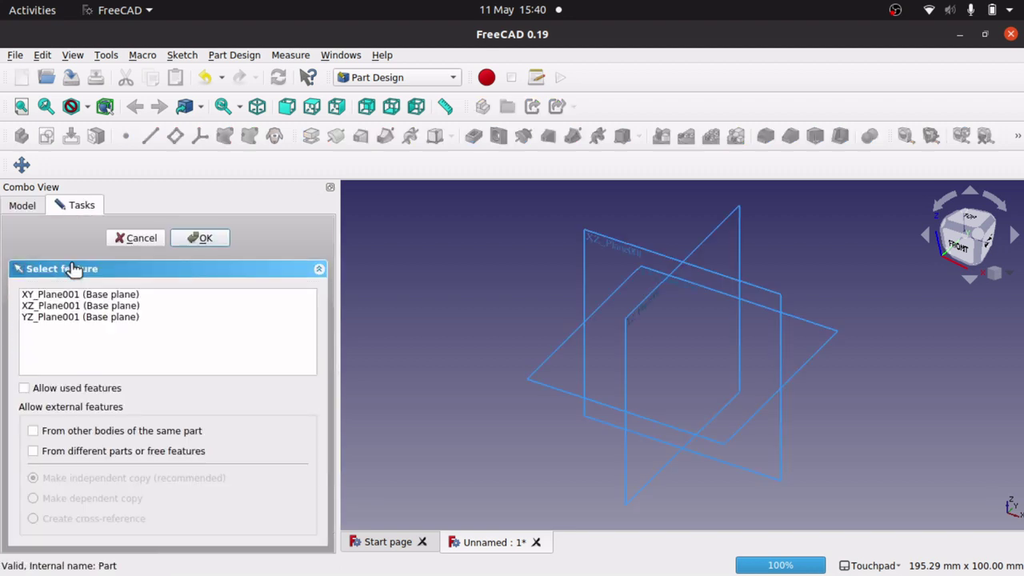
{"action": "left_click", "coordinate": [110, 296]}
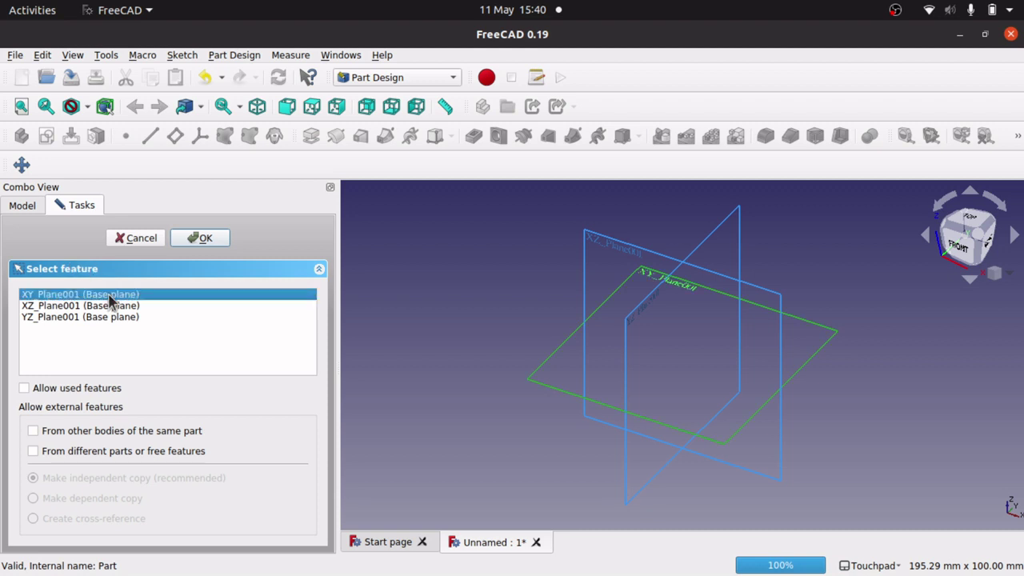
{"action": "left_click", "coordinate": [194, 240]}
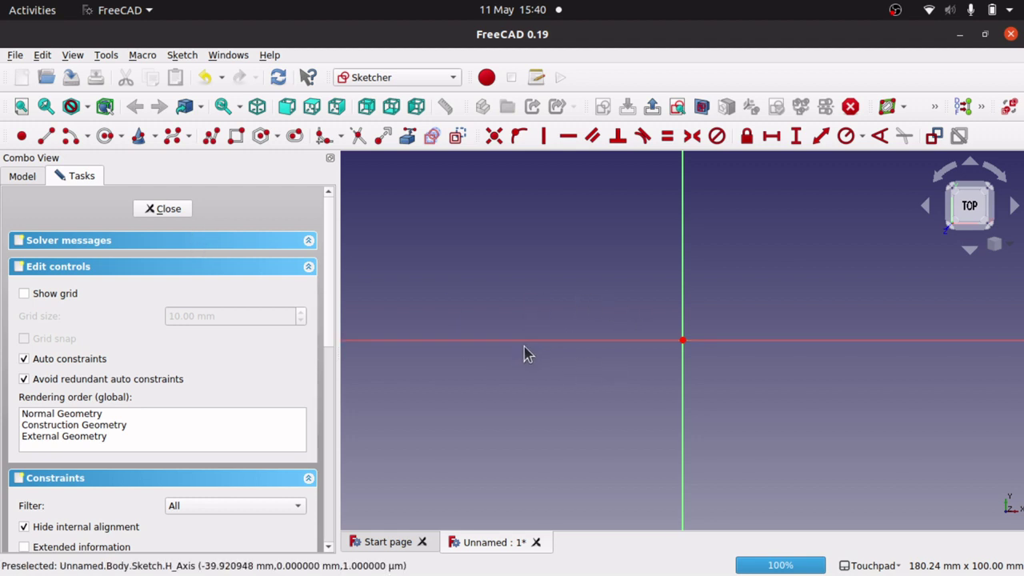
Step: Sketch a horizontal slot around the origin, about 87 mm long with end radii of about 10.3 mm
{"action": "left_click", "coordinate": [295, 137]}
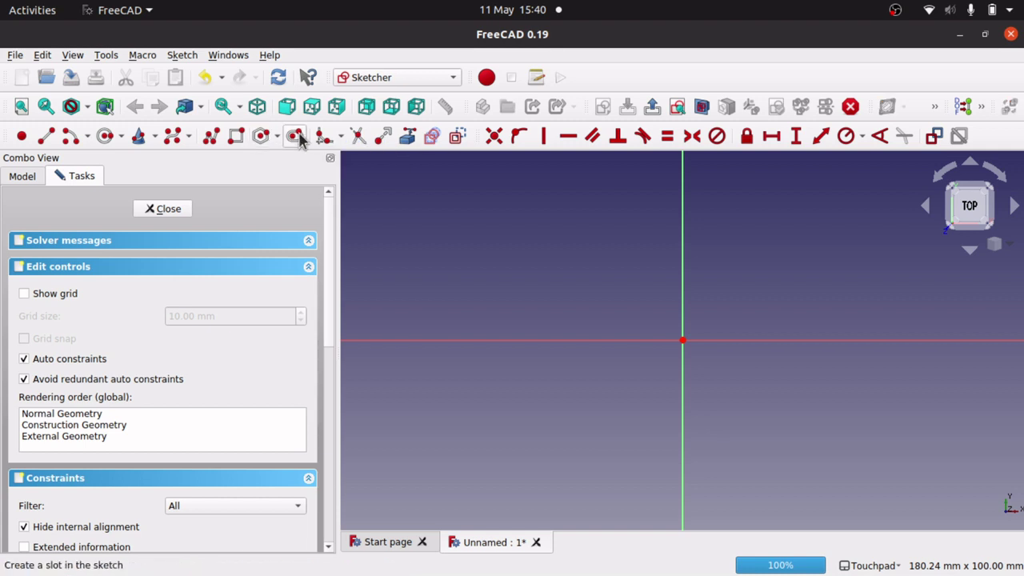
{"action": "left_click", "coordinate": [538, 322]}
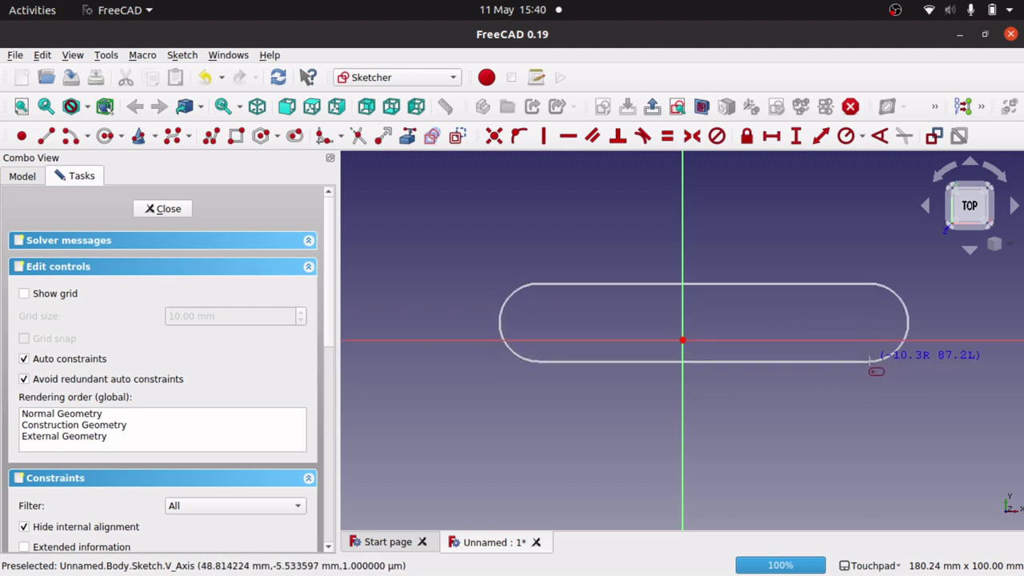
{"action": "left_click", "coordinate": [871, 364]}
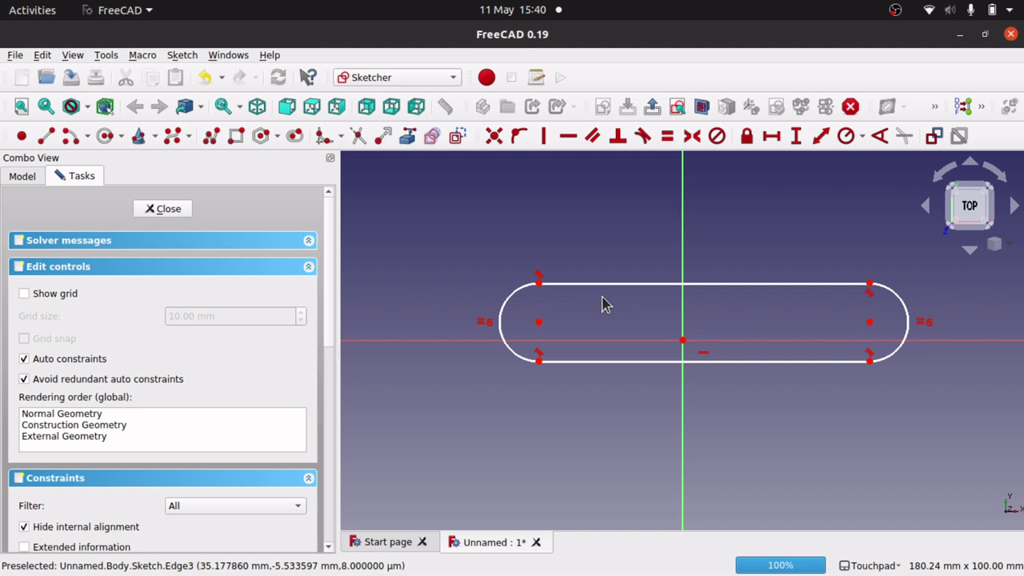
Step: Constrain the centres of the slot's two end arcs to be symmetric about the sketch origin
{"action": "left_click", "coordinate": [540, 323]}
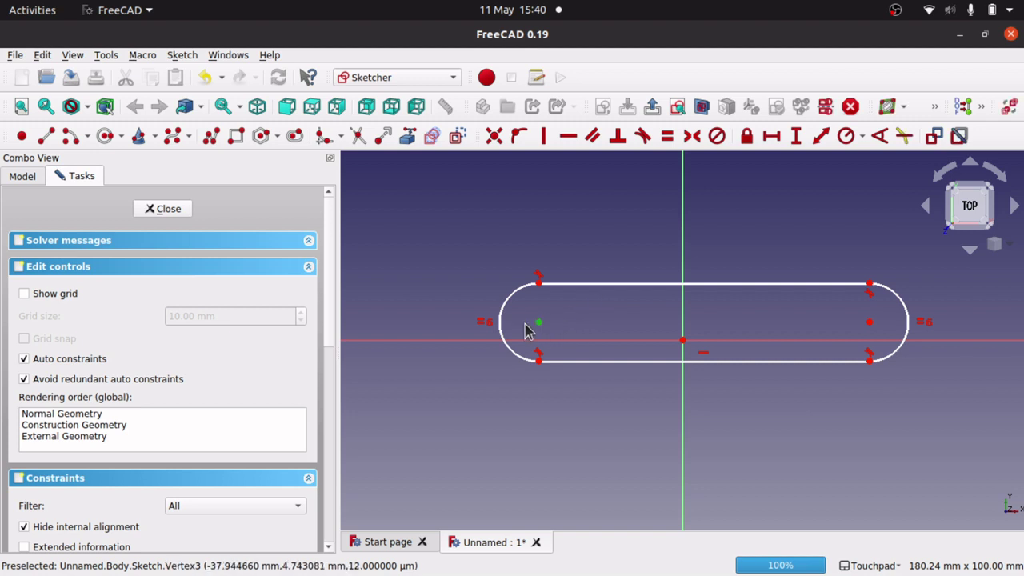
{"action": "left_click", "coordinate": [870, 324]}
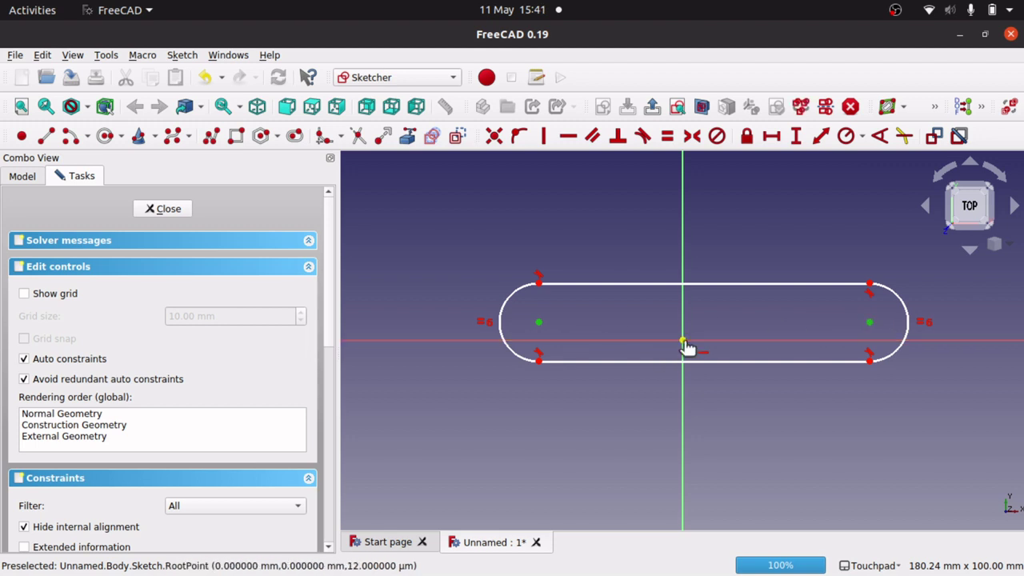
{"action": "left_click", "coordinate": [683, 342]}
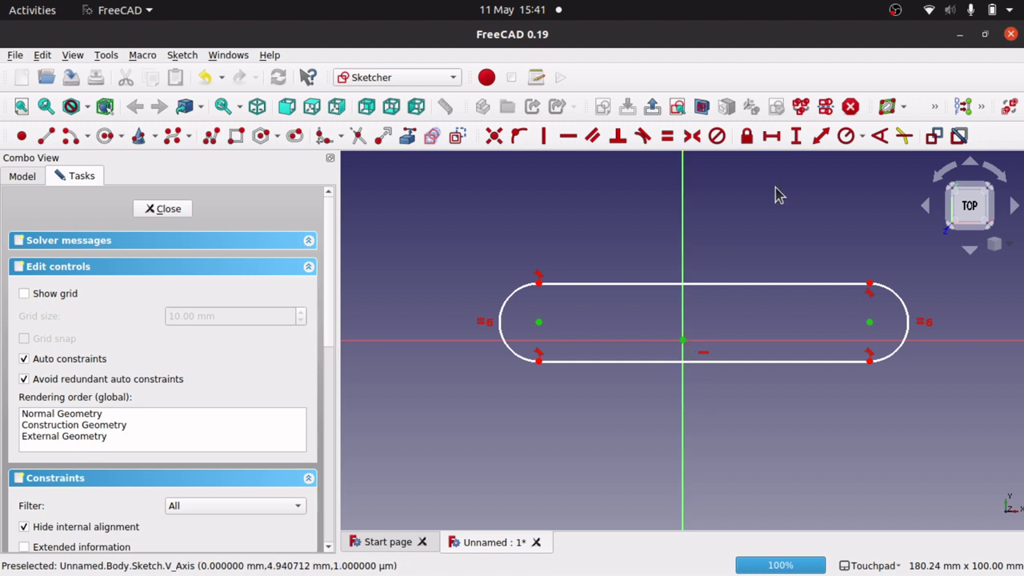
{"action": "left_click", "coordinate": [692, 137]}
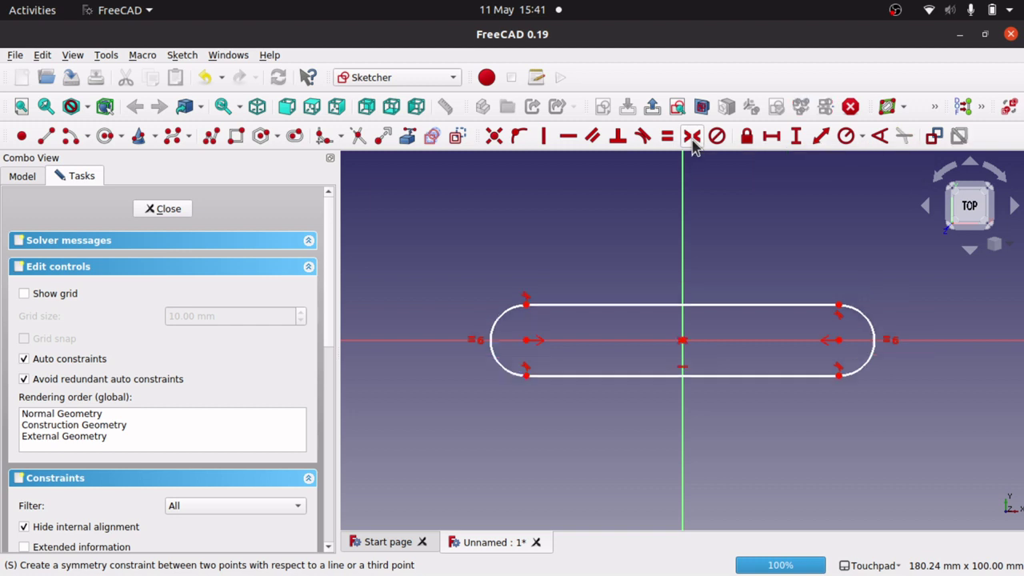
Step: Constrain the distance between the slot's two arc centres to 100 mm
{"action": "left_click", "coordinate": [526, 341]}
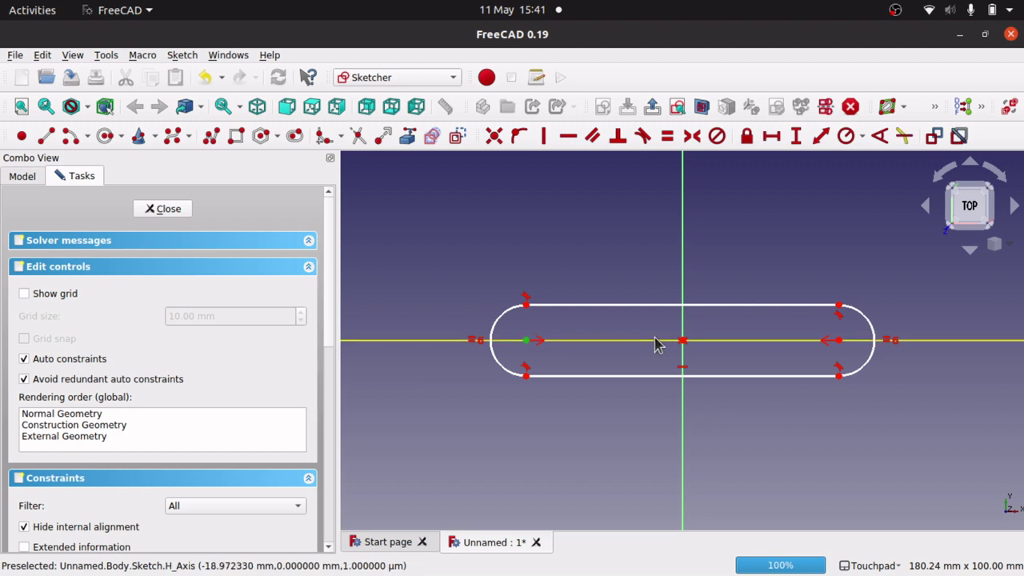
{"action": "left_click", "coordinate": [838, 342]}
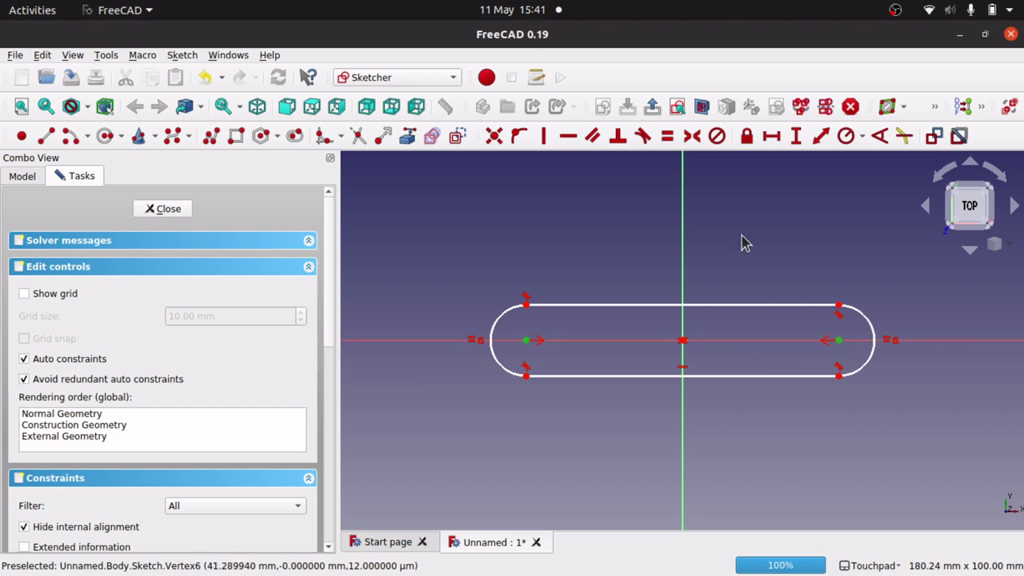
{"action": "left_click", "coordinate": [820, 138]}
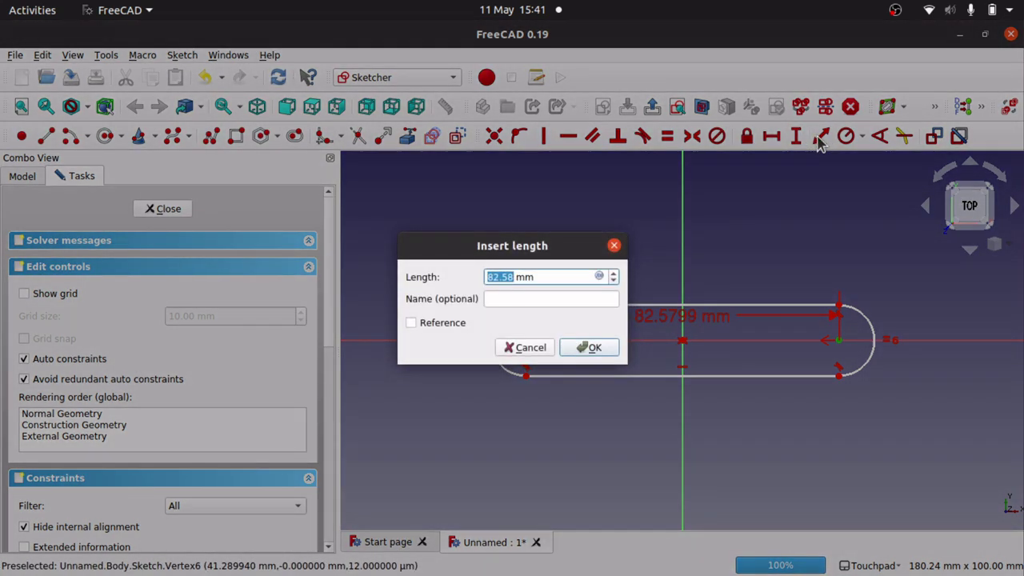
{"action": "type", "text": "100"}
{"action": "key", "text": "Return"}
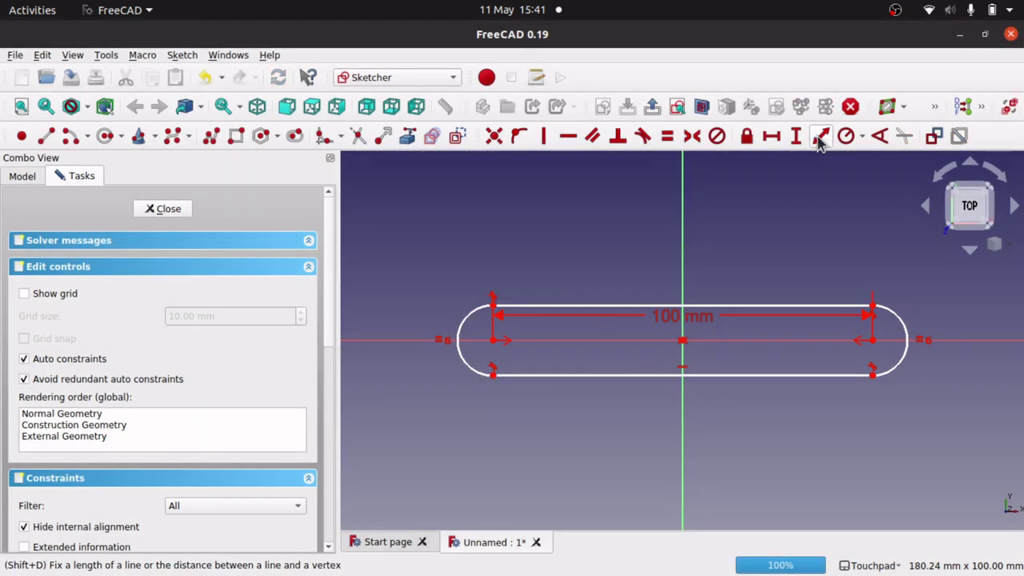
Step: Constrain the slot's width between the two endpoints of its left arc to 15 mm
{"action": "left_click", "coordinate": [494, 375]}
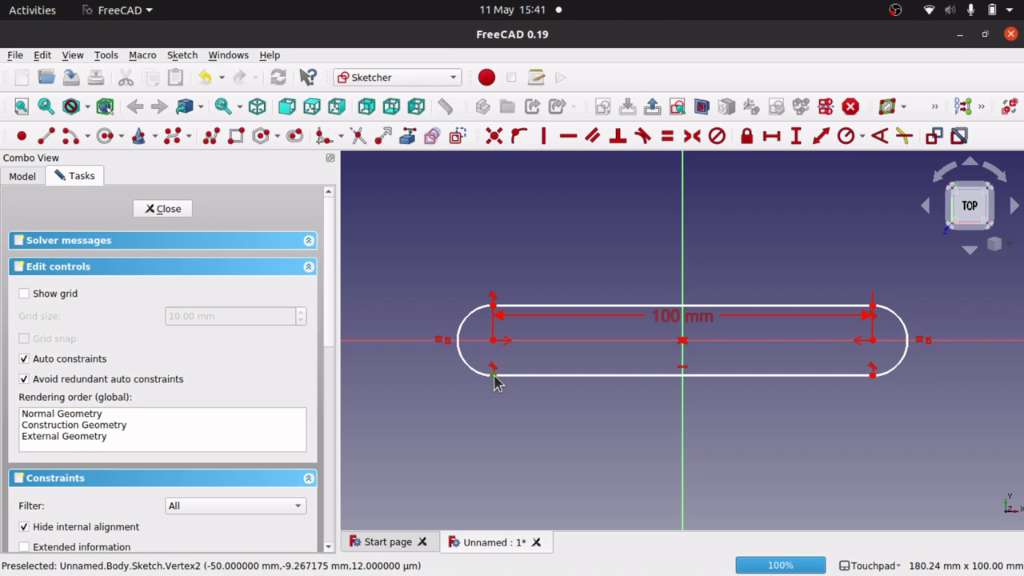
{"action": "left_click", "coordinate": [494, 304]}
{"action": "left_click", "coordinate": [821, 137]}
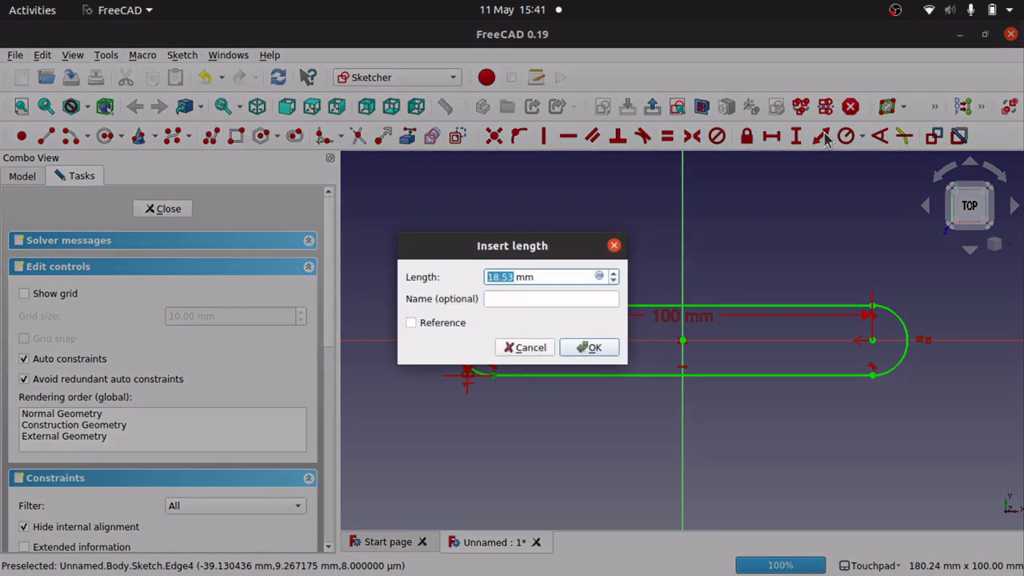
{"action": "type", "text": "1"}
{"action": "key", "text": "Return"}
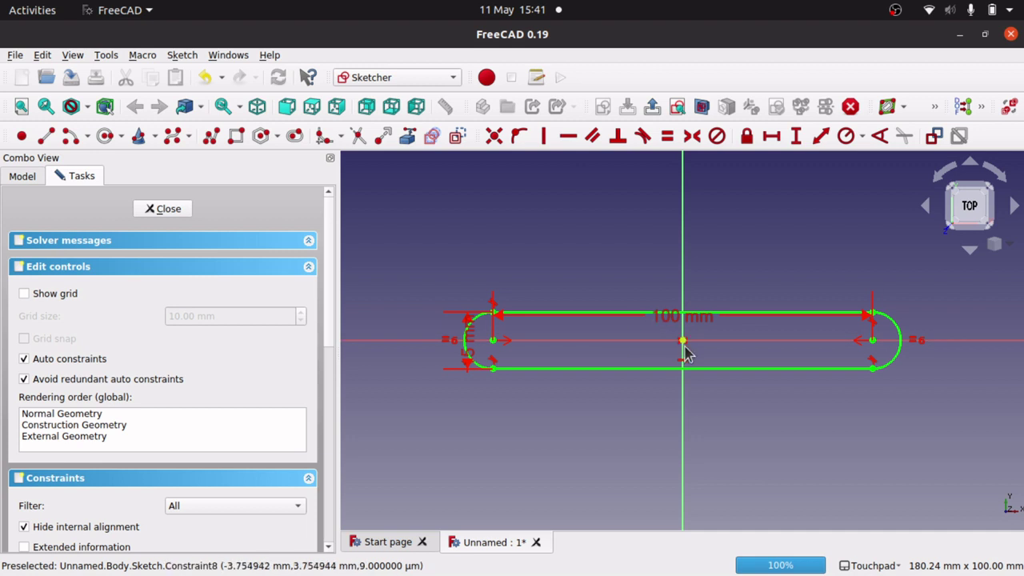
Step: Sketch a circle centred on the origin with a radius of about 5.4 mm
{"action": "scroll", "coordinate": [688, 363], "scroll_direction": "up", "scroll_amount": 5}
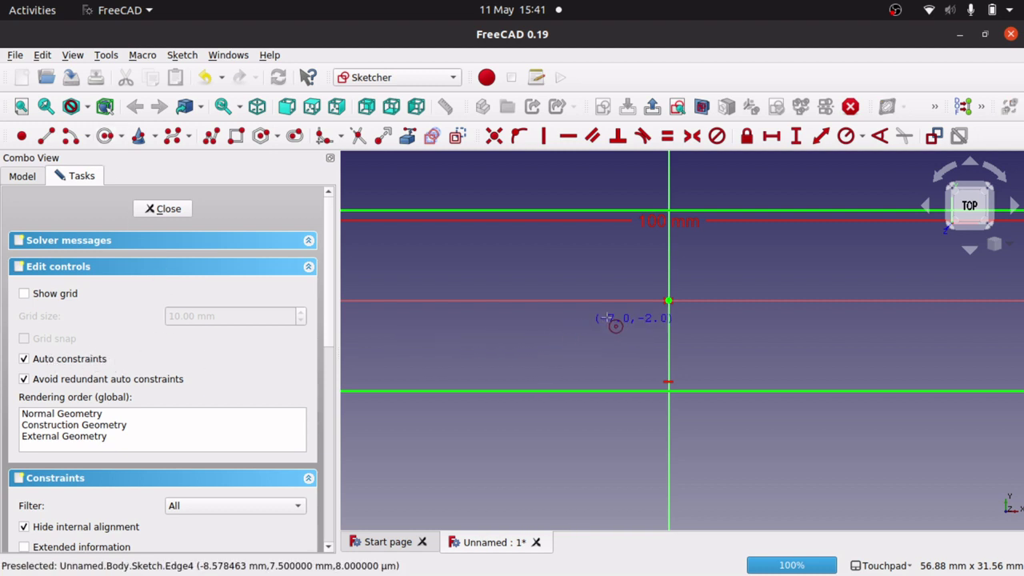
{"action": "left_click", "coordinate": [669, 301]}
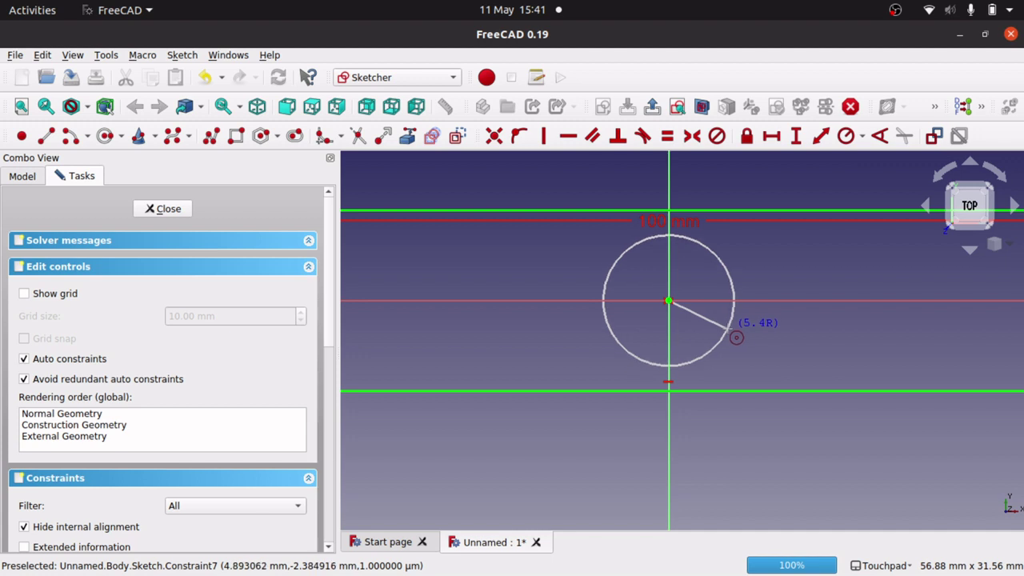
{"action": "left_click", "coordinate": [727, 330]}
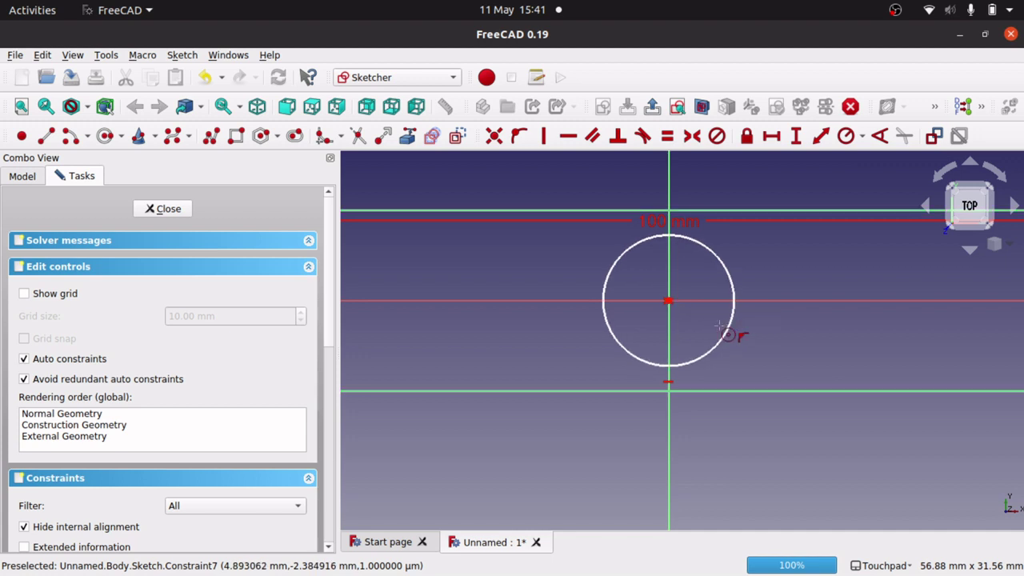
{"action": "right_click", "coordinate": [726, 327]}
Step: Constrain the diameter of the central circle to 10 mm
{"action": "left_click", "coordinate": [731, 329]}
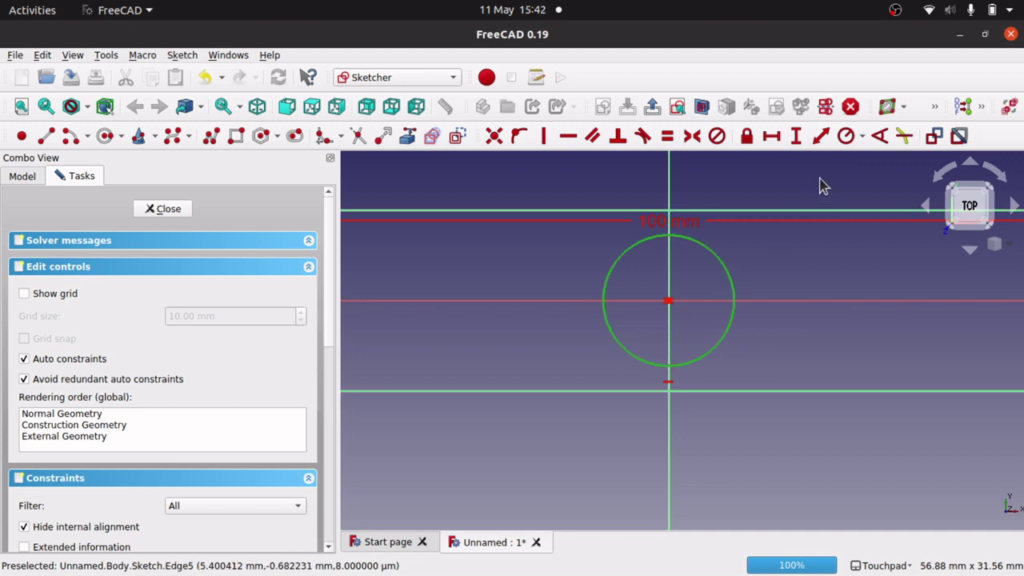
{"action": "left_click", "coordinate": [863, 137]}
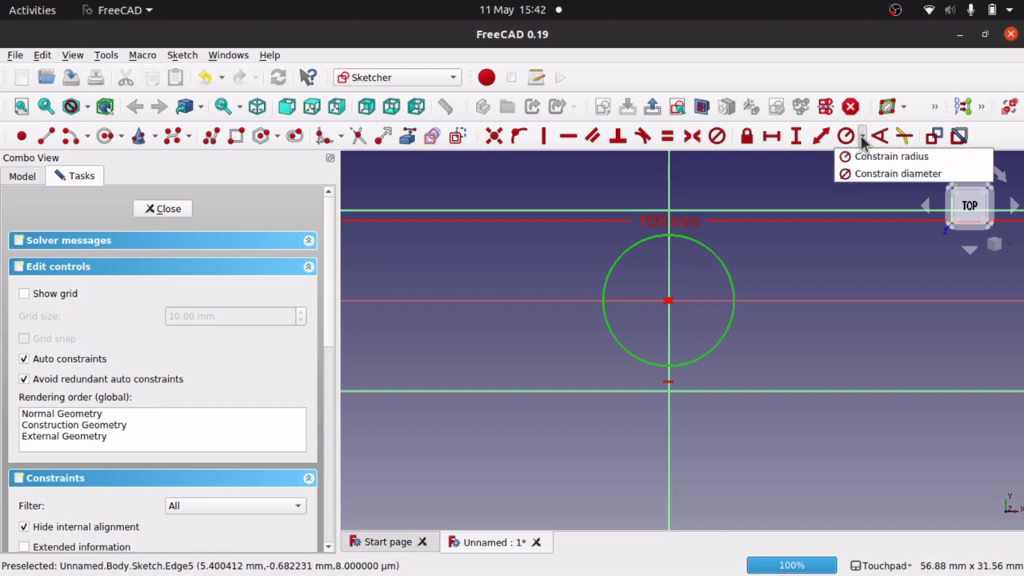
{"action": "left_click", "coordinate": [866, 174]}
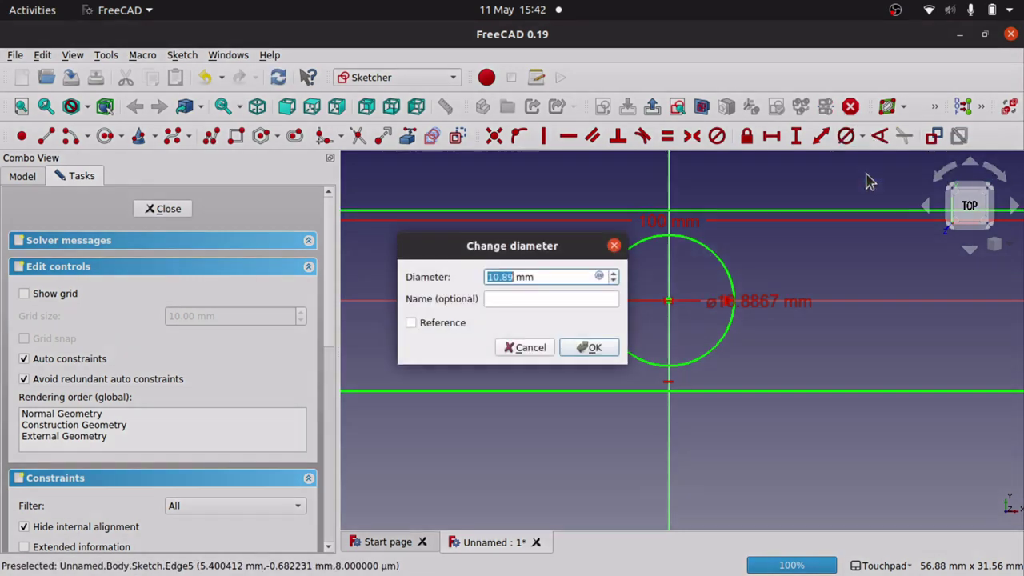
{"action": "type", "text": "1"}
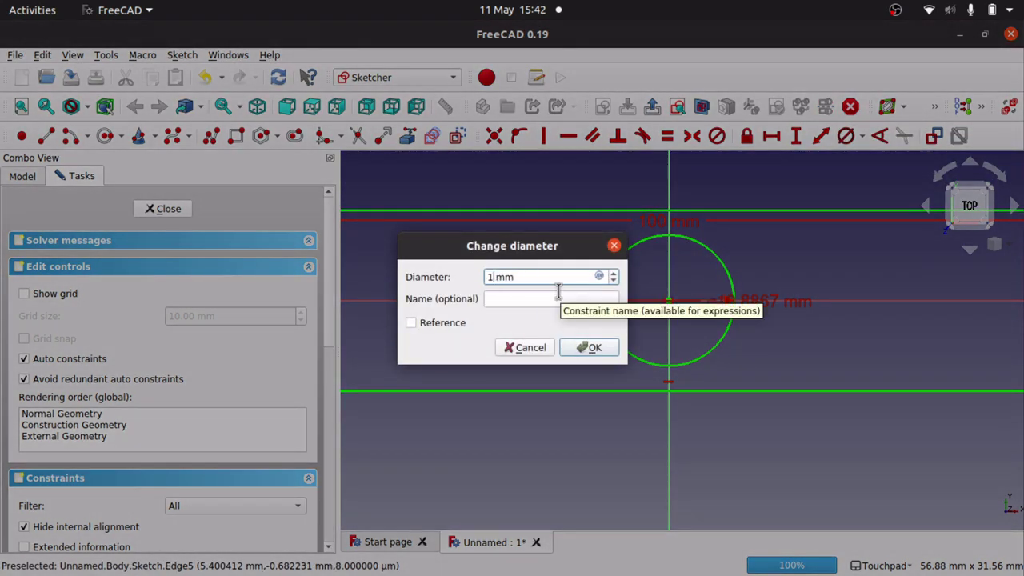
{"action": "type", "text": "0"}
{"action": "key", "text": "Return"}
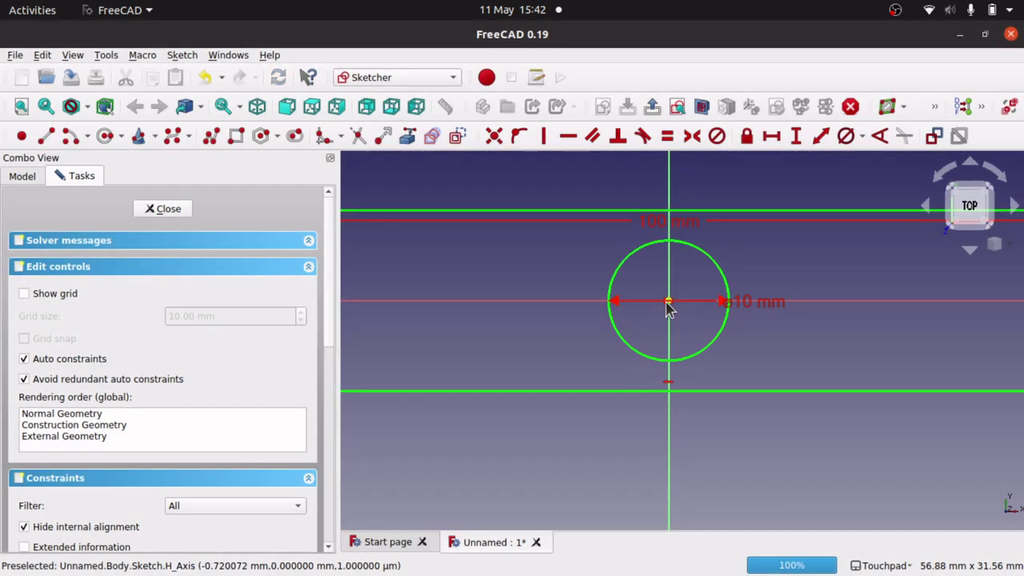
Step: Clone the central 10 mm circle from its centre point onto the centre of the slot's left arc
{"action": "scroll", "coordinate": [671, 309], "scroll_direction": "down", "scroll_amount": 3}
{"action": "scroll", "coordinate": [670, 309], "scroll_direction": "down", "scroll_amount": 3}
{"action": "scroll", "coordinate": [671, 309], "scroll_direction": "up", "scroll_amount": 1}
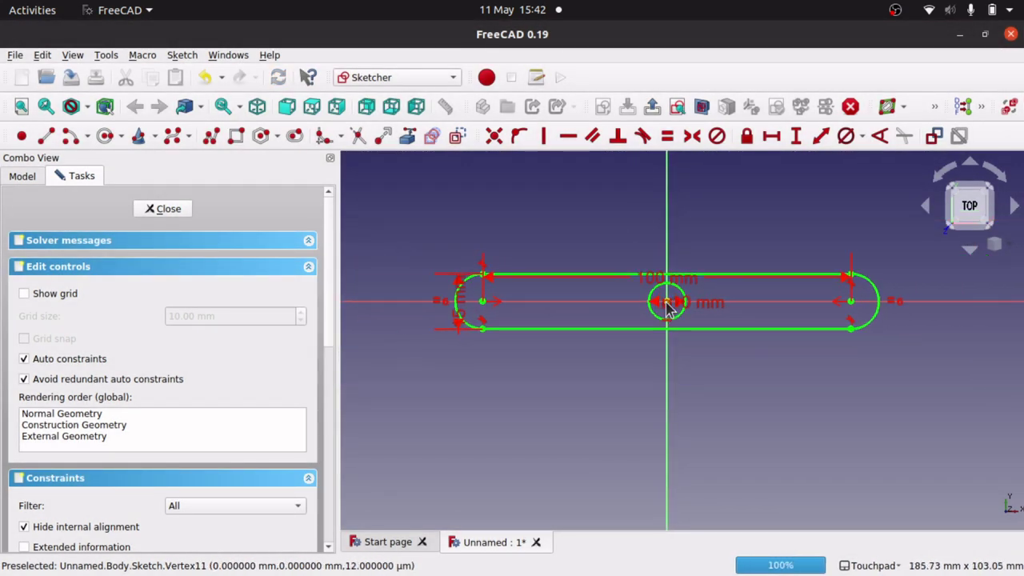
{"action": "left_click_drag", "start_coordinate": [625, 284], "coordinate": [722, 320]}
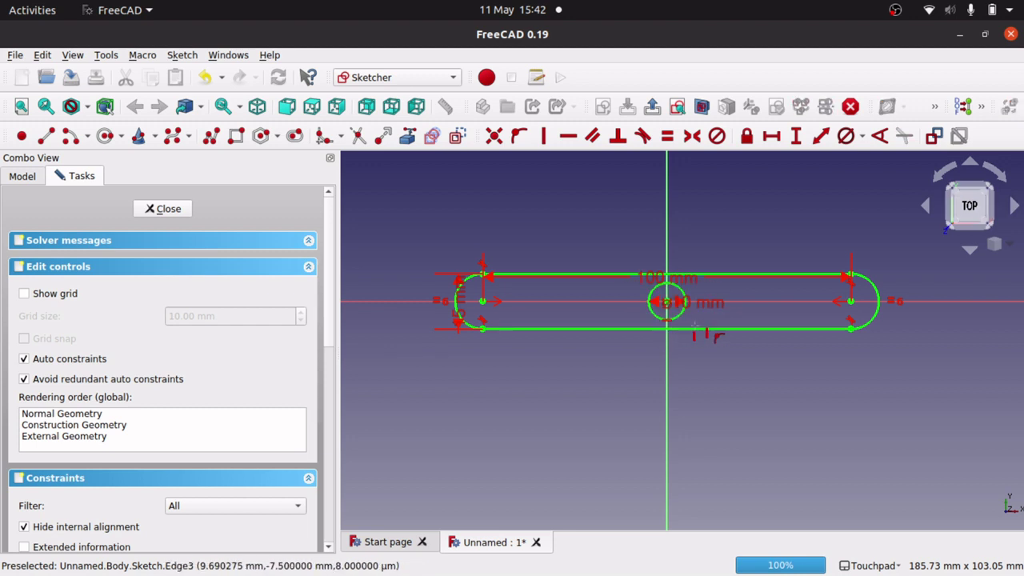
{"action": "left_click", "coordinate": [666, 301]}
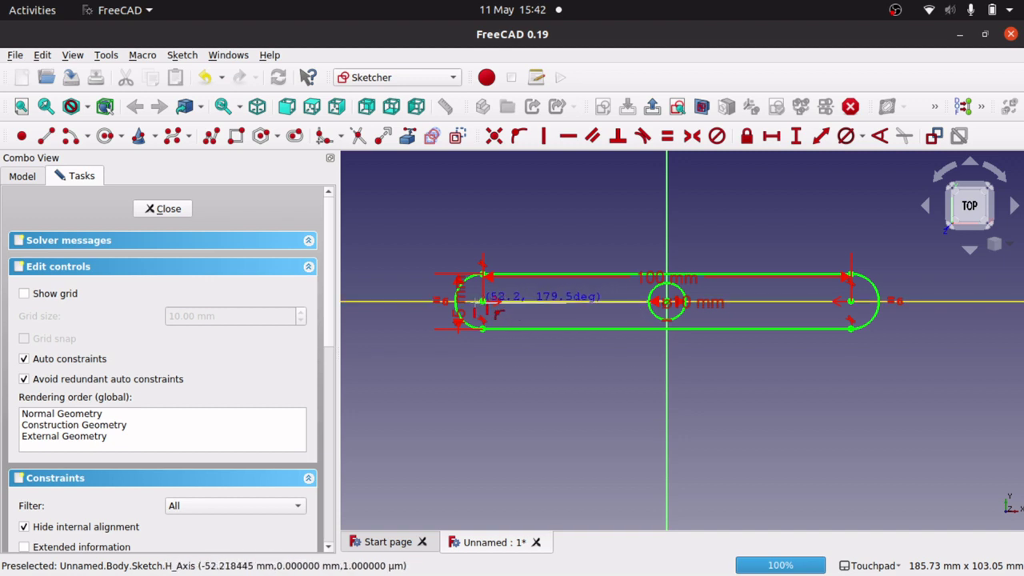
{"action": "scroll", "coordinate": [478, 303], "scroll_direction": "up", "scroll_amount": 5}
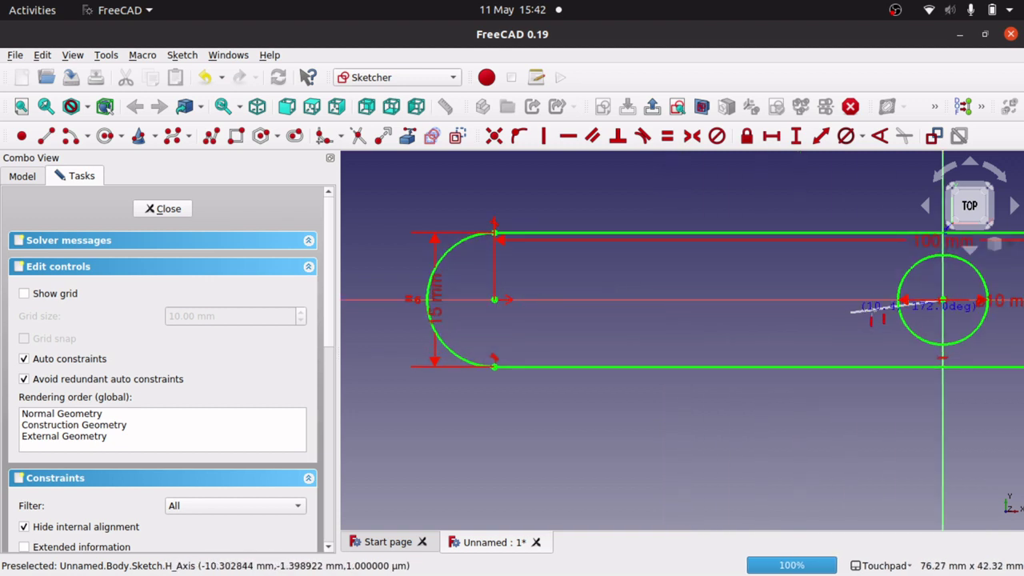
{"action": "left_click", "coordinate": [495, 300]}
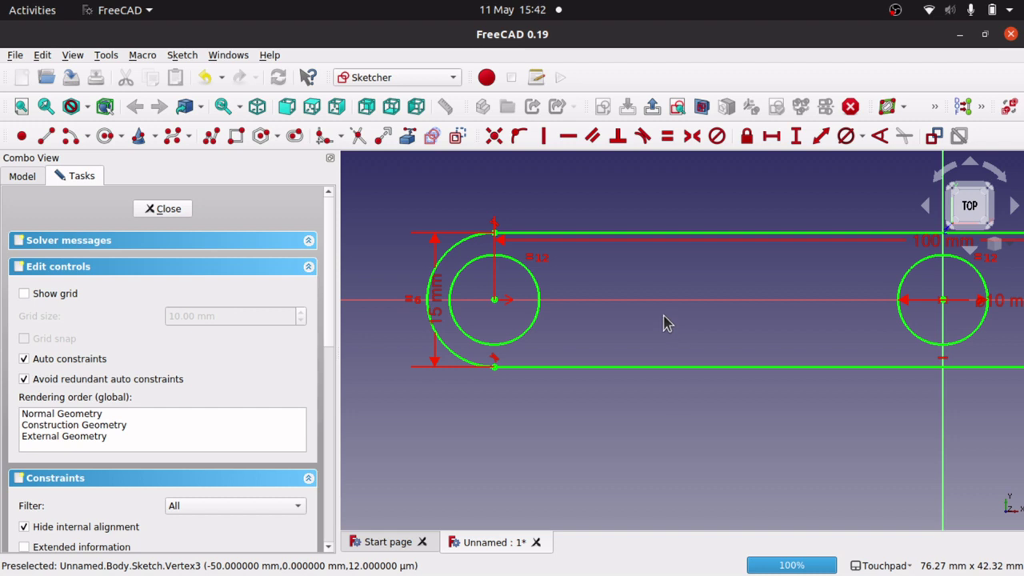
Step: Clone the central circle from its centre point onto the centre of the slot's right arc
{"action": "key", "text": "Right"}
{"action": "key", "text": "Right"}
{"action": "key", "text": "Right"}
{"action": "key", "text": "Right"}
{"action": "key", "text": "Right"}
{"action": "key", "text": "Right"}
{"action": "key", "text": "Right"}
{"action": "key", "text": "Right"}
{"action": "key", "text": "Right"}
{"action": "key", "text": "Right"}
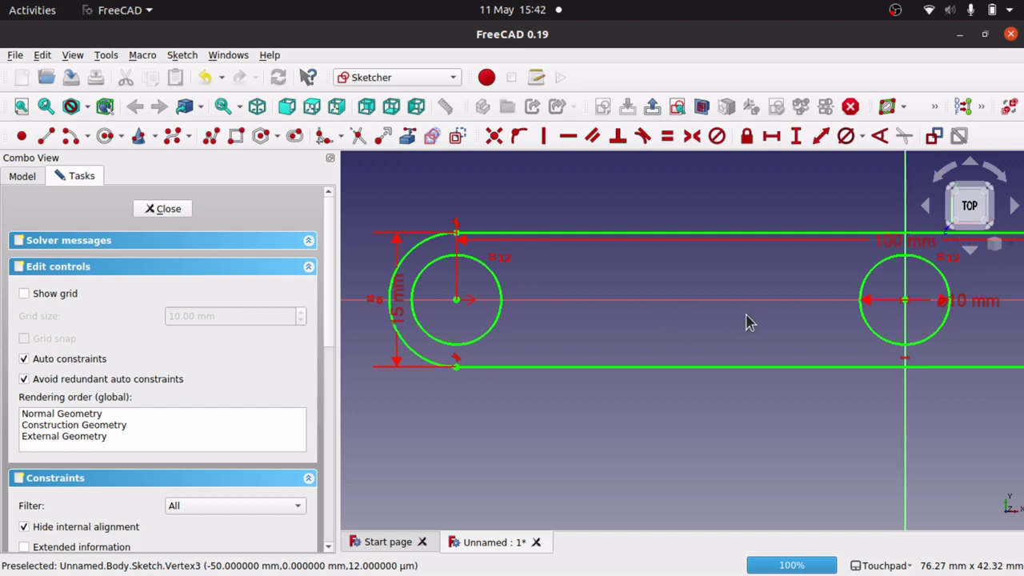
{"action": "key", "text": "Right"}
{"action": "key", "text": "Right"}
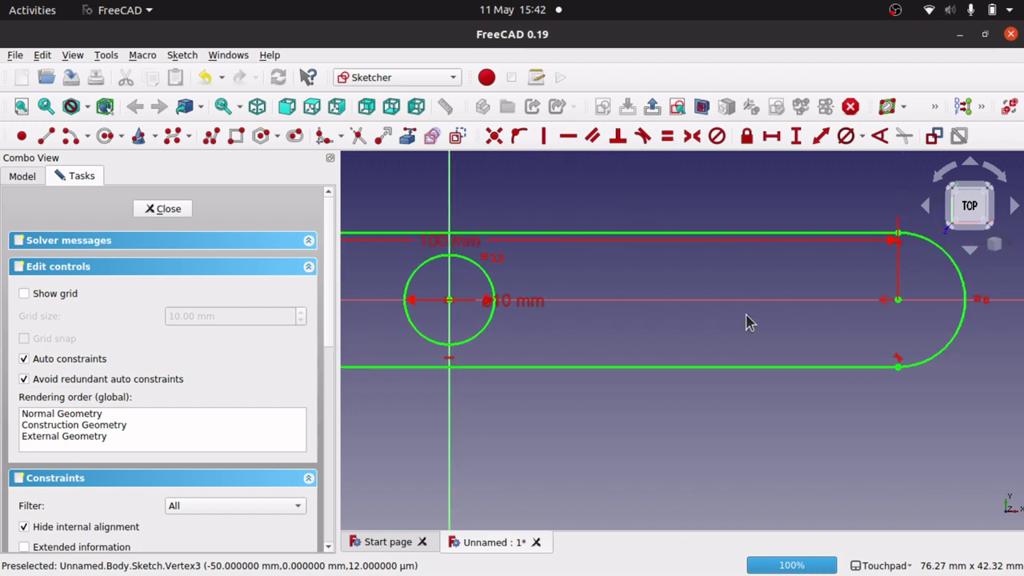
{"action": "key", "text": "Left"}
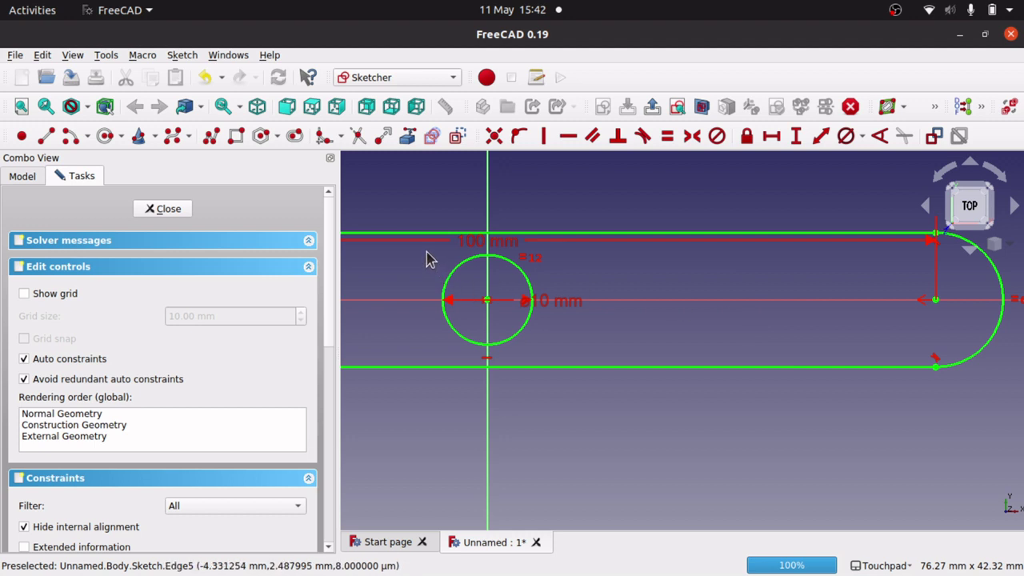
{"action": "left_click_drag", "start_coordinate": [427, 253], "coordinate": [570, 354]}
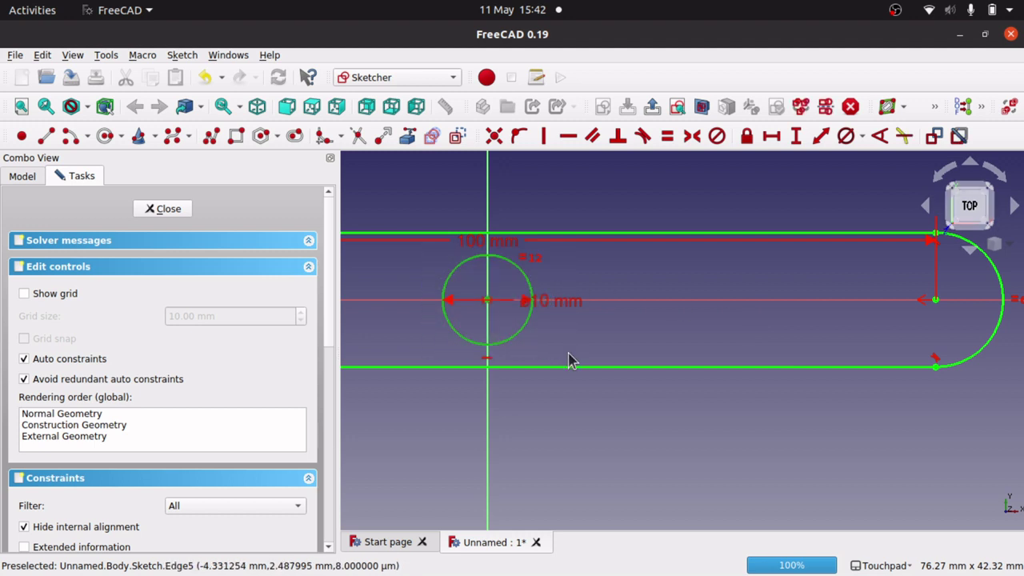
{"action": "left_click", "coordinate": [486, 300]}
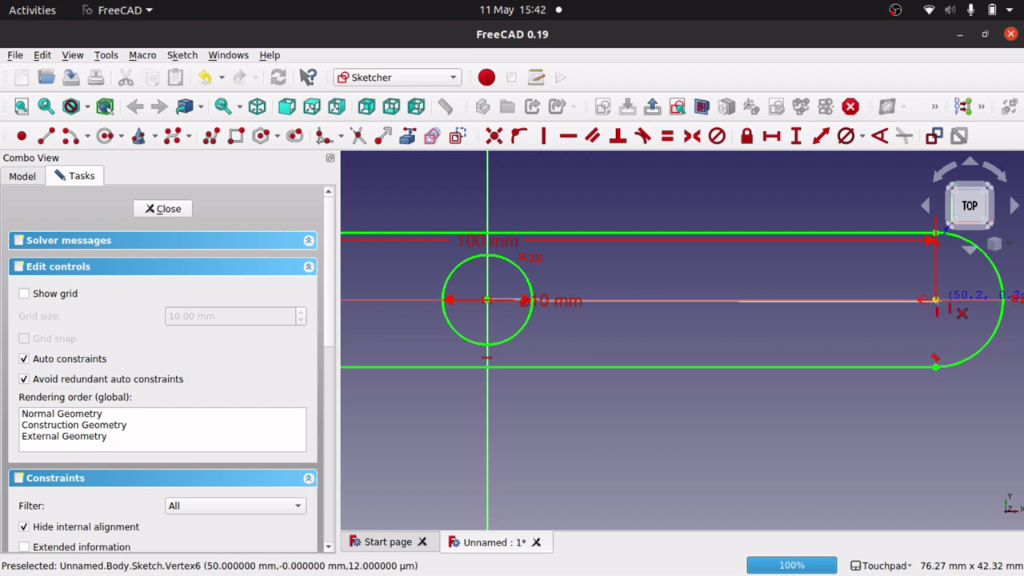
{"action": "left_click", "coordinate": [935, 300]}
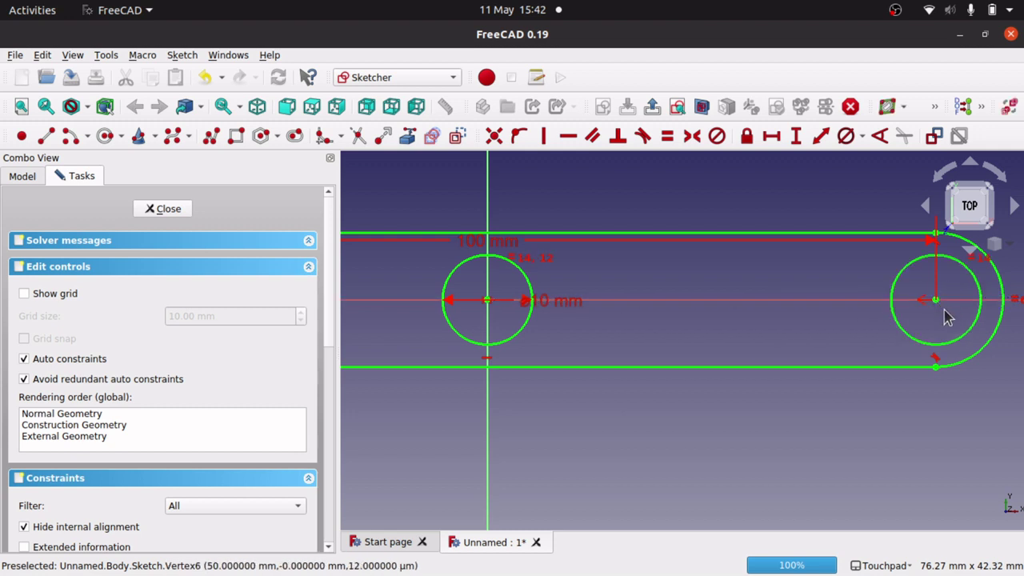
Step: Finish the slot sketch with its three holes and pad it to a length of 5 mm
{"action": "scroll", "coordinate": [752, 326], "scroll_direction": "down", "scroll_amount": 3}
{"action": "scroll", "coordinate": [751, 326], "scroll_direction": "down", "scroll_amount": 4}
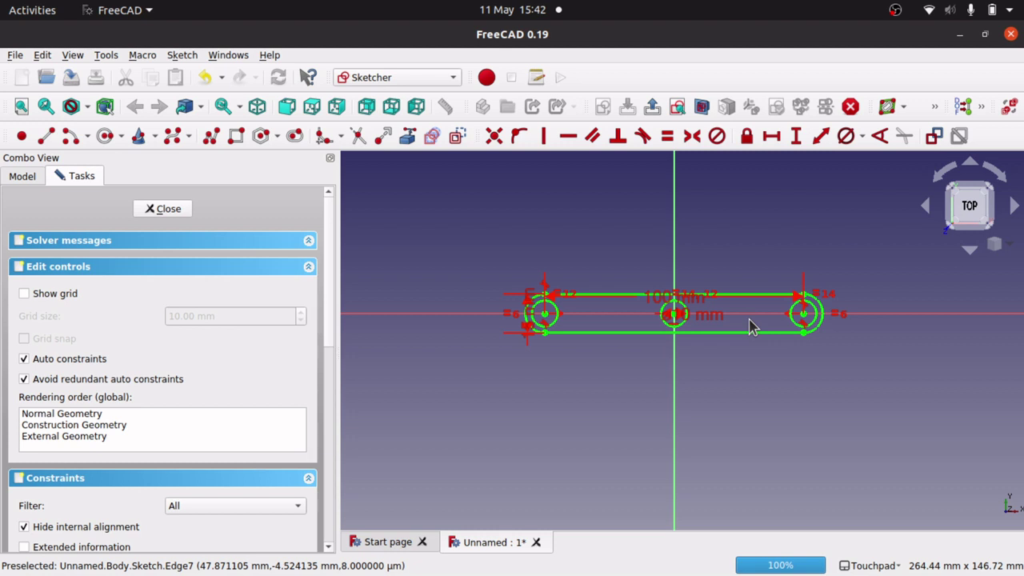
{"action": "left_click", "coordinate": [189, 215]}
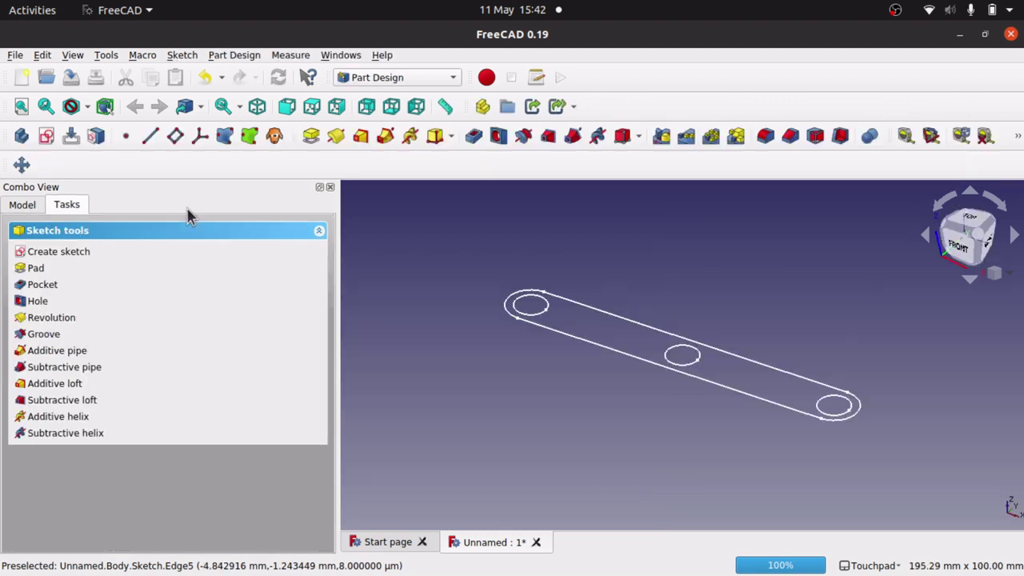
{"action": "left_click", "coordinate": [24, 274]}
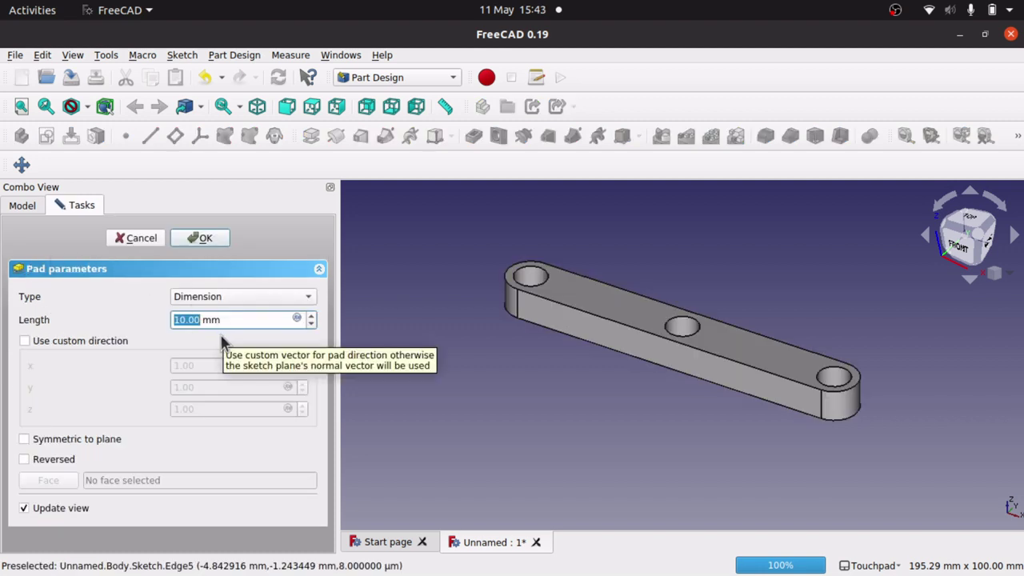
{"action": "type", "text": "5"}
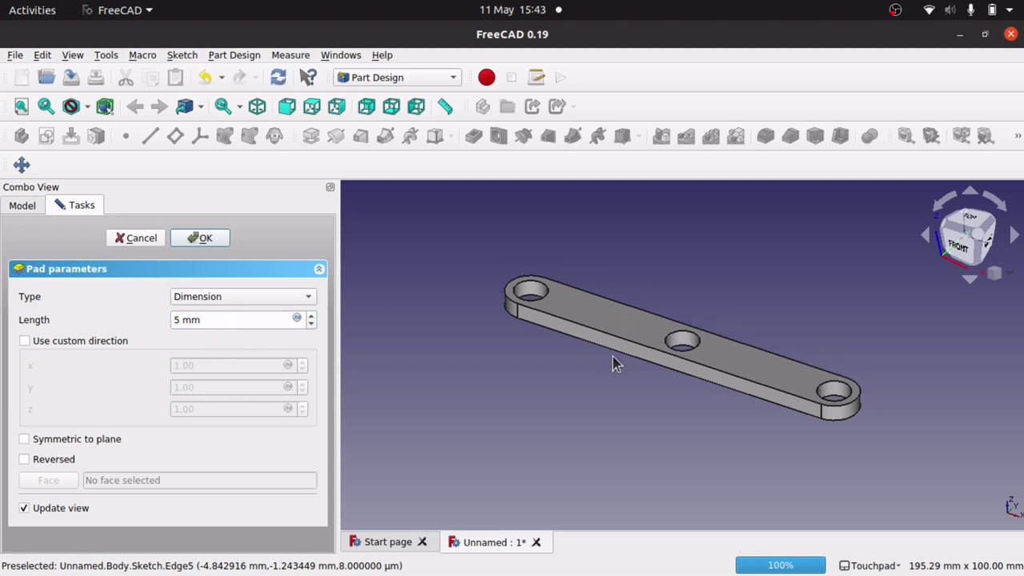
{"action": "left_click_drag", "start_coordinate": [690, 299], "coordinate": [675, 349], "text": "shift"}
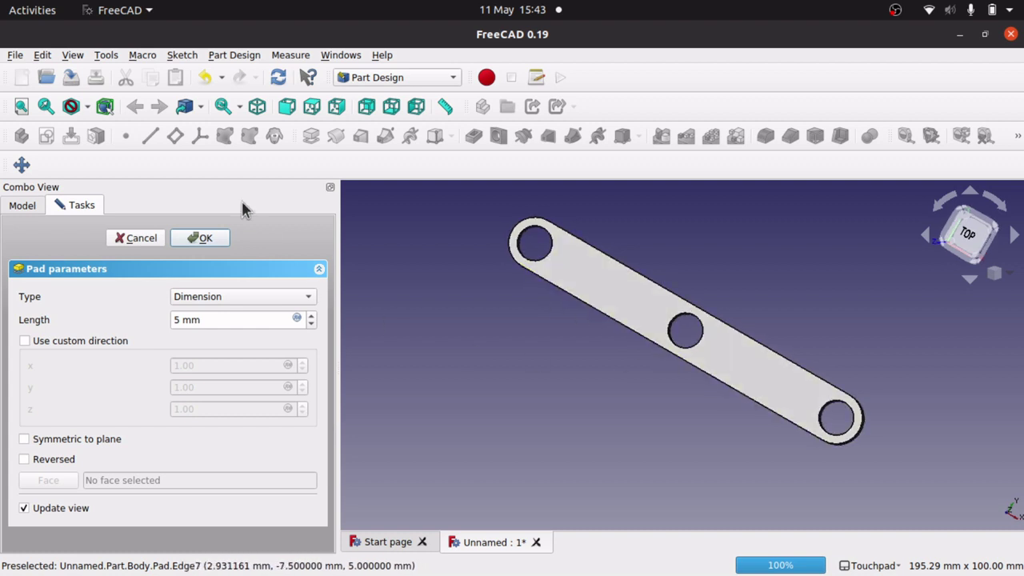
{"action": "left_click", "coordinate": [204, 240]}
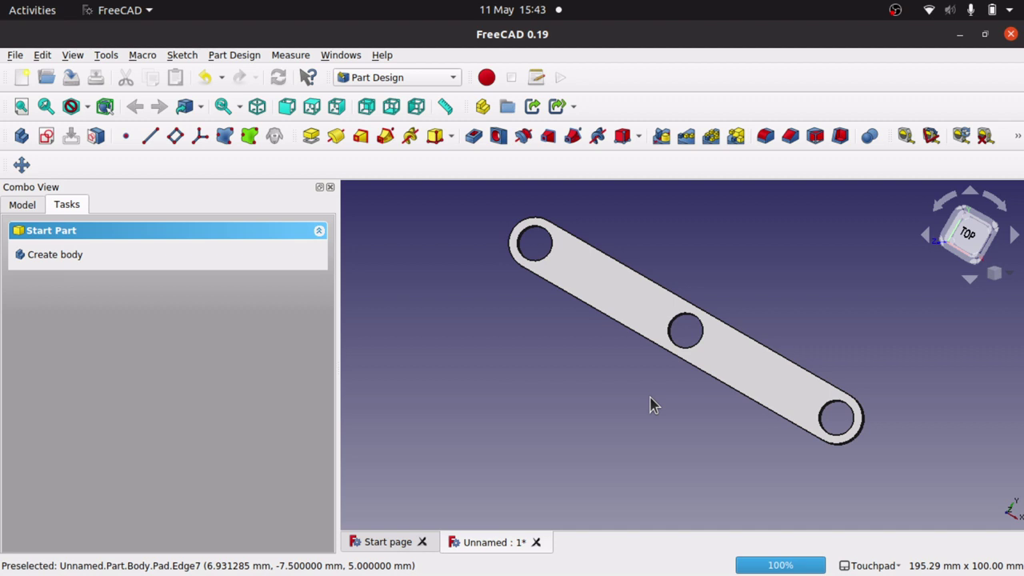
Step: Start saving the document under a new name and create a folder named ScissorLiftAssembly in Downloads
{"action": "left_click", "coordinate": [15, 56]}
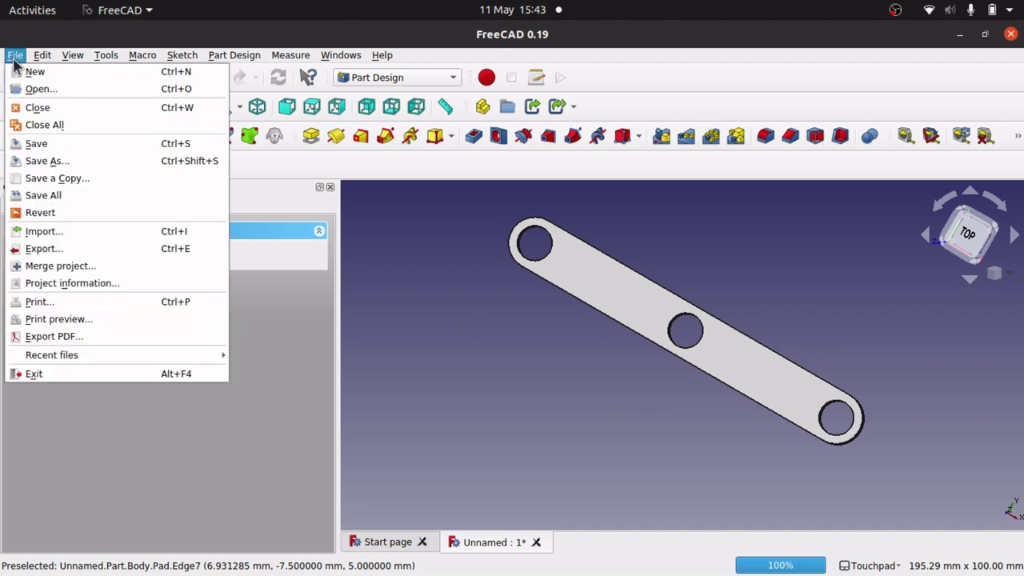
{"action": "left_click", "coordinate": [46, 156]}
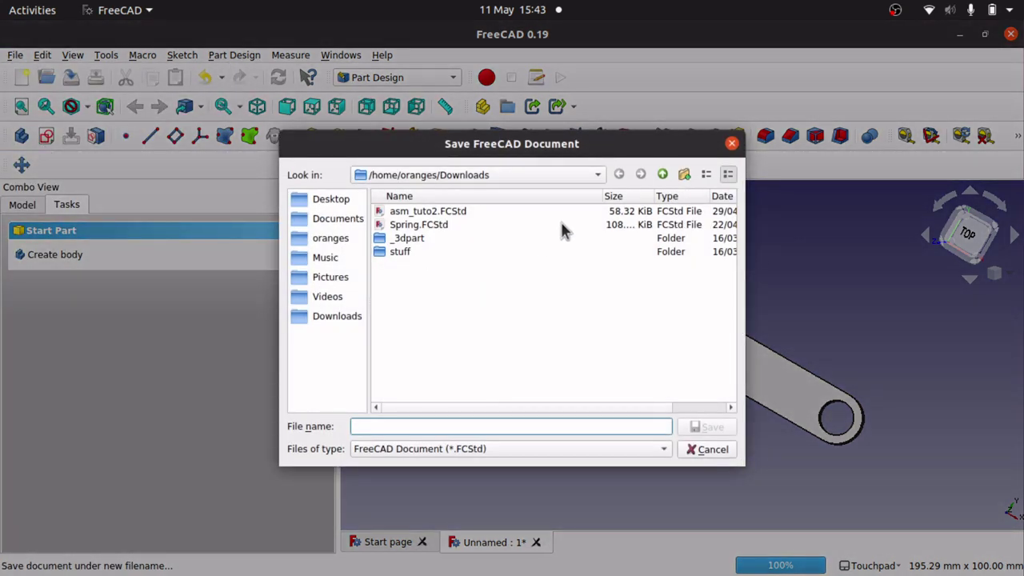
{"action": "left_click", "coordinate": [685, 174]}
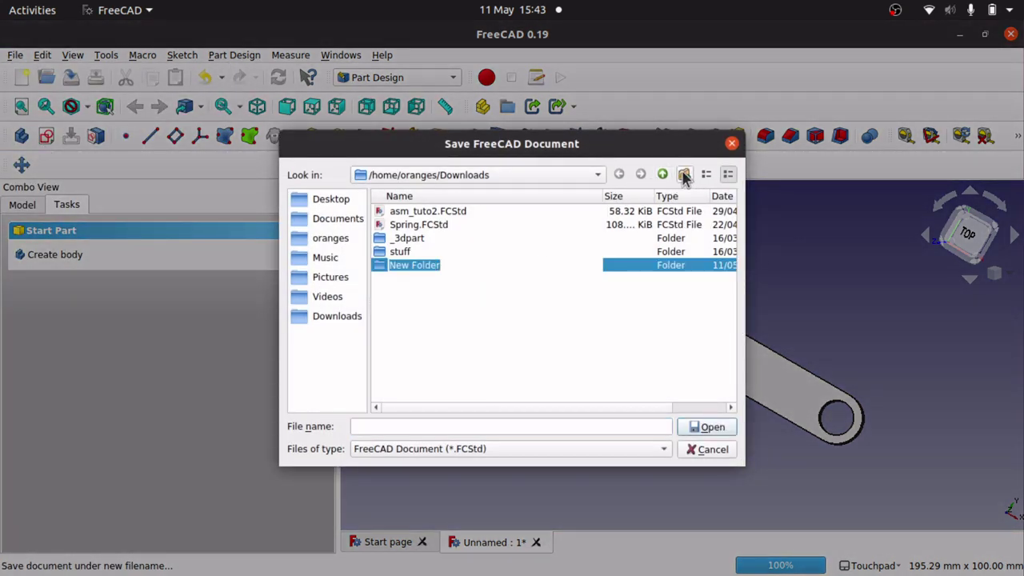
{"action": "type", "text": "Scis"}
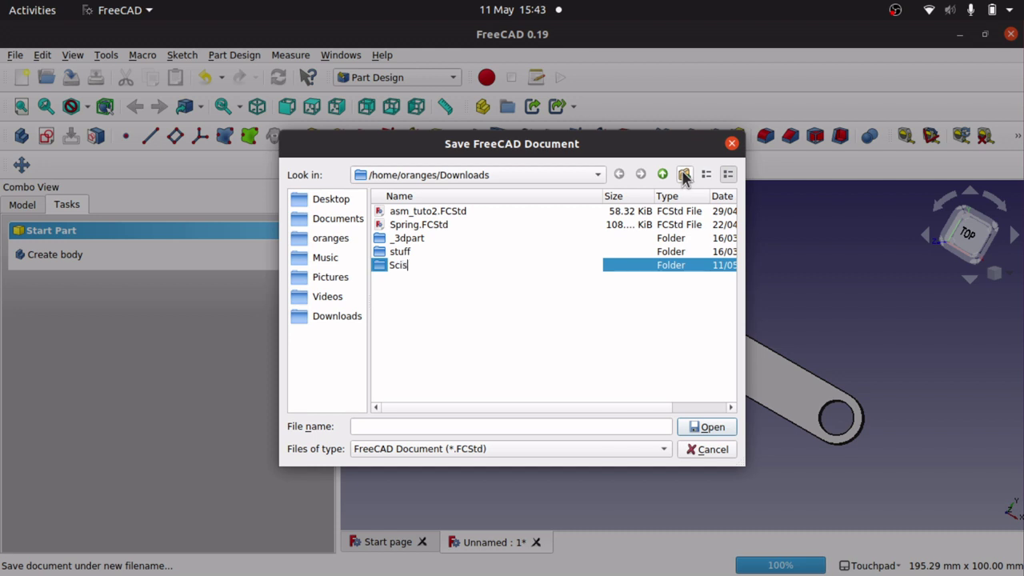
{"action": "type", "text": "sorLiftA"}
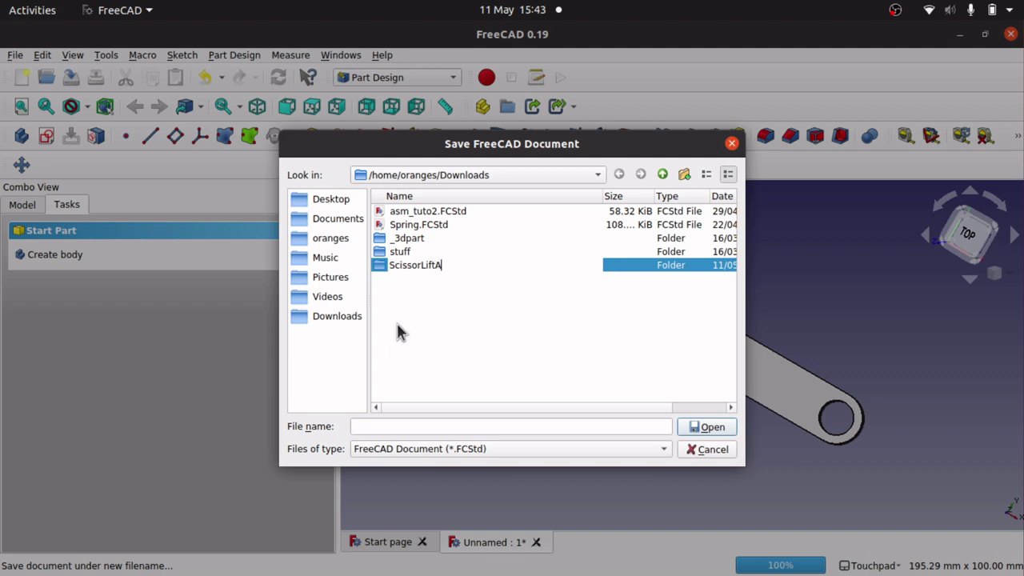
{"action": "type", "text": "ssembly"}
{"action": "key", "text": "Return"}
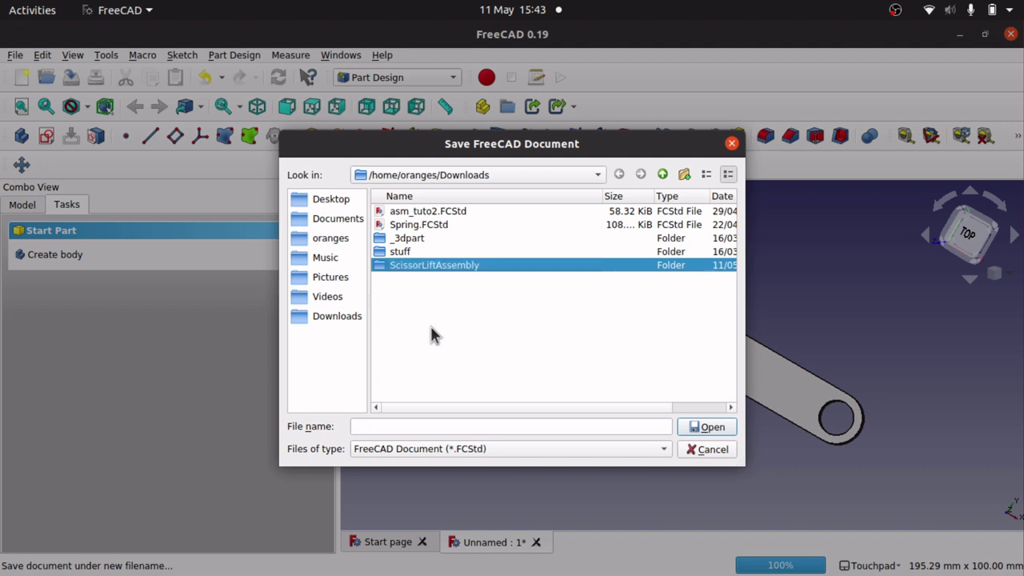
Step: Save the document as Arm inside the ScissorLiftAssembly folder
{"action": "double_click", "coordinate": [409, 266]}
{"action": "left_click", "coordinate": [396, 430]}
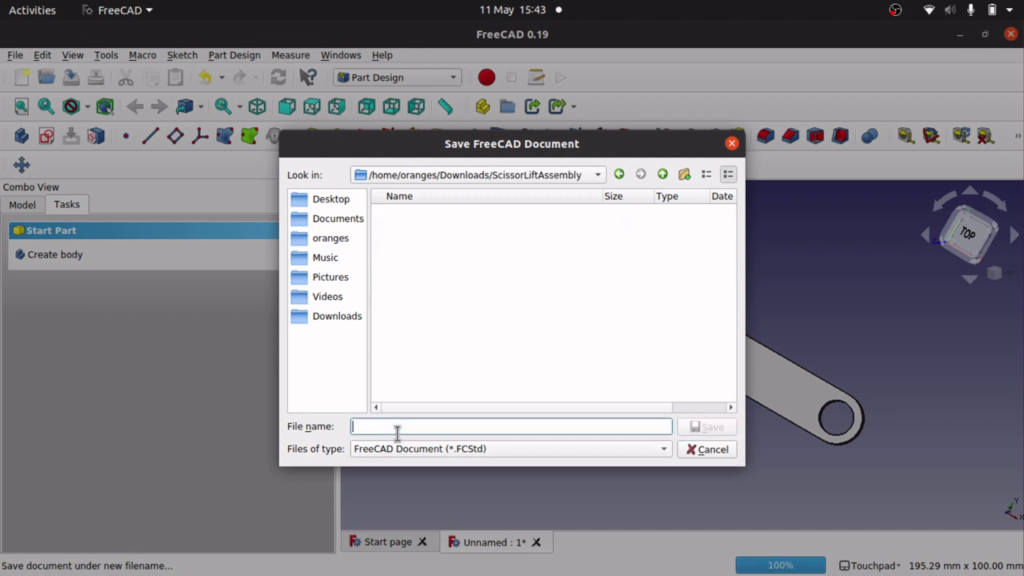
{"action": "type", "text": "Arm"}
{"action": "key", "text": "Return"}
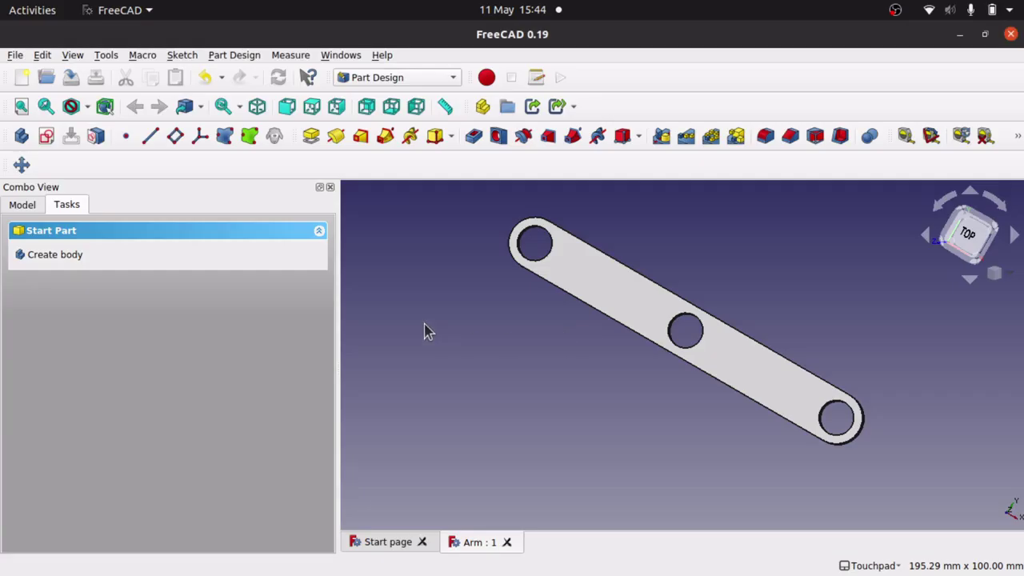
Step: Close the saved Arm document
{"action": "middle_click_drag", "start_coordinate": [569, 372], "coordinate": [632, 303]}
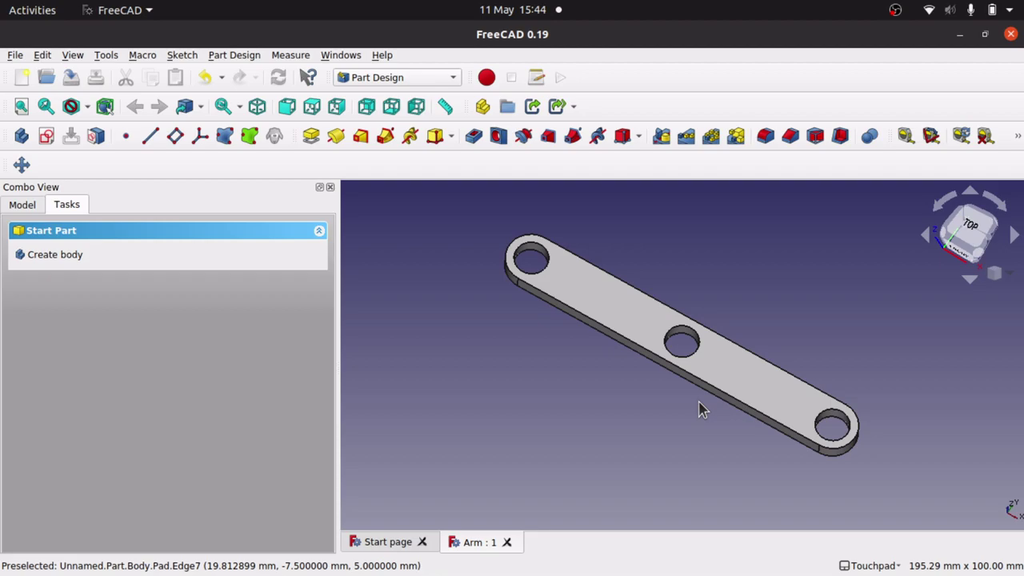
{"action": "key", "text": "super"}
{"action": "left_click", "coordinate": [420, 421]}
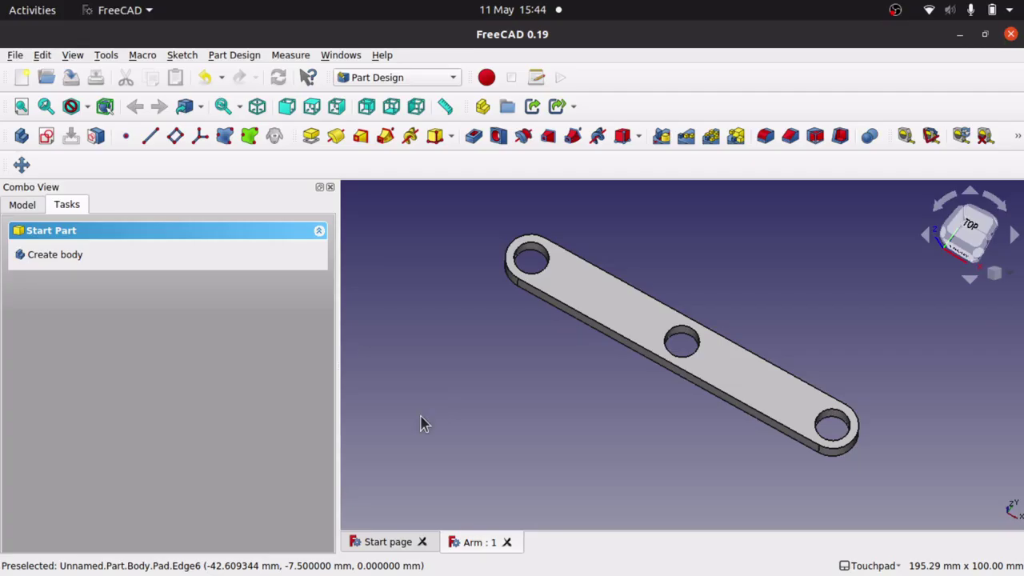
{"action": "left_click", "coordinate": [506, 542]}
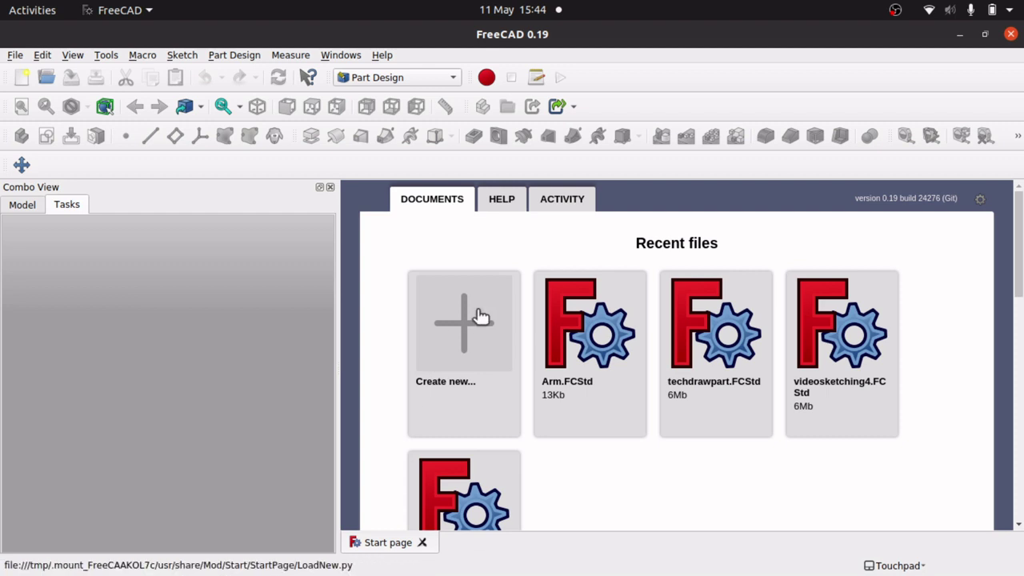
Step: Create a new empty document and switch to the Assembly 4 workbench
{"action": "left_click", "coordinate": [470, 360]}
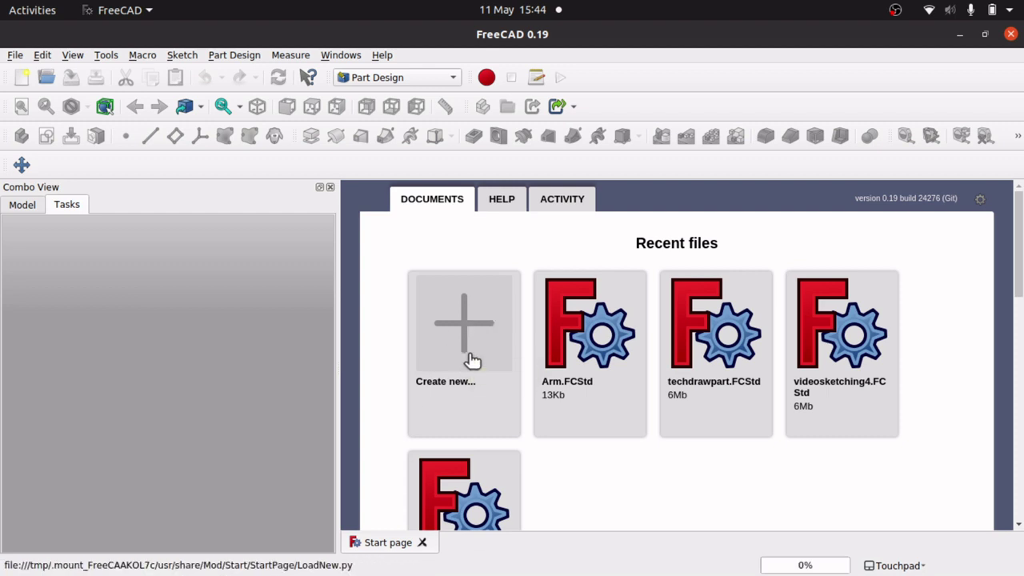
{"action": "left_click", "coordinate": [390, 79]}
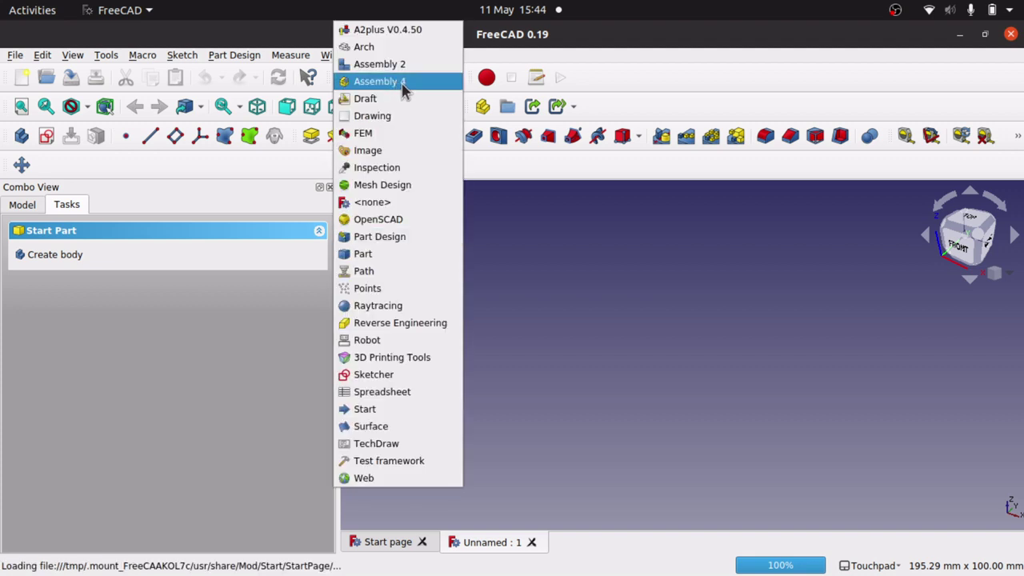
{"action": "left_click", "coordinate": [415, 82]}
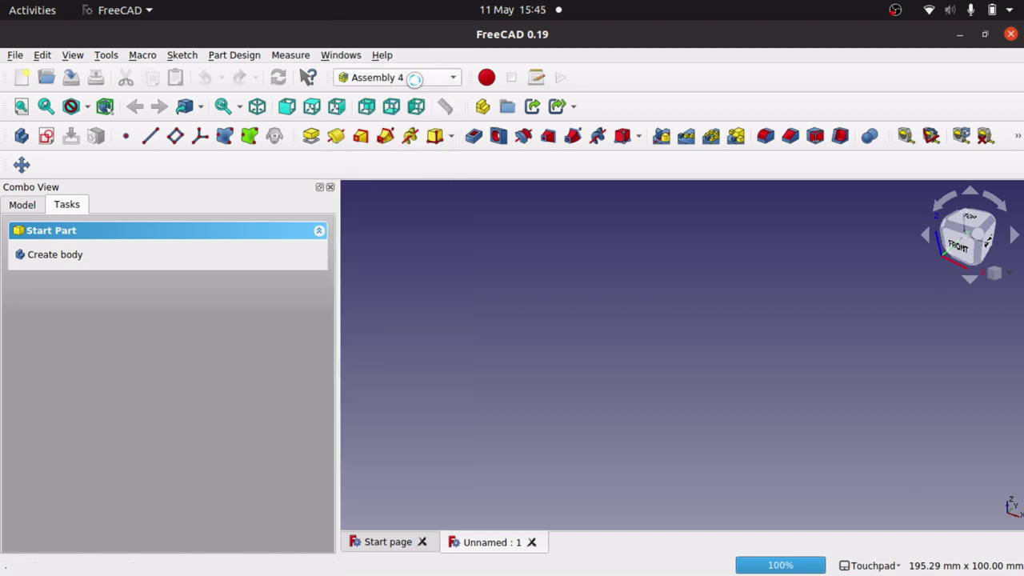
Step: Update the installed Assembly4 workbench through the Addon Manager
{"action": "left_click", "coordinate": [107, 56]}
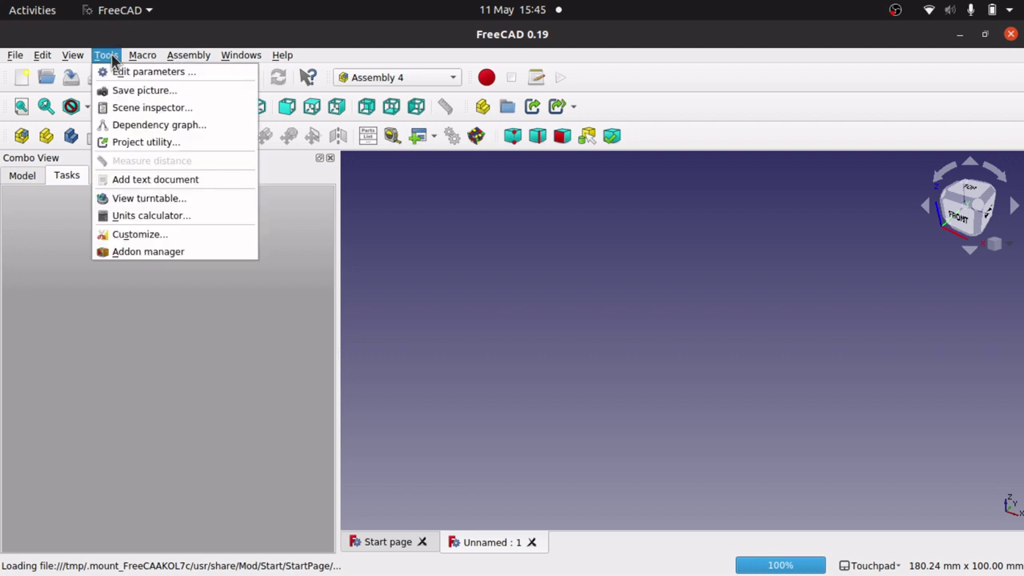
{"action": "left_click", "coordinate": [157, 252]}
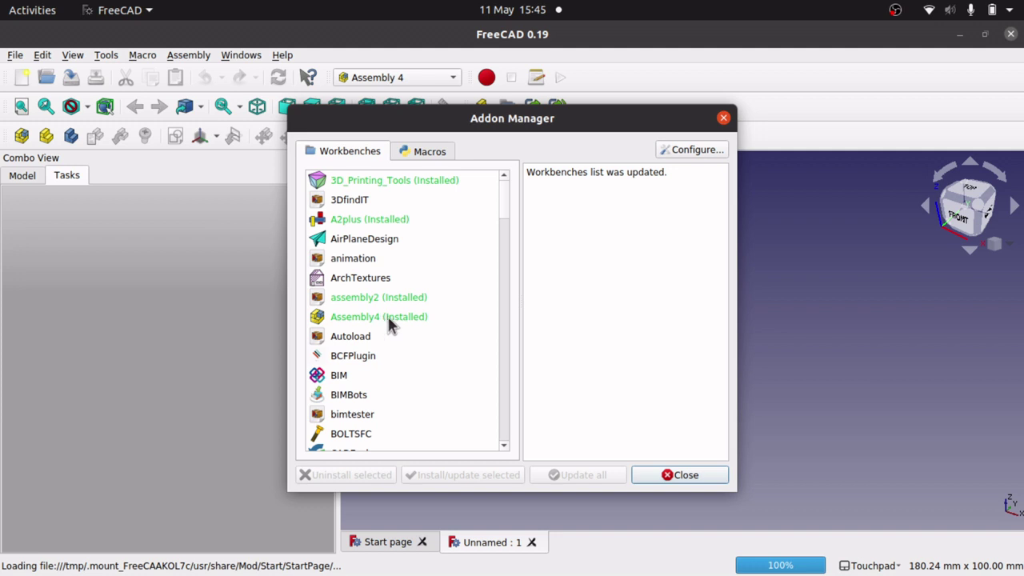
{"action": "left_click", "coordinate": [384, 317]}
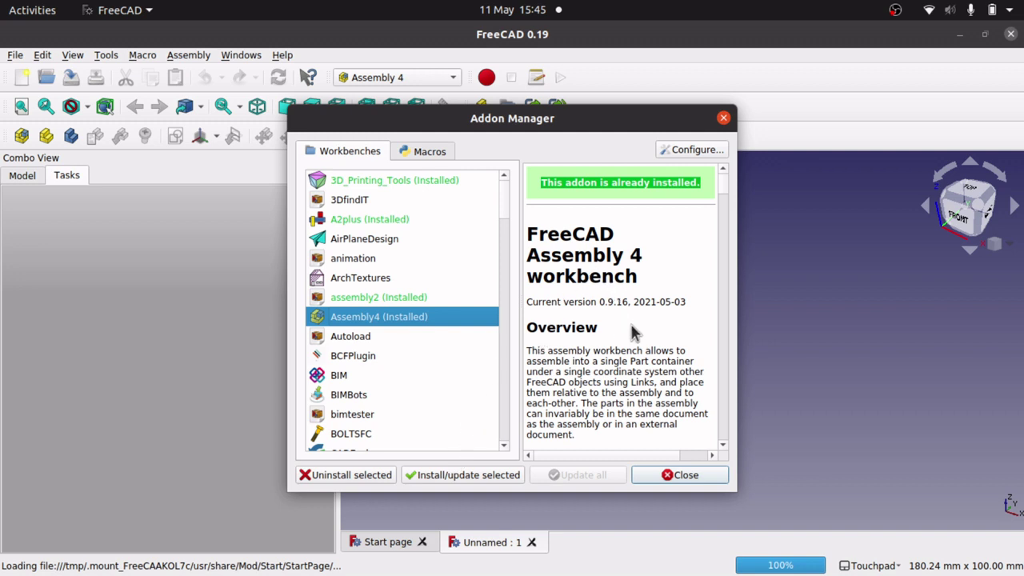
{"action": "left_click", "coordinate": [471, 480]}
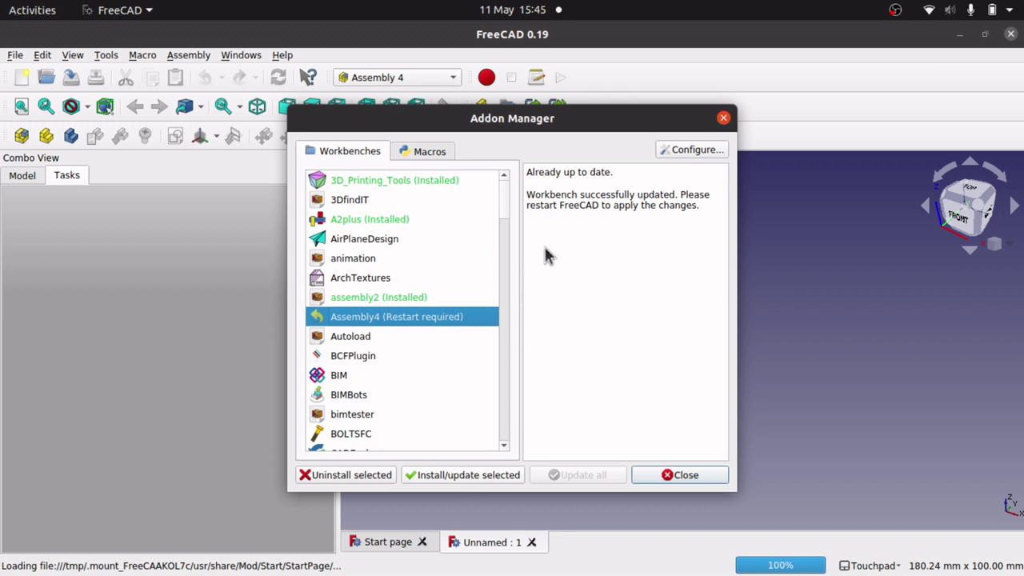
Step: Close the Addon Manager, create a new Assembly4 Model in the empty document and show the model tree
{"action": "left_click", "coordinate": [693, 475]}
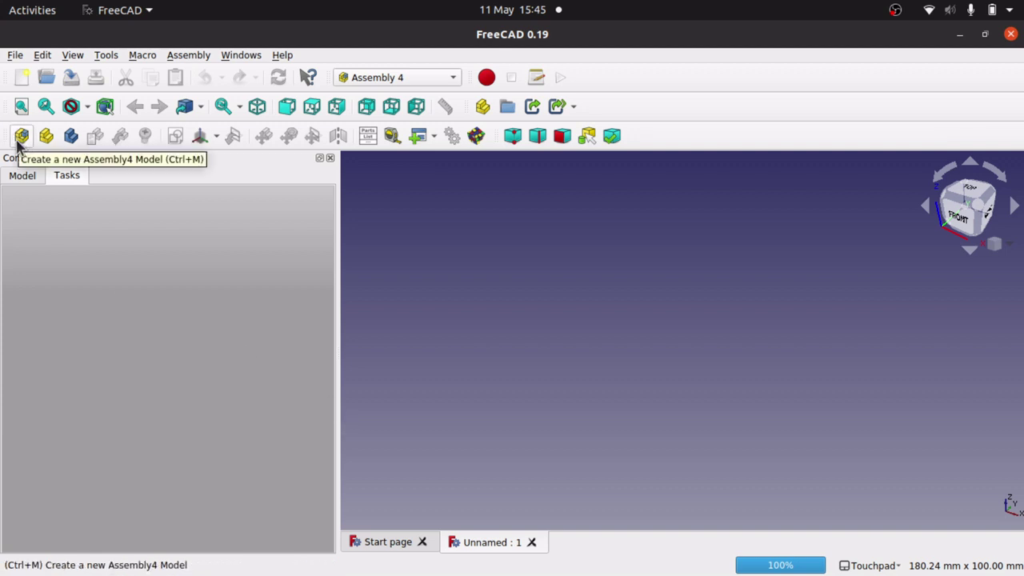
{"action": "left_click", "coordinate": [200, 59]}
{"action": "left_click", "coordinate": [194, 72]}
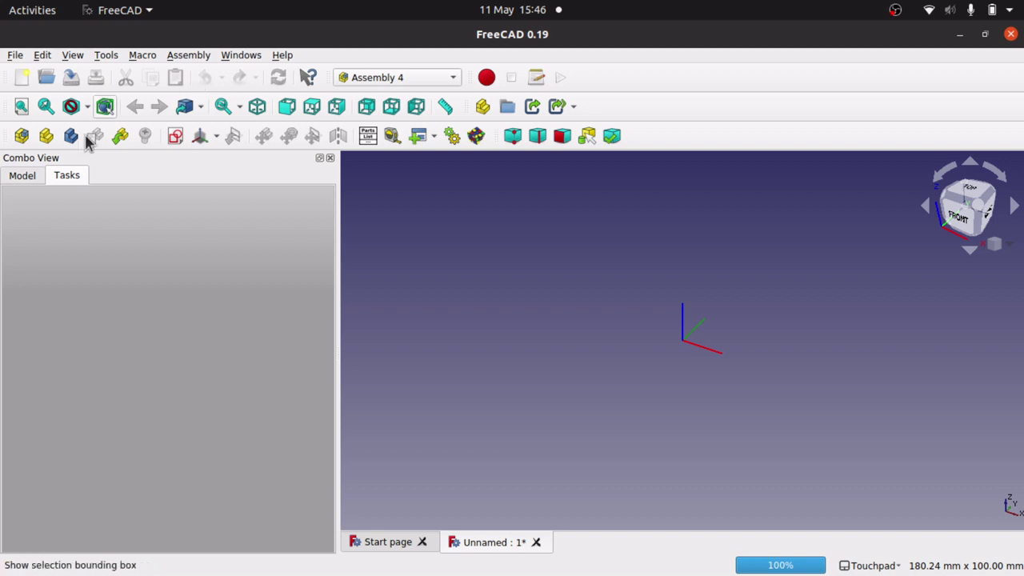
{"action": "left_click", "coordinate": [22, 180]}
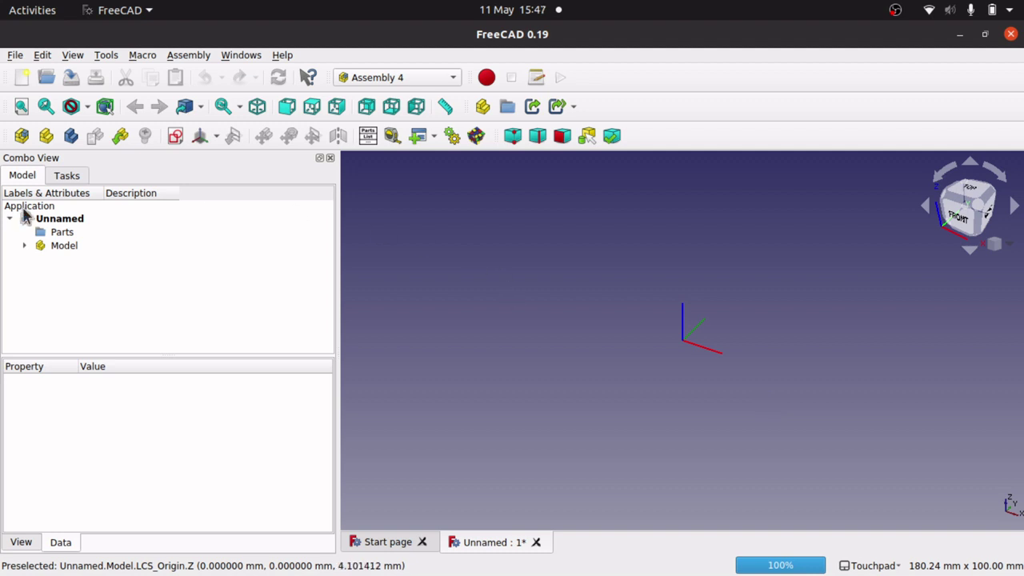
Step: Create a new part named SkeletonPart inside the Parts group and expand the group
{"action": "left_click", "coordinate": [56, 234]}
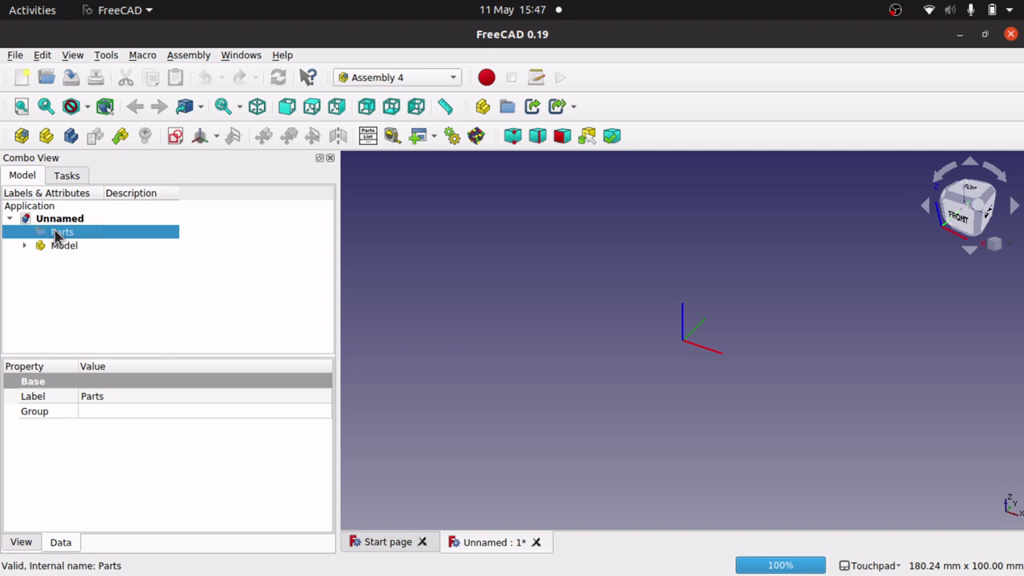
{"action": "left_click", "coordinate": [46, 138]}
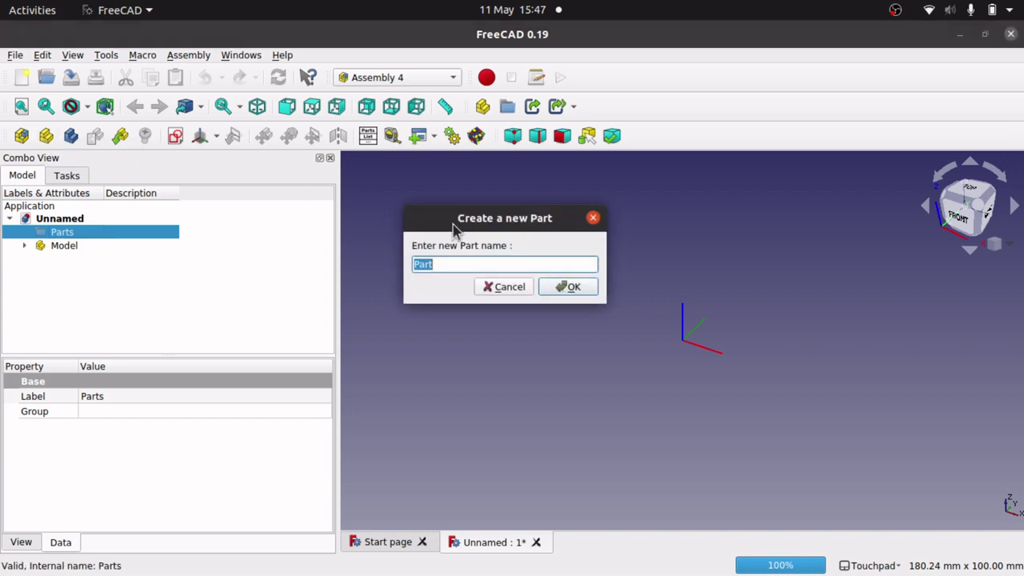
{"action": "type", "text": "Skeleton"}
{"action": "key", "text": "Return"}
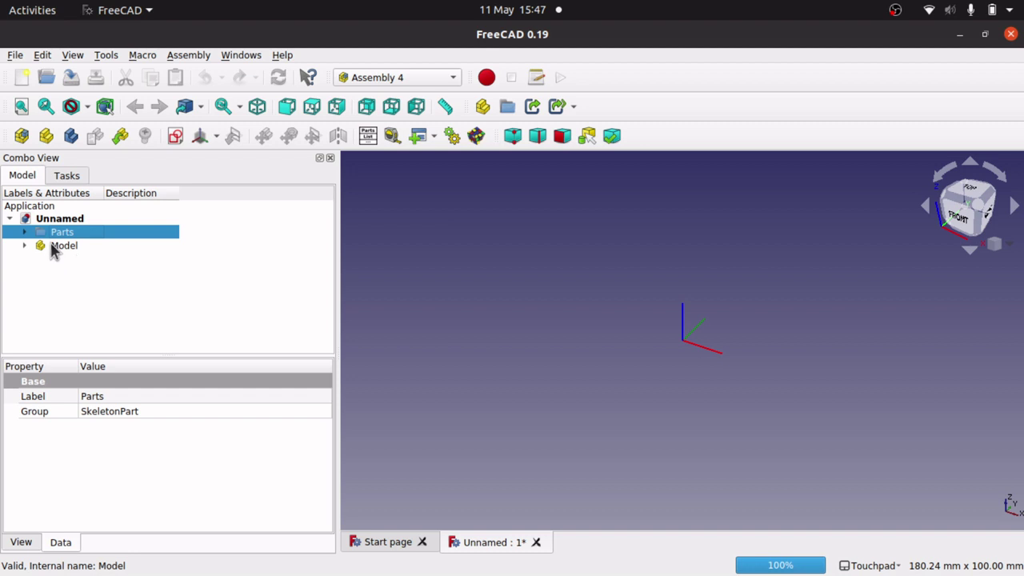
{"action": "left_click", "coordinate": [24, 232]}
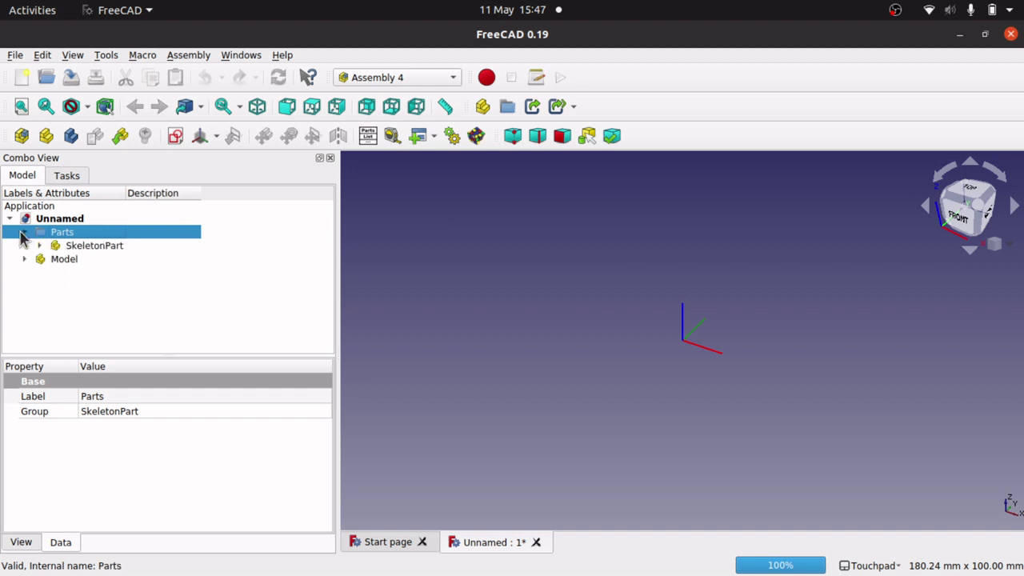
Step: Create a sketch named SkeletonSketch in SkeletonPart, accepting the attachment settings without any references
{"action": "left_click", "coordinate": [72, 247]}
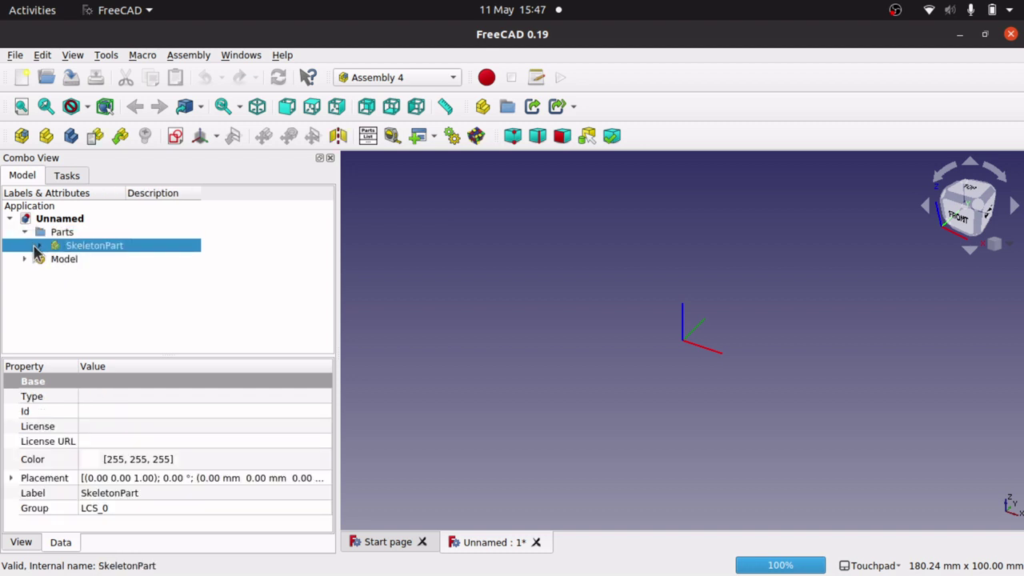
{"action": "left_click", "coordinate": [175, 137]}
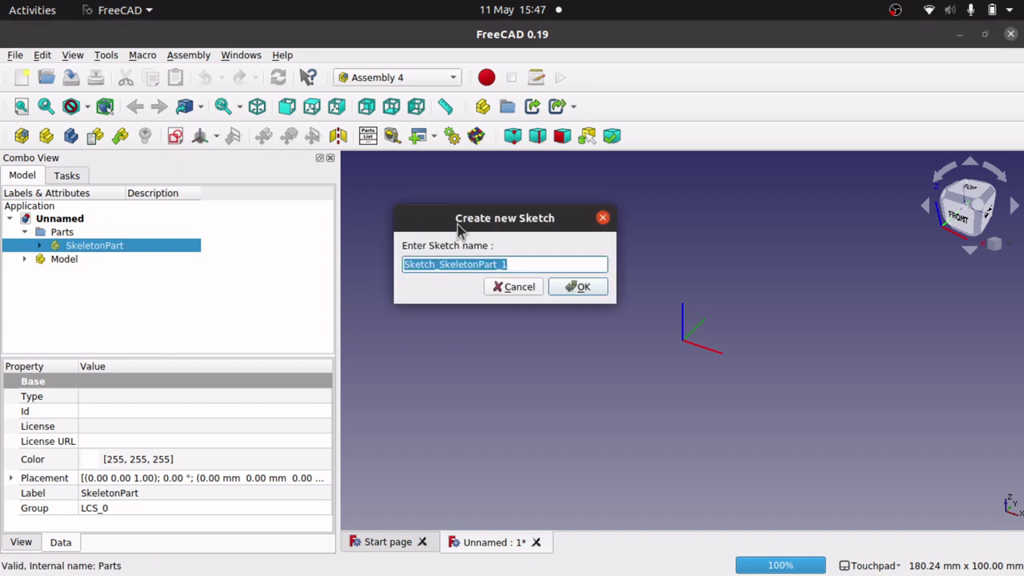
{"action": "type", "text": "Skelet"}
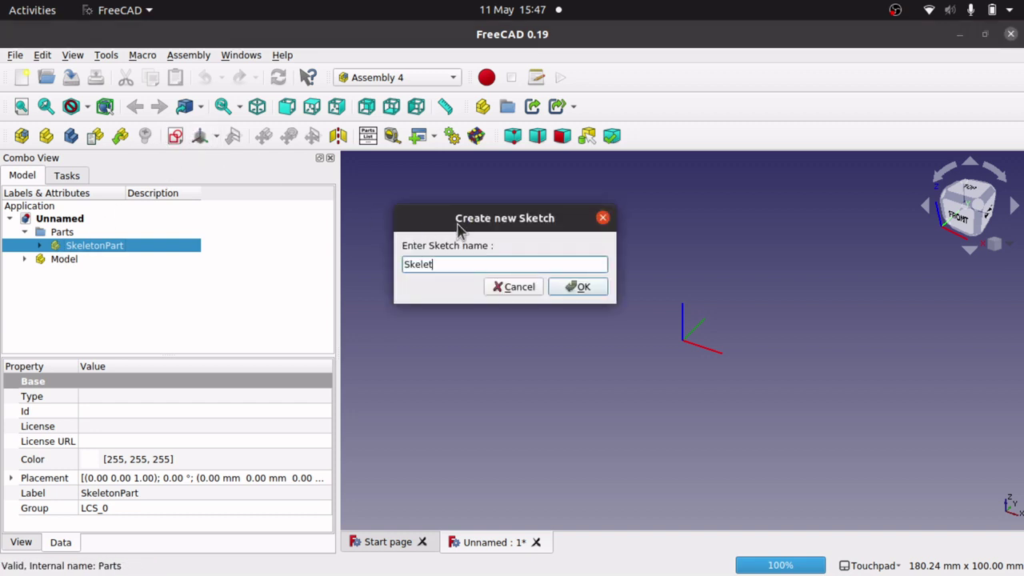
{"action": "type", "text": "onSketch"}
{"action": "key", "text": "Return"}
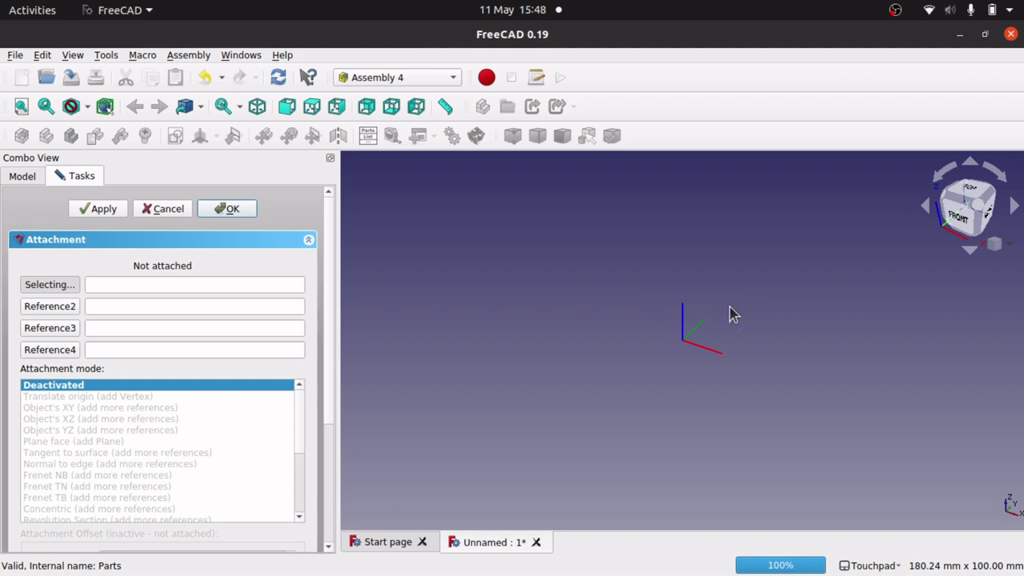
{"action": "left_click", "coordinate": [233, 211]}
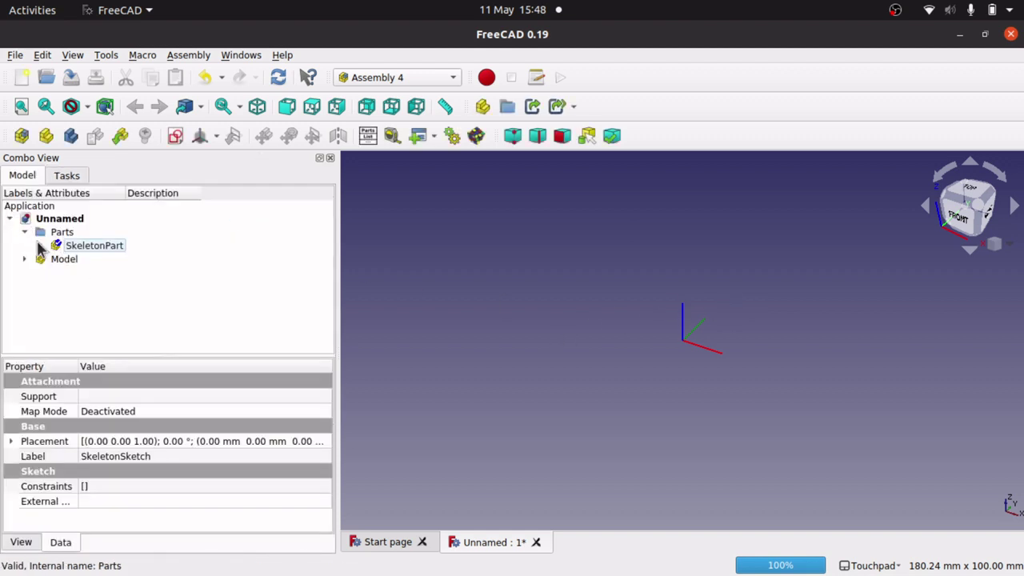
Step: Open SkeletonSketch for editing and draw a sloped line about 60 mm long below the horizontal axis, crossing the vertical axis
{"action": "left_click", "coordinate": [40, 244]}
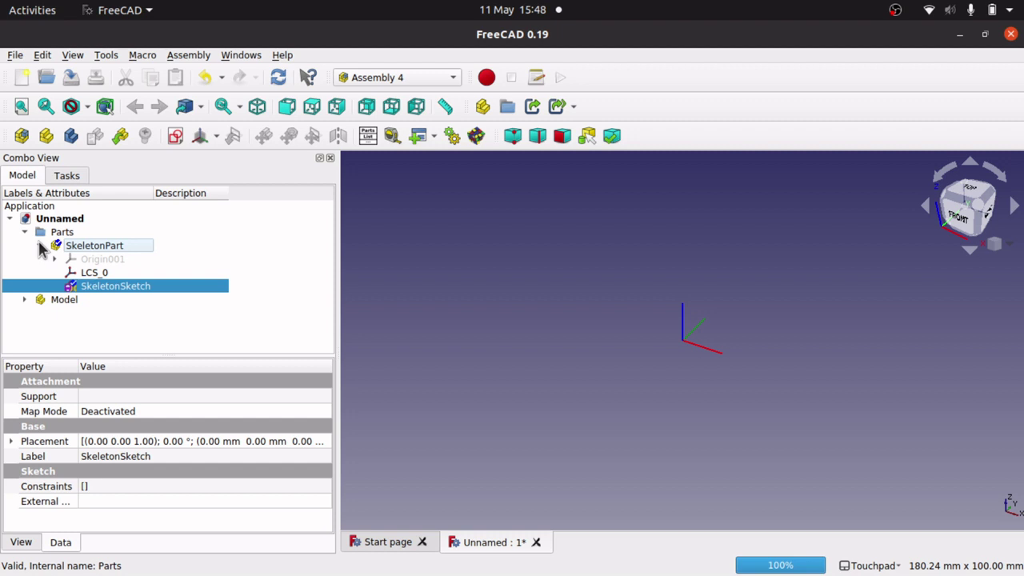
{"action": "double_click", "coordinate": [114, 286]}
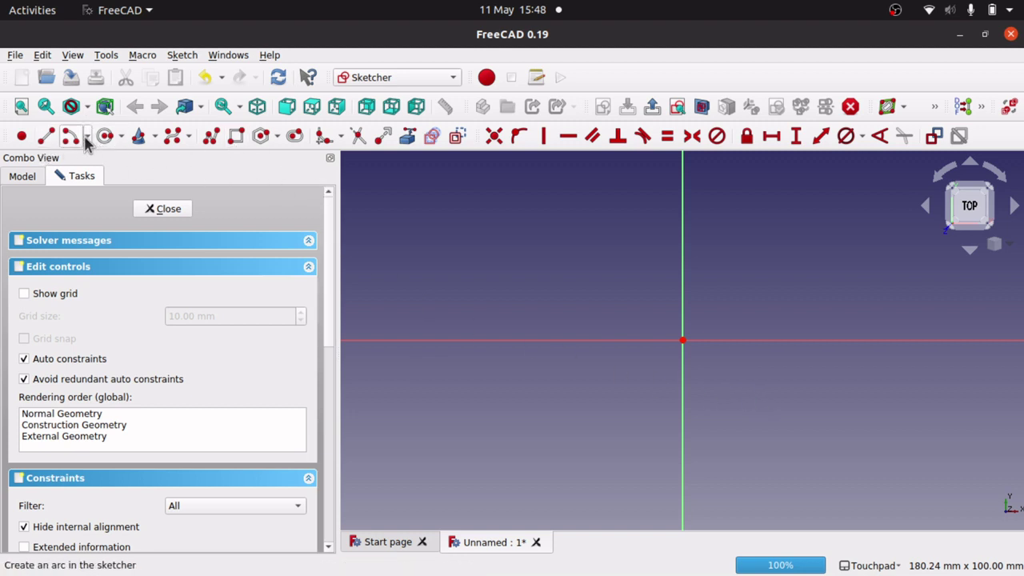
{"action": "left_click", "coordinate": [45, 138]}
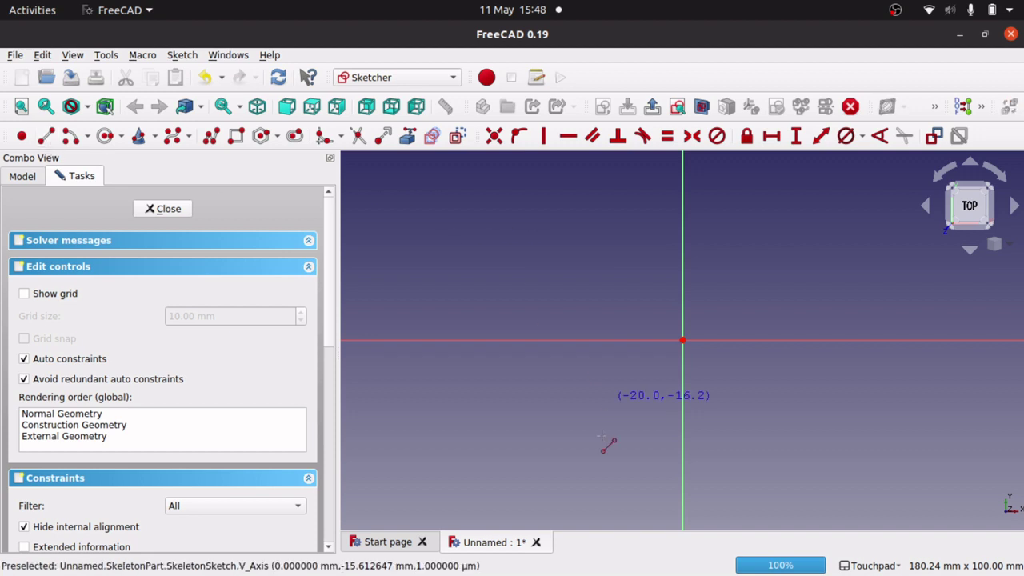
{"action": "left_click", "coordinate": [509, 431]}
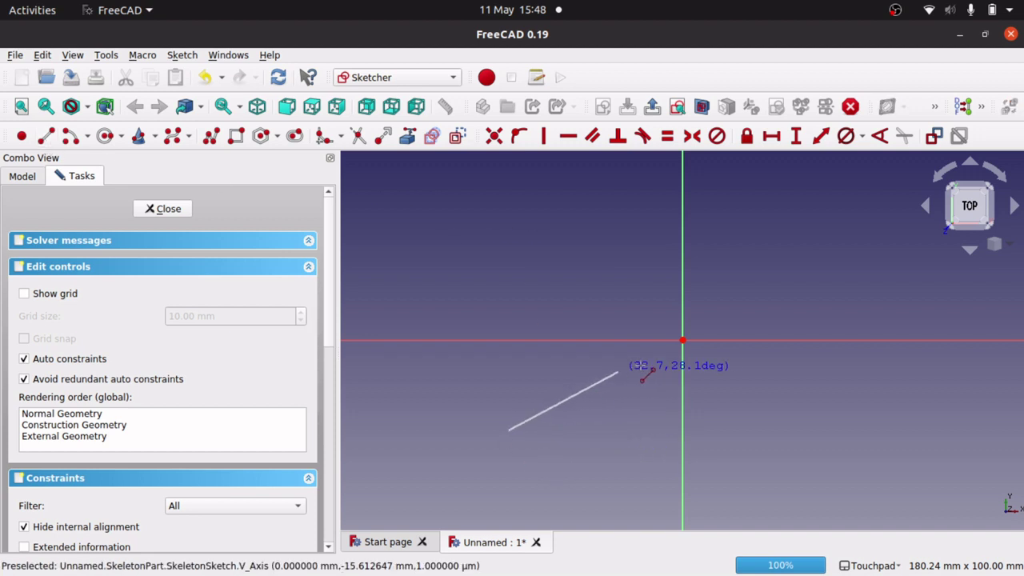
{"action": "left_click", "coordinate": [726, 368]}
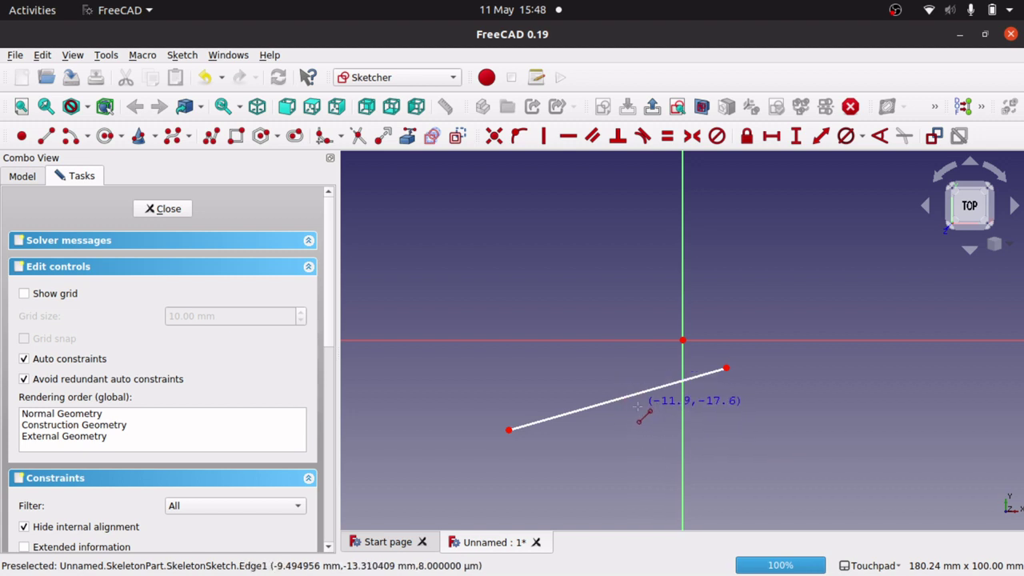
{"action": "right_click", "coordinate": [616, 433]}
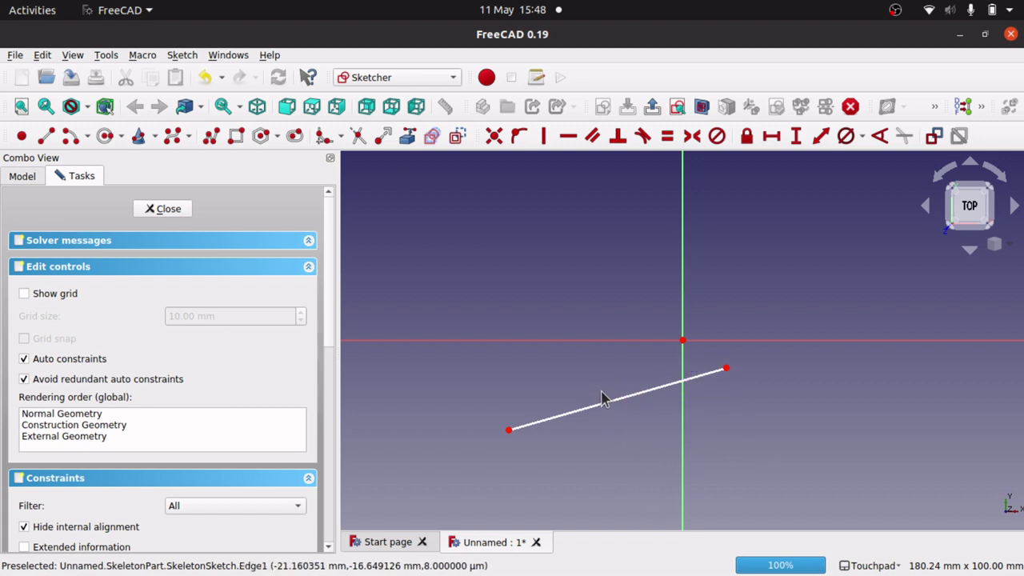
Step: Place a point on the sloped line and fix it at the midpoint with a symmetry constraint between the line's endpoints
{"action": "left_click", "coordinate": [24, 141]}
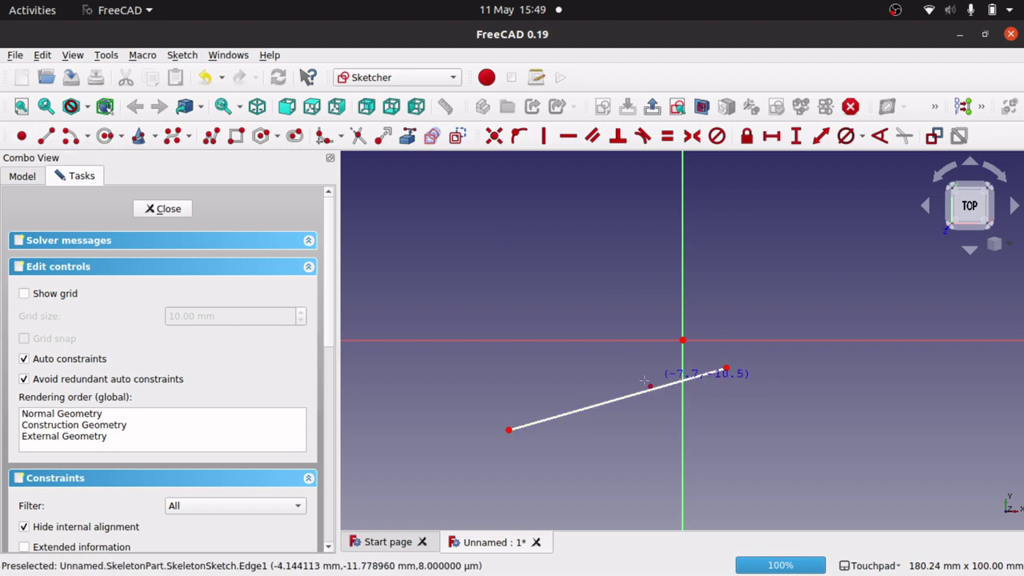
{"action": "left_click", "coordinate": [619, 397]}
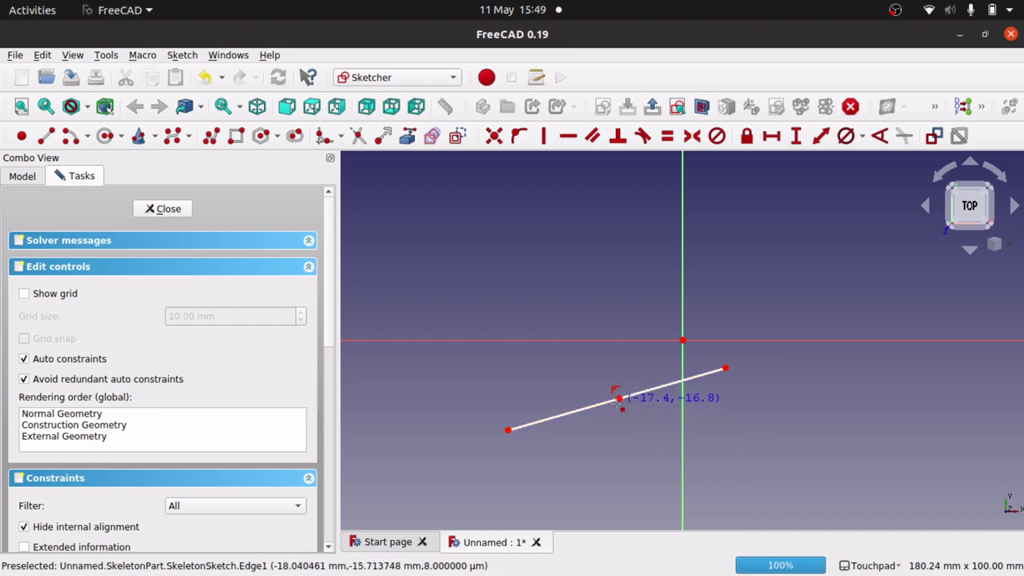
{"action": "key", "text": "Escape"}
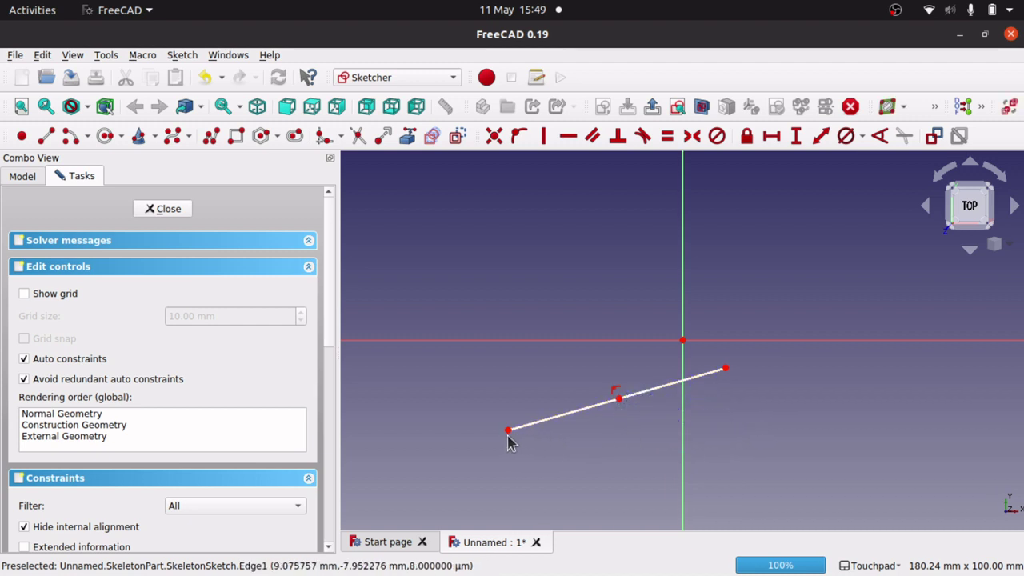
{"action": "left_click", "coordinate": [509, 432]}
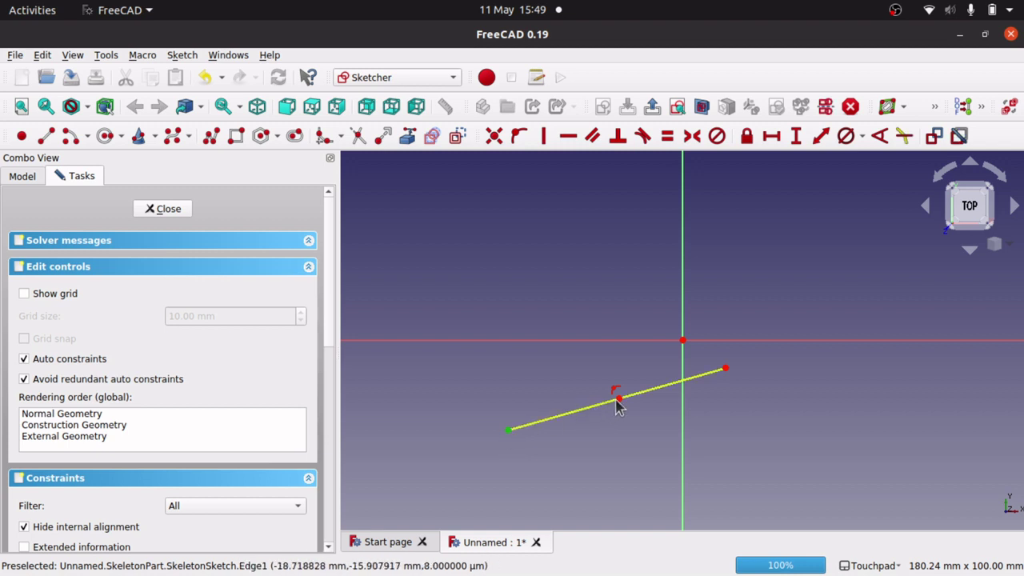
{"action": "left_click", "coordinate": [724, 371]}
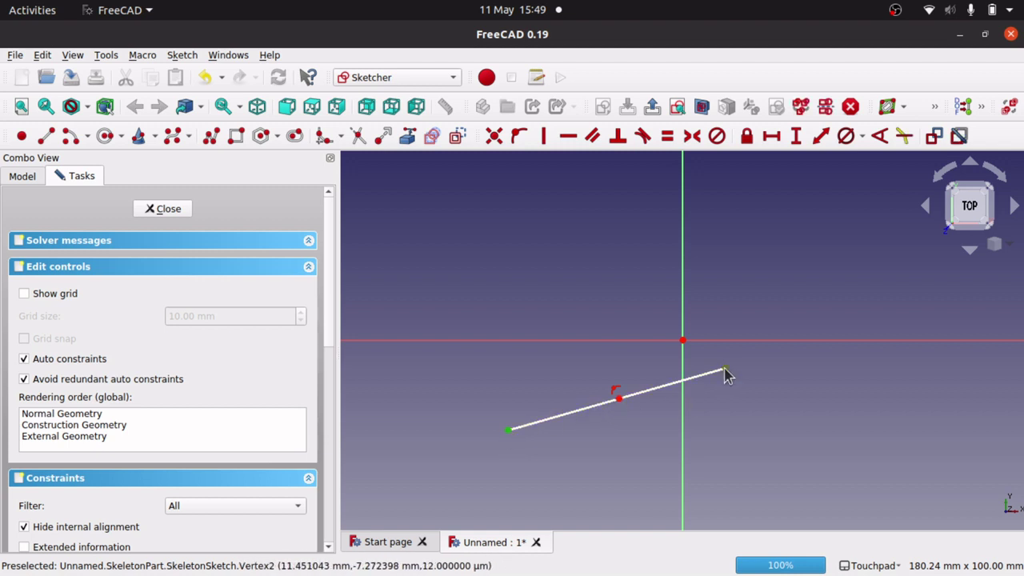
{"action": "left_click", "coordinate": [617, 397]}
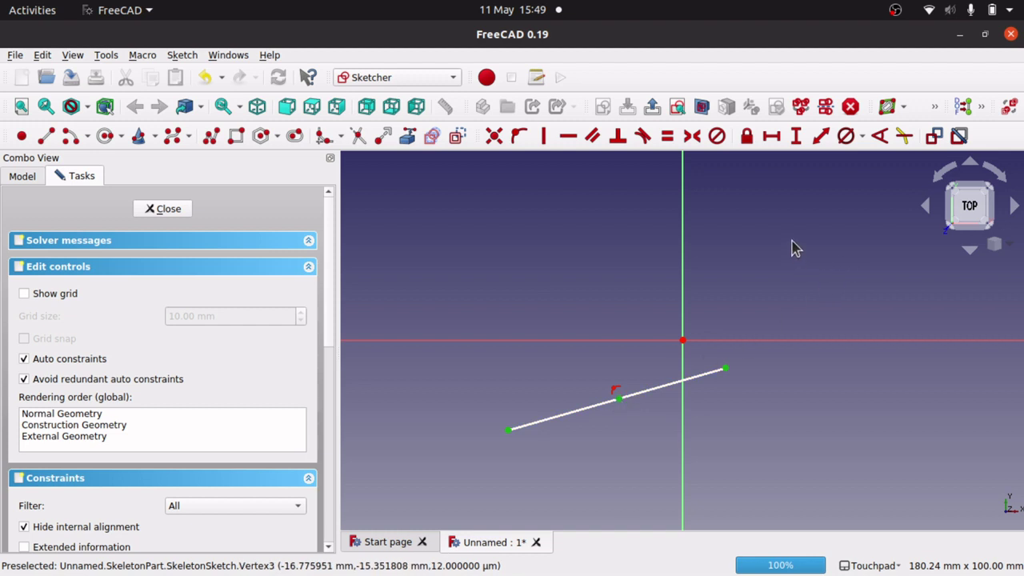
{"action": "left_click", "coordinate": [694, 137]}
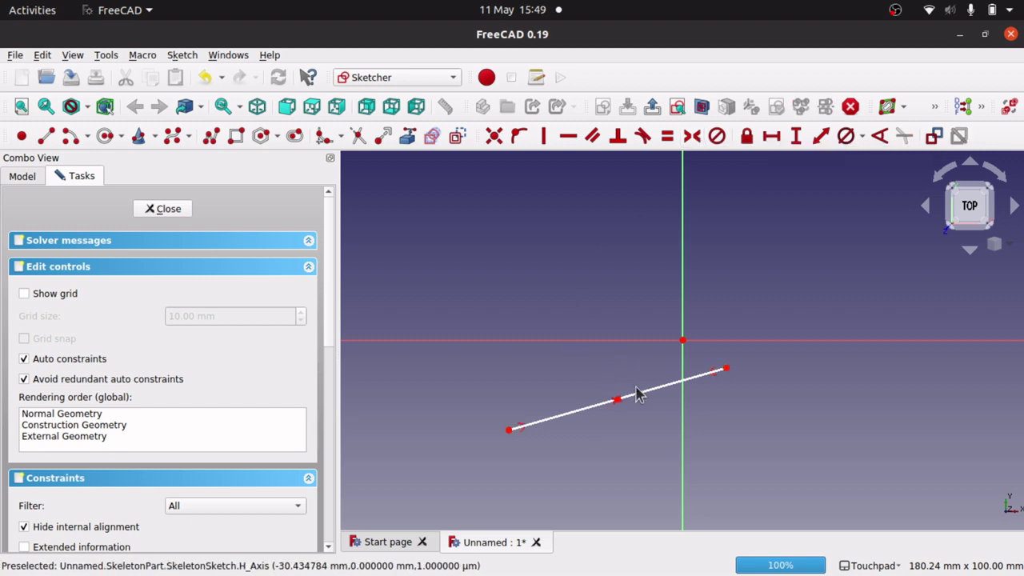
Step: Constrain the sloped line's length to 100 mm and move its lower endpoint toward the vertical axis to steepen it
{"action": "left_click", "coordinate": [569, 422]}
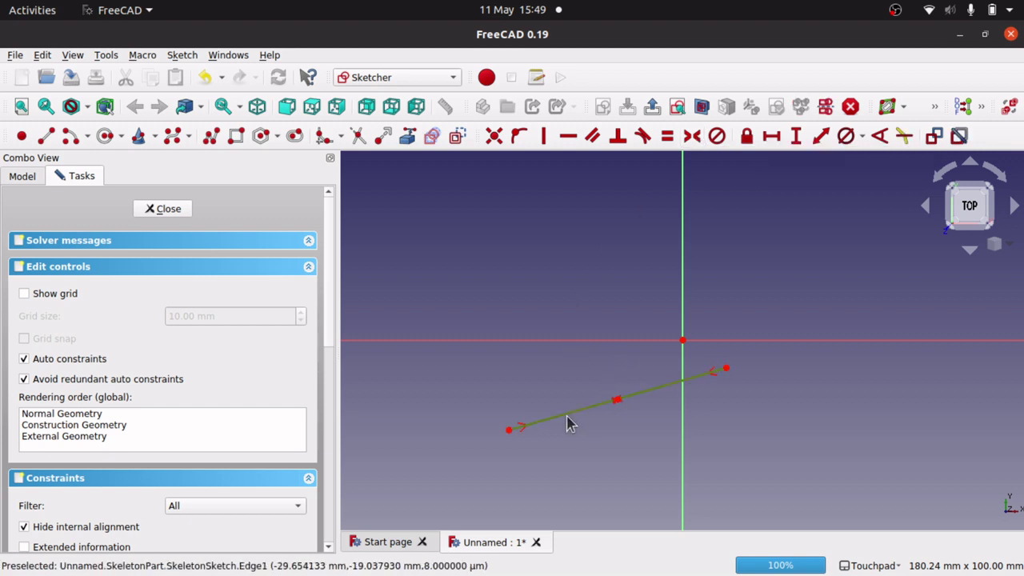
{"action": "left_click", "coordinate": [822, 138]}
{"action": "type", "text": "100"}
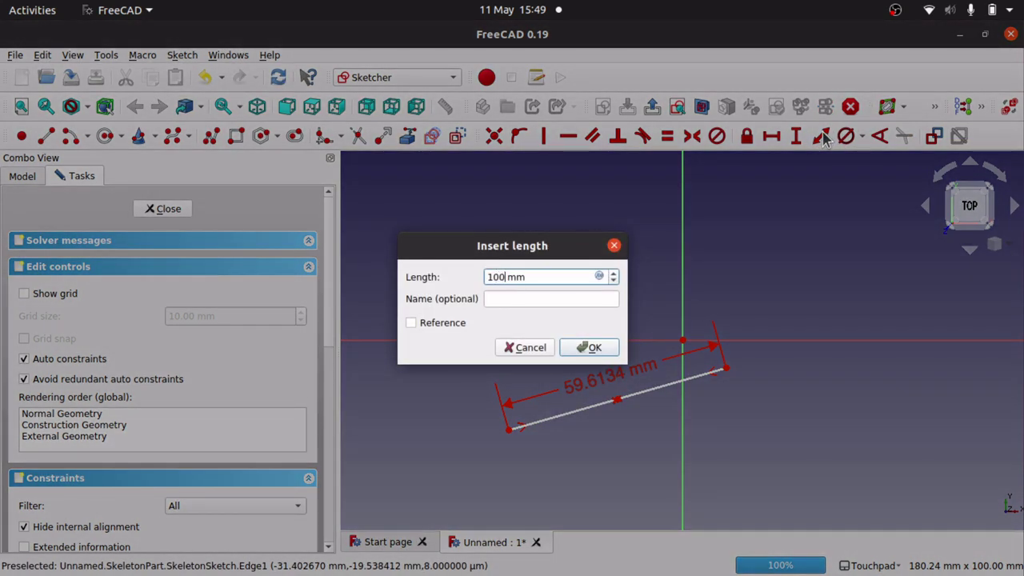
{"action": "key", "text": "Return"}
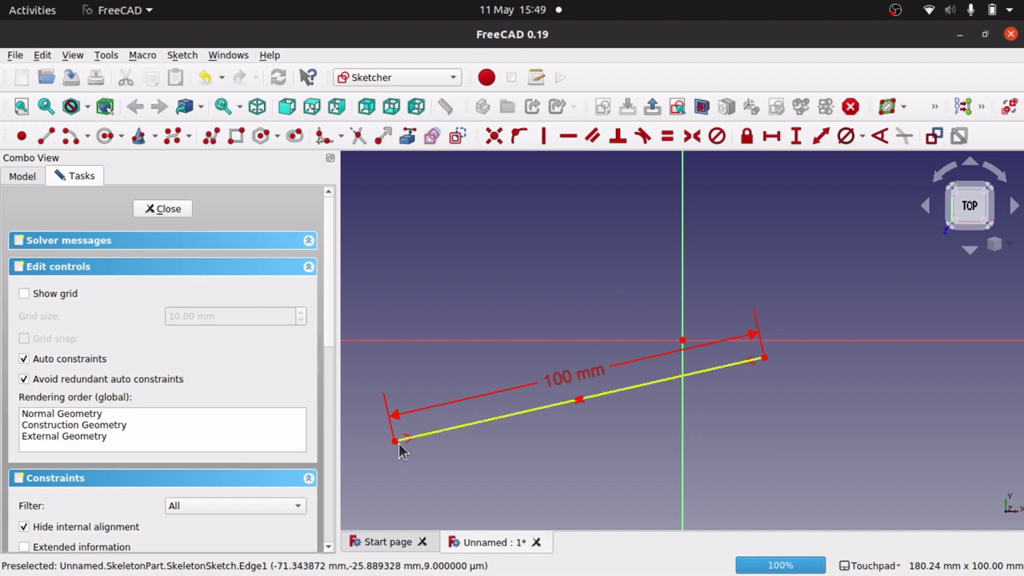
{"action": "left_click_drag", "start_coordinate": [395, 444], "coordinate": [540, 472]}
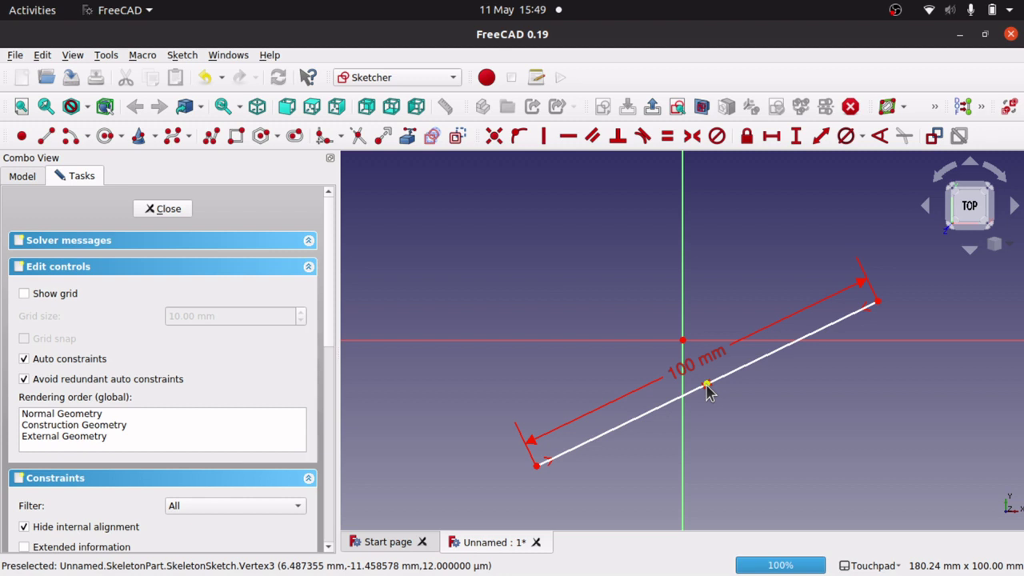
Step: Draw an open two-segment polyline above the horizontal axis, ending just past the vertical axis
{"action": "left_click", "coordinate": [210, 138]}
{"action": "left_click", "coordinate": [400, 274]}
{"action": "left_click", "coordinate": [531, 257]}
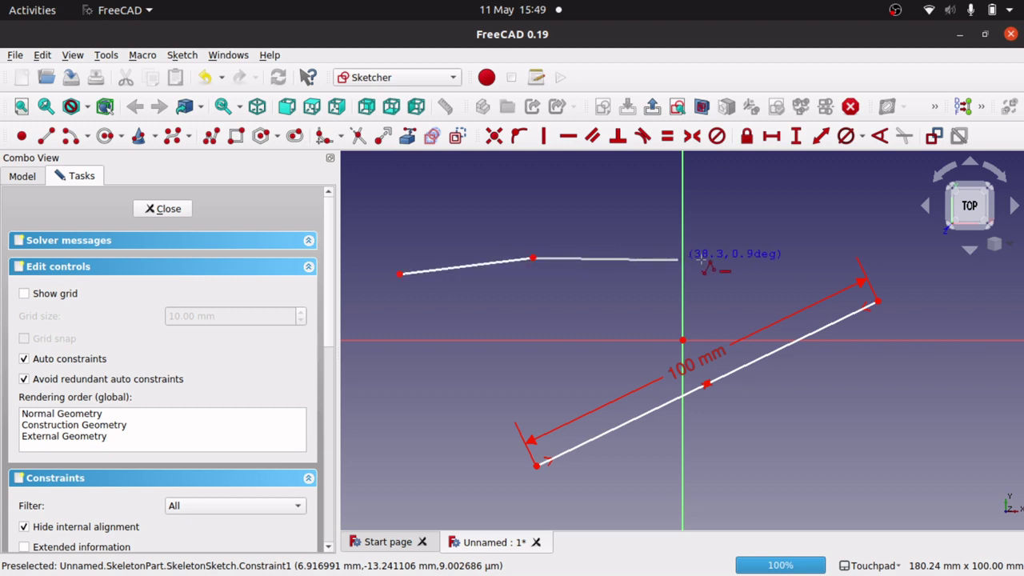
{"action": "left_click", "coordinate": [712, 247]}
{"action": "right_click", "coordinate": [698, 256]}
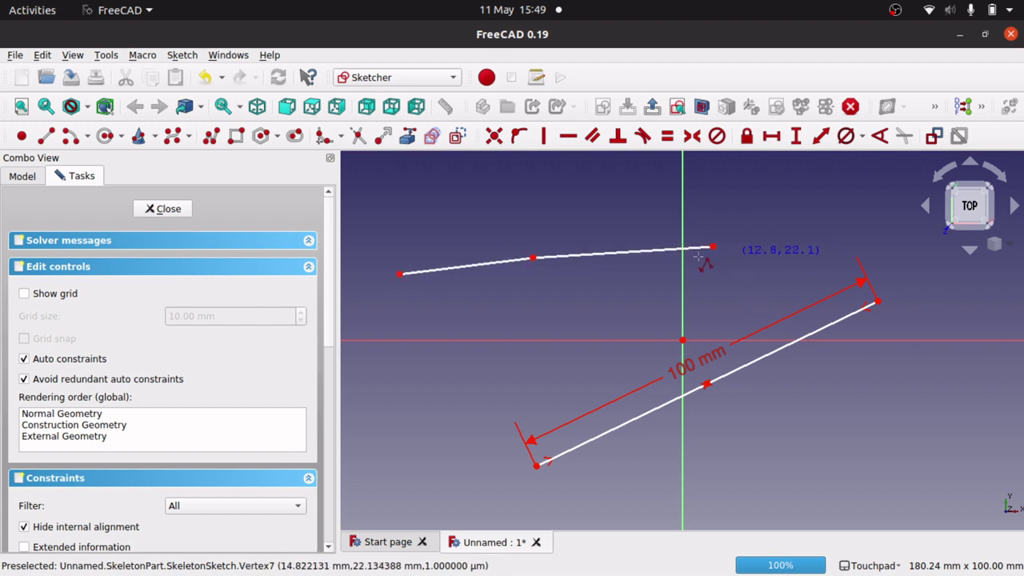
Step: Apply an equality constraint between the two polyline segments
{"action": "left_click", "coordinate": [487, 263]}
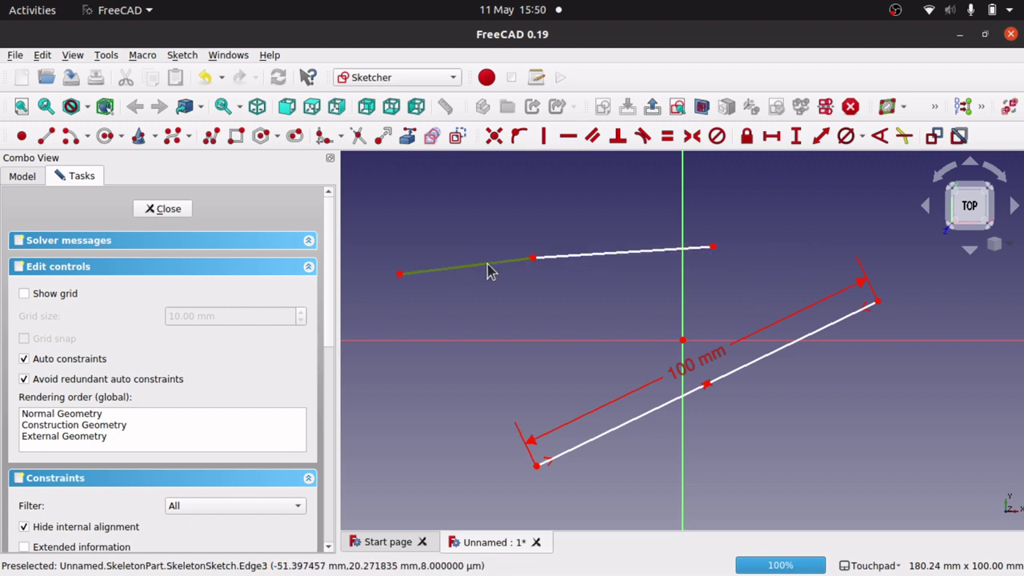
{"action": "left_click", "coordinate": [590, 254]}
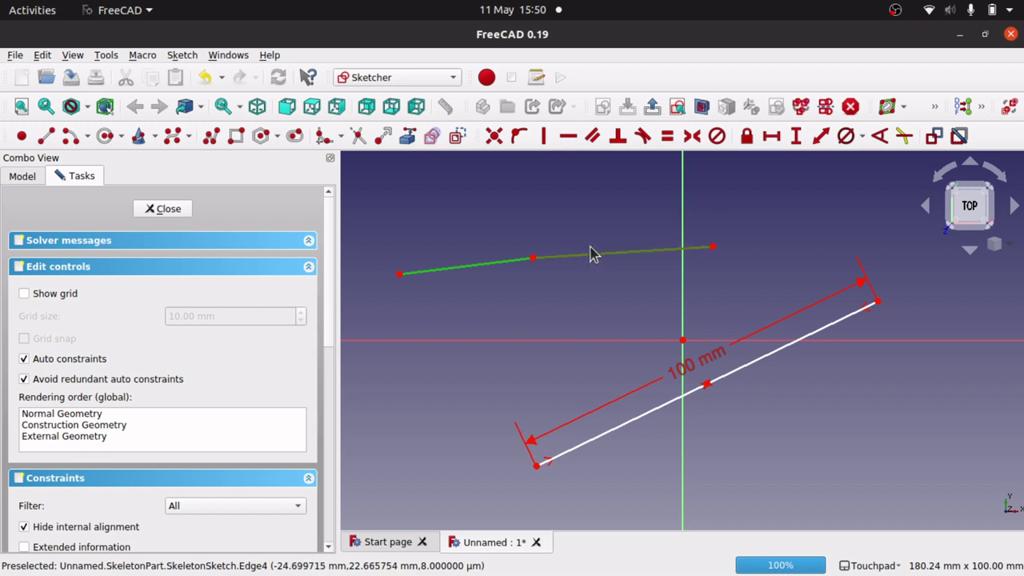
{"action": "left_click", "coordinate": [668, 136]}
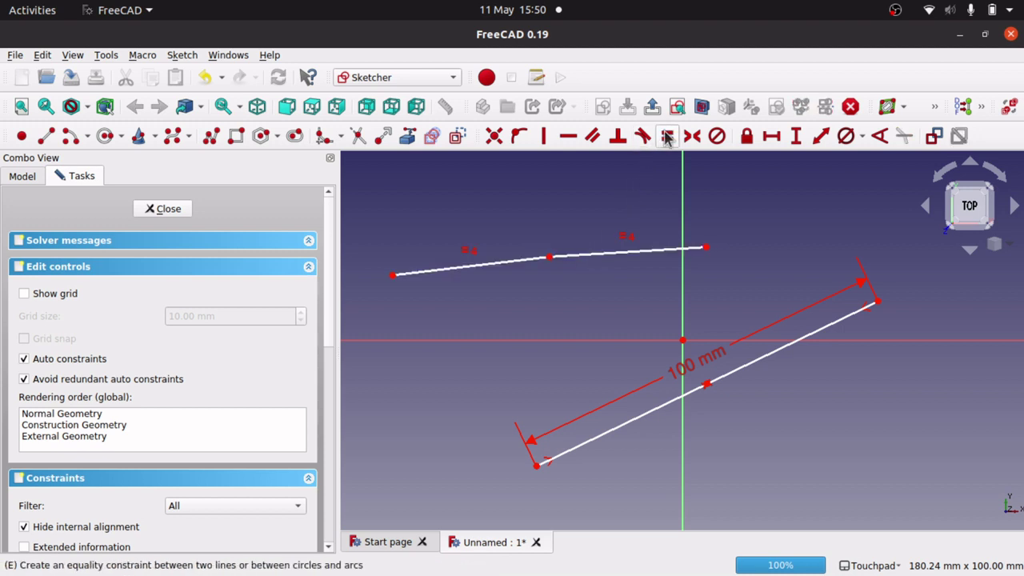
Step: Apply a parallel constraint between the two polyline segments
{"action": "left_click", "coordinate": [546, 258]}
{"action": "left_click", "coordinate": [595, 254]}
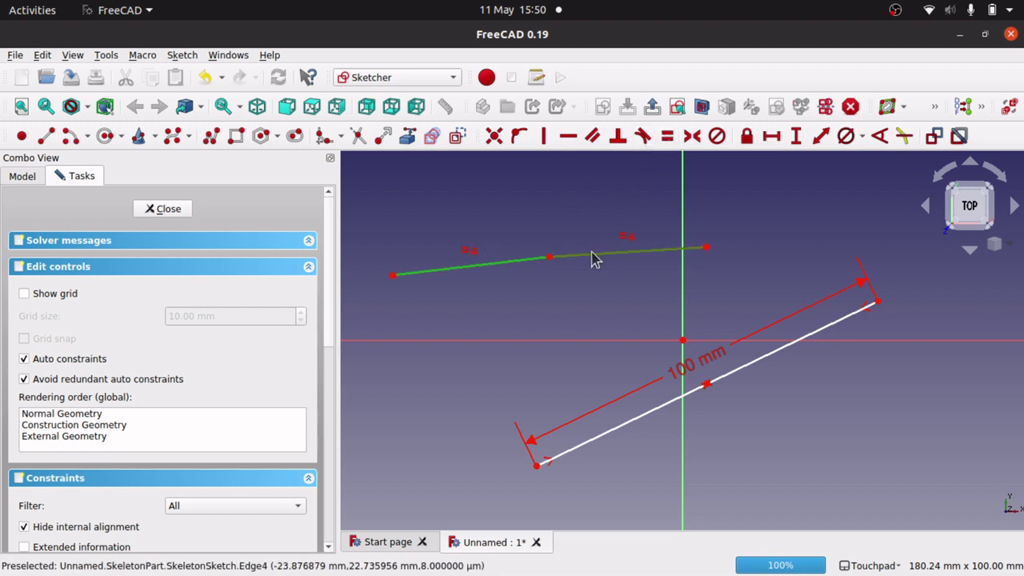
{"action": "left_click", "coordinate": [591, 136]}
Step: Constrain the polyline's left segment to 50 mm long and shift the polyline slightly down toward the horizontal axis
{"action": "left_click", "coordinate": [505, 267]}
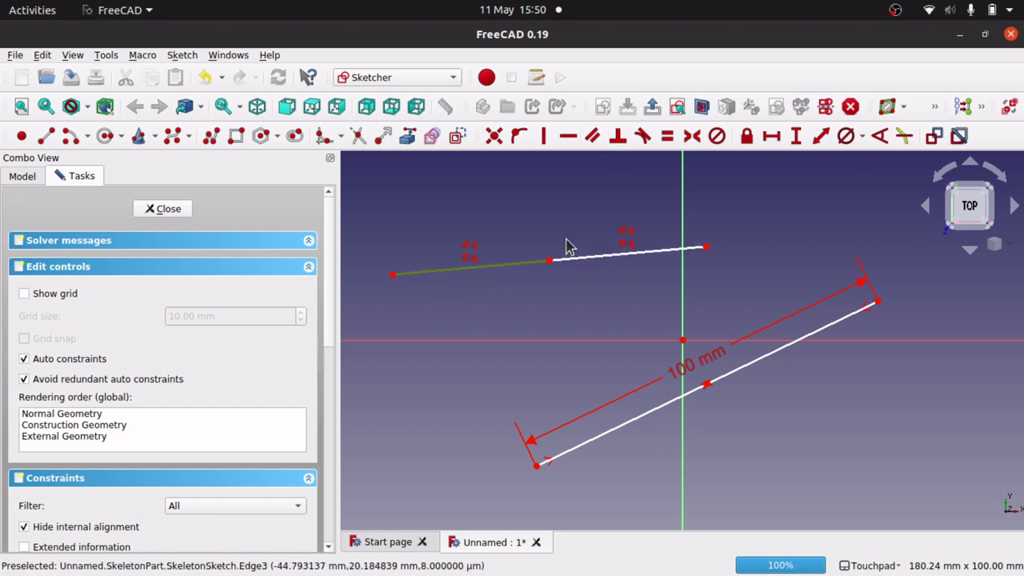
{"action": "left_click", "coordinate": [821, 137]}
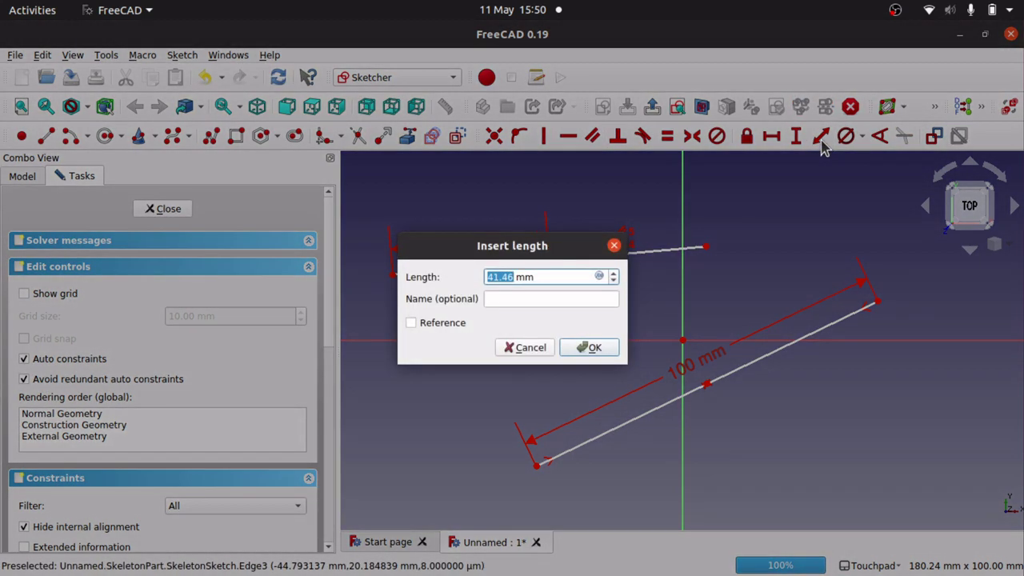
{"action": "type", "text": "50"}
{"action": "key", "text": "Return"}
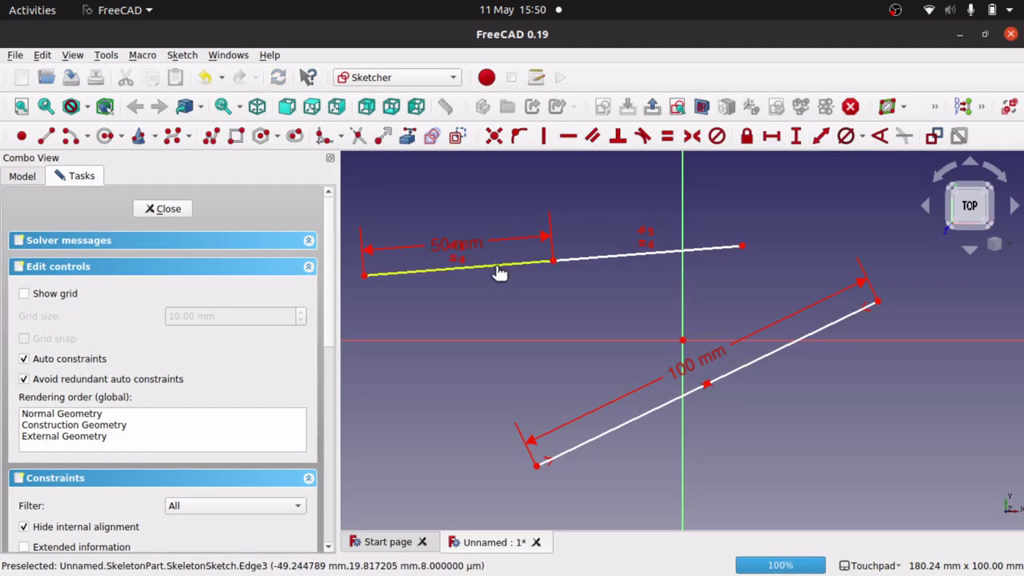
{"action": "mouse_move", "coordinate": [498, 270]}
{"action": "left_mouse_down"}
{"action": "mouse_move", "coordinate": [583, 296]}
{"action": "mouse_move", "coordinate": [598, 290]}
{"action": "mouse_move", "coordinate": [589, 279]}
{"action": "left_mouse_up"}
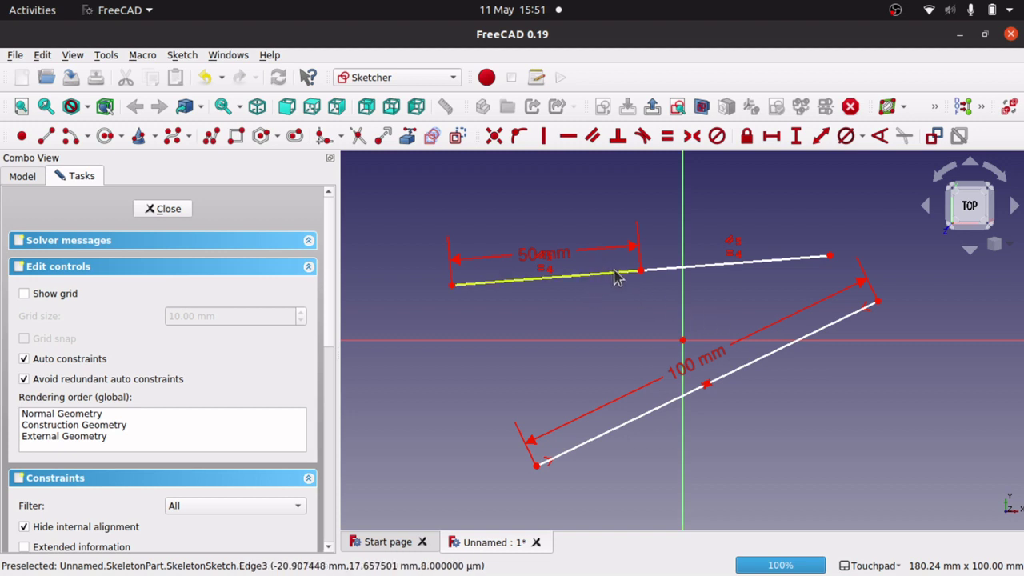
{"action": "left_click", "coordinate": [680, 275]}
{"action": "left_click", "coordinate": [622, 310]}
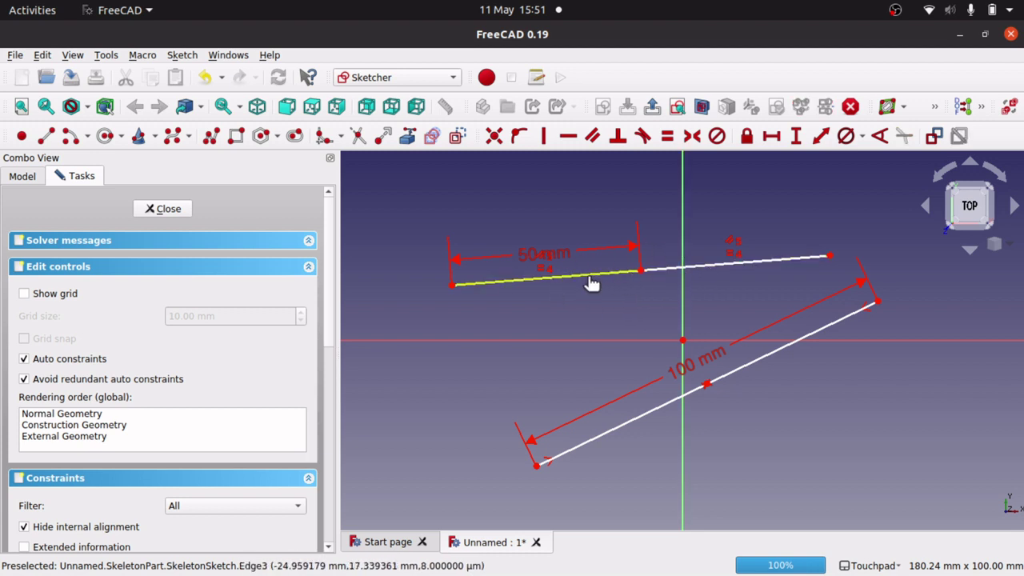
{"action": "left_click_drag", "start_coordinate": [590, 283], "coordinate": [521, 298]}
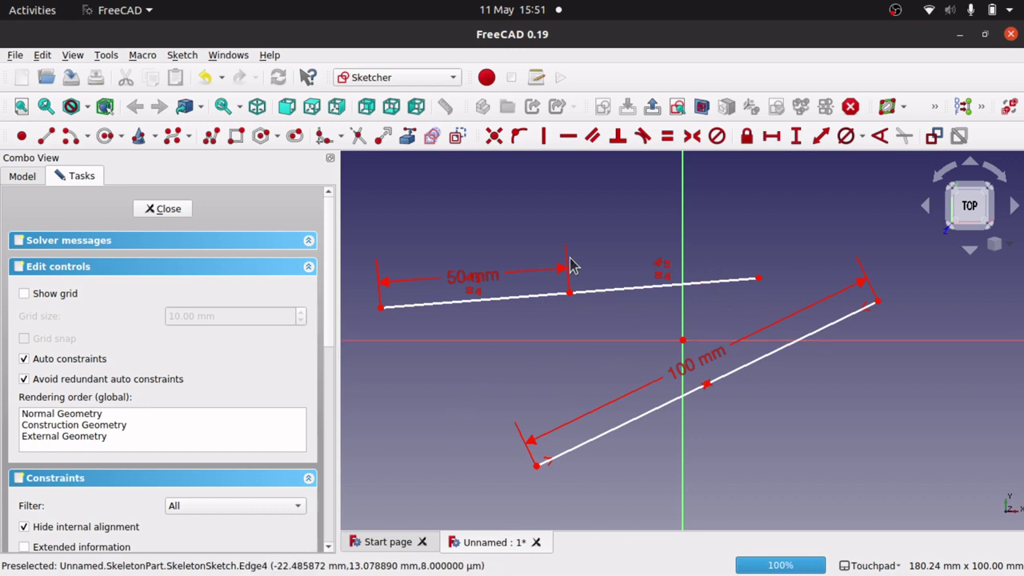
Step: Delete both segments of the polyline, keeping only the 100 mm sloped line and its midpoint
{"action": "left_click", "coordinate": [614, 290]}
{"action": "key", "text": "Delete"}
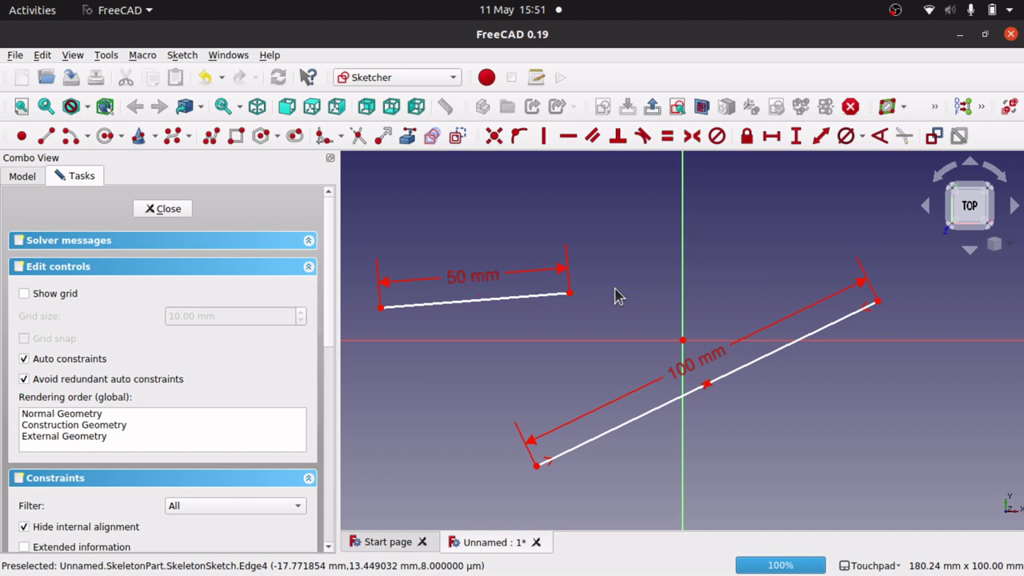
{"action": "left_click", "coordinate": [548, 297]}
{"action": "key", "text": "Delete"}
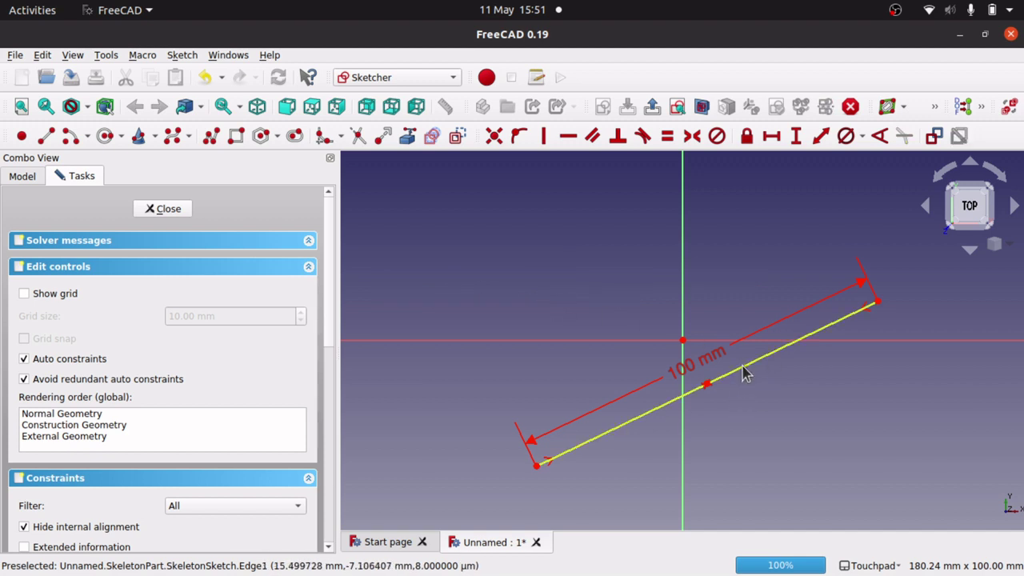
Step: Move the 100 mm sloped line to the left so its midpoint lies near the horizontal axis
{"action": "left_click_drag", "start_coordinate": [745, 373], "coordinate": [632, 347]}
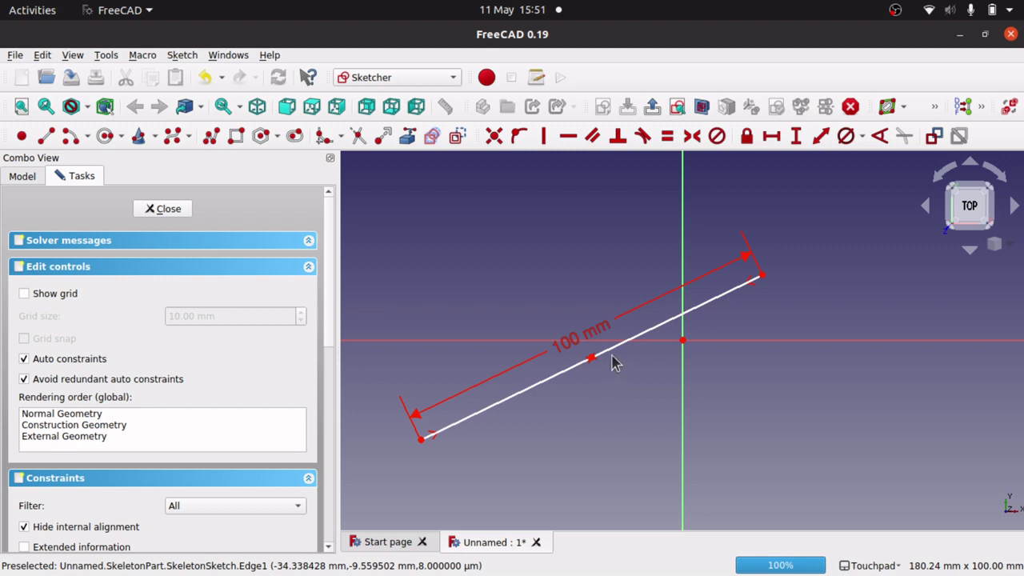
{"action": "mouse_move", "coordinate": [613, 358]}
{"action": "left_mouse_down"}
{"action": "mouse_move", "coordinate": [568, 306]}
{"action": "mouse_move", "coordinate": [583, 299]}
{"action": "mouse_move", "coordinate": [580, 311]}
{"action": "left_mouse_up"}
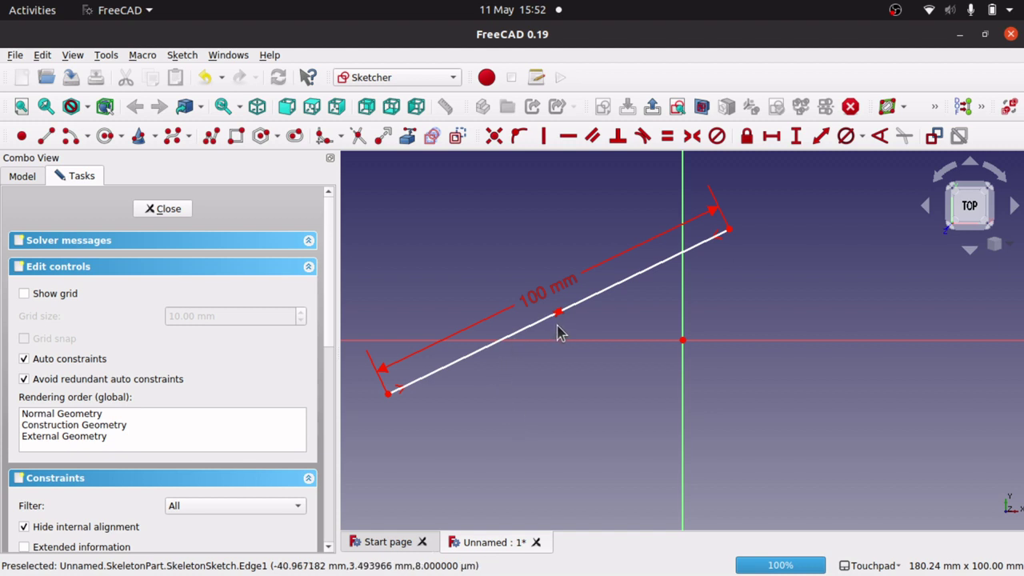
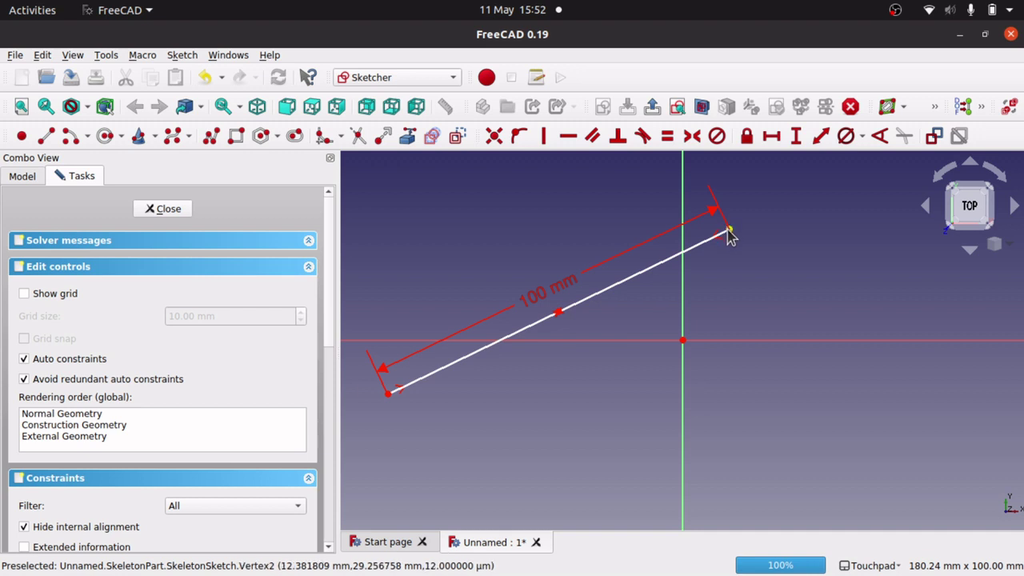
{"action": "mouse_move", "coordinate": [626, 288]}
{"action": "left_mouse_down"}
{"action": "mouse_move", "coordinate": [639, 336]}
{"action": "mouse_move", "coordinate": [621, 333]}
{"action": "mouse_move", "coordinate": [626, 322]}
{"action": "left_mouse_up"}
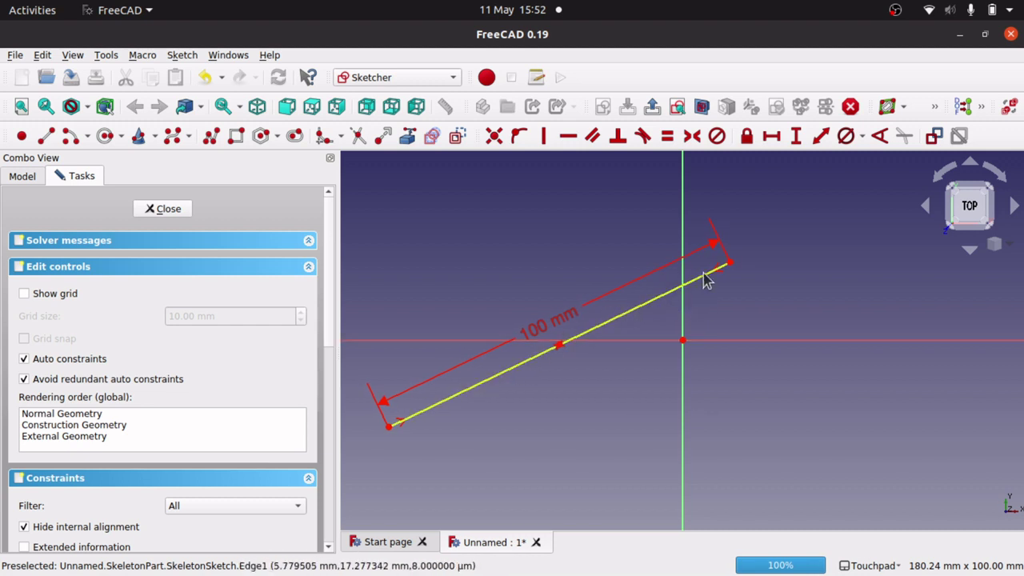
Step: Try a line from the sloped line's midpoint down past the vertical axis, pull the sloped line's upper endpoint, and undo both changes
{"action": "left_click", "coordinate": [46, 138]}
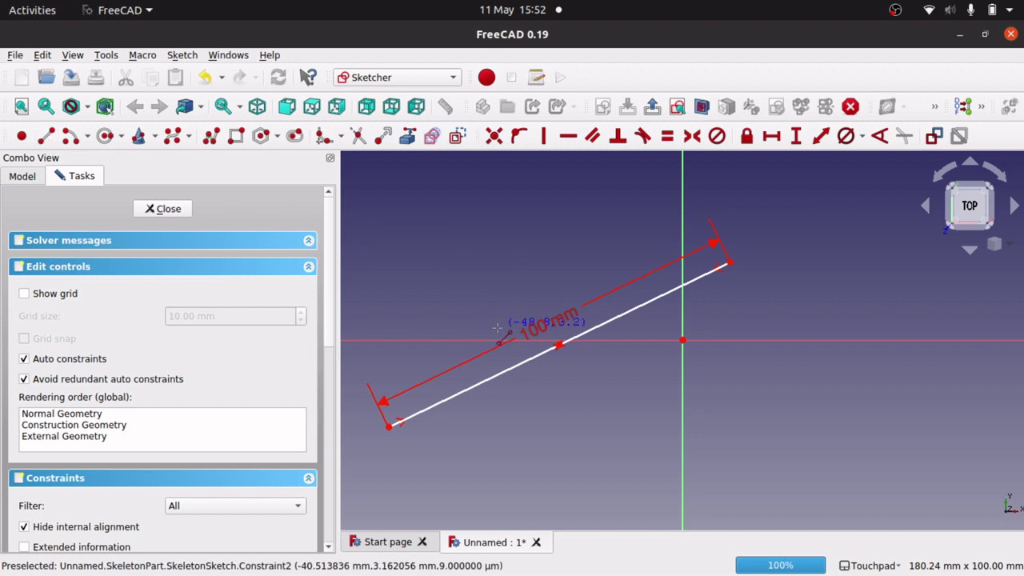
{"action": "left_click", "coordinate": [560, 346]}
{"action": "left_click", "coordinate": [783, 450]}
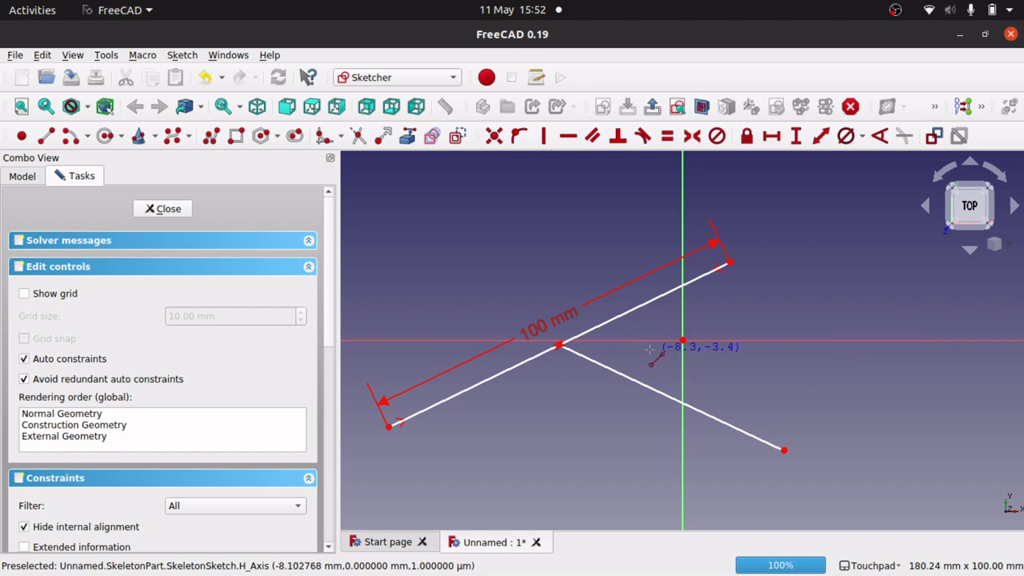
{"action": "key", "text": "Escape"}
{"action": "left_click_drag", "start_coordinate": [731, 269], "coordinate": [630, 197]}
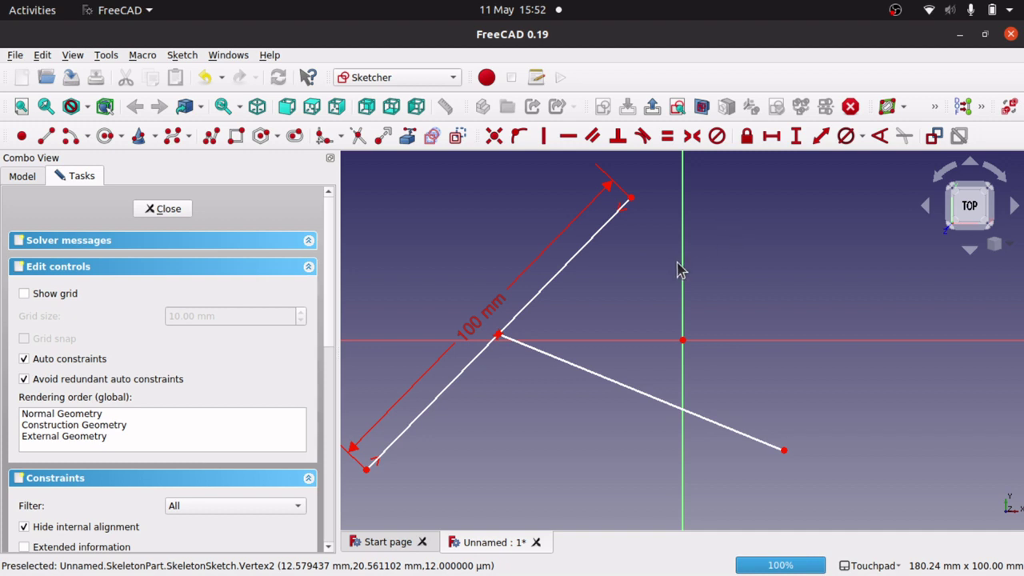
{"action": "key", "text": "ctrl+z"}
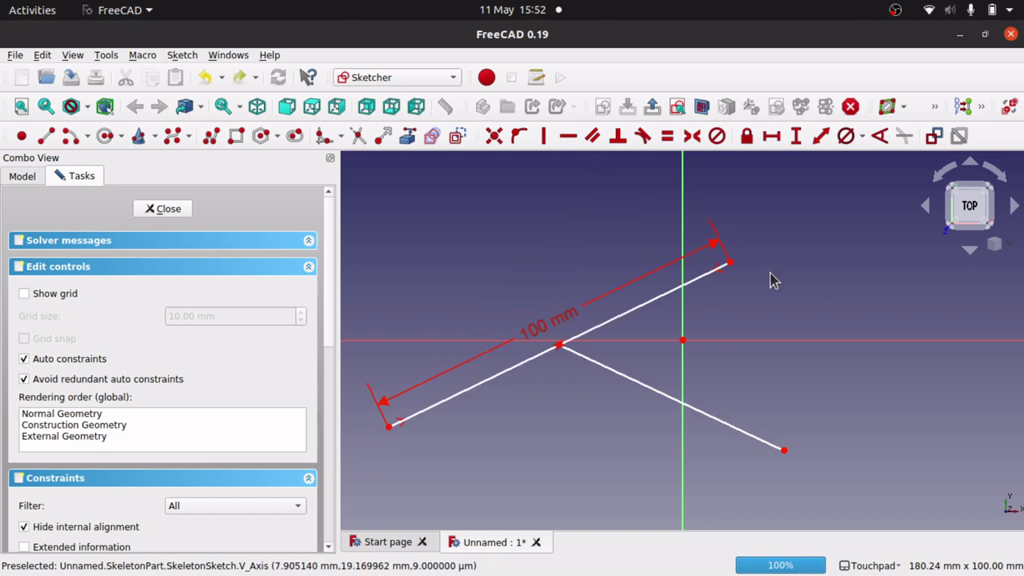
{"action": "key", "text": "ctrl+z"}
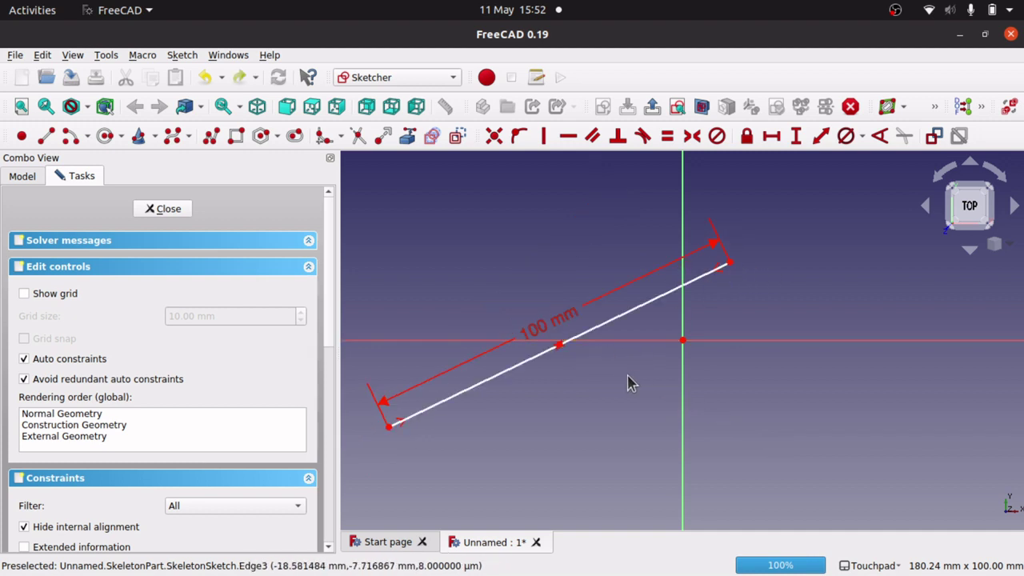
Step: Try a line from the sloped line's upper endpoint down across the horizontal axis, and delete it
{"action": "left_click", "coordinate": [44, 136]}
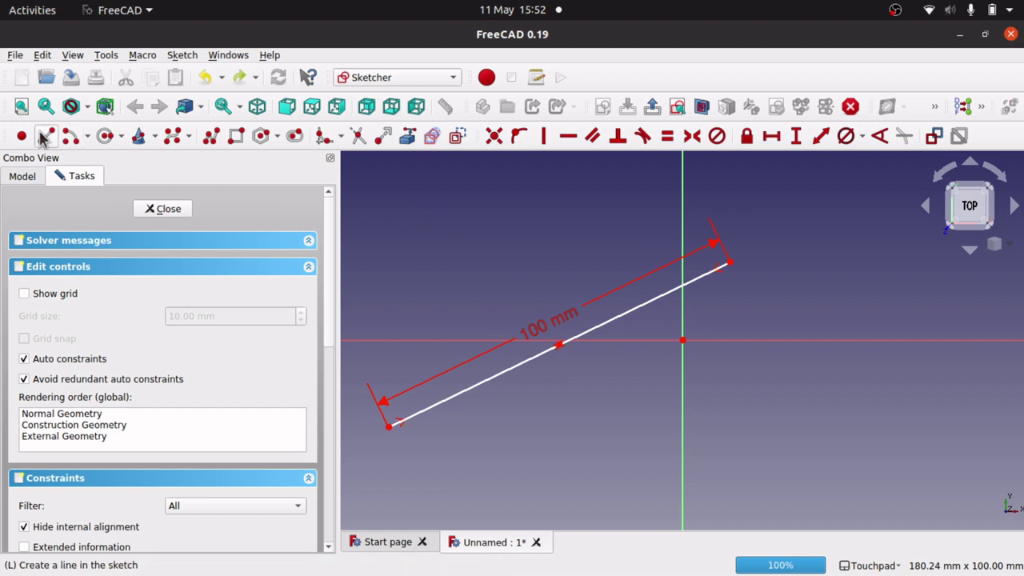
{"action": "left_click", "coordinate": [730, 264]}
{"action": "left_click", "coordinate": [927, 396]}
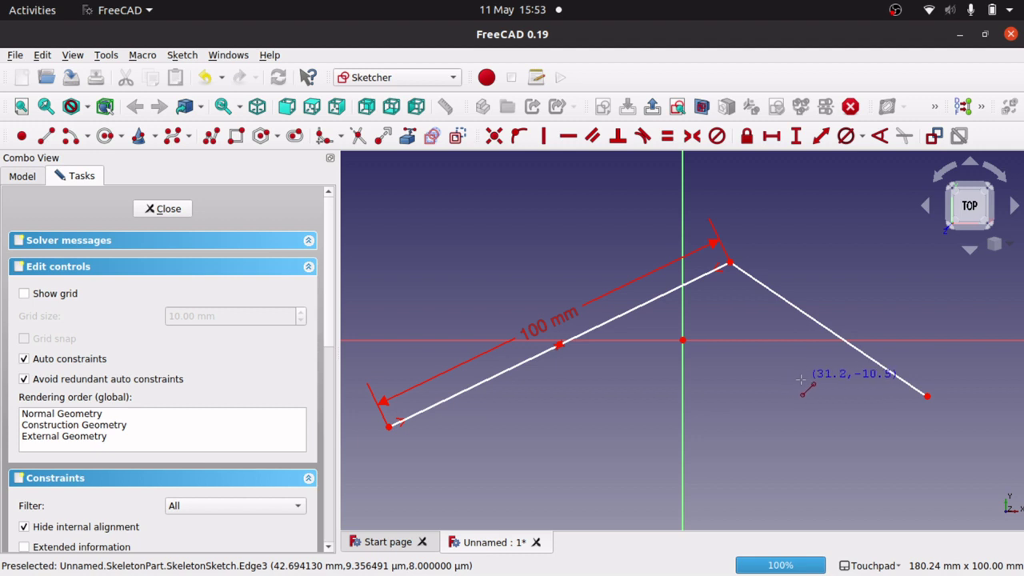
{"action": "key", "text": "Escape"}
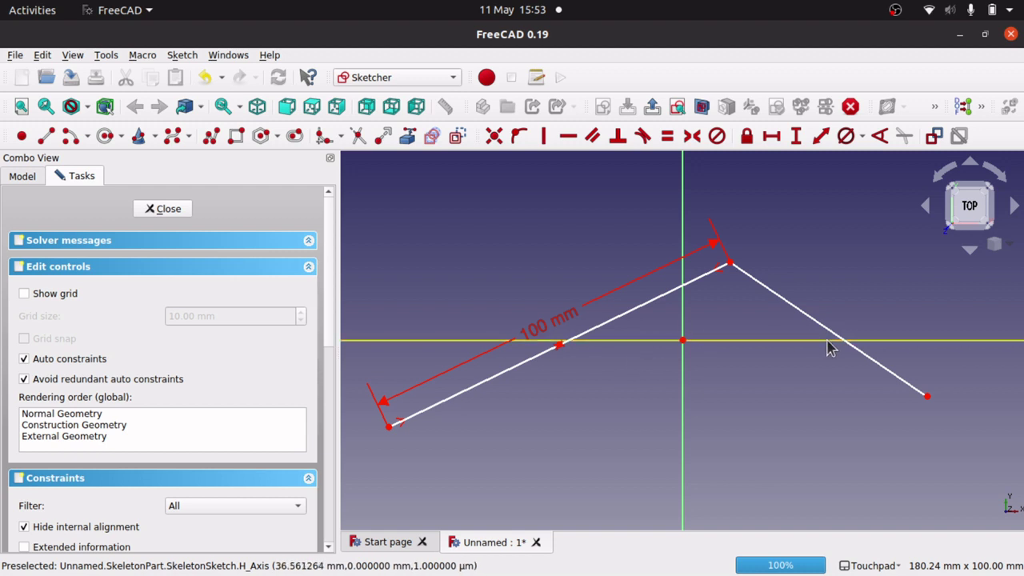
{"action": "left_click", "coordinate": [852, 351]}
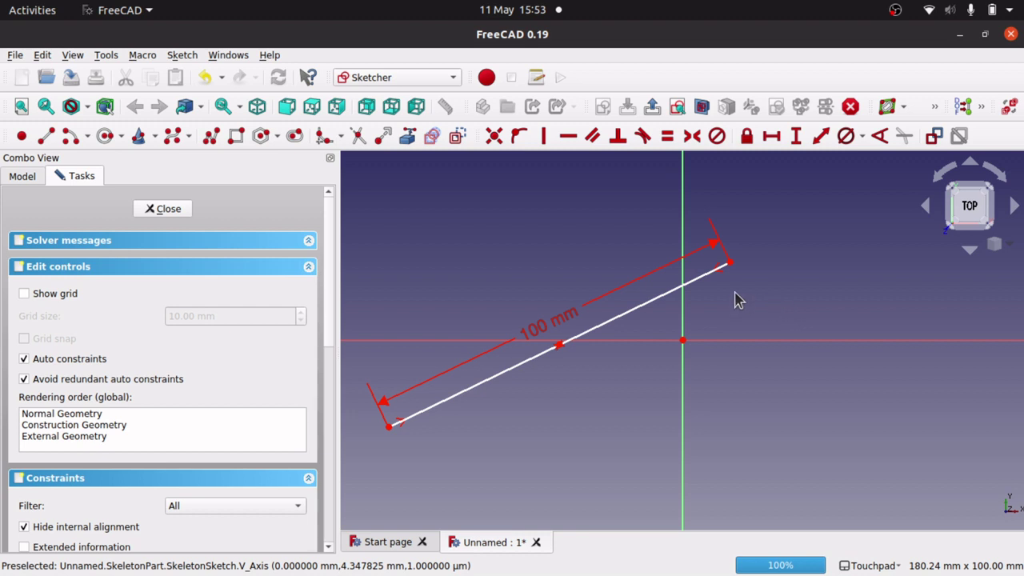
Step: Steepen the sloped line by moving its lower endpoint, and clone the line with its midpoint to the lower right of the original
{"action": "left_click_drag", "start_coordinate": [388, 427], "coordinate": [462, 453]}
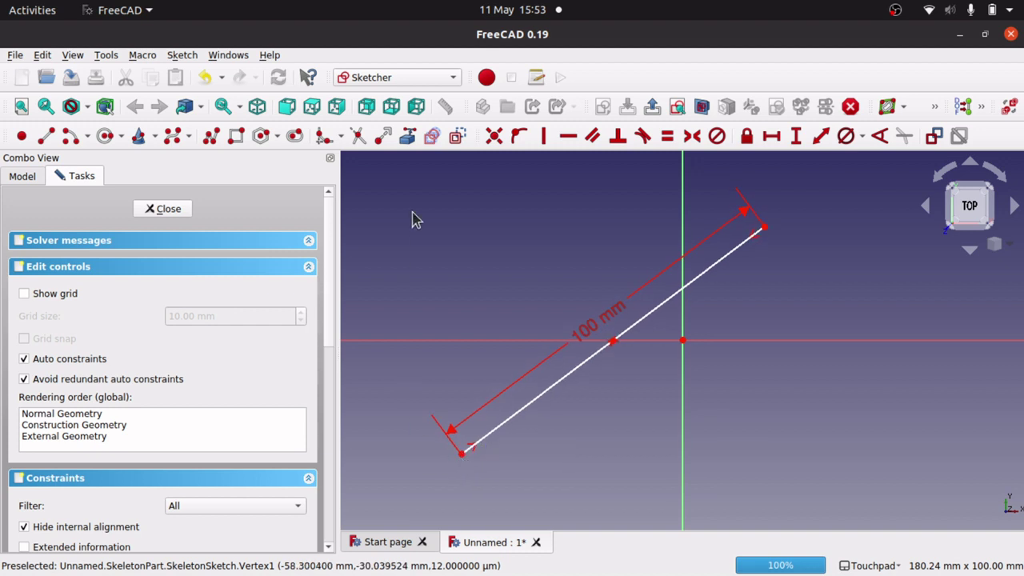
{"action": "left_click_drag", "start_coordinate": [433, 181], "coordinate": [874, 502]}
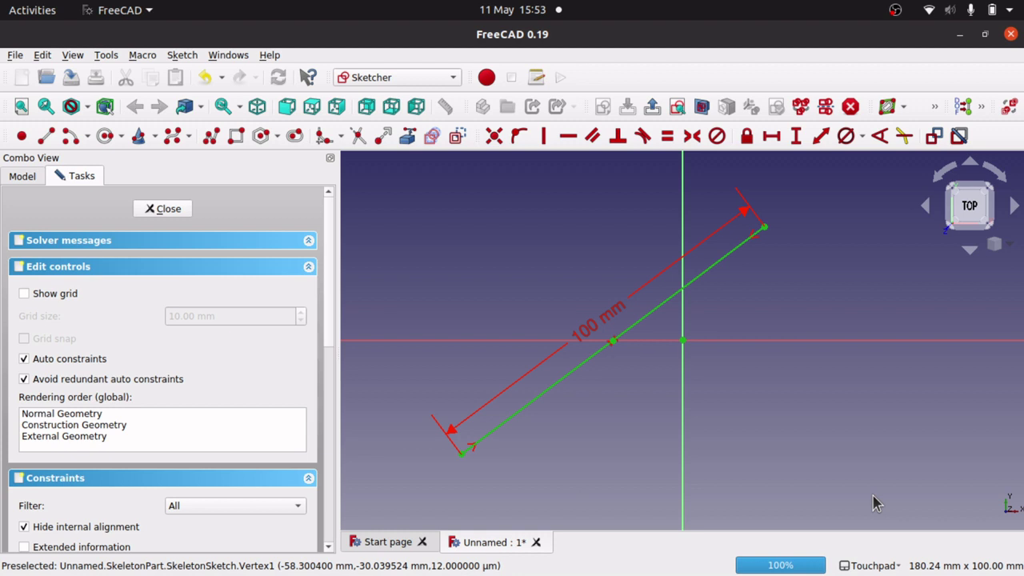
{"action": "key", "text": "g"}
{"action": "key", "text": "l"}
{"action": "left_click", "coordinate": [612, 341]}
{"action": "left_click", "coordinate": [775, 403]}
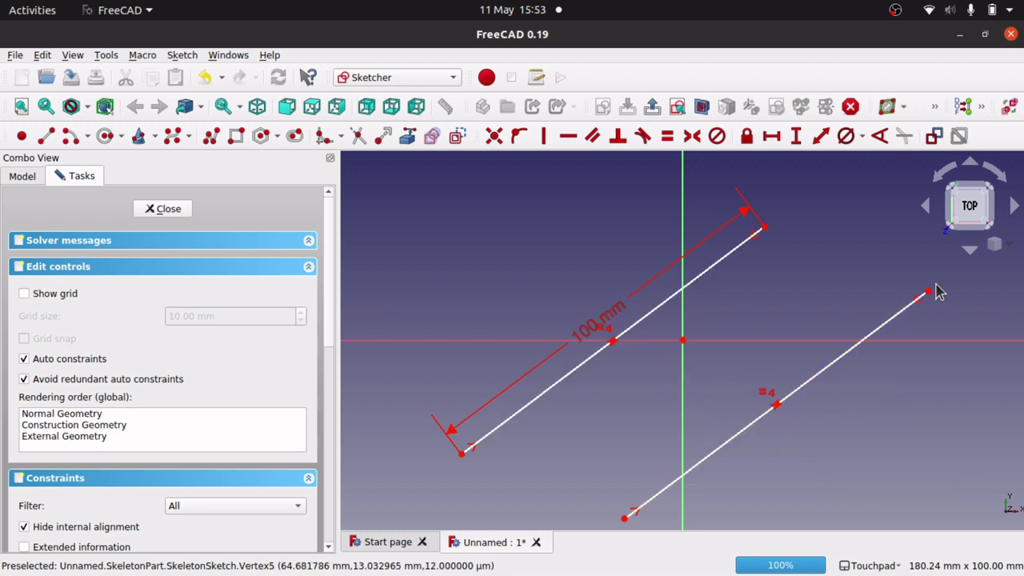
Step: Swing the cloned line across the original, join their midpoints with a coincident constraint, and arrange the endpoints into an X
{"action": "left_click_drag", "start_coordinate": [928, 293], "coordinate": [558, 160]}
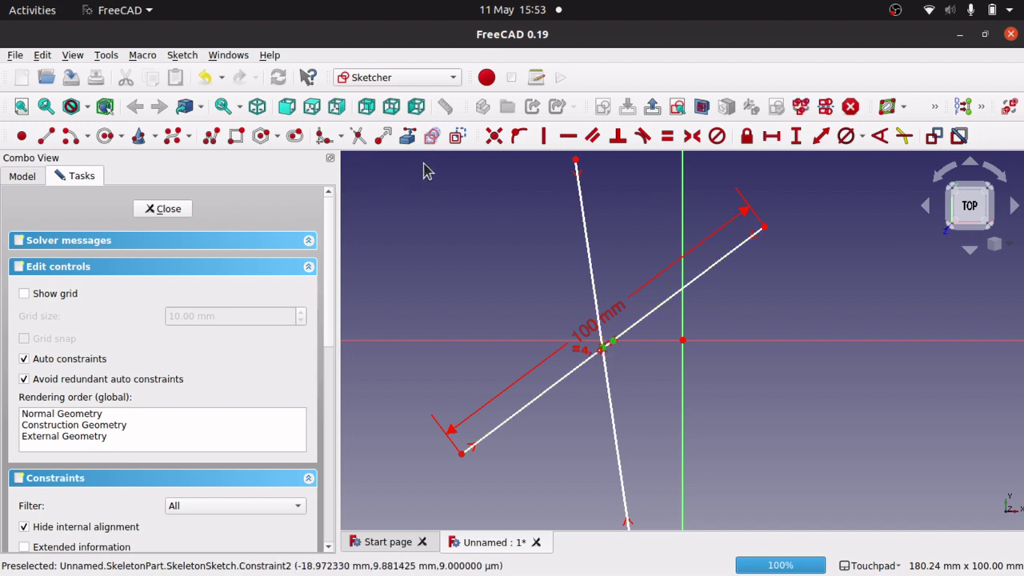
{"action": "left_click", "coordinate": [494, 136]}
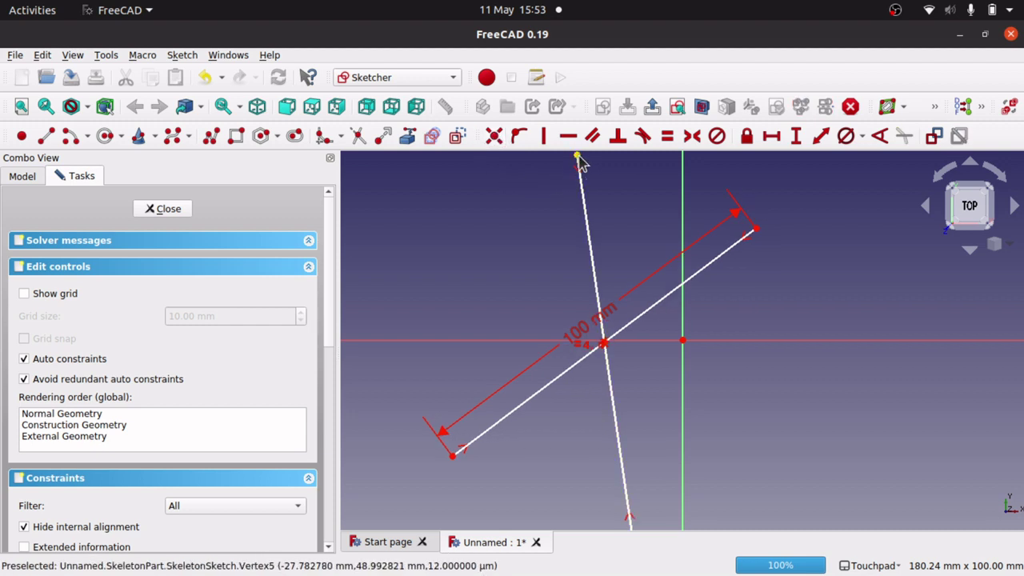
{"action": "mouse_move", "coordinate": [577, 157]}
{"action": "left_mouse_down"}
{"action": "mouse_move", "coordinate": [526, 182]}
{"action": "mouse_move", "coordinate": [501, 177]}
{"action": "left_mouse_up"}
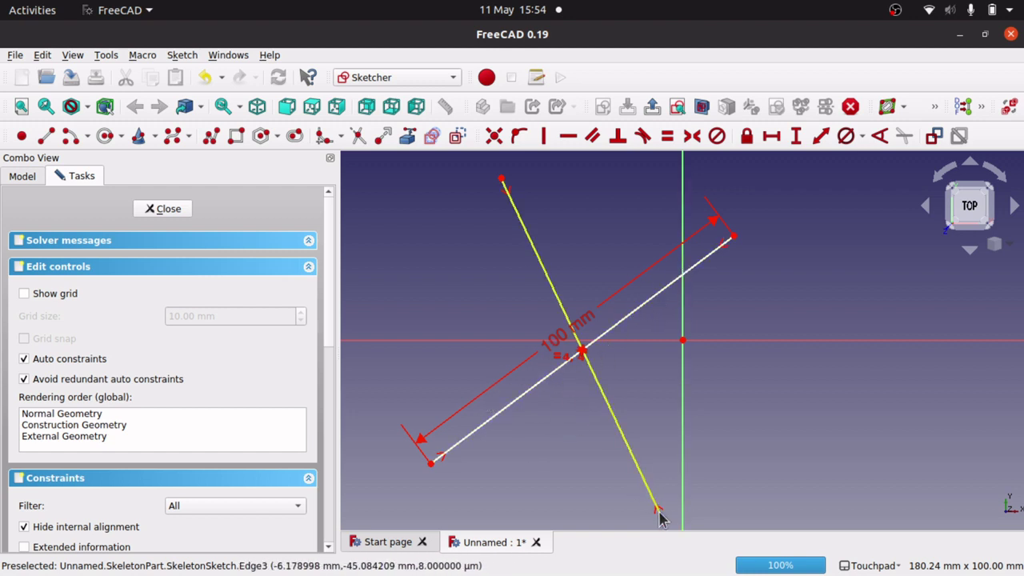
{"action": "mouse_move", "coordinate": [664, 525]}
{"action": "left_mouse_down"}
{"action": "mouse_move", "coordinate": [744, 475]}
{"action": "mouse_move", "coordinate": [791, 424]}
{"action": "mouse_move", "coordinate": [782, 402]}
{"action": "mouse_move", "coordinate": [656, 465]}
{"action": "mouse_move", "coordinate": [631, 466]}
{"action": "mouse_move", "coordinate": [775, 423]}
{"action": "mouse_move", "coordinate": [654, 464]}
{"action": "mouse_move", "coordinate": [680, 450]}
{"action": "left_mouse_up"}
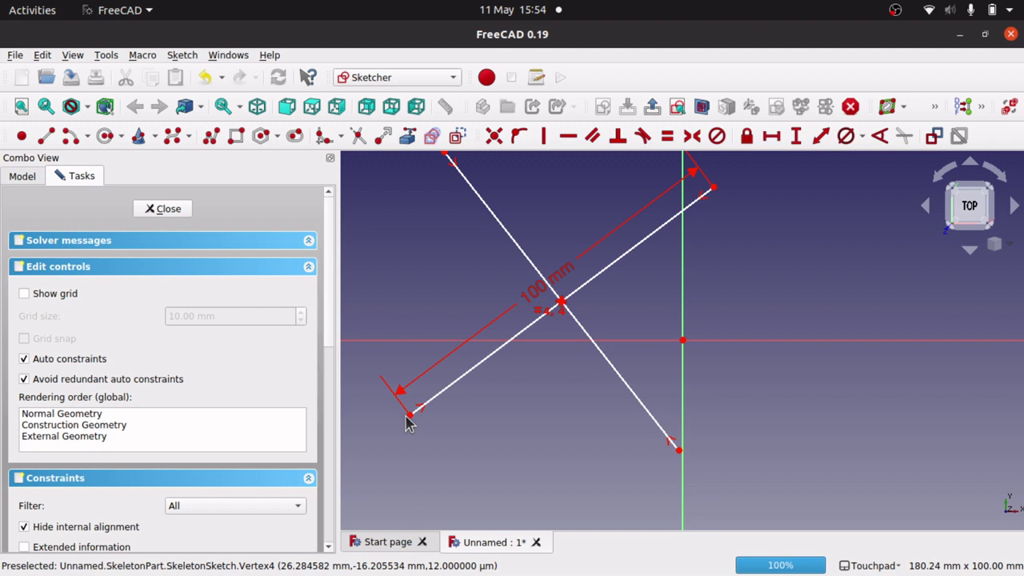
{"action": "left_click_drag", "start_coordinate": [410, 421], "coordinate": [492, 452]}
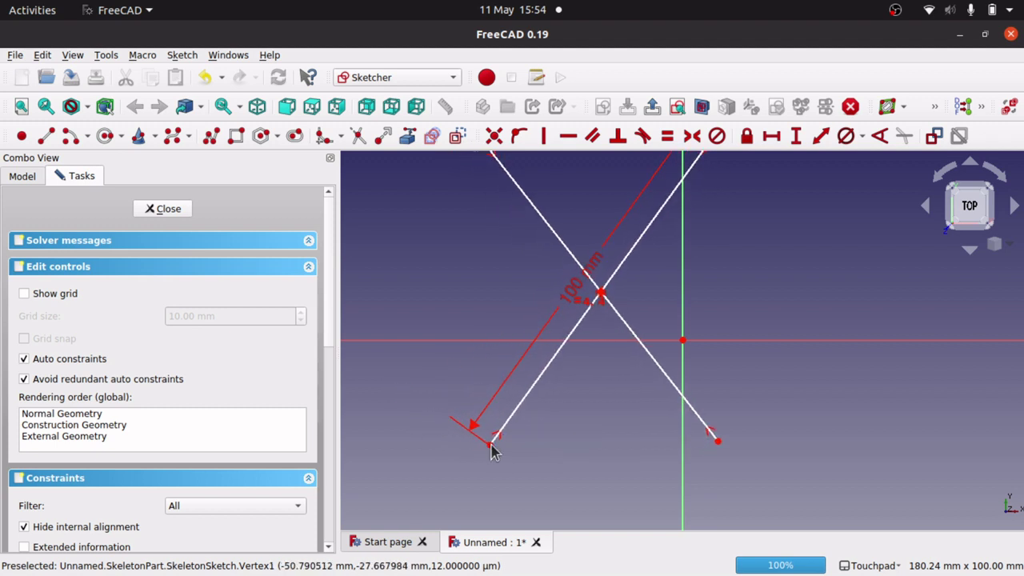
Step: Constrain the shared midpoint of the crossed lines onto the vertical axis with a point-on-object constraint
{"action": "left_click", "coordinate": [602, 295]}
{"action": "left_click", "coordinate": [684, 291]}
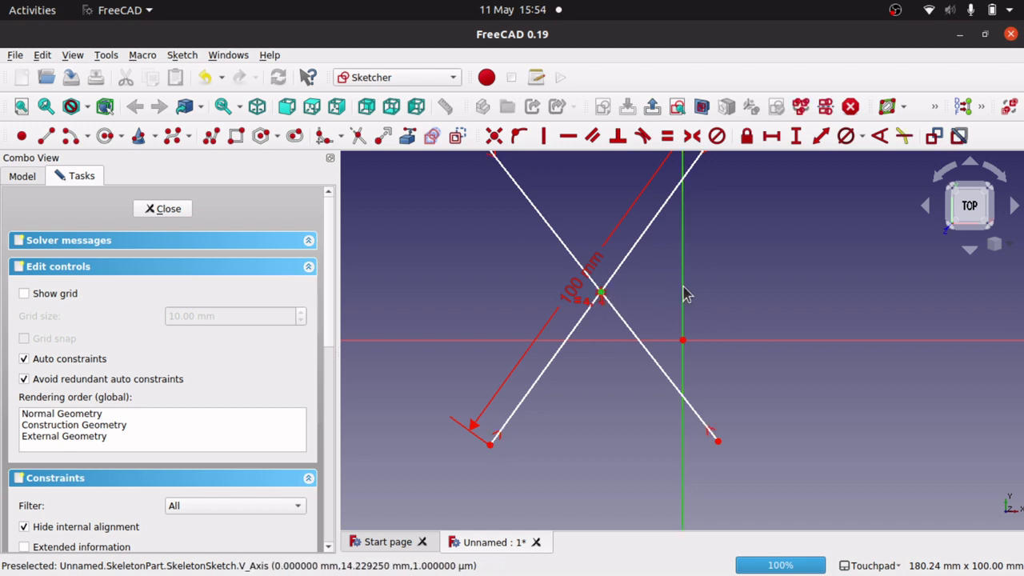
{"action": "left_click", "coordinate": [520, 138]}
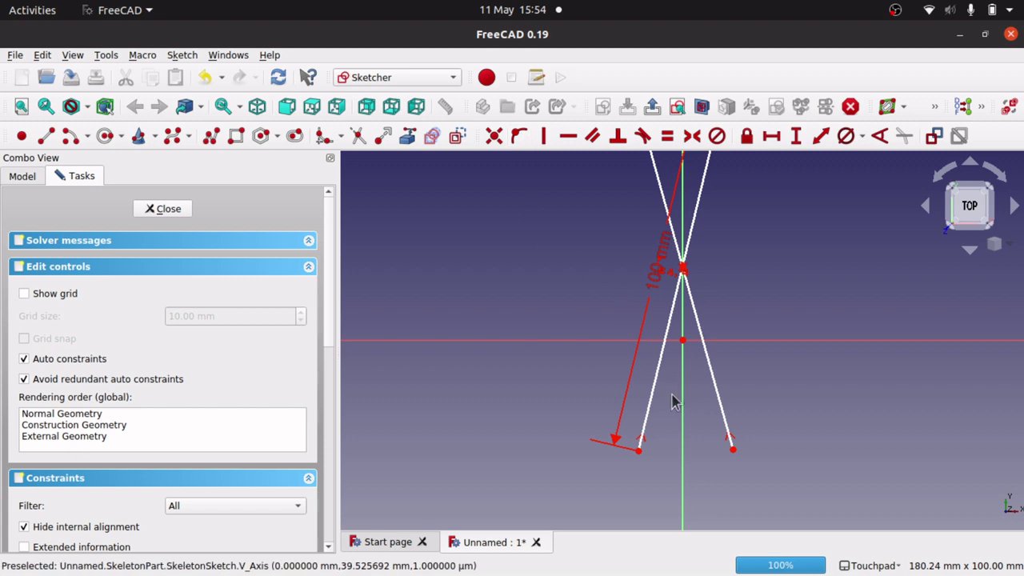
Step: Pull the original line's lower-left endpoint outward and constrain it onto the horizontal axis with a point-on-object constraint
{"action": "mouse_move", "coordinate": [638, 452]}
{"action": "left_mouse_down"}
{"action": "mouse_move", "coordinate": [554, 463]}
{"action": "mouse_move", "coordinate": [616, 434]}
{"action": "mouse_move", "coordinate": [615, 423]}
{"action": "mouse_move", "coordinate": [537, 431]}
{"action": "mouse_move", "coordinate": [632, 406]}
{"action": "mouse_move", "coordinate": [571, 415]}
{"action": "mouse_move", "coordinate": [612, 393]}
{"action": "mouse_move", "coordinate": [627, 370]}
{"action": "mouse_move", "coordinate": [505, 373]}
{"action": "mouse_move", "coordinate": [589, 373]}
{"action": "mouse_move", "coordinate": [568, 370]}
{"action": "left_mouse_up"}
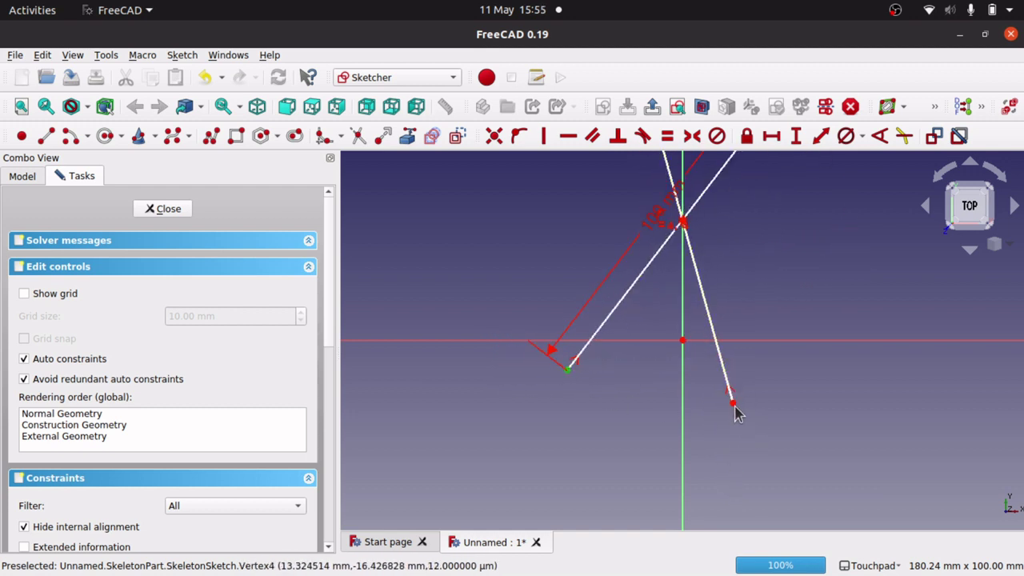
{"action": "left_click", "coordinate": [569, 369]}
{"action": "left_click", "coordinate": [494, 342]}
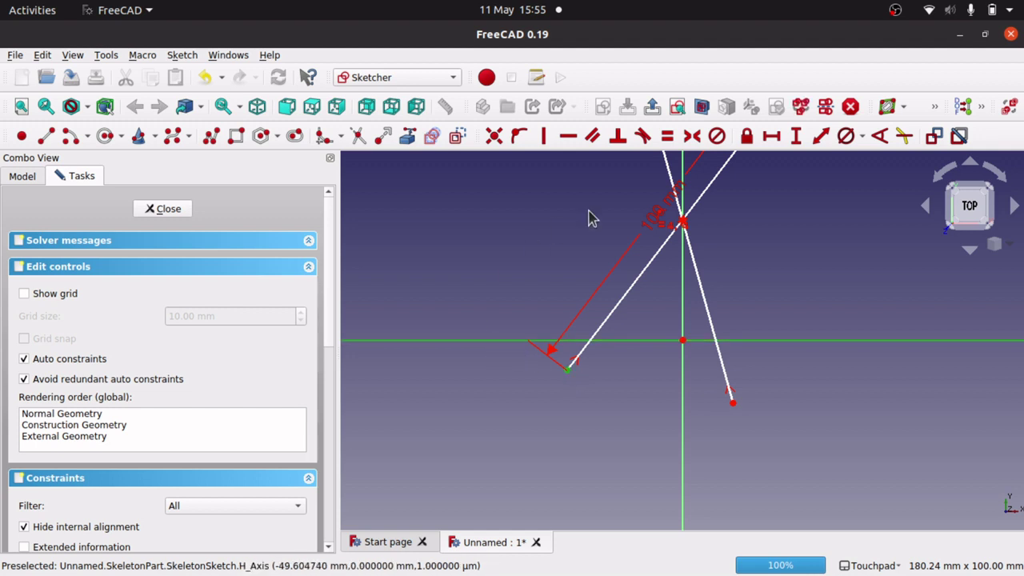
{"action": "left_click", "coordinate": [518, 136]}
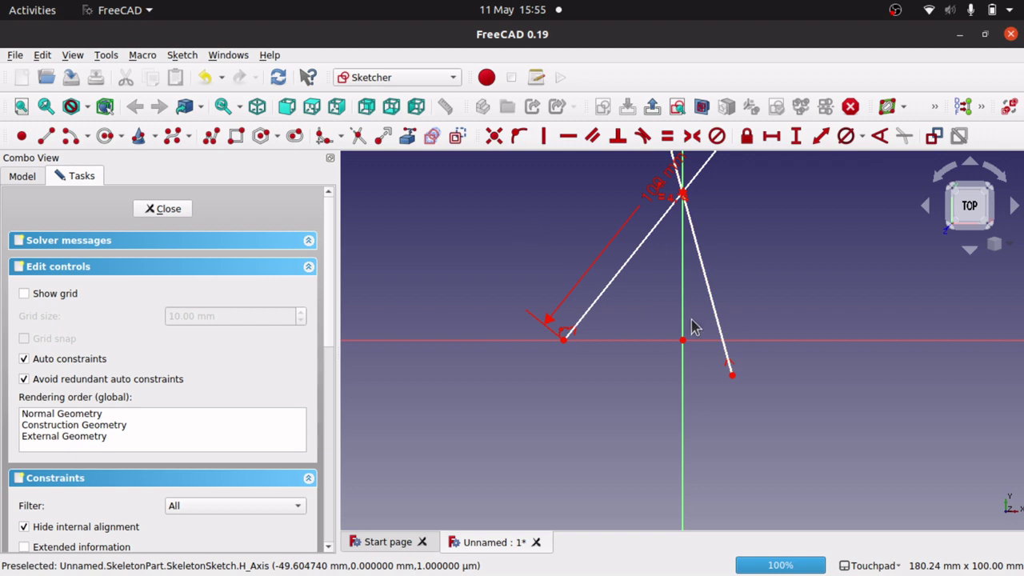
Step: Constrain the cloned line's lower-right endpoint onto the horizontal axis with a point-on-object constraint, and spread the crossed lines into a flatter X
{"action": "left_click_drag", "start_coordinate": [732, 373], "coordinate": [778, 344]}
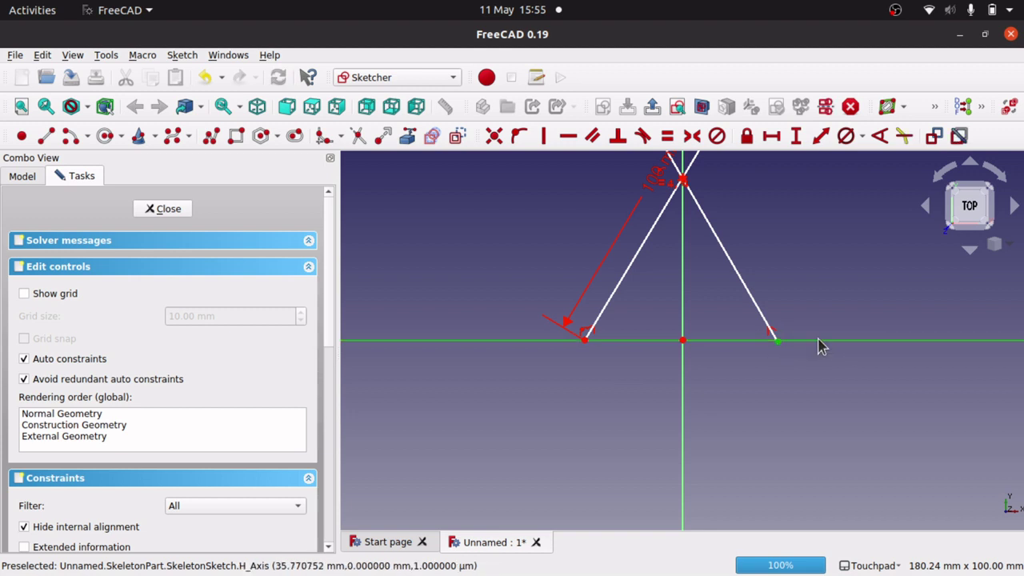
{"action": "left_click", "coordinate": [516, 138]}
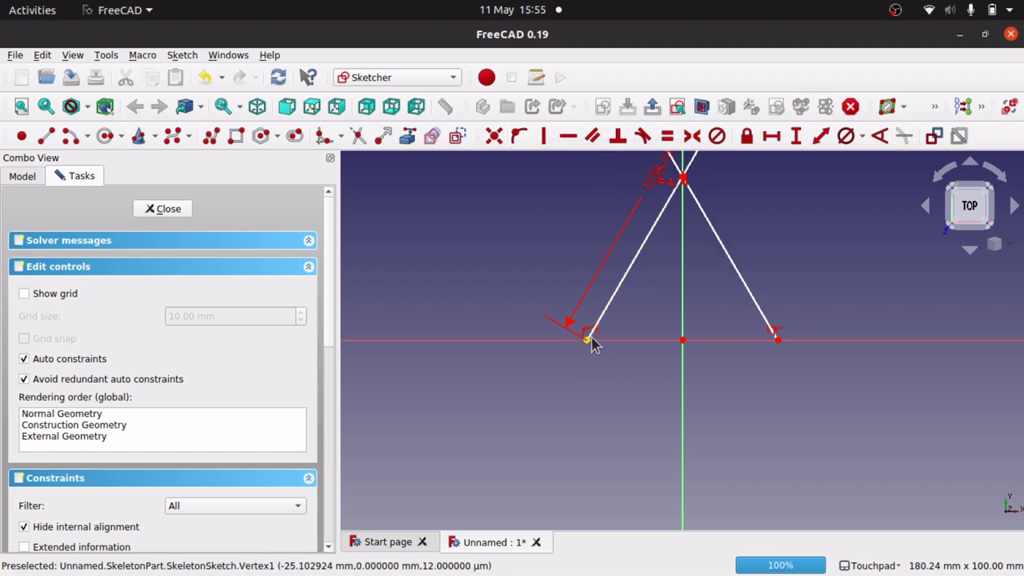
{"action": "mouse_move", "coordinate": [589, 346]}
{"action": "left_mouse_down"}
{"action": "mouse_move", "coordinate": [507, 338]}
{"action": "mouse_move", "coordinate": [624, 339]}
{"action": "mouse_move", "coordinate": [507, 344]}
{"action": "left_mouse_up"}
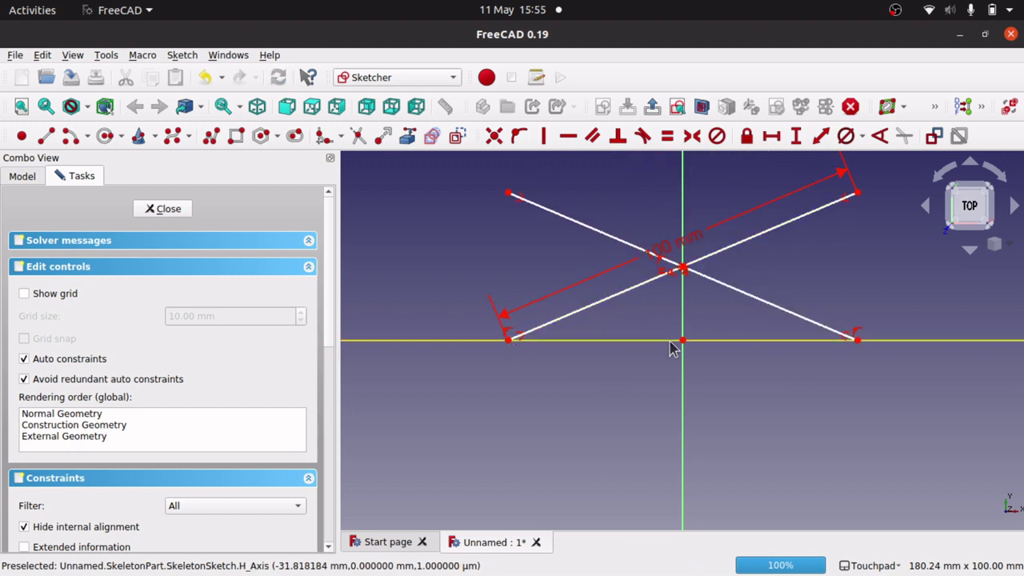
Step: Finish editing the skeleton sketch and return to the assembly model
{"action": "key", "text": "Up"}
{"action": "key", "text": "Up"}
{"action": "key", "text": "Up"}
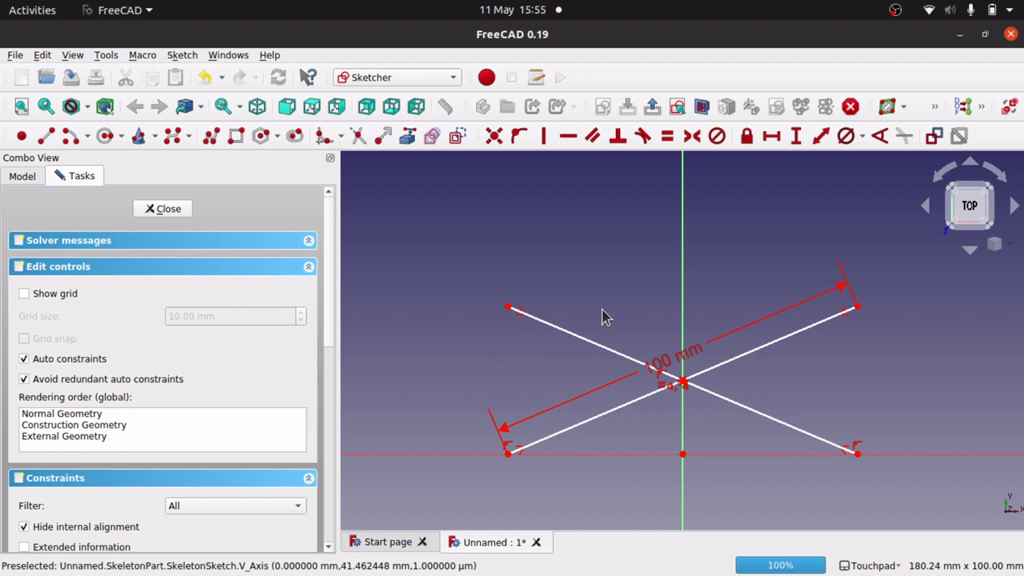
{"action": "left_click", "coordinate": [155, 209]}
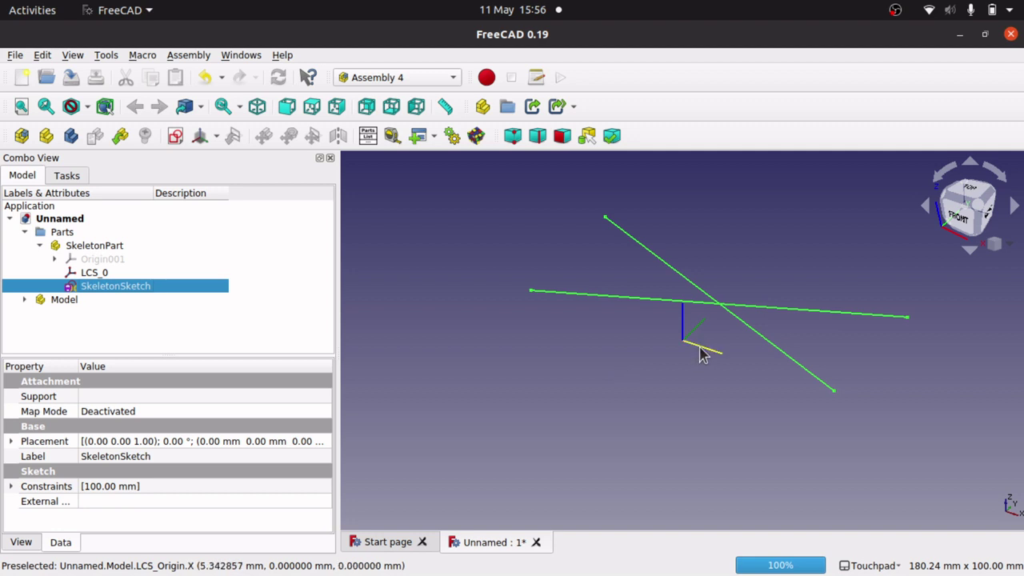
Step: Save the document as Assembly in the ScissorLiftAssembly folder
{"action": "left_click", "coordinate": [680, 323]}
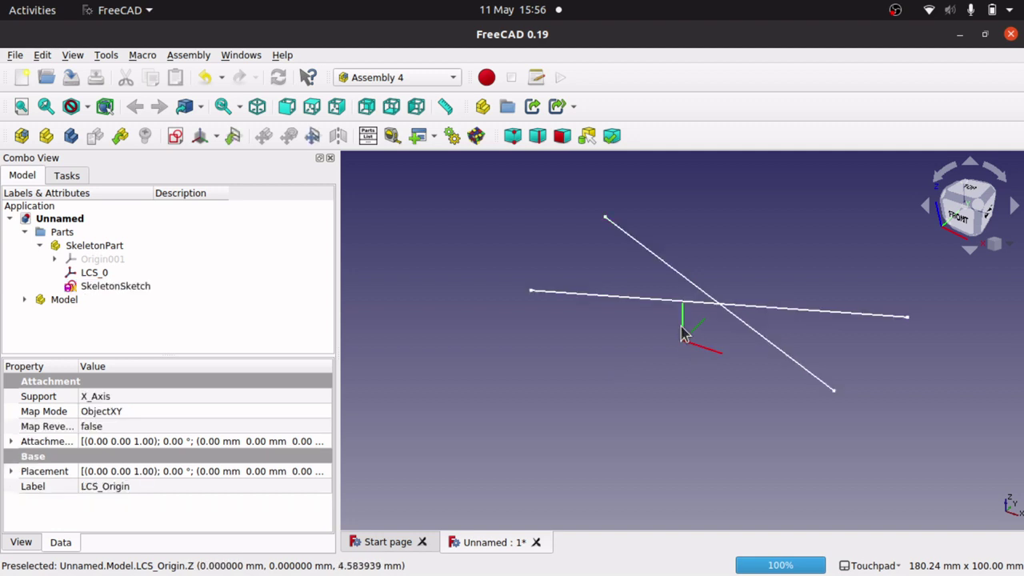
{"action": "left_click", "coordinate": [96, 273]}
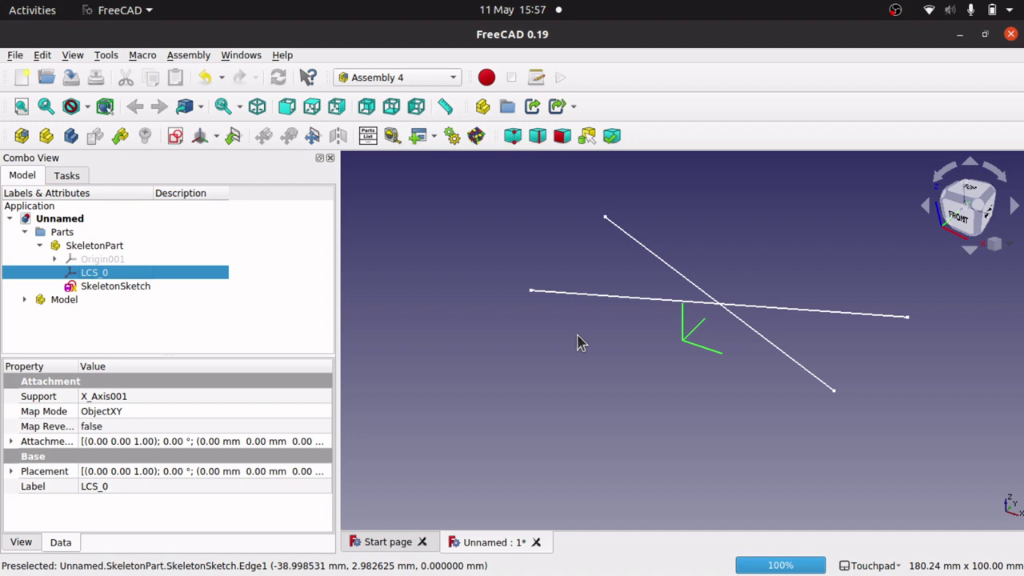
{"action": "key", "text": "ctrl+s"}
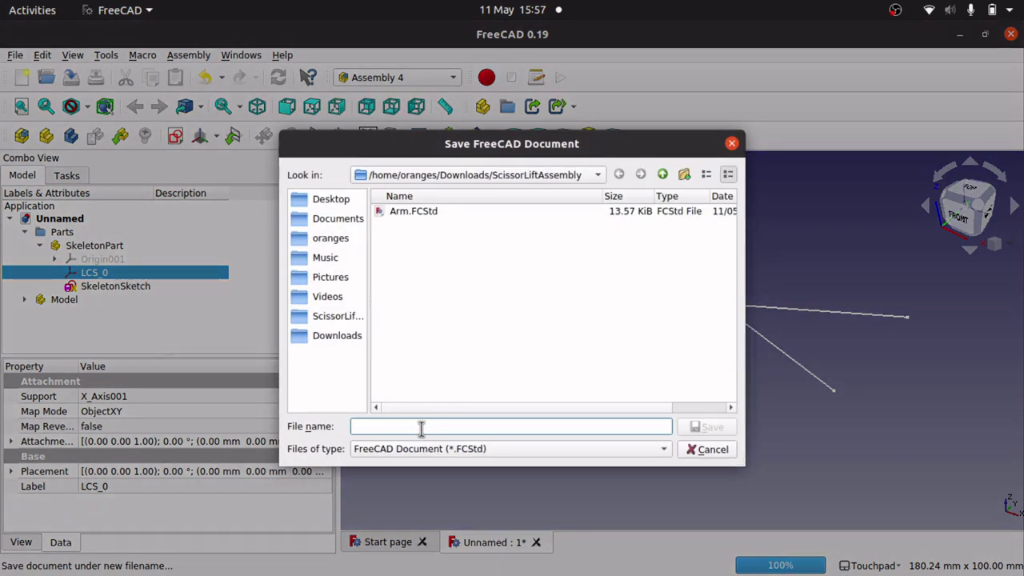
{"action": "type", "text": "Assembly"}
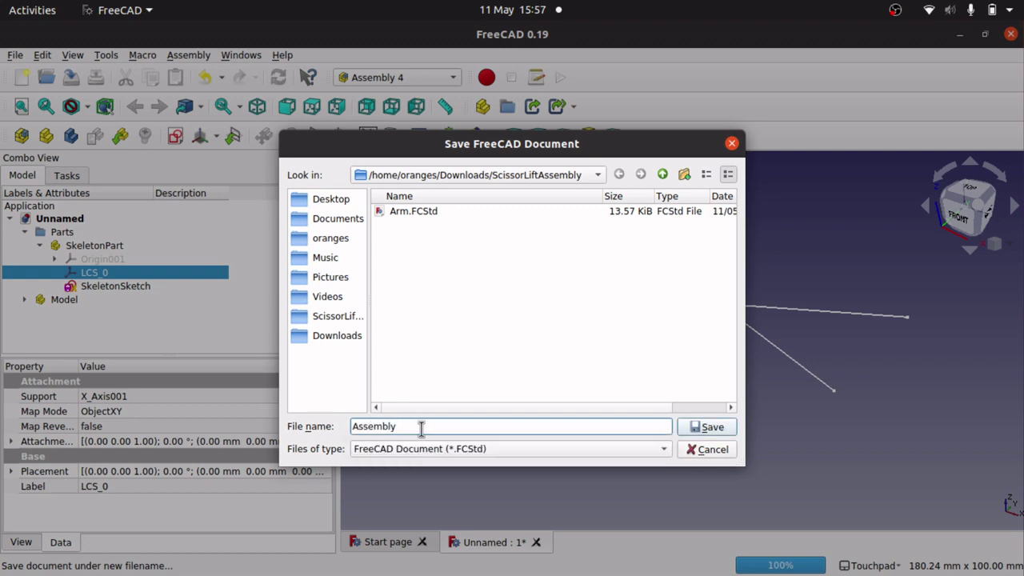
{"action": "key", "text": "Return"}
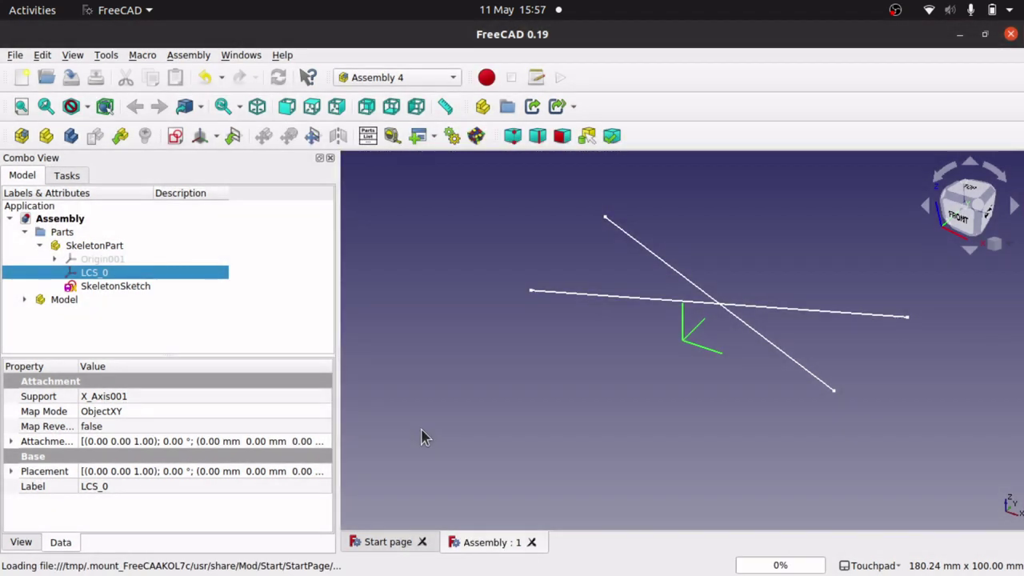
Step: Create a new coordinate system named ARM1_LCS in SkeletonPart
{"action": "left_click", "coordinate": [587, 328]}
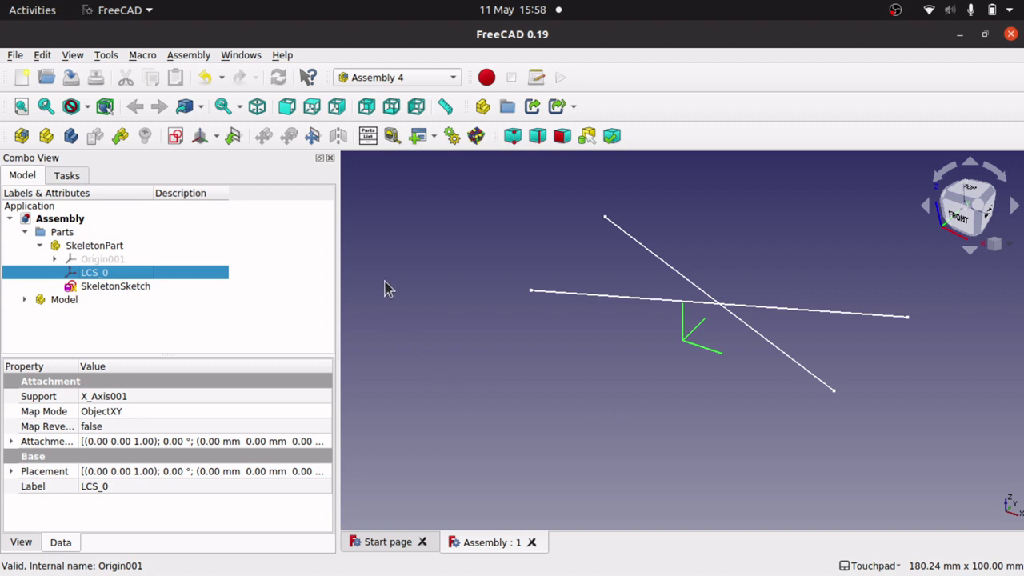
{"action": "left_click", "coordinate": [147, 288]}
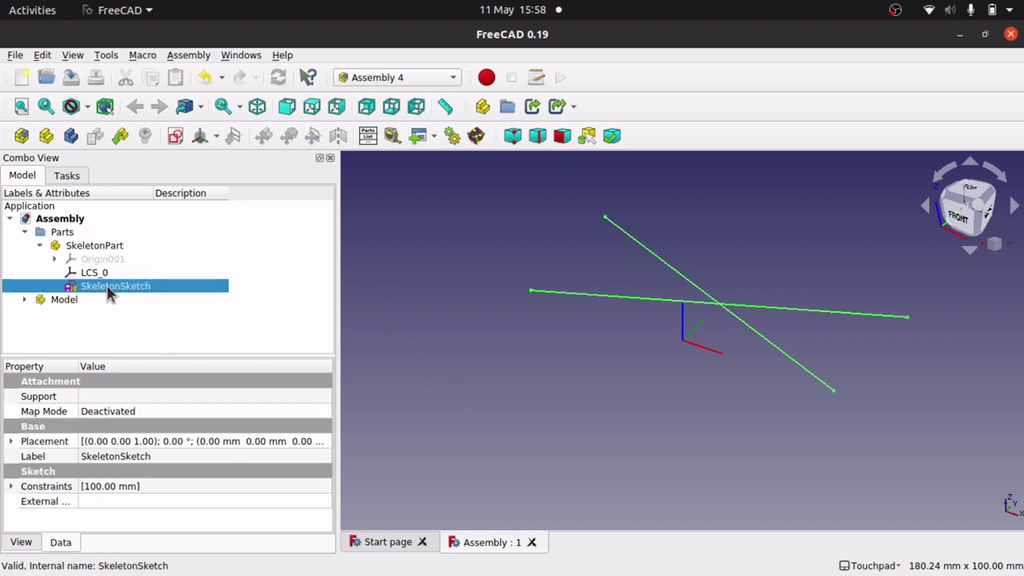
{"action": "left_click", "coordinate": [97, 249]}
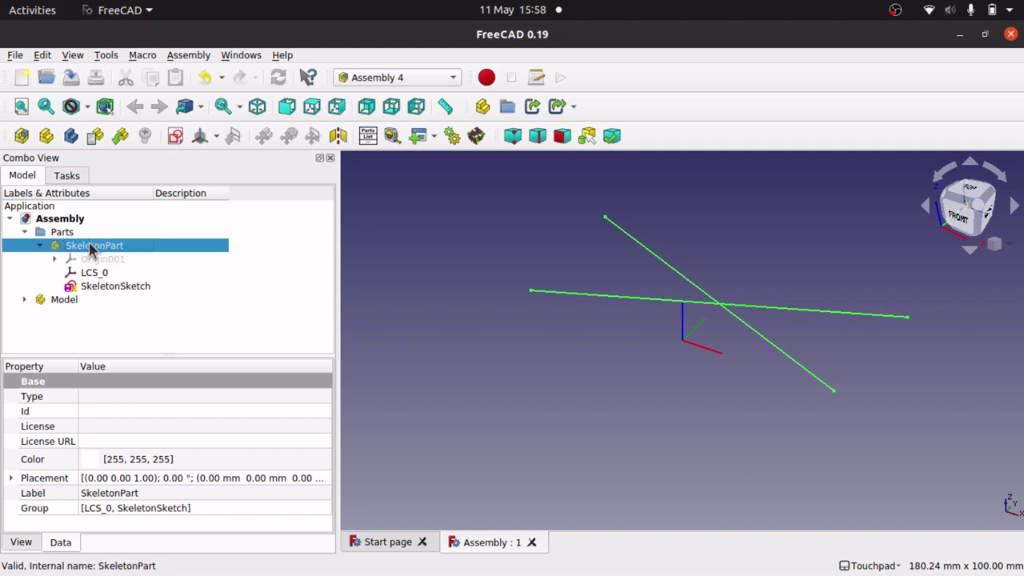
{"action": "left_click", "coordinate": [217, 137]}
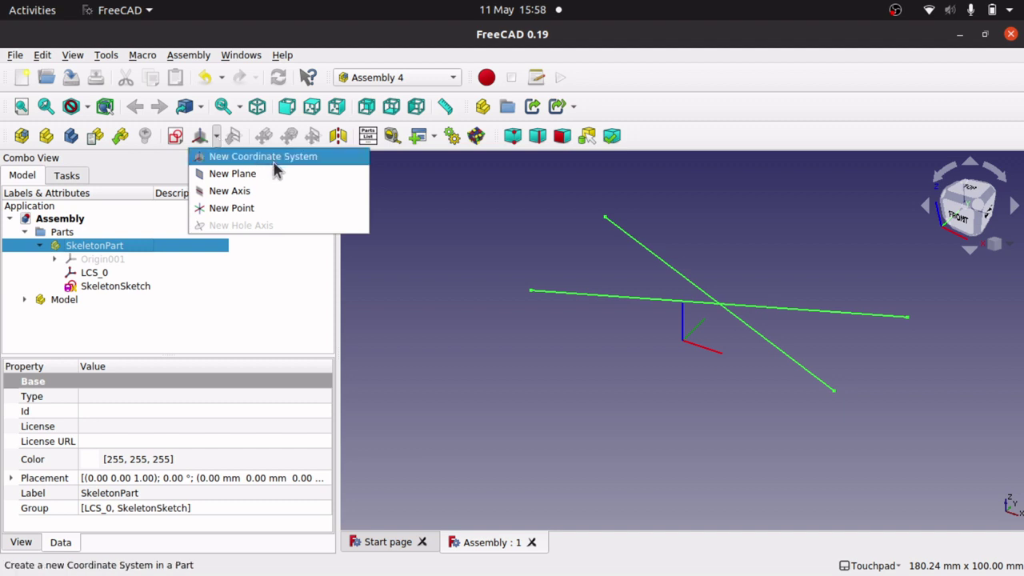
{"action": "left_click", "coordinate": [193, 57]}
{"action": "left_click", "coordinate": [193, 58]}
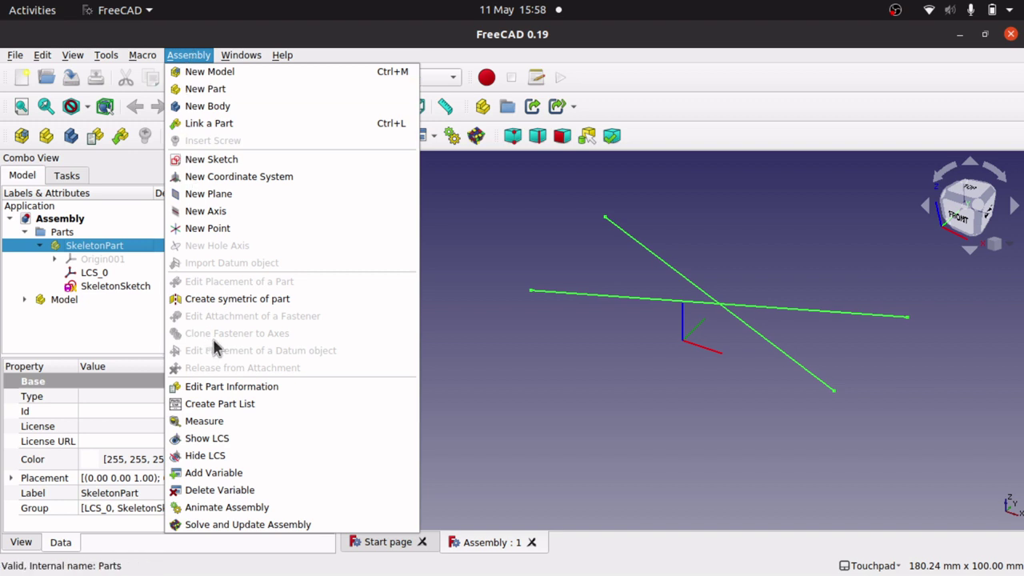
{"action": "left_click", "coordinate": [275, 177]}
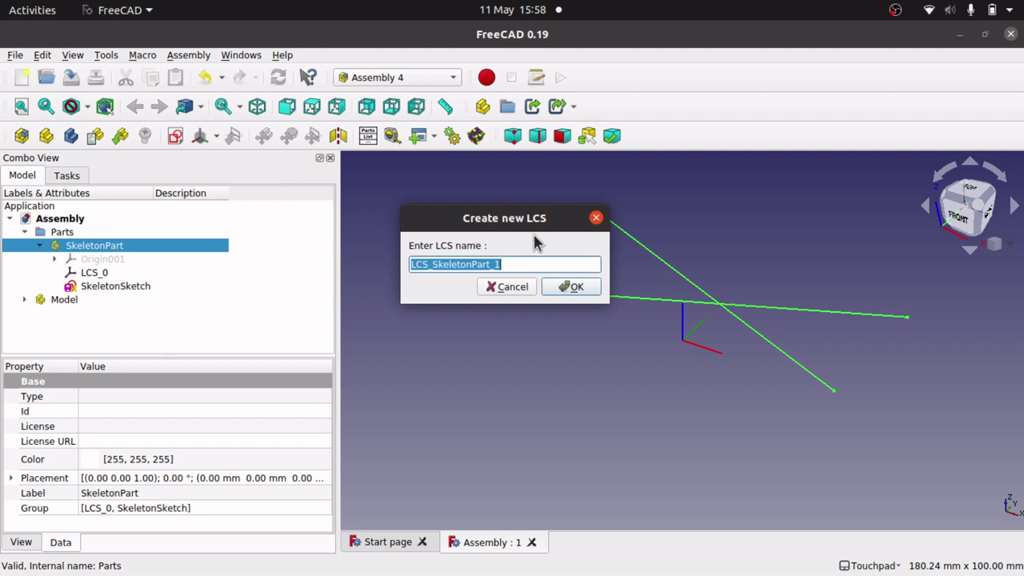
{"action": "type", "text": "ARM"}
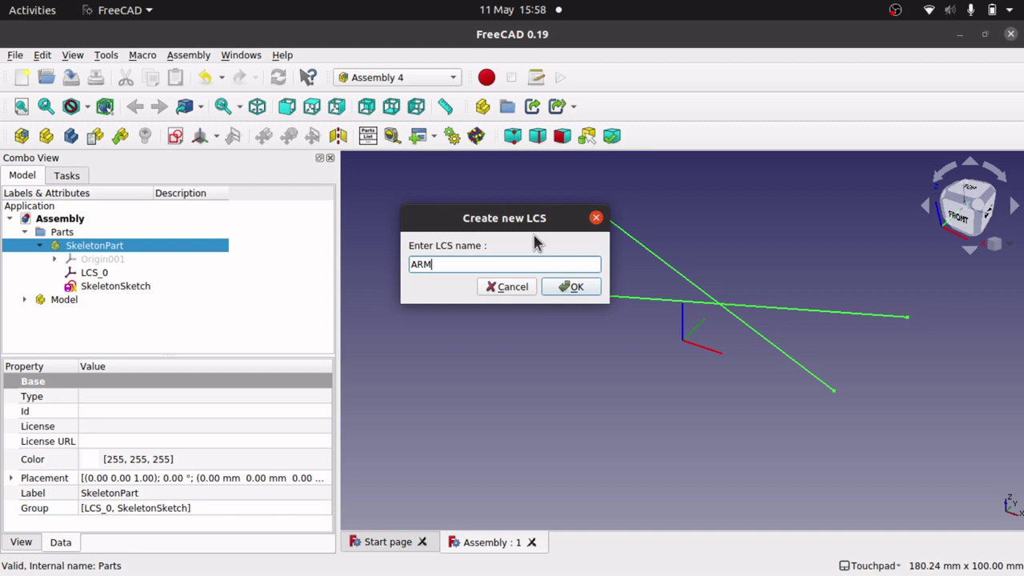
{"action": "type", "text": "1_LCS"}
{"action": "key", "text": "Return"}
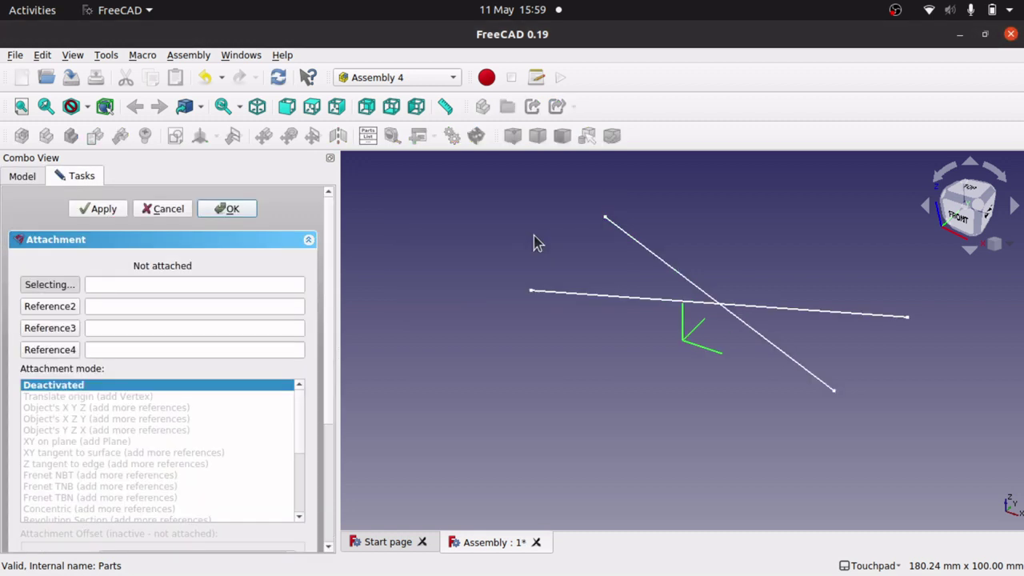
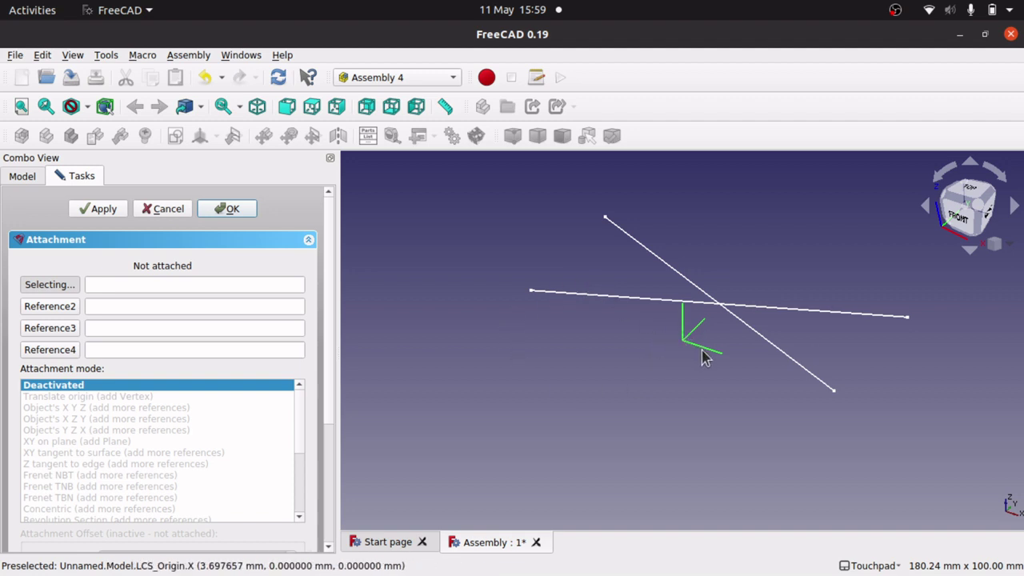
Step: Attach ARM1_LCS to Edge1 of SkeletonSketch with the Inertial CS mode, placing it at the arm's midpoint
{"action": "left_click", "coordinate": [582, 301]}
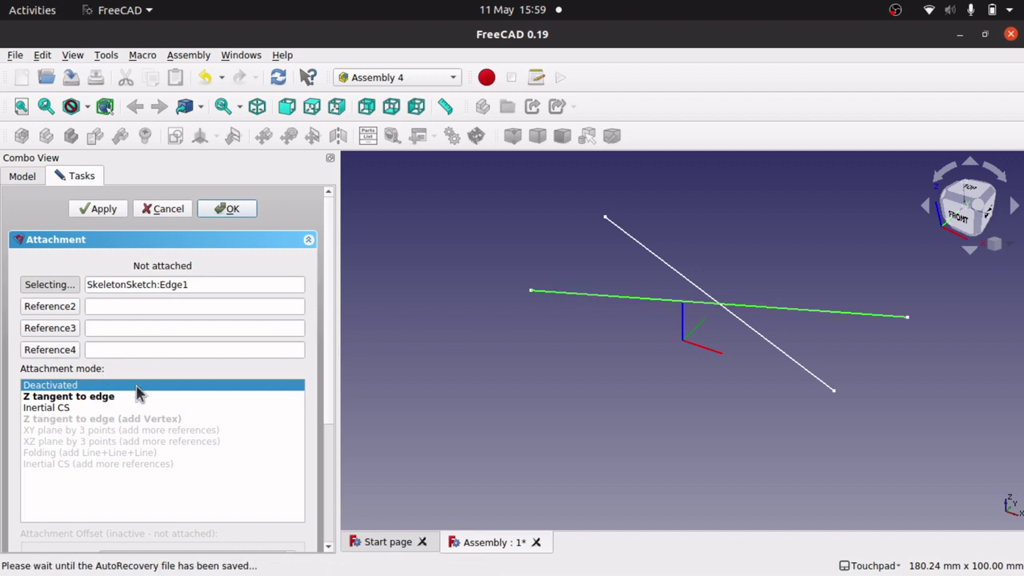
{"action": "left_click", "coordinate": [82, 396]}
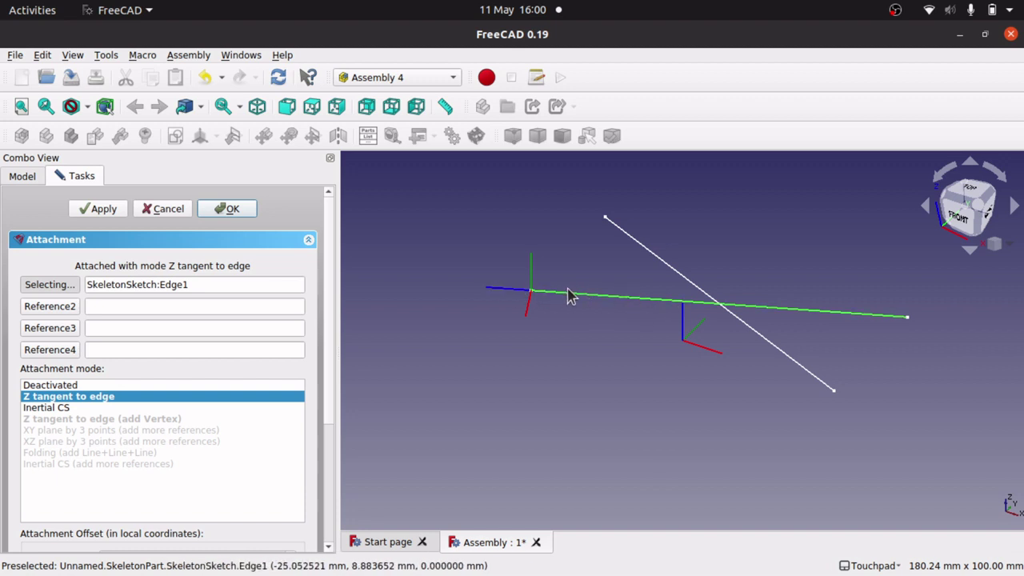
{"action": "left_click", "coordinate": [40, 410]}
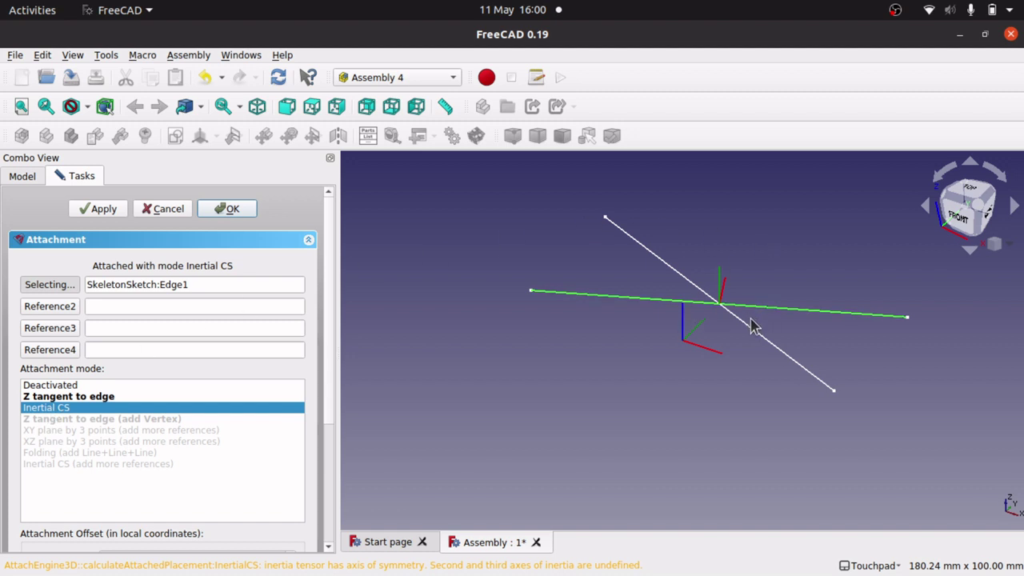
{"action": "mouse_move", "coordinate": [739, 254]}
{"action": "middle_mouse_down", "text": "alt"}
{"action": "mouse_move", "coordinate": [708, 279]}
{"action": "mouse_move", "coordinate": [716, 294]}
{"action": "mouse_move", "coordinate": [754, 285]}
{"action": "mouse_move", "coordinate": [756, 274]}
{"action": "mouse_move", "coordinate": [743, 279]}
{"action": "mouse_move", "coordinate": [734, 306]}
{"action": "mouse_move", "coordinate": [751, 280]}
{"action": "middle_mouse_up", "text": "alt"}
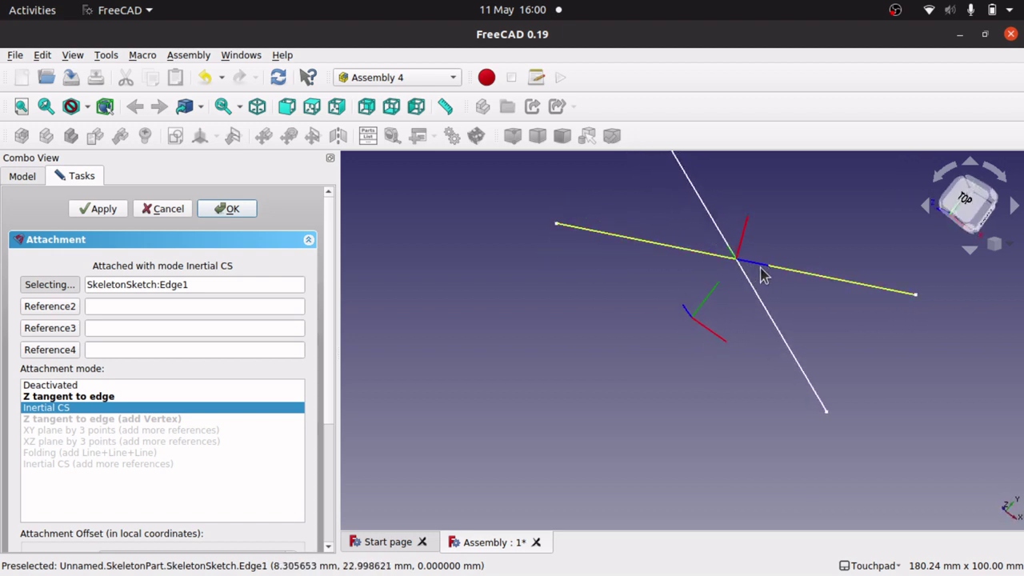
{"action": "scroll", "coordinate": [761, 269], "scroll_direction": "up", "scroll_amount": 10}
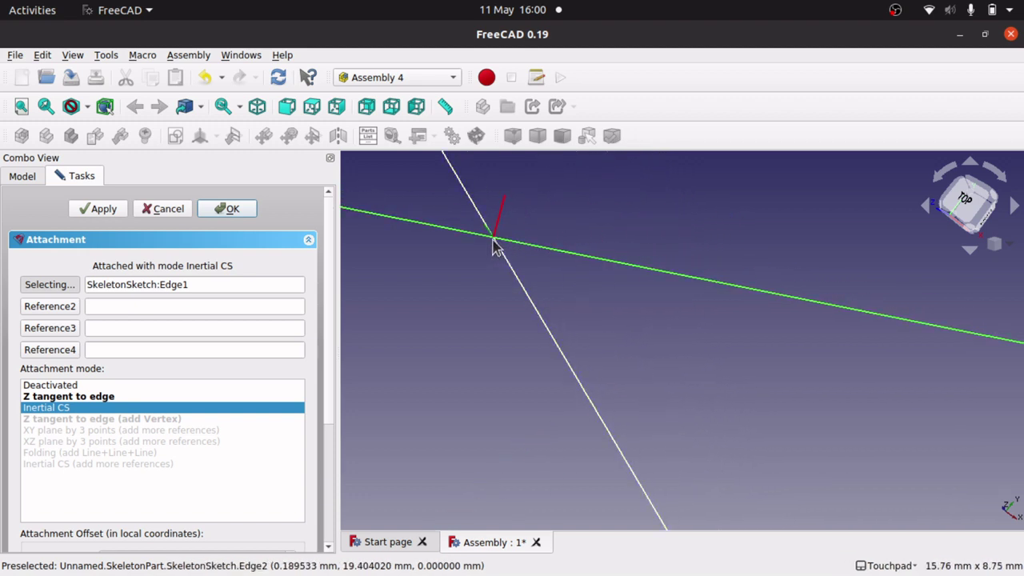
{"action": "scroll", "coordinate": [543, 279], "scroll_direction": "down", "scroll_amount": 11}
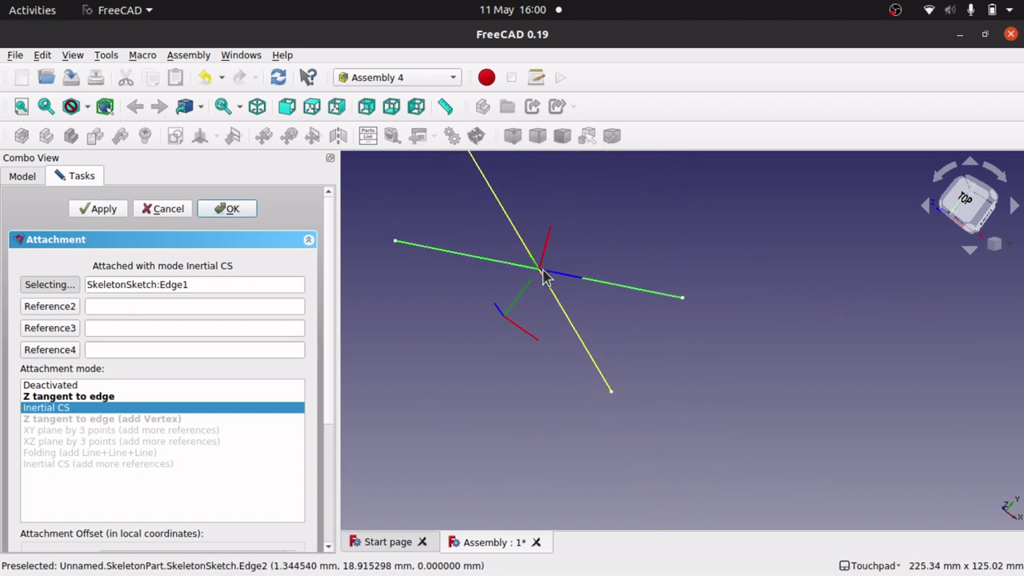
{"action": "scroll", "coordinate": [556, 271], "scroll_direction": "down", "scroll_amount": 6}
{"action": "scroll", "coordinate": [558, 270], "scroll_direction": "down", "scroll_amount": 5}
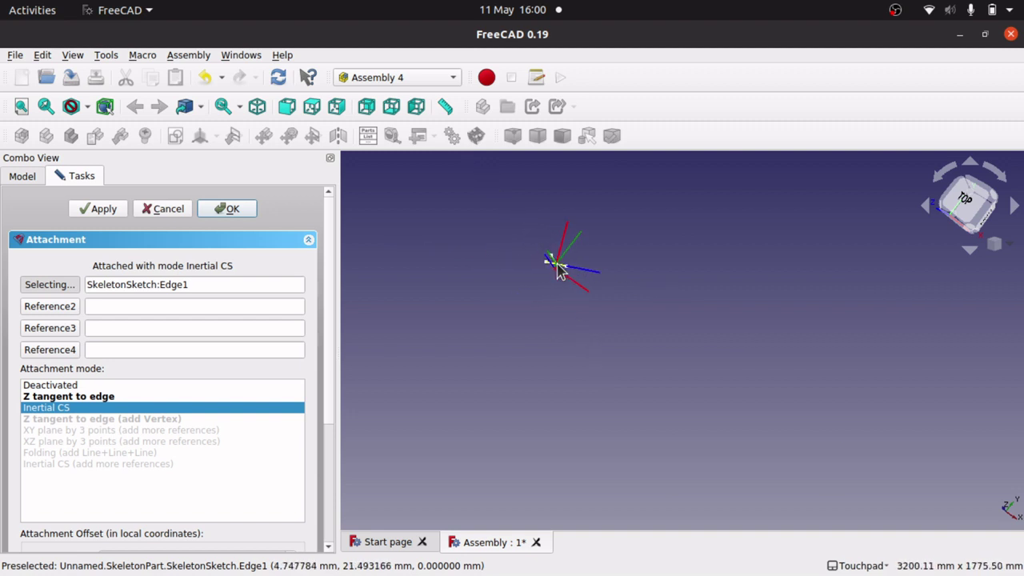
{"action": "scroll", "coordinate": [558, 271], "scroll_direction": "up", "scroll_amount": 12}
{"action": "scroll", "coordinate": [558, 270], "scroll_direction": "down", "scroll_amount": 7}
{"action": "scroll", "coordinate": [558, 270], "scroll_direction": "up", "scroll_amount": 13}
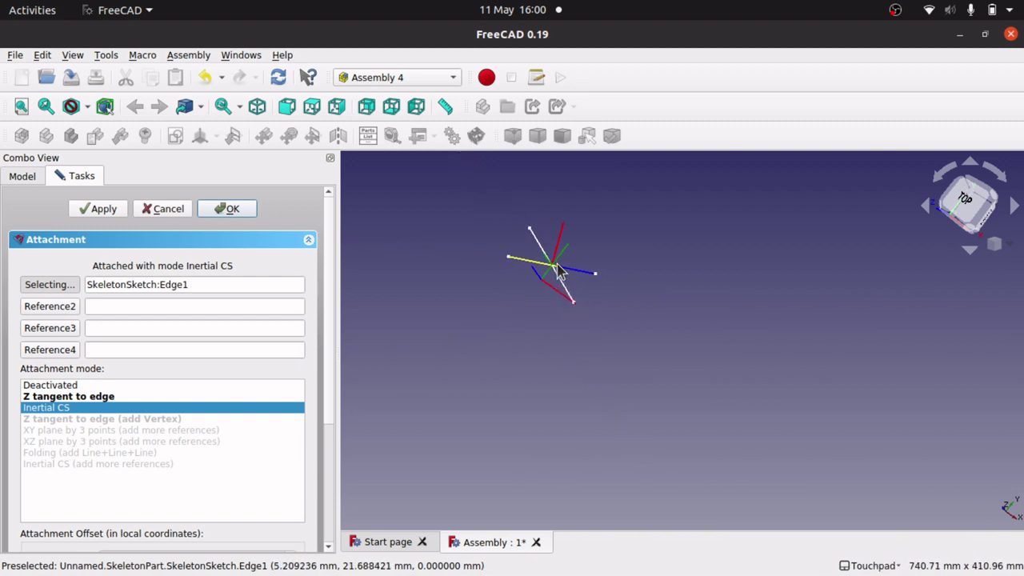
{"action": "scroll", "coordinate": [556, 270], "scroll_direction": "down", "scroll_amount": 4}
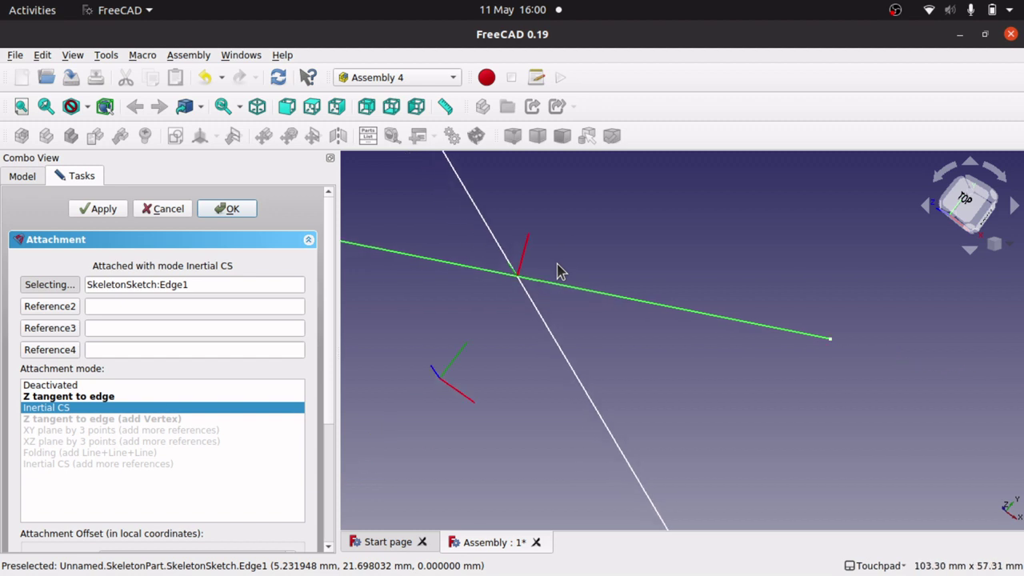
{"action": "left_click", "coordinate": [220, 208]}
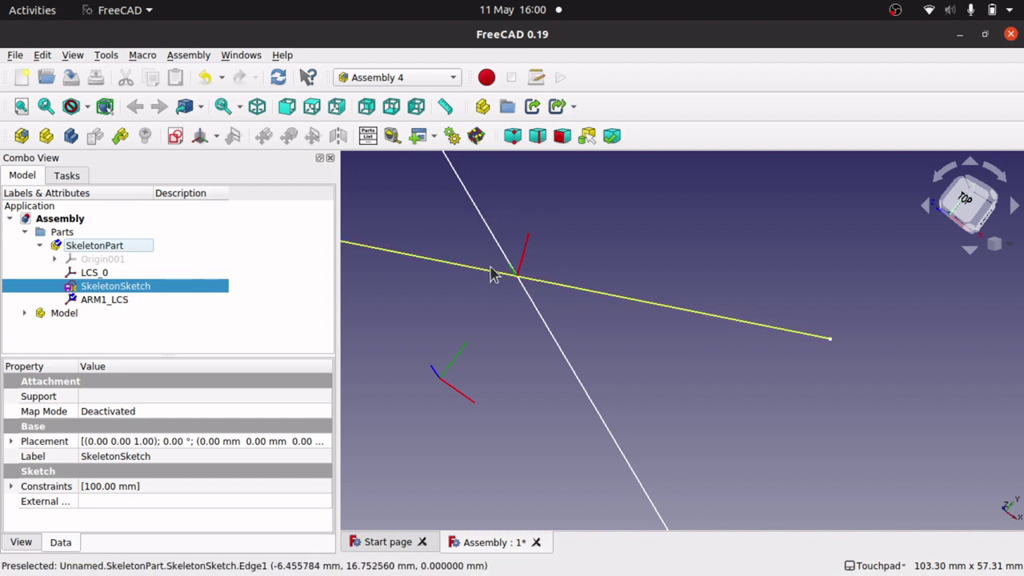
Step: Review the Map Mode attachment settings of ARM1_LCS, and cancel out of them
{"action": "left_click", "coordinate": [567, 288]}
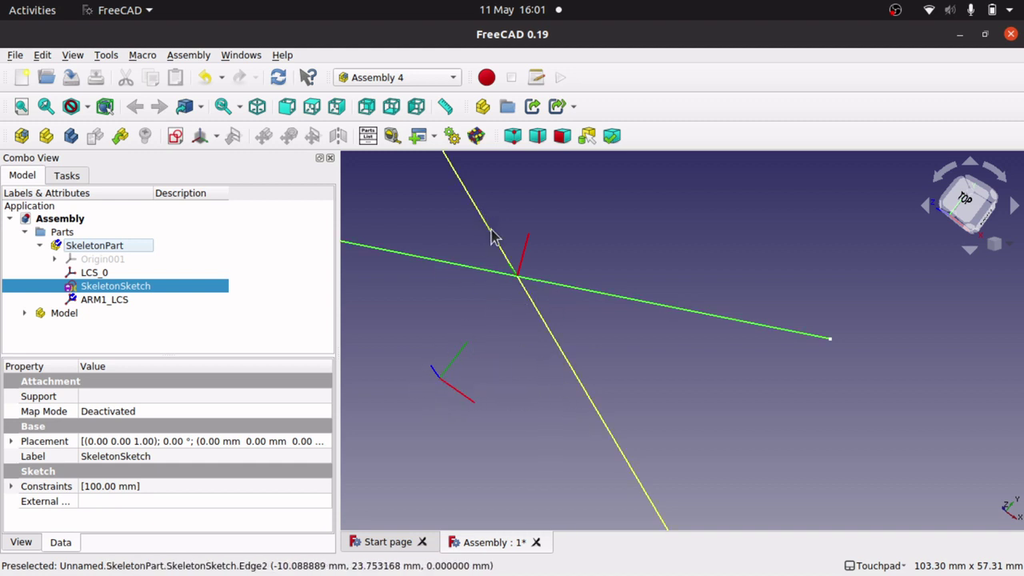
{"action": "left_click", "coordinate": [446, 292]}
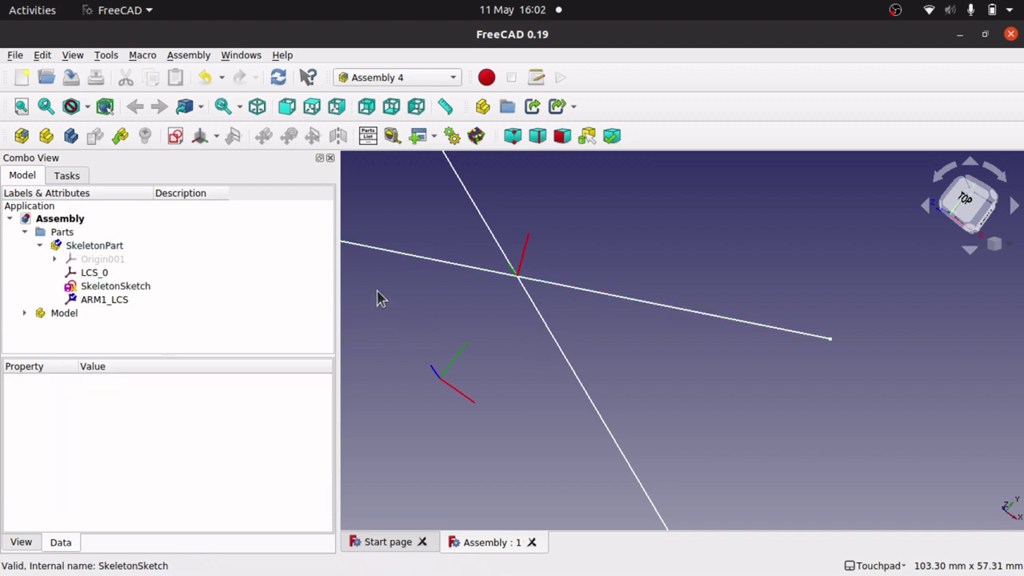
{"action": "left_click", "coordinate": [523, 272]}
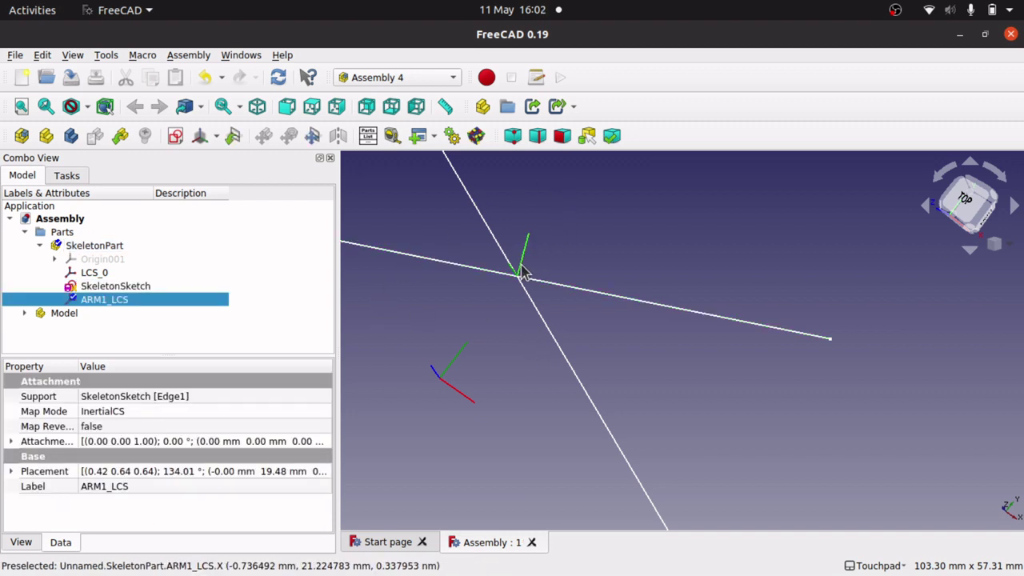
{"action": "left_click", "coordinate": [324, 416]}
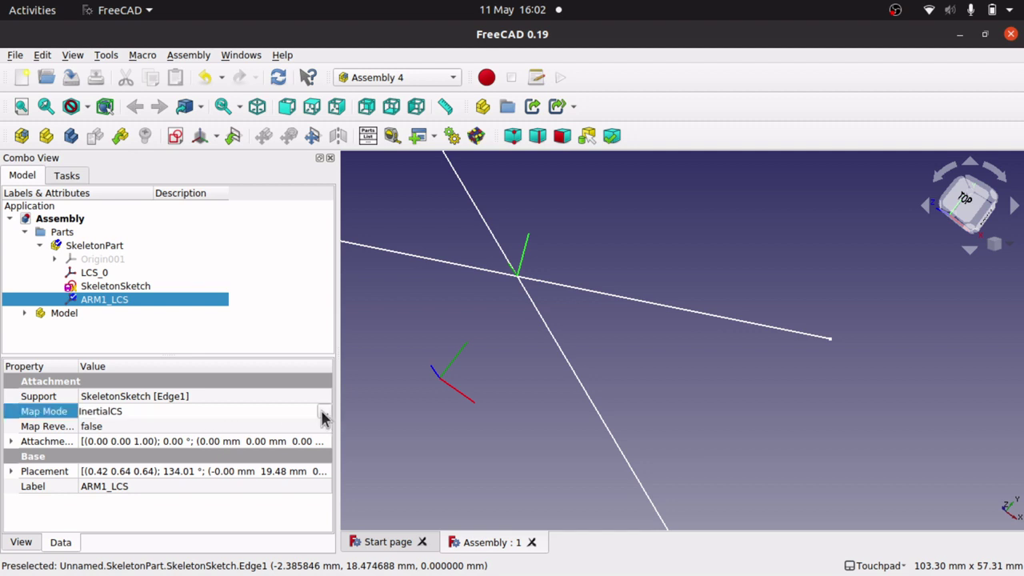
{"action": "left_click", "coordinate": [324, 415]}
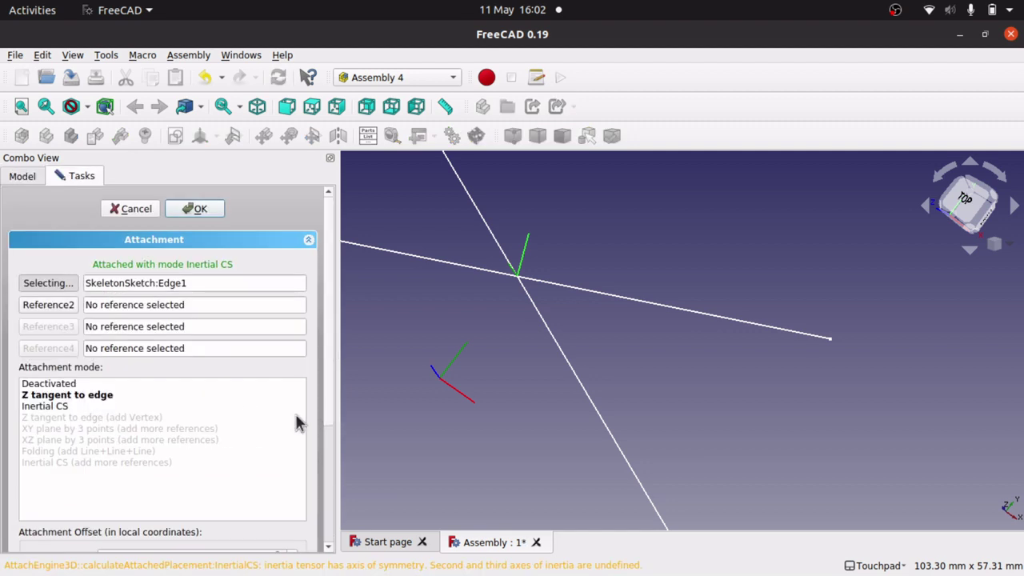
{"action": "left_click", "coordinate": [126, 210]}
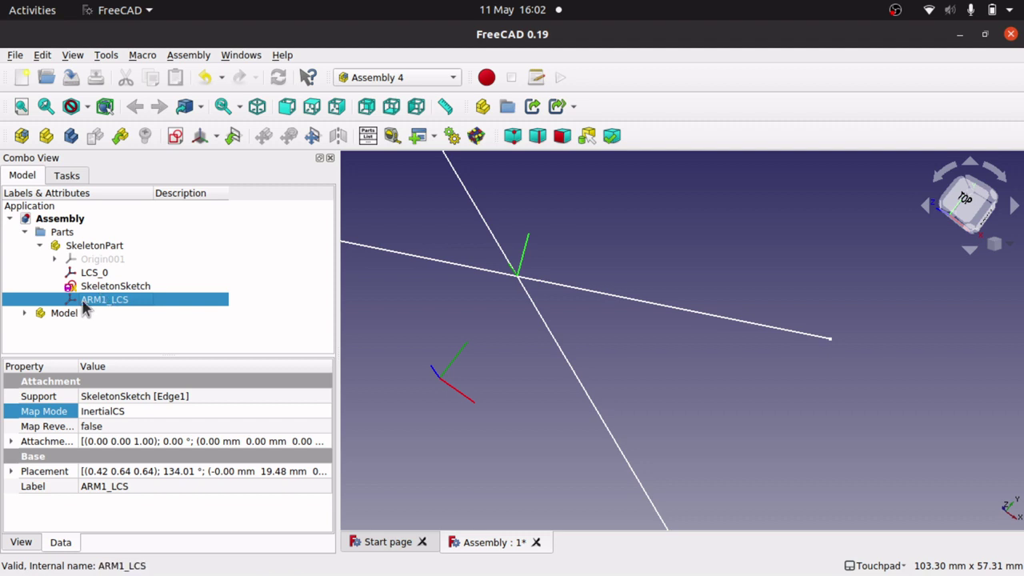
Step: Create a new coordinate system named ARM2_LCS in SkeletonPart
{"action": "left_click", "coordinate": [86, 247]}
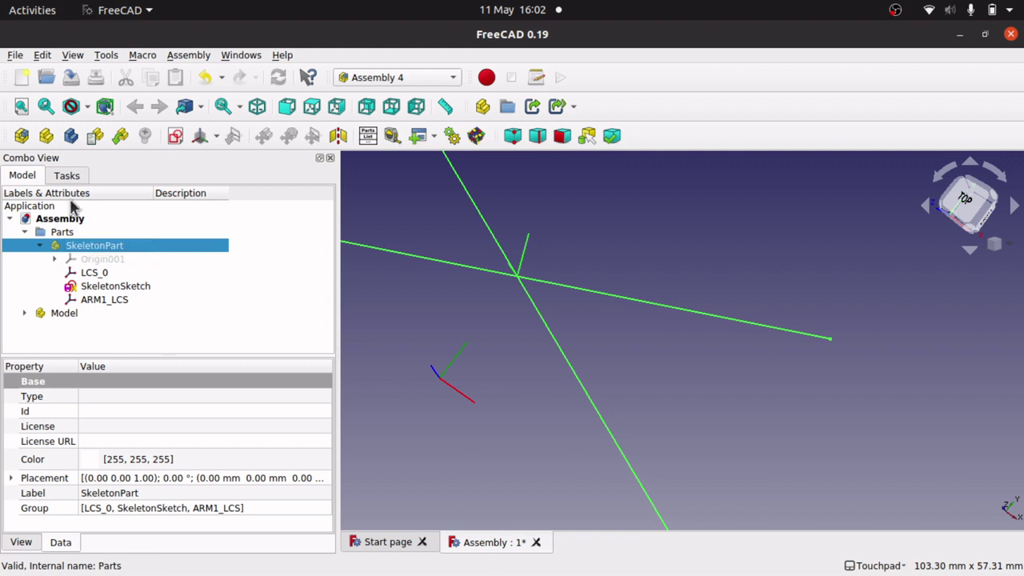
{"action": "left_click", "coordinate": [217, 137]}
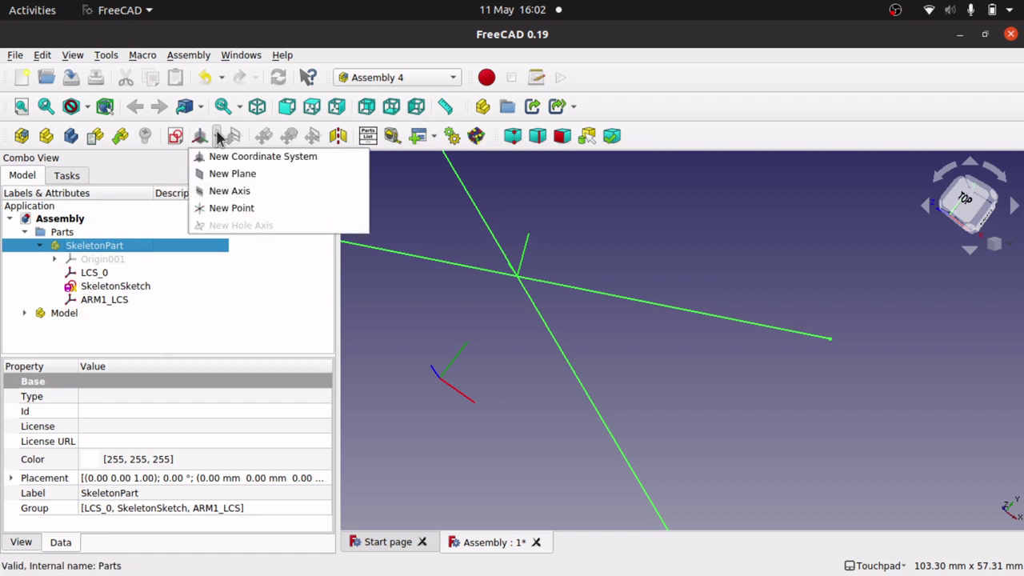
{"action": "left_click", "coordinate": [236, 158]}
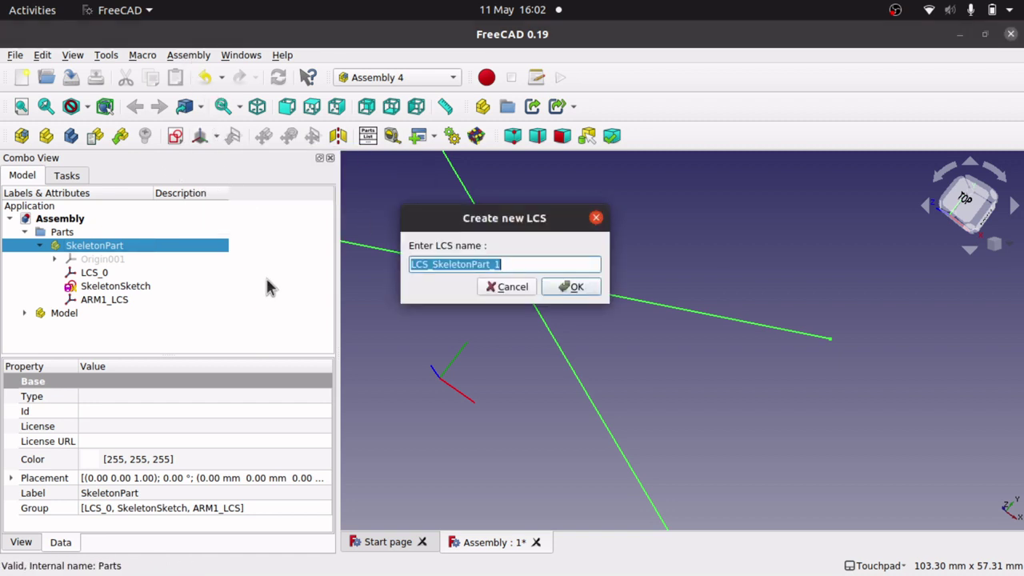
{"action": "type", "text": "ARM2_LCS"}
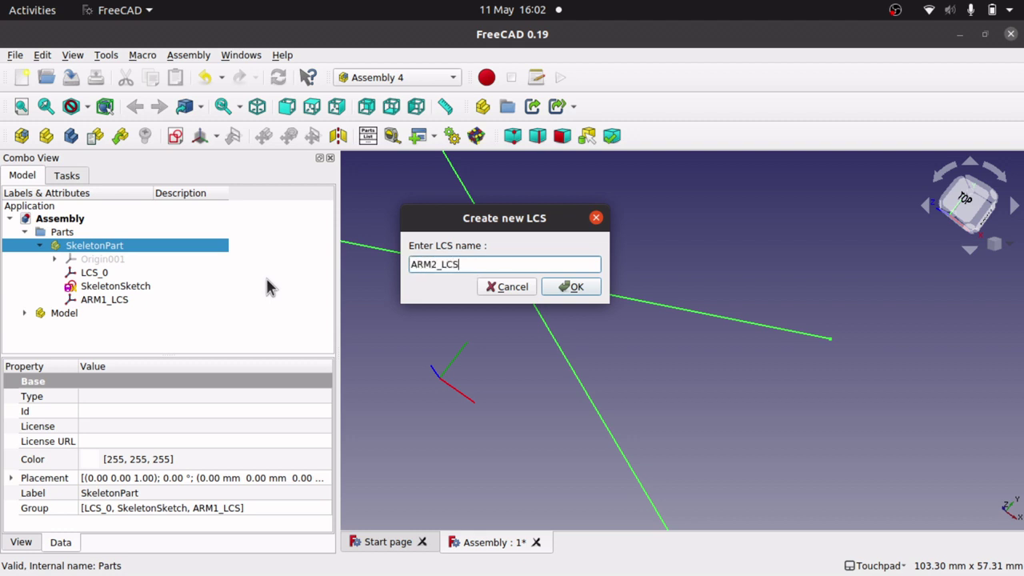
{"action": "key", "text": "Return"}
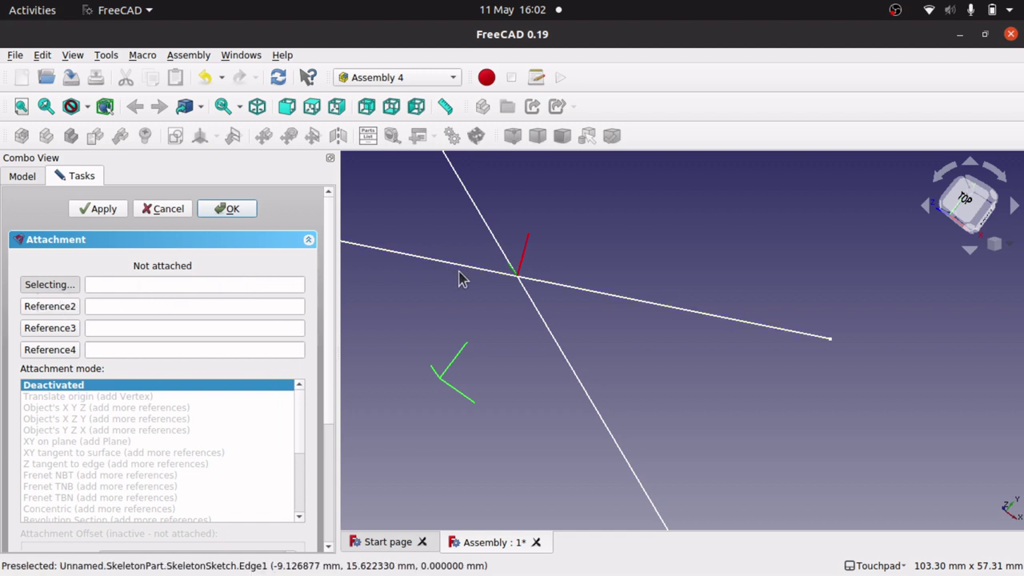
Step: Attach ARM2_LCS to Edge2 of SkeletonSketch with the Inertial CS mode and accept the attachment
{"action": "left_click", "coordinate": [560, 357]}
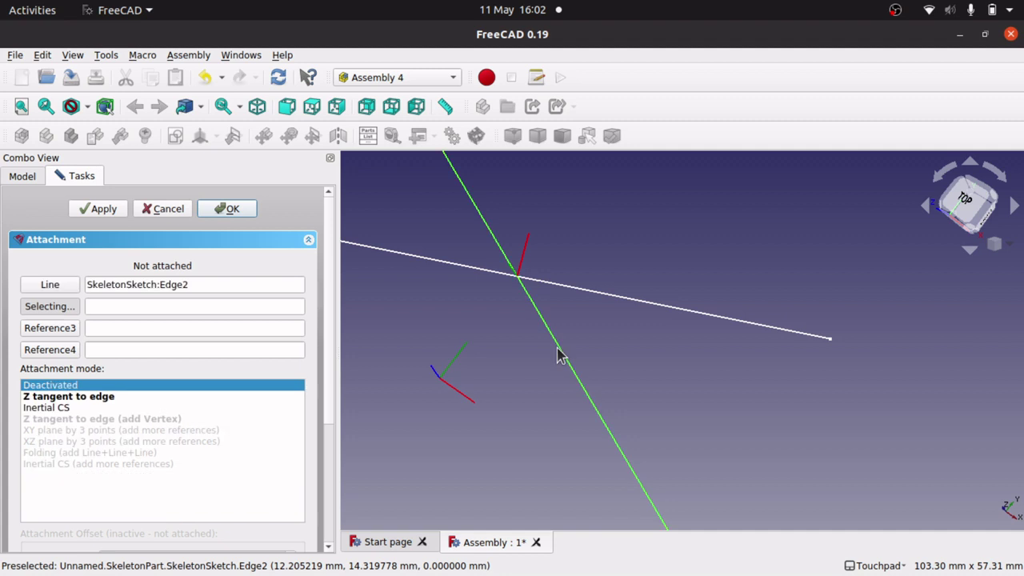
{"action": "left_click", "coordinate": [49, 408]}
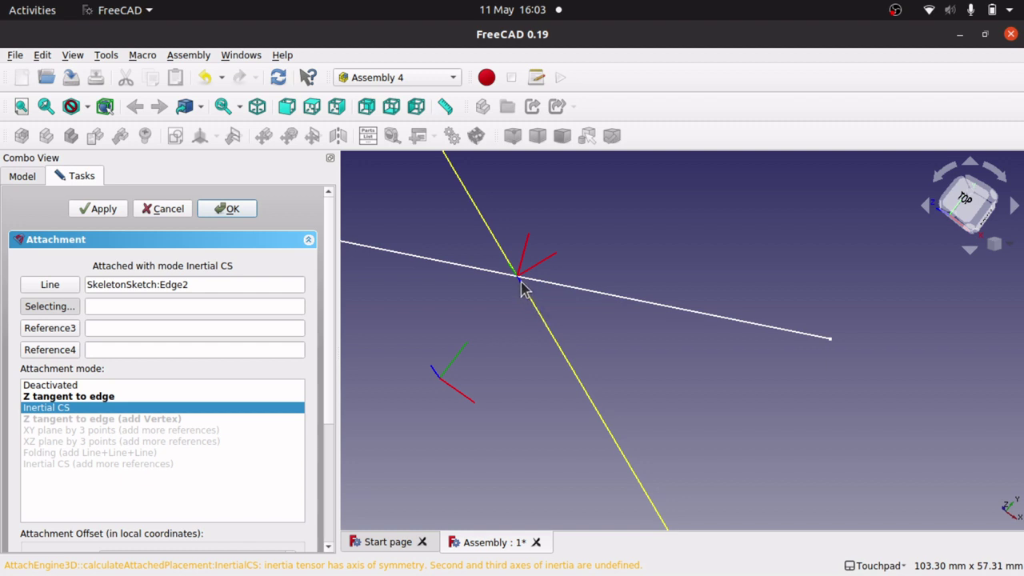
{"action": "left_click", "coordinate": [228, 209]}
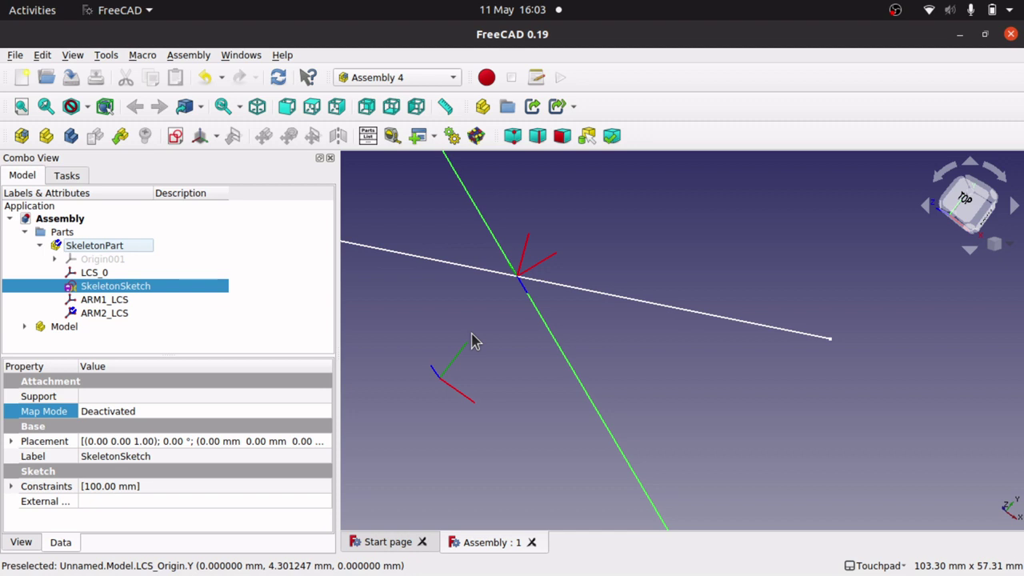
{"action": "left_click", "coordinate": [63, 328]}
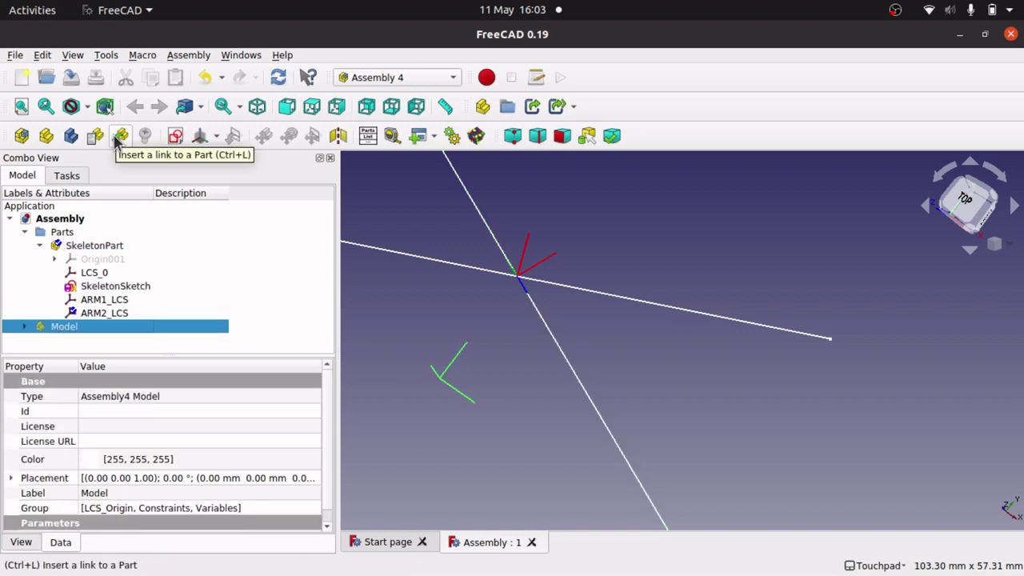
{"action": "left_click", "coordinate": [119, 137]}
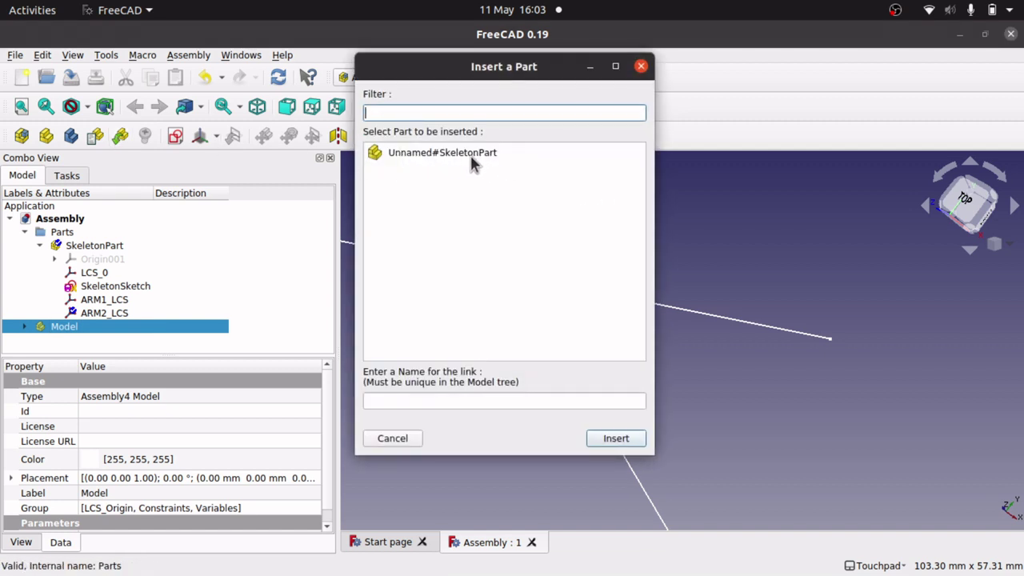
{"action": "left_click", "coordinate": [400, 441]}
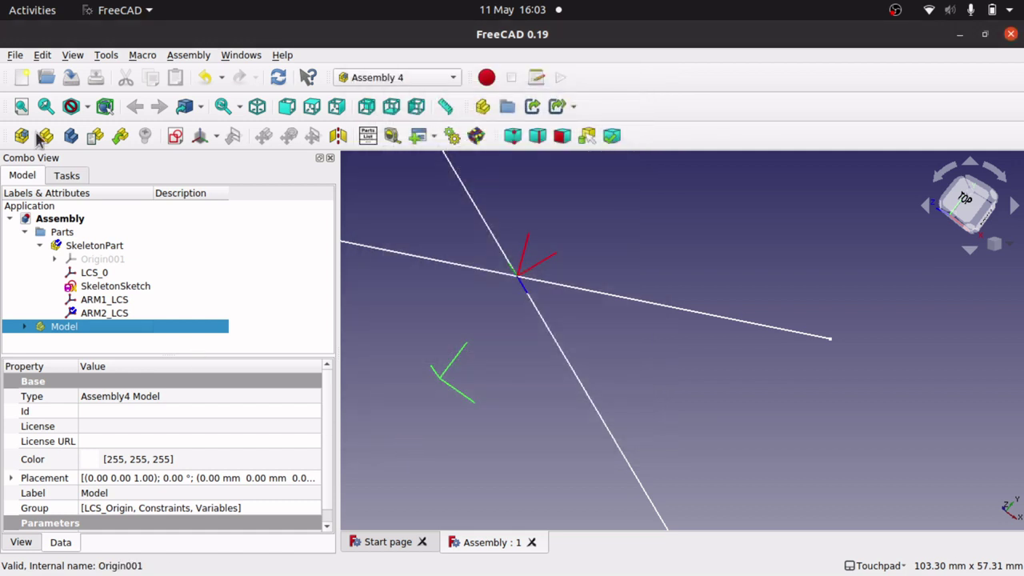
Step: Open the recent file Arm.FCStd alongside the assembly document
{"action": "left_click", "coordinate": [14, 55]}
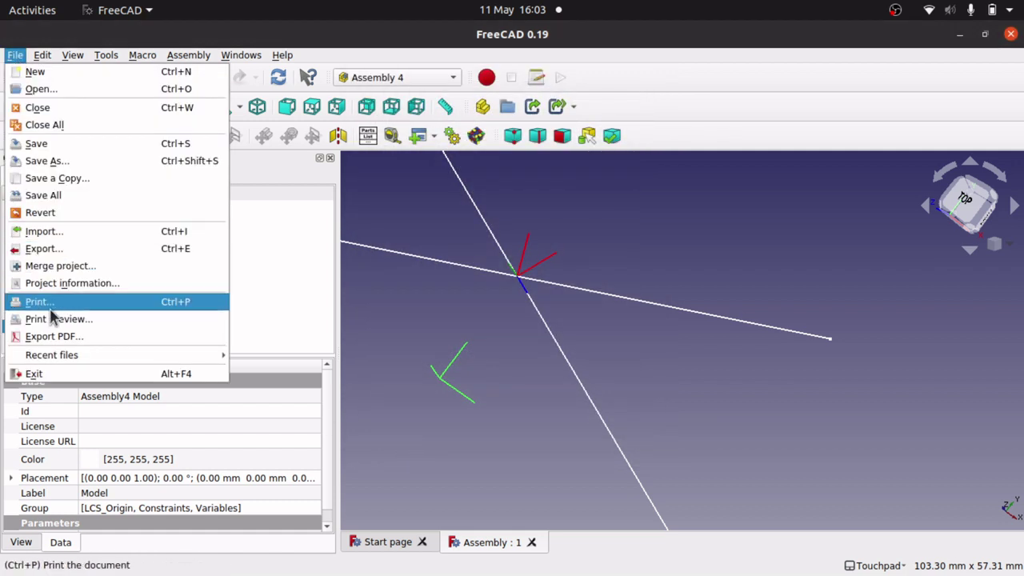
{"action": "mouse_move", "coordinate": [118, 359]}
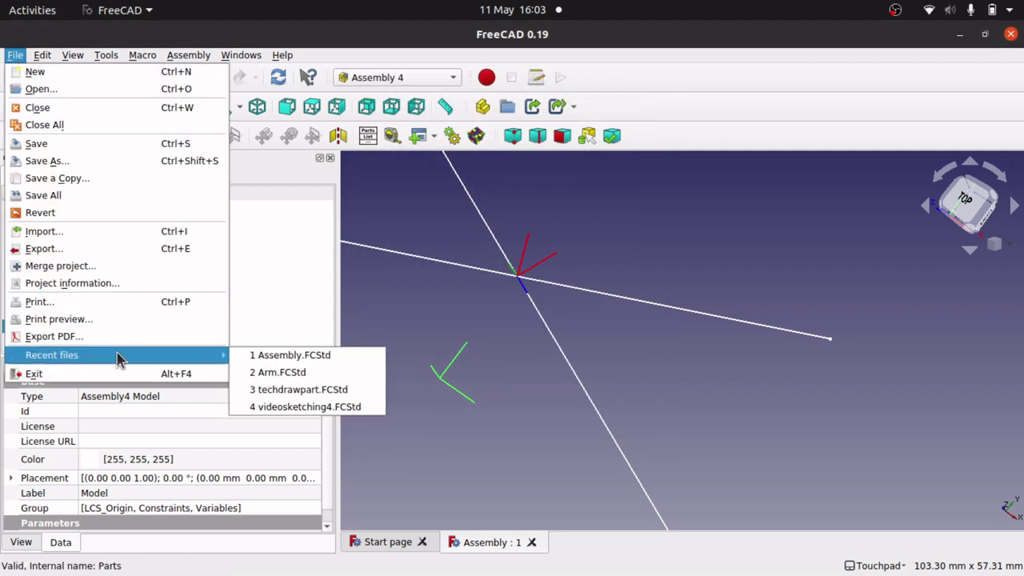
{"action": "left_click", "coordinate": [294, 375]}
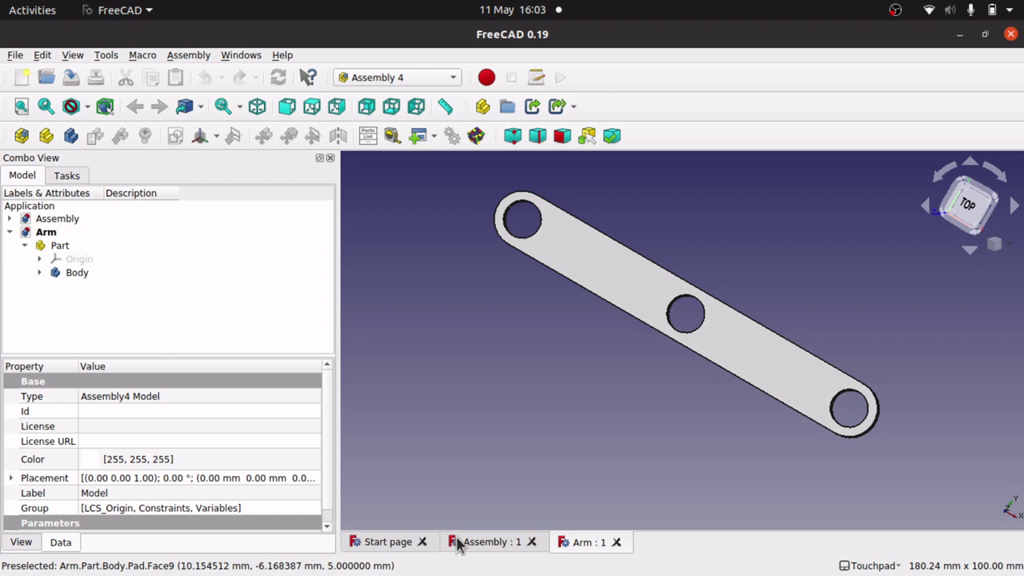
Step: Check which parts can be linked into the Assembly document's Model, and close the list without inserting any
{"action": "left_click", "coordinate": [485, 544]}
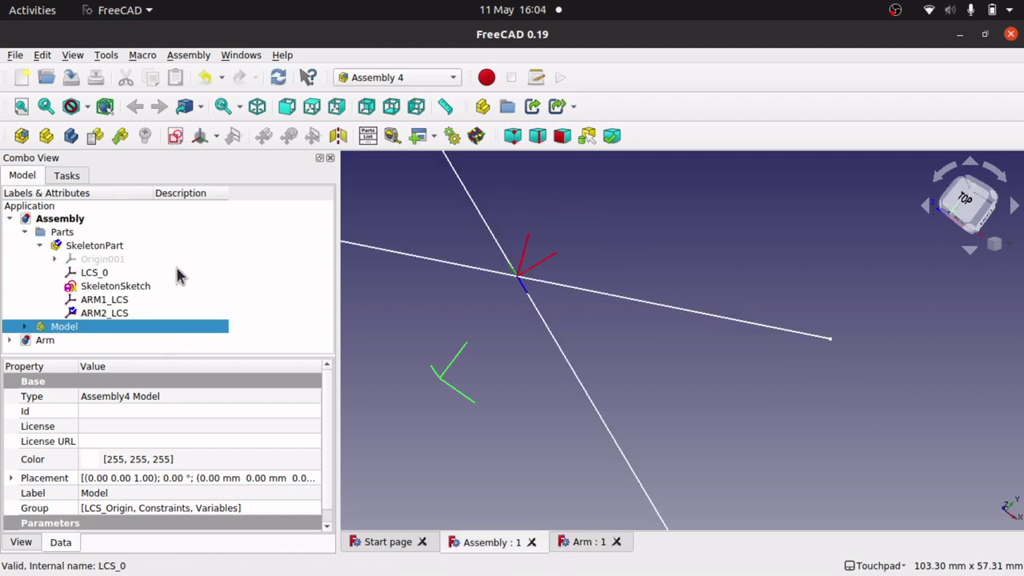
{"action": "left_click", "coordinate": [121, 137]}
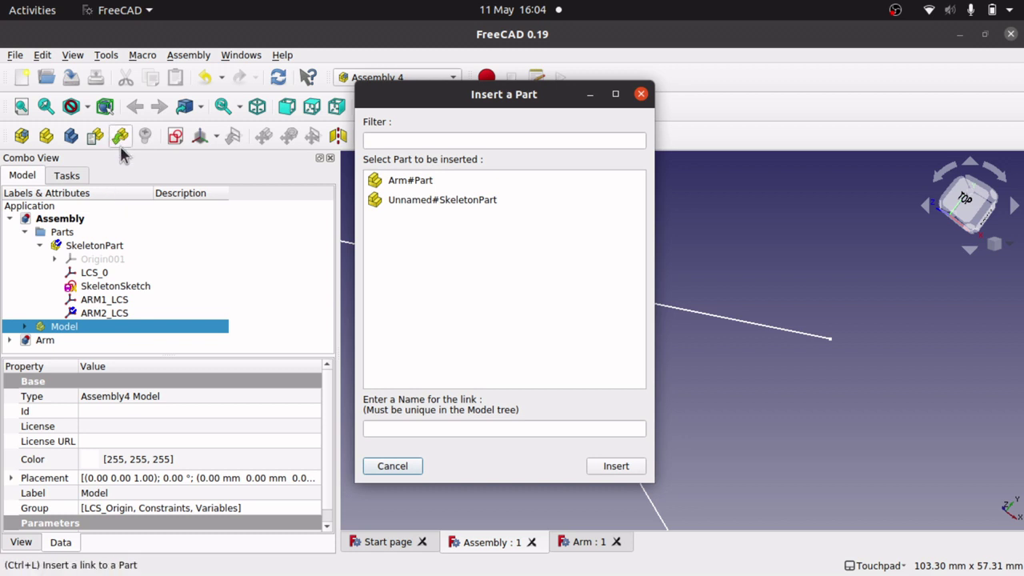
{"action": "left_click", "coordinate": [641, 94]}
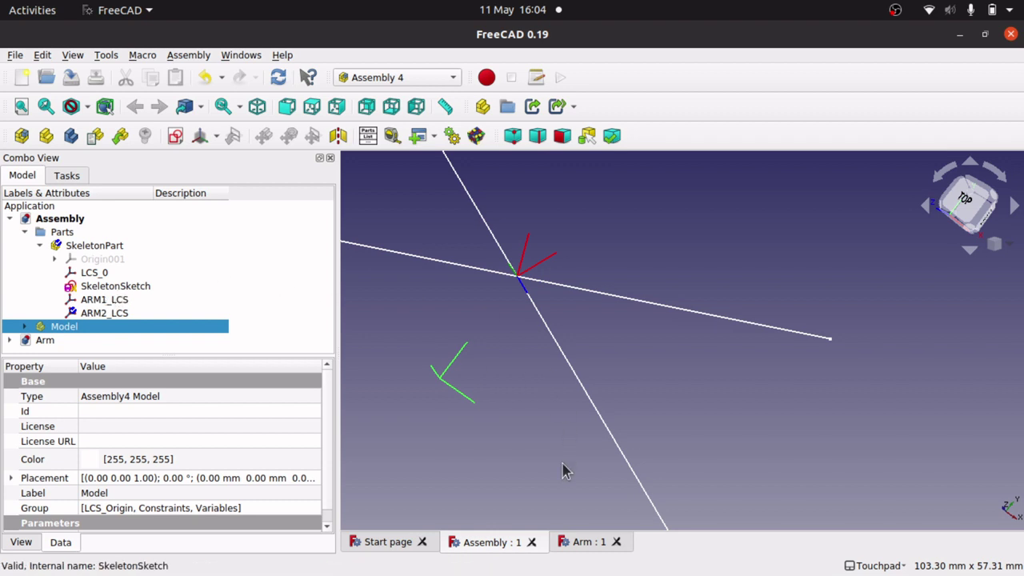
Step: Compare the arm part in the Arm document with the skeleton sketch and its coordinate systems in the Assembly document
{"action": "key", "text": "ctrl+Tab"}
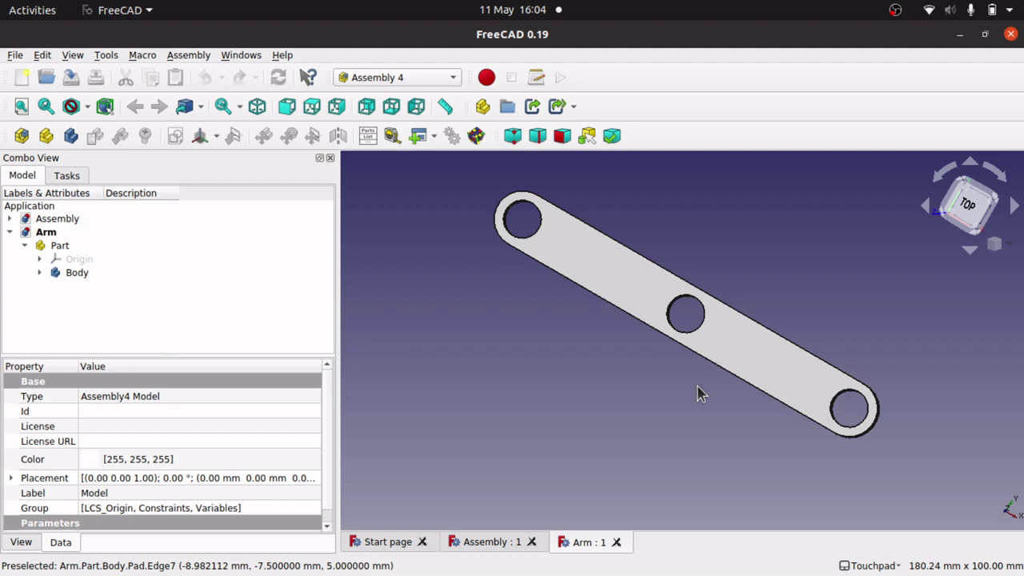
{"action": "key", "text": "ctrl+shift+Tab"}
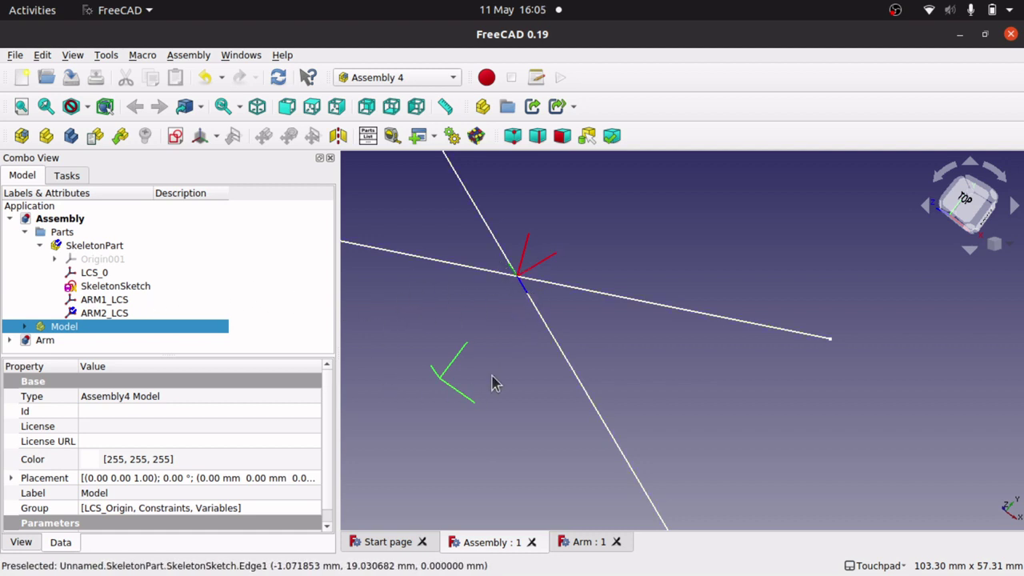
{"action": "left_click", "coordinate": [582, 543]}
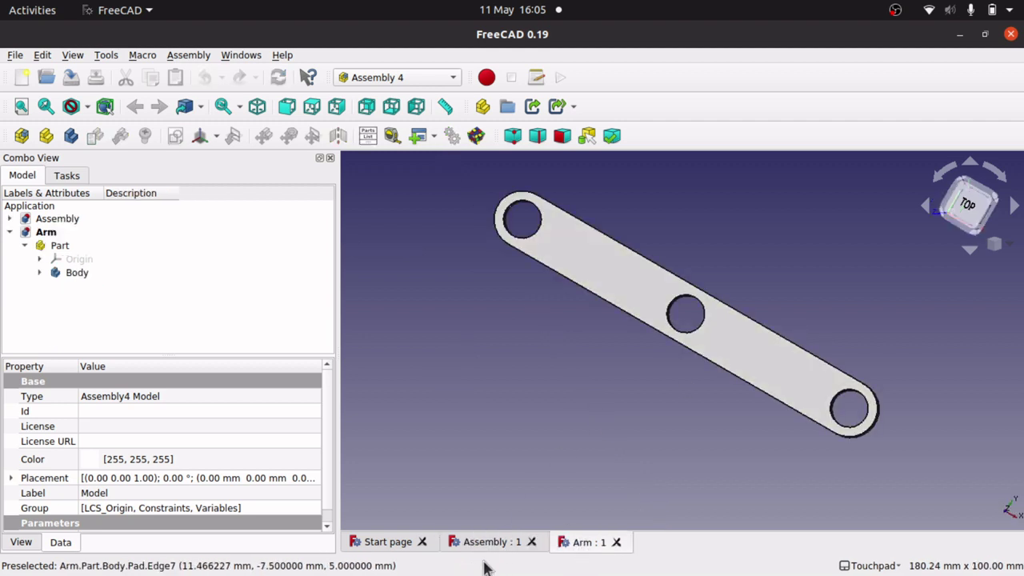
{"action": "left_click", "coordinate": [509, 544]}
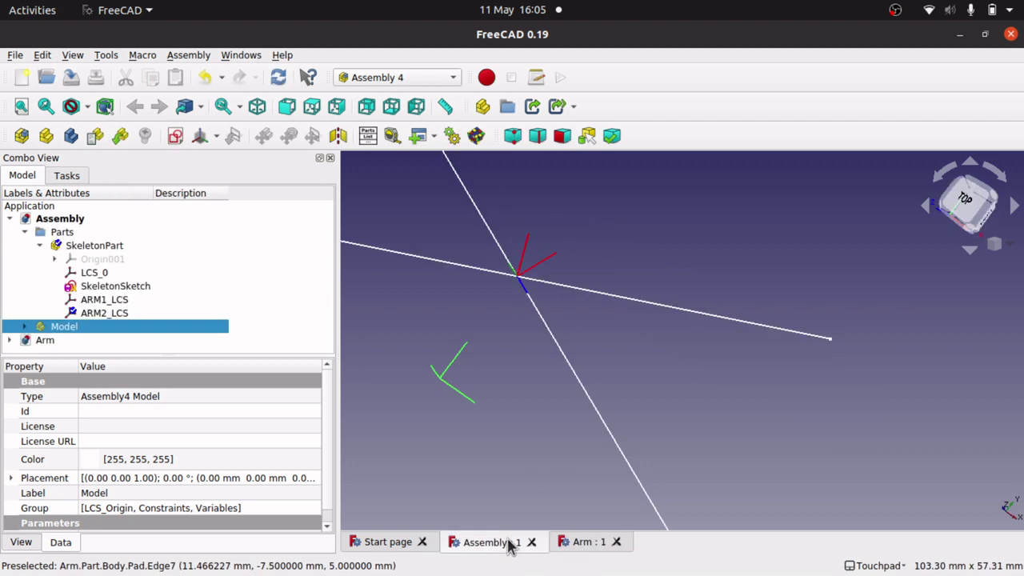
{"action": "left_click", "coordinate": [583, 543]}
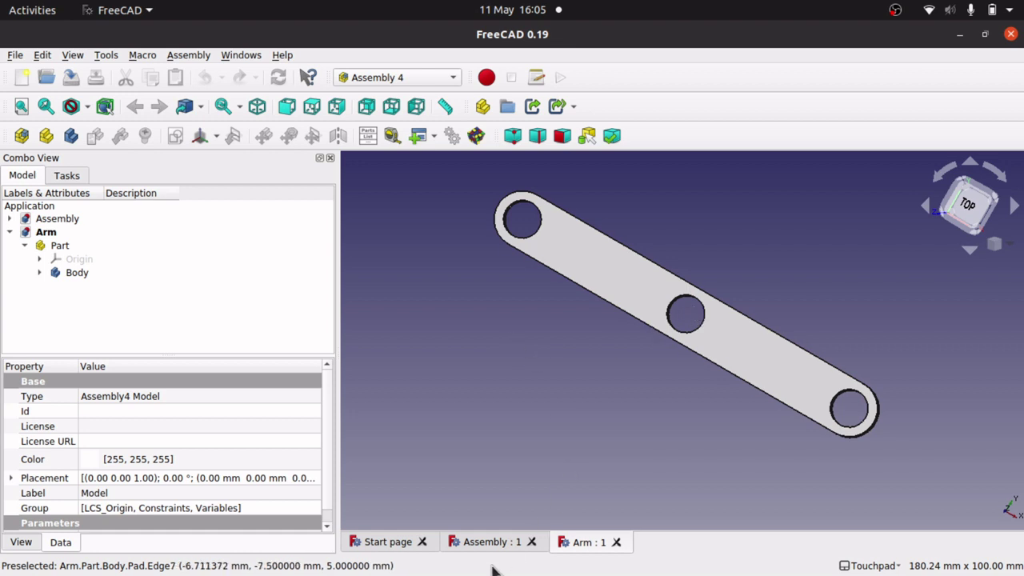
{"action": "left_click", "coordinate": [510, 542]}
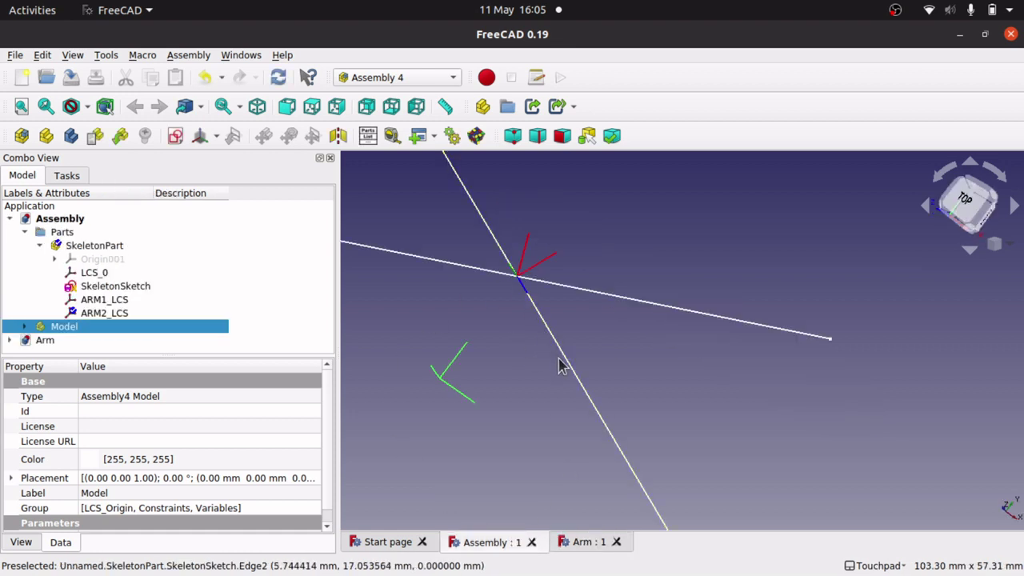
Step: Create a new coordinate system named ARM_LCS in the Part of the Arm document
{"action": "left_click", "coordinate": [588, 542]}
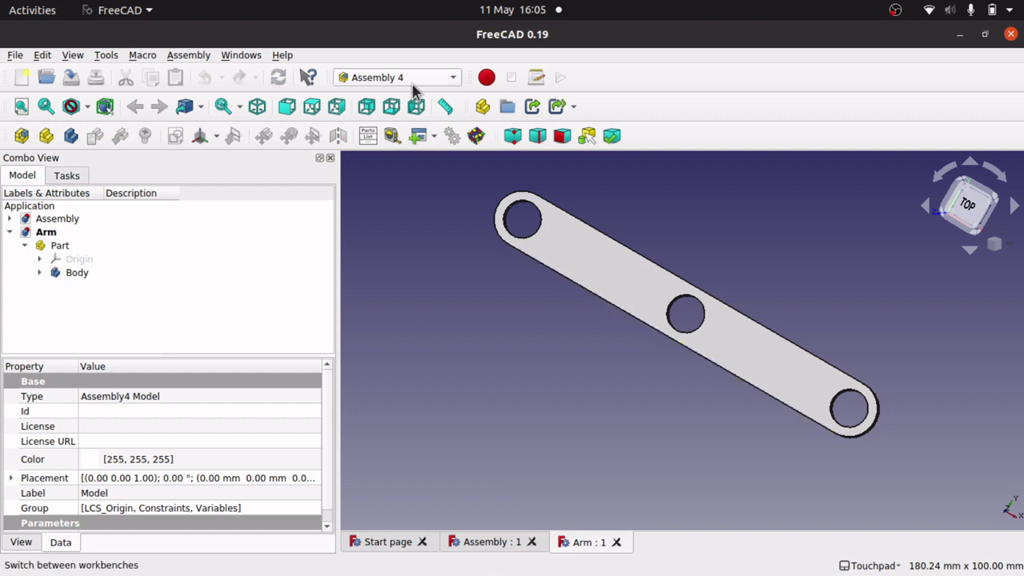
{"action": "left_click", "coordinate": [57, 246]}
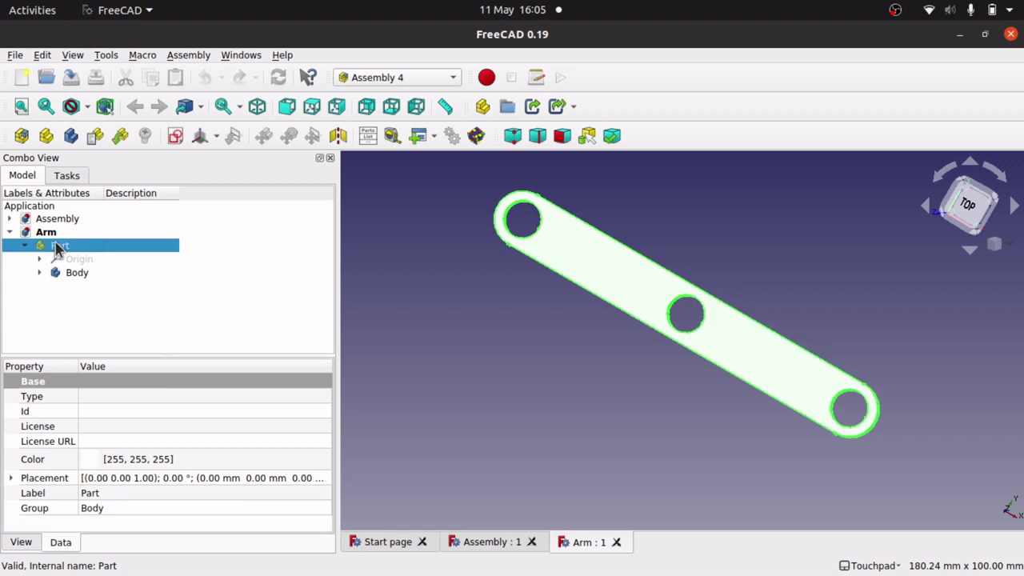
{"action": "left_click", "coordinate": [216, 137]}
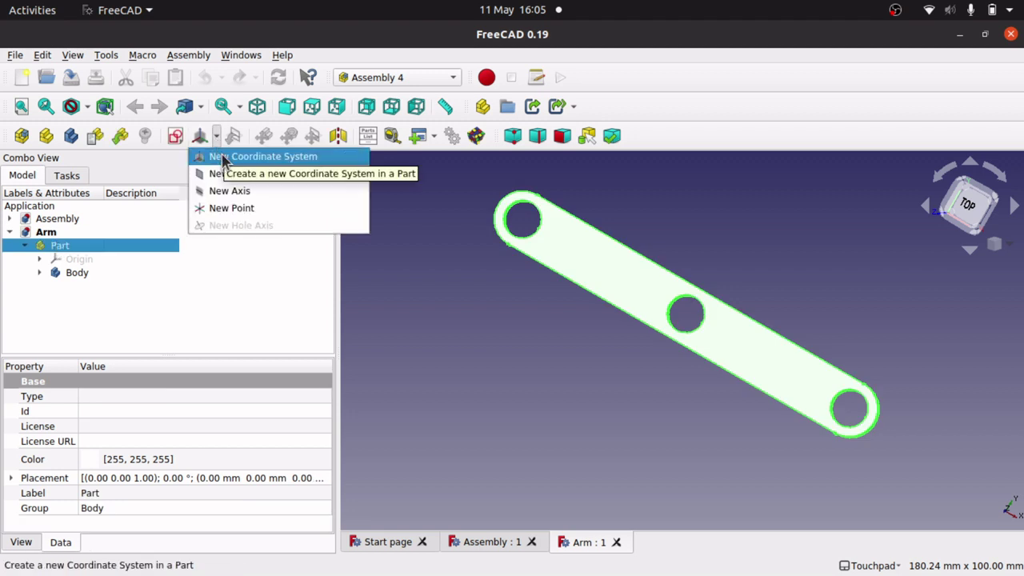
{"action": "left_click", "coordinate": [177, 62]}
{"action": "left_click", "coordinate": [177, 62]}
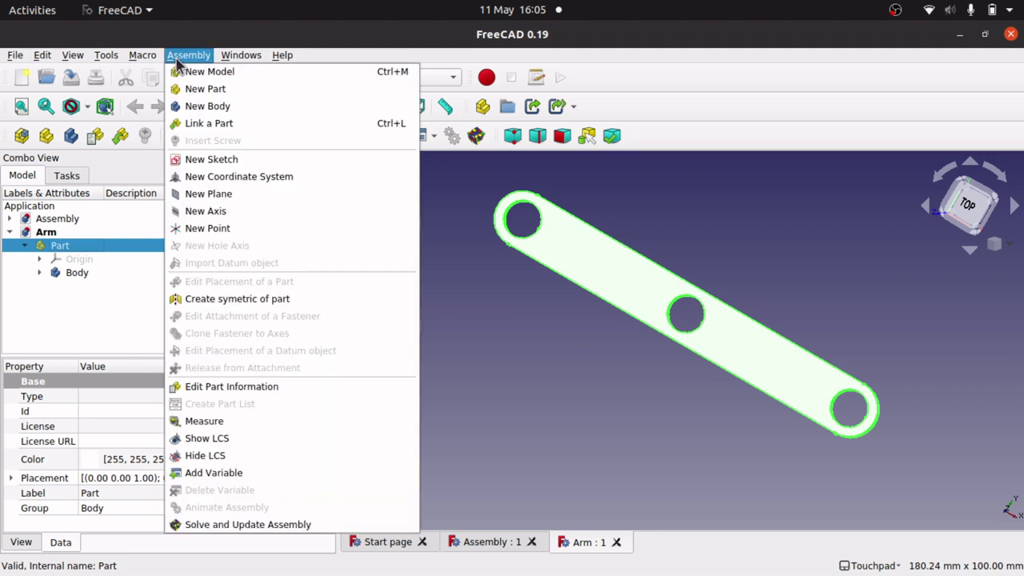
{"action": "left_click", "coordinate": [271, 183]}
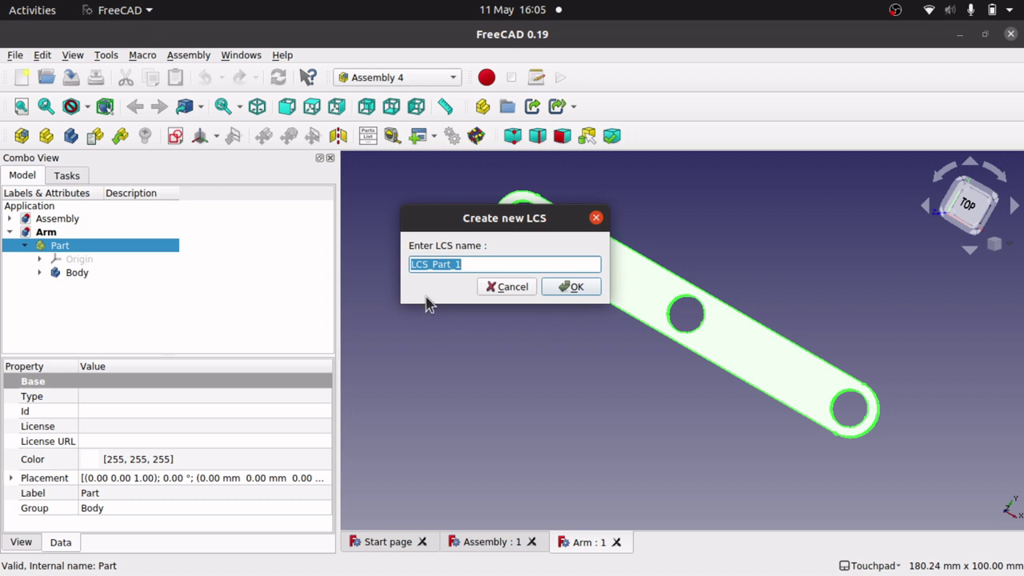
{"action": "type", "text": "ARM_LCS"}
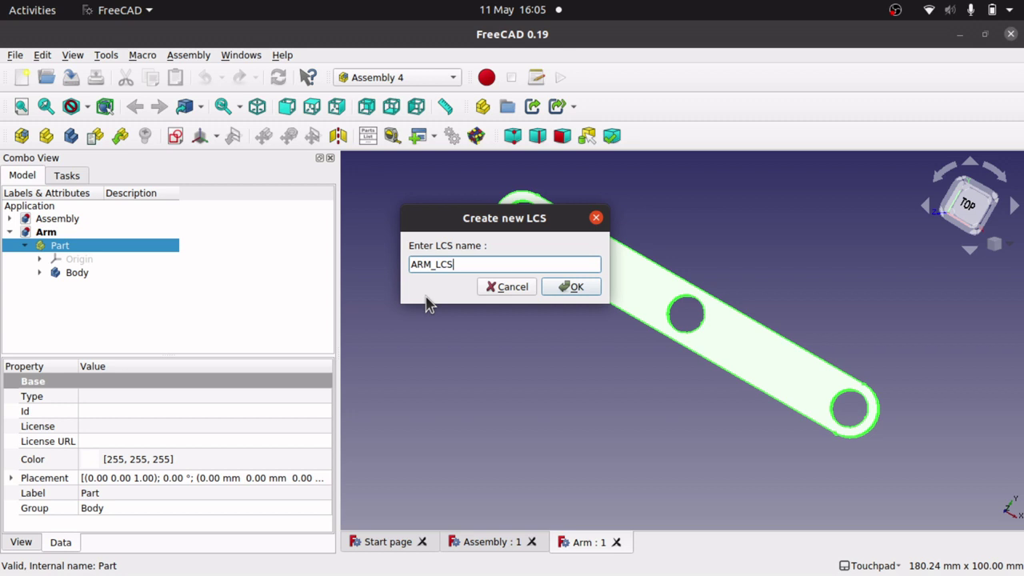
{"action": "key", "text": "Return"}
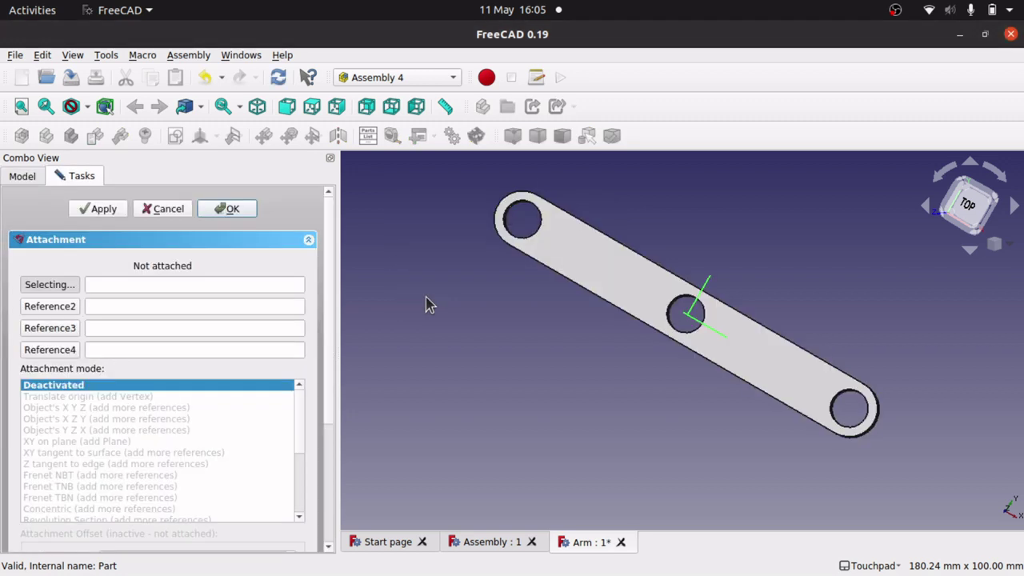
Step: Try attaching ARM_LCS to the arm's Body with the Inertial CS mode
{"action": "middle_click_drag", "start_coordinate": [783, 264], "coordinate": [725, 254]}
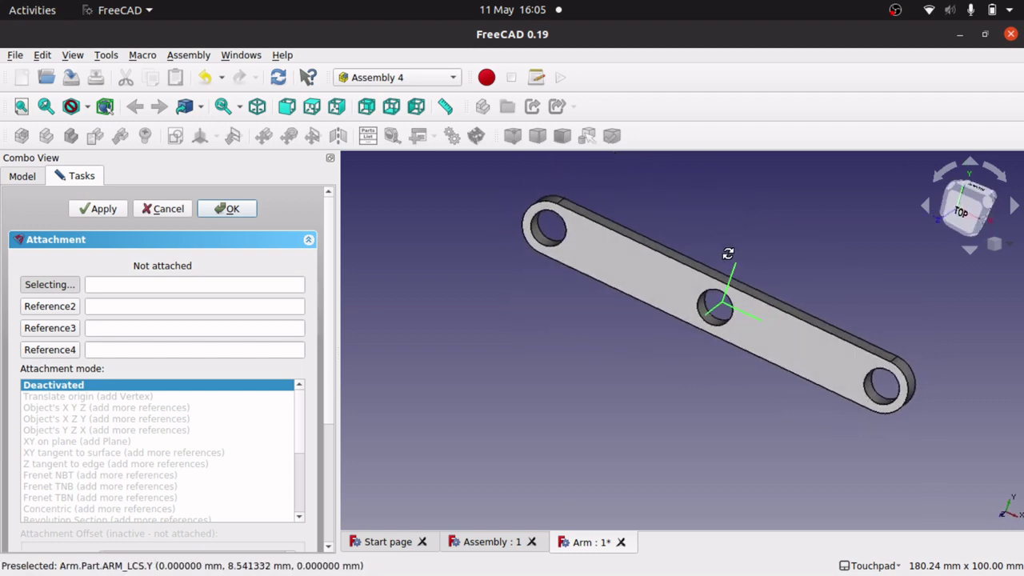
{"action": "left_click", "coordinate": [24, 179]}
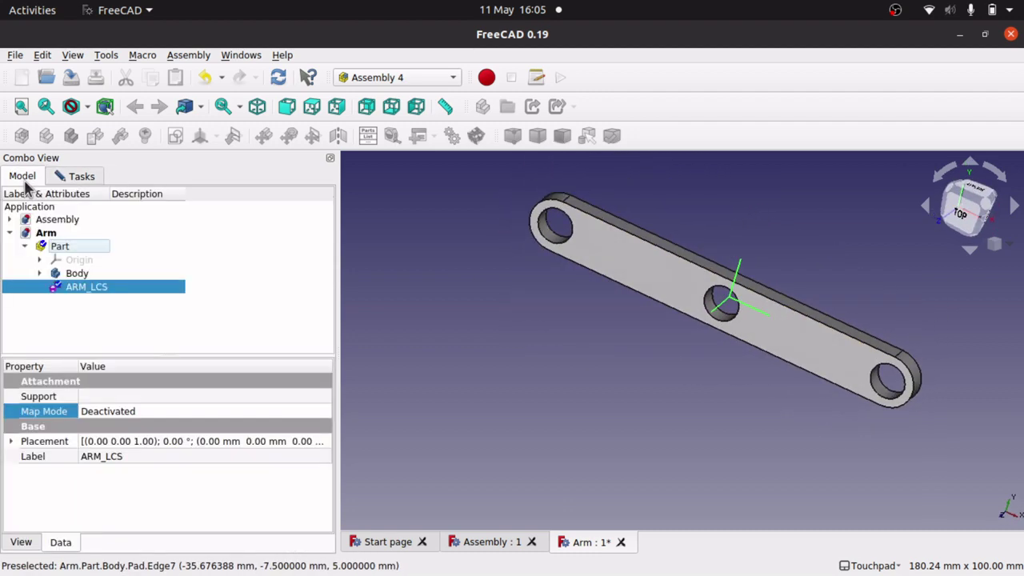
{"action": "left_click", "coordinate": [76, 273]}
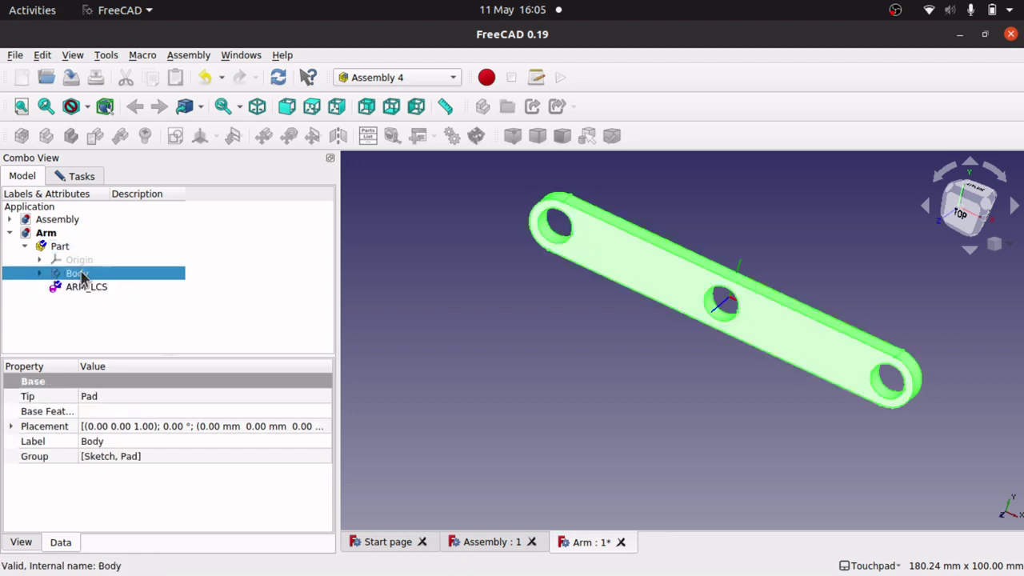
{"action": "left_click", "coordinate": [72, 177]}
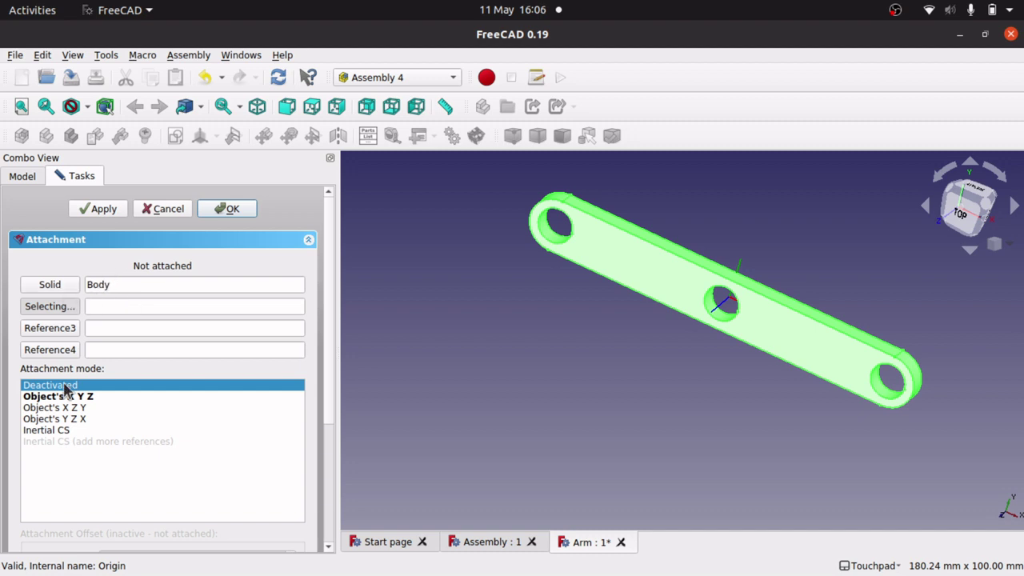
{"action": "left_click", "coordinate": [48, 430]}
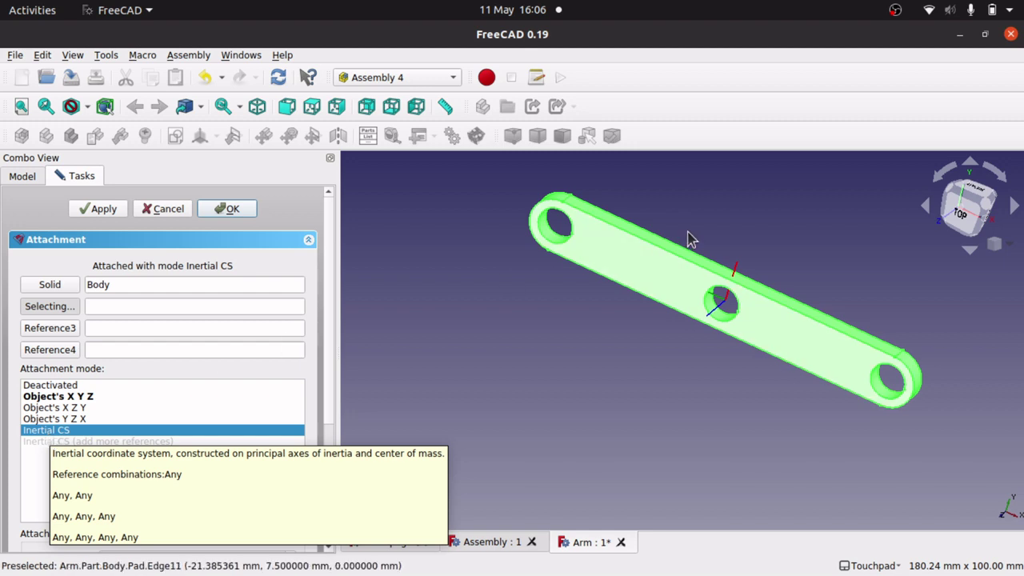
{"action": "mouse_move", "coordinate": [738, 265]}
{"action": "left_mouse_down", "text": "alt"}
{"action": "mouse_move", "coordinate": [681, 335]}
{"action": "mouse_move", "coordinate": [739, 248]}
{"action": "mouse_move", "coordinate": [729, 274]}
{"action": "left_mouse_up", "text": "alt"}
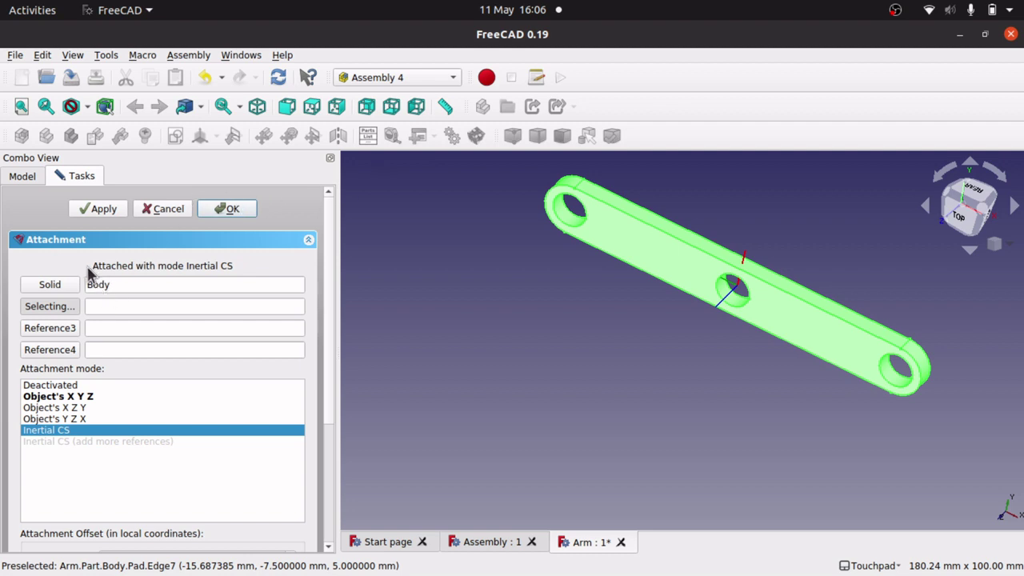
Step: Attach ARM_LCS to the circular edge of the arm's middle hole on the top face, using the Concentric mode
{"action": "left_click", "coordinate": [50, 284]}
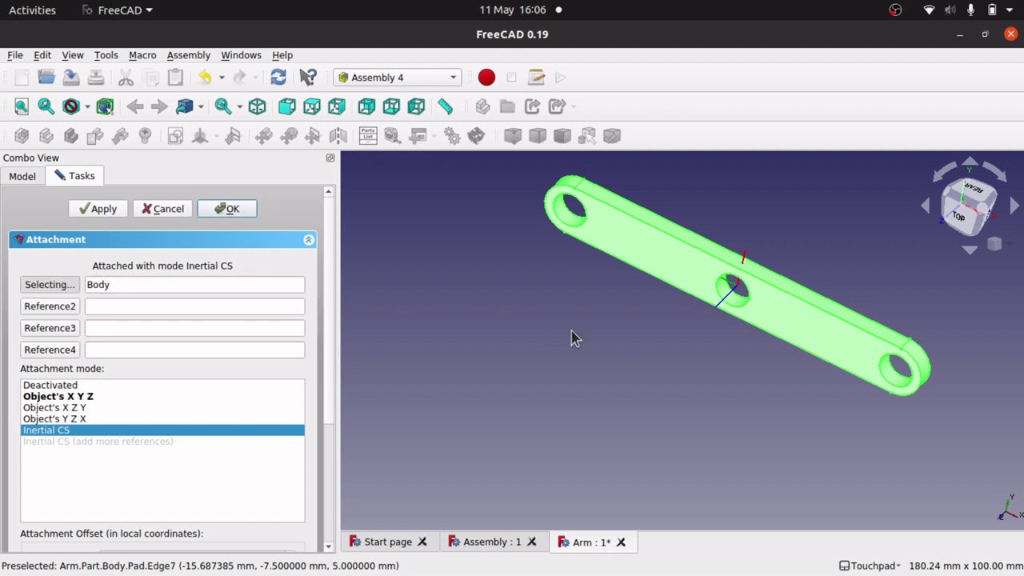
{"action": "left_click", "coordinate": [689, 342]}
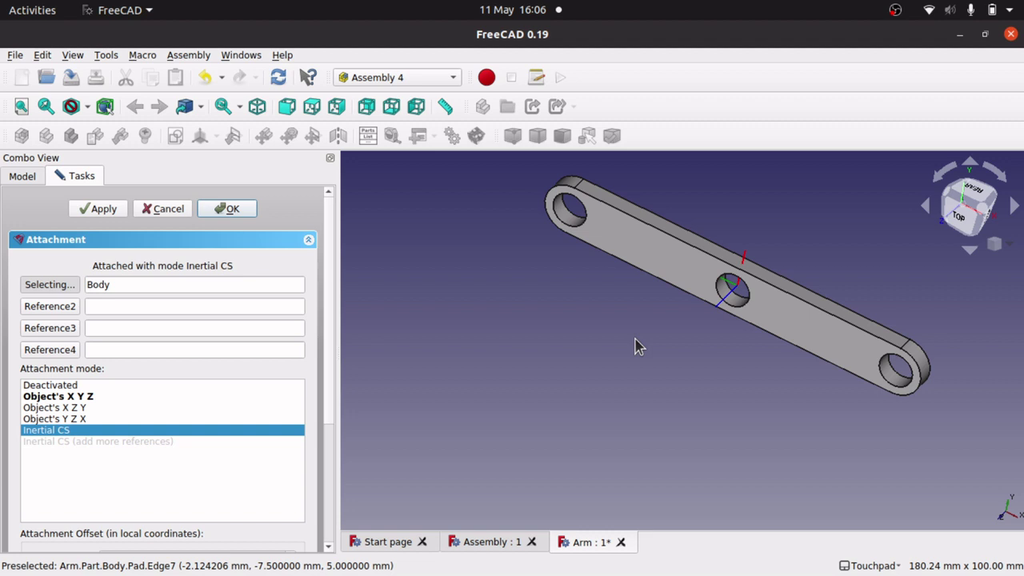
{"action": "left_click", "coordinate": [741, 307]}
{"action": "middle_click_drag", "start_coordinate": [742, 307], "coordinate": [697, 354]}
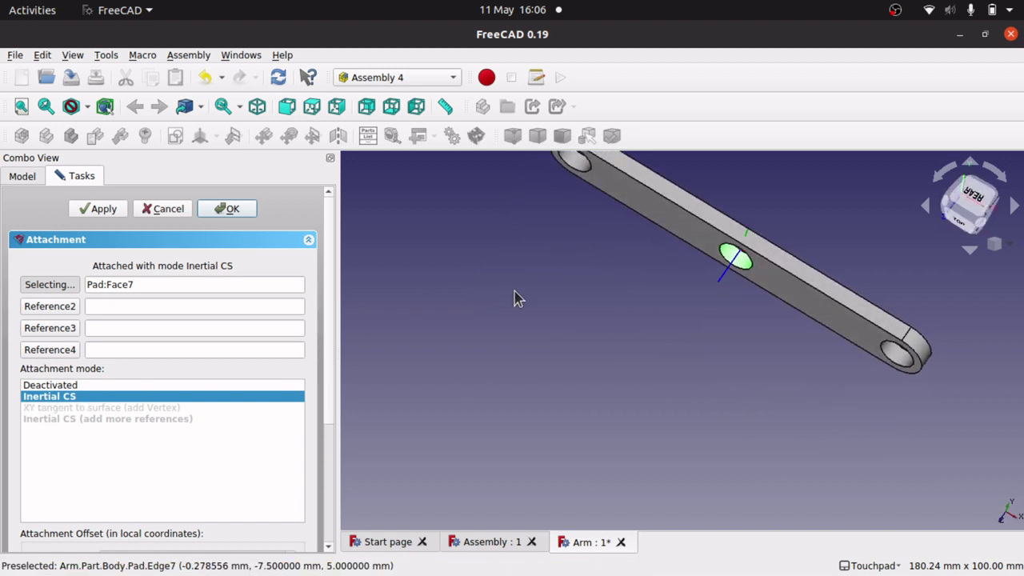
{"action": "middle_click_drag", "start_coordinate": [608, 354], "coordinate": [686, 293]}
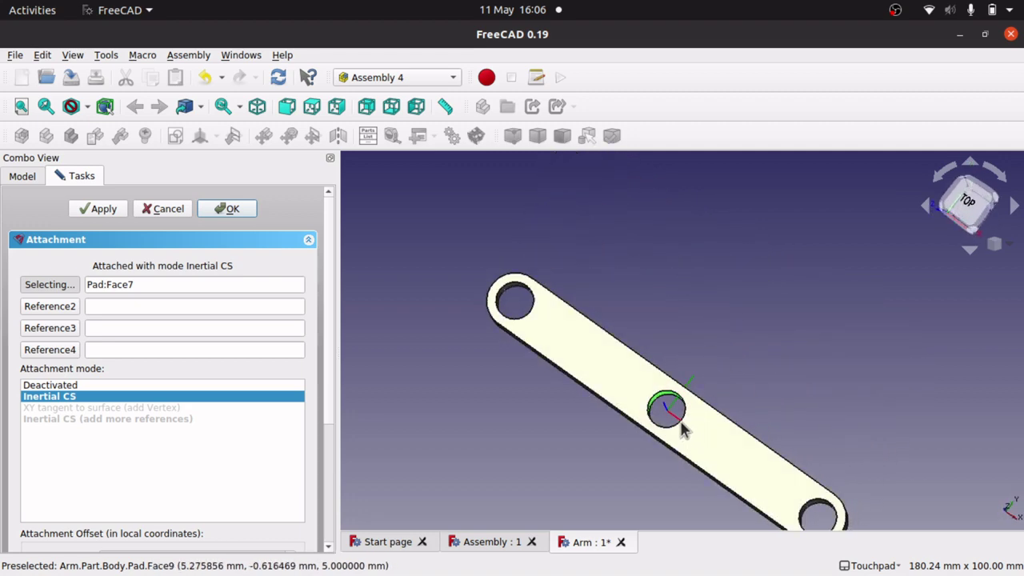
{"action": "scroll", "coordinate": [682, 430], "scroll_direction": "up", "scroll_amount": 3}
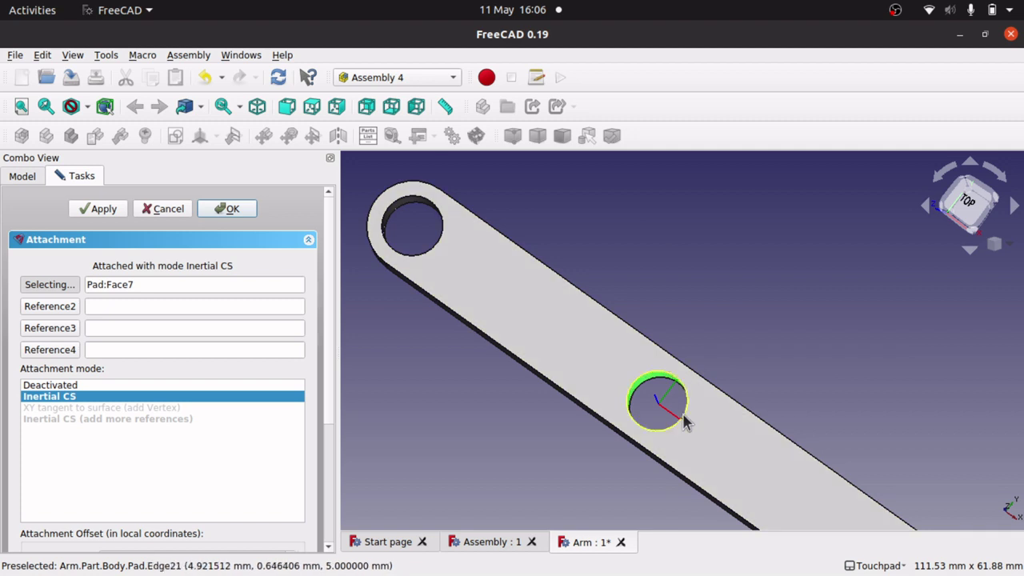
{"action": "left_click", "coordinate": [684, 422]}
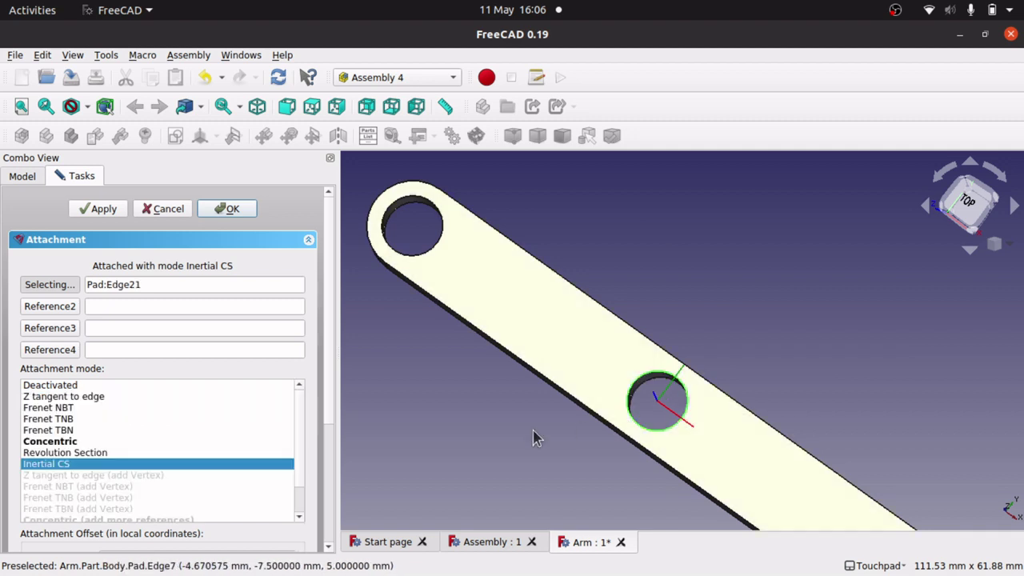
{"action": "left_click", "coordinate": [61, 443]}
{"action": "middle_click_drag", "start_coordinate": [699, 348], "coordinate": [827, 272]}
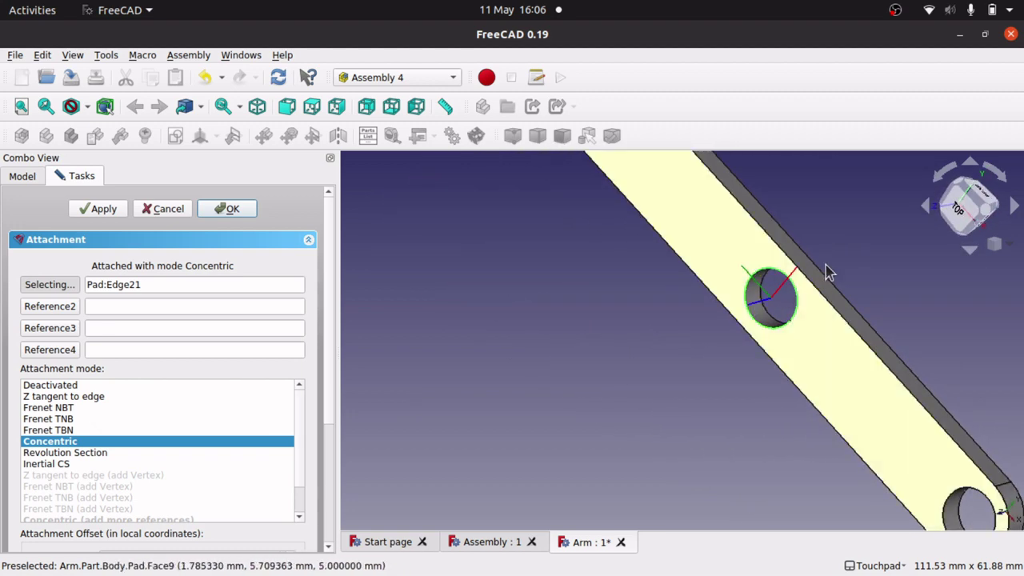
Step: Set the attachment offset of ARM_LCS to -2.5 mm in the z-direction
{"action": "scroll", "coordinate": [330, 511], "scroll_direction": "down", "scroll_amount": 5}
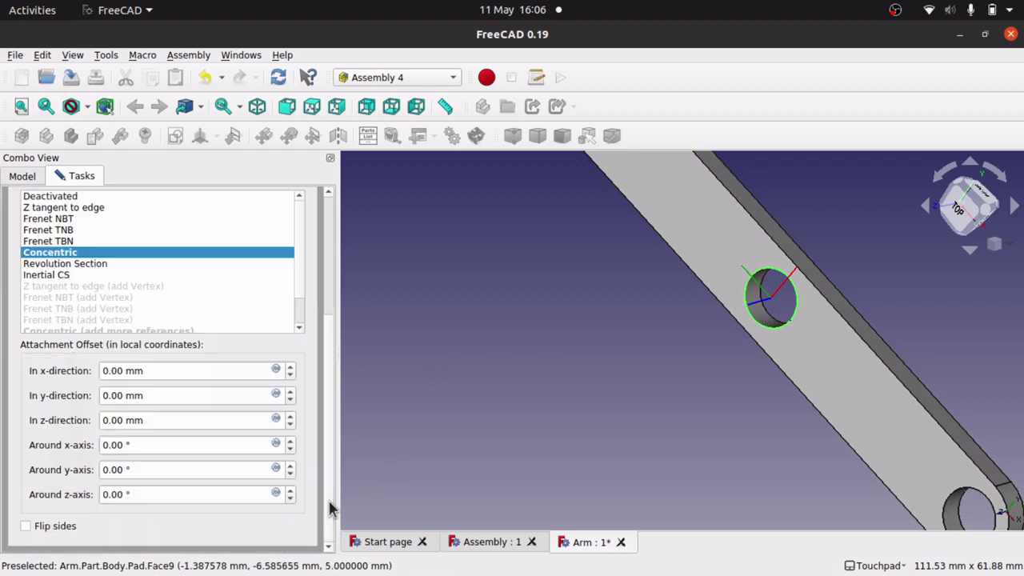
{"action": "middle_click_drag", "start_coordinate": [834, 285], "coordinate": [784, 267]}
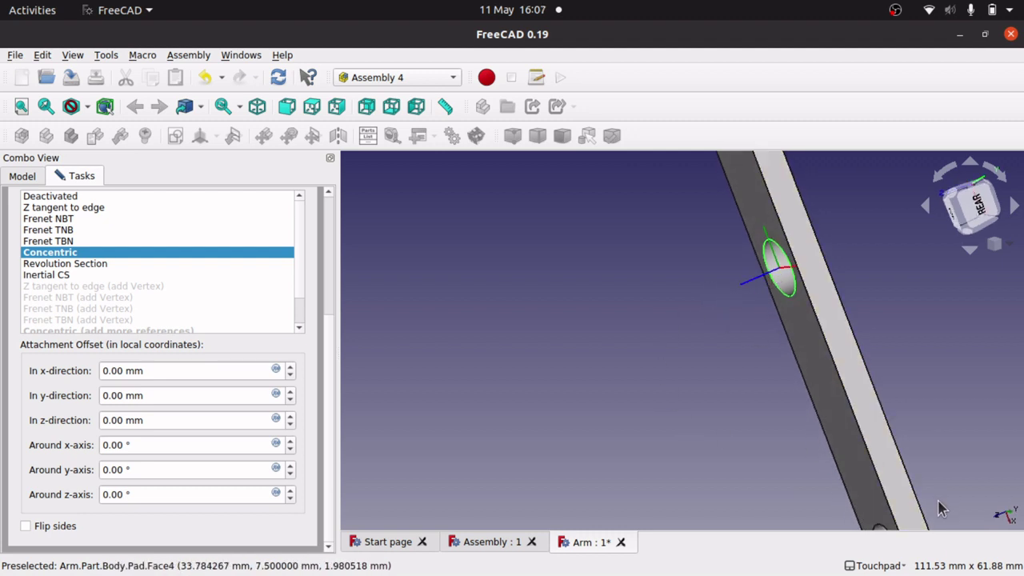
{"action": "middle_click_drag", "start_coordinate": [1010, 526], "coordinate": [971, 528]}
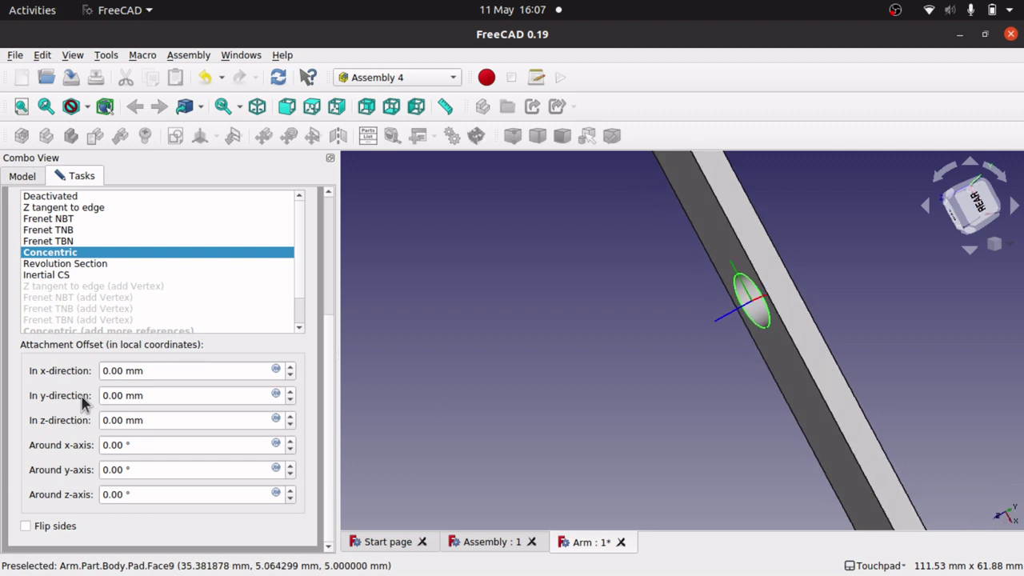
{"action": "left_click", "coordinate": [182, 426]}
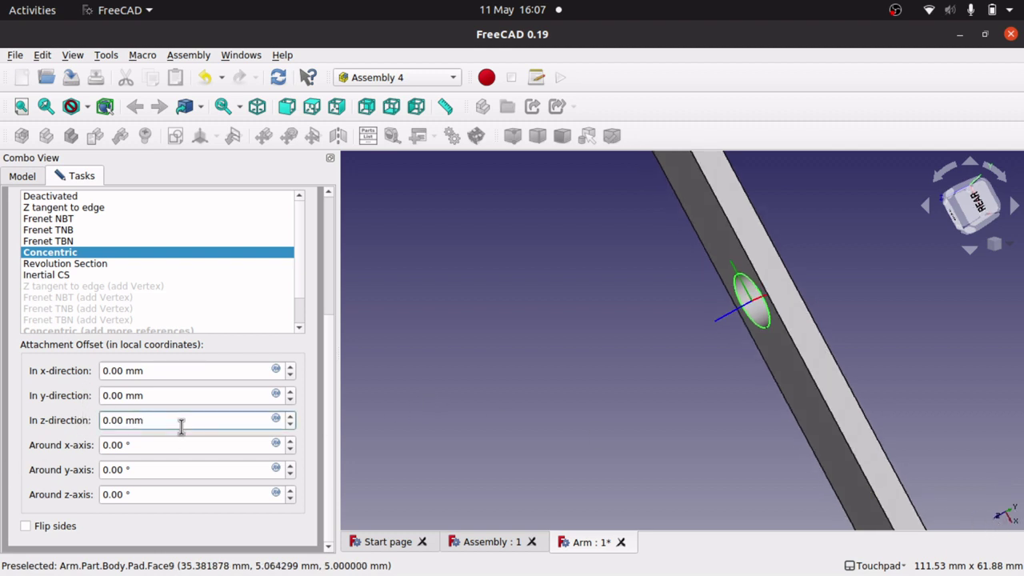
{"action": "key", "text": "ctrl+a"}
{"action": "type", "text": "-2"}
{"action": "left_click_drag", "start_coordinate": [652, 314], "coordinate": [530, 378], "text": "alt"}
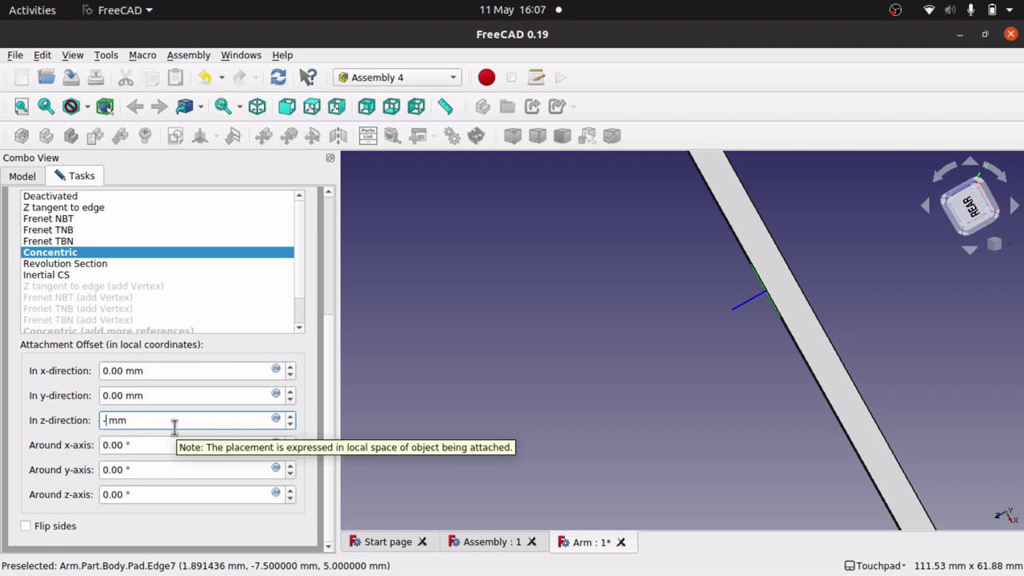
{"action": "type", "text": "2.5"}
{"action": "left_click", "coordinate": [176, 395]}
{"action": "left_click_drag", "start_coordinate": [768, 263], "coordinate": [426, 332], "text": "alt"}
{"action": "key", "text": "Tab"}
{"action": "left_click_drag", "start_coordinate": [648, 373], "coordinate": [744, 373], "text": "alt"}
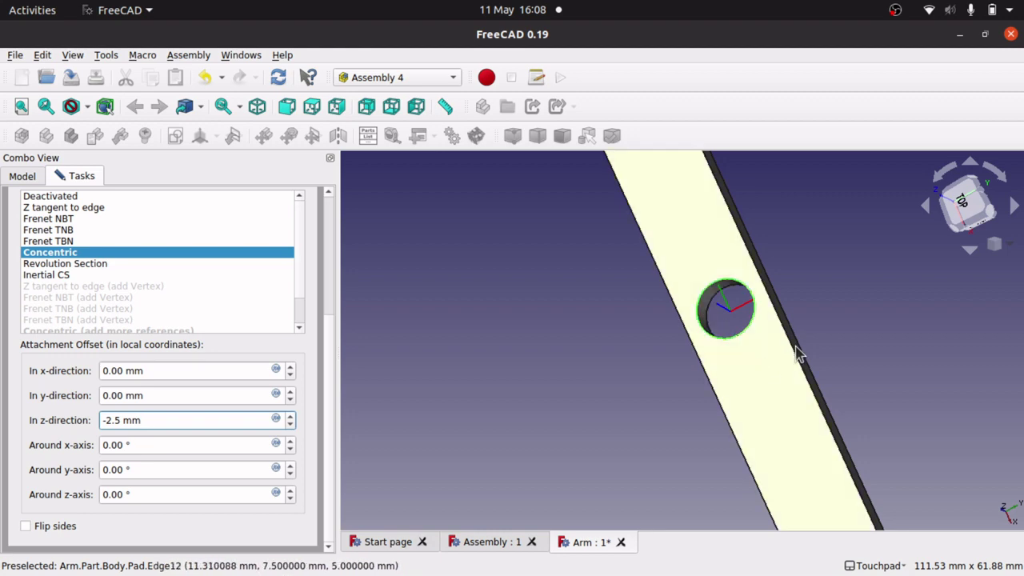
Step: Accept the attachment of ARM_LCS and save the Arm document
{"action": "left_click_drag", "start_coordinate": [798, 355], "coordinate": [744, 352], "text": "alt"}
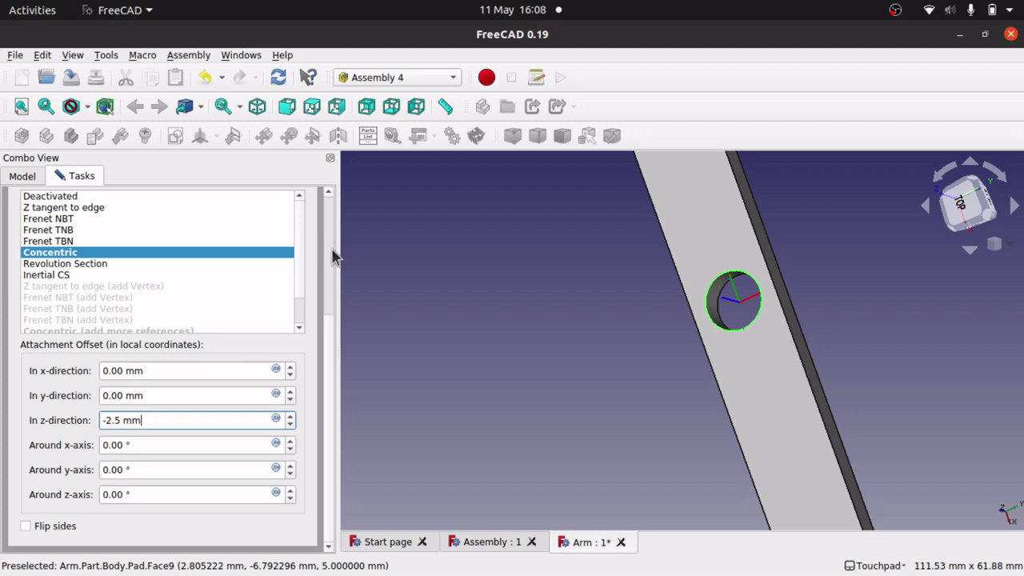
{"action": "scroll", "coordinate": [335, 255], "scroll_direction": "up", "scroll_amount": 4}
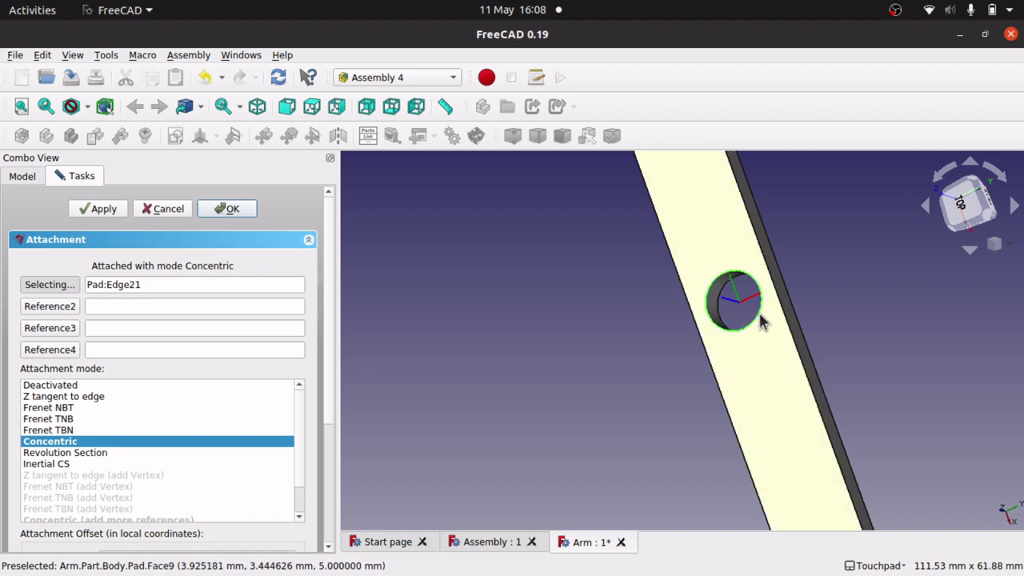
{"action": "left_click", "coordinate": [227, 209]}
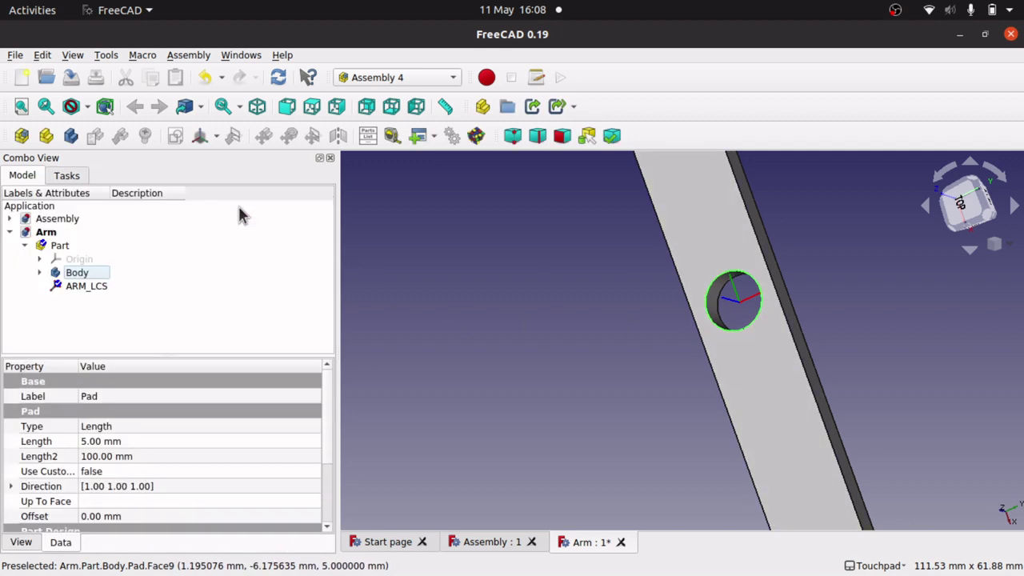
{"action": "left_click_drag", "start_coordinate": [704, 320], "coordinate": [752, 306], "text": "alt"}
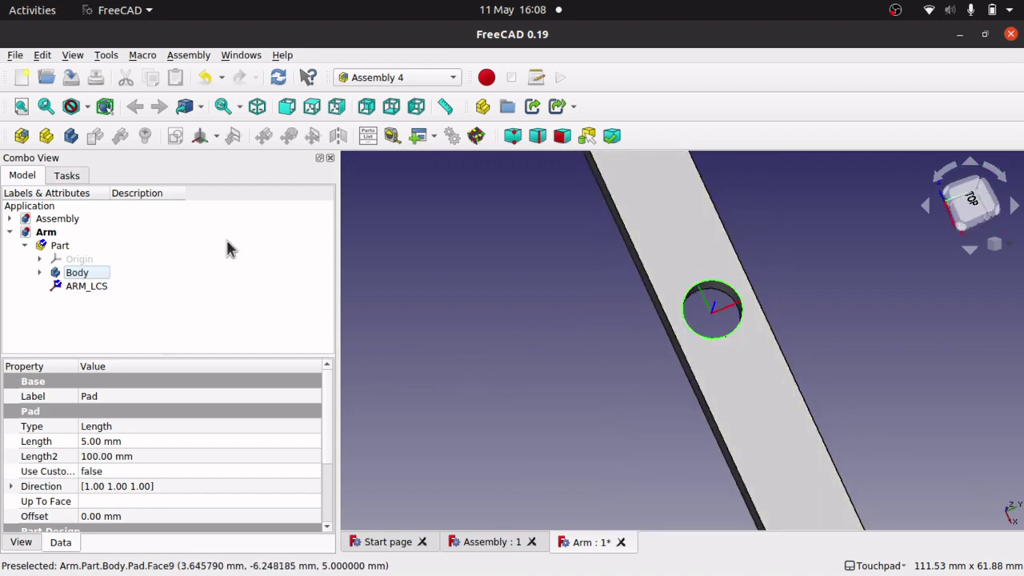
{"action": "left_click", "coordinate": [486, 377]}
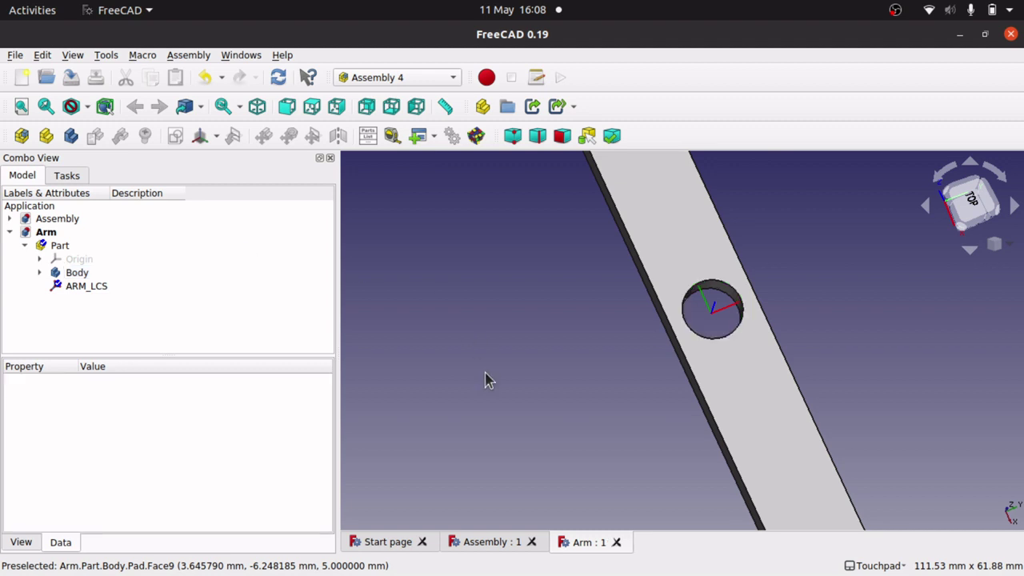
Step: Switch to the Assembly document and examine the SkeletonPart and the LCS_Origin inside Model
{"action": "left_click", "coordinate": [504, 543]}
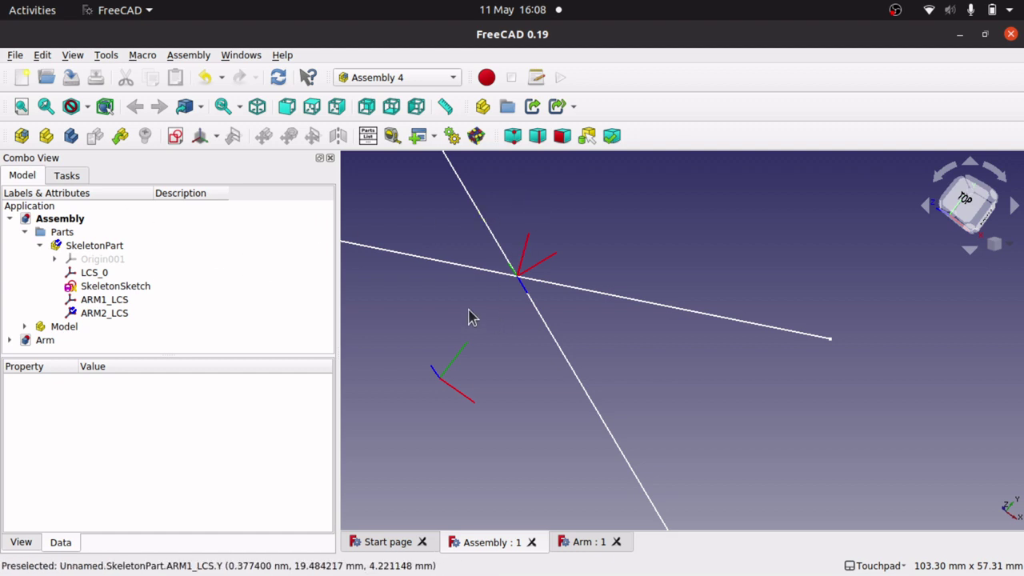
{"action": "left_click", "coordinate": [39, 245]}
{"action": "left_click", "coordinate": [110, 251]}
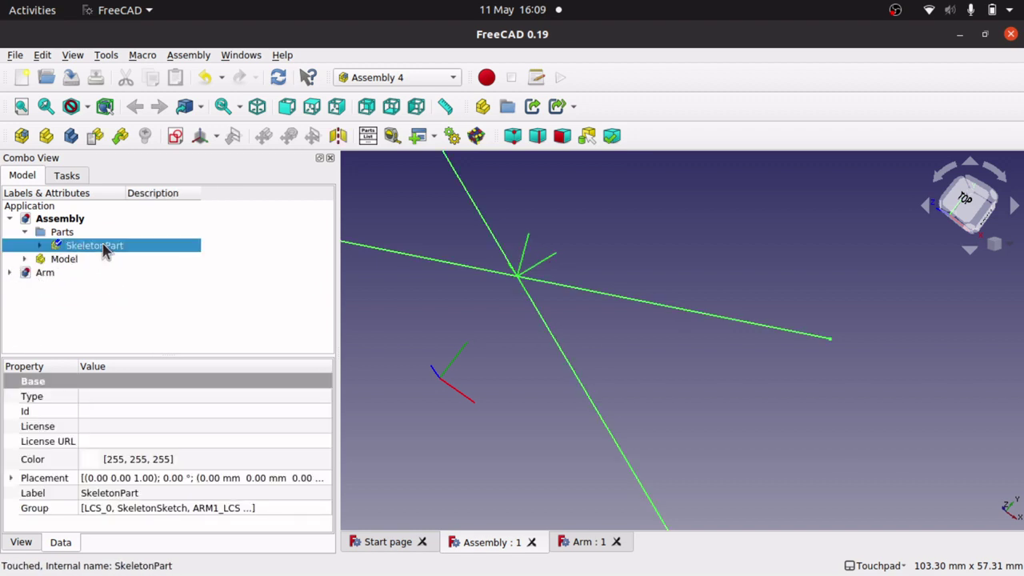
{"action": "left_click", "coordinate": [25, 260]}
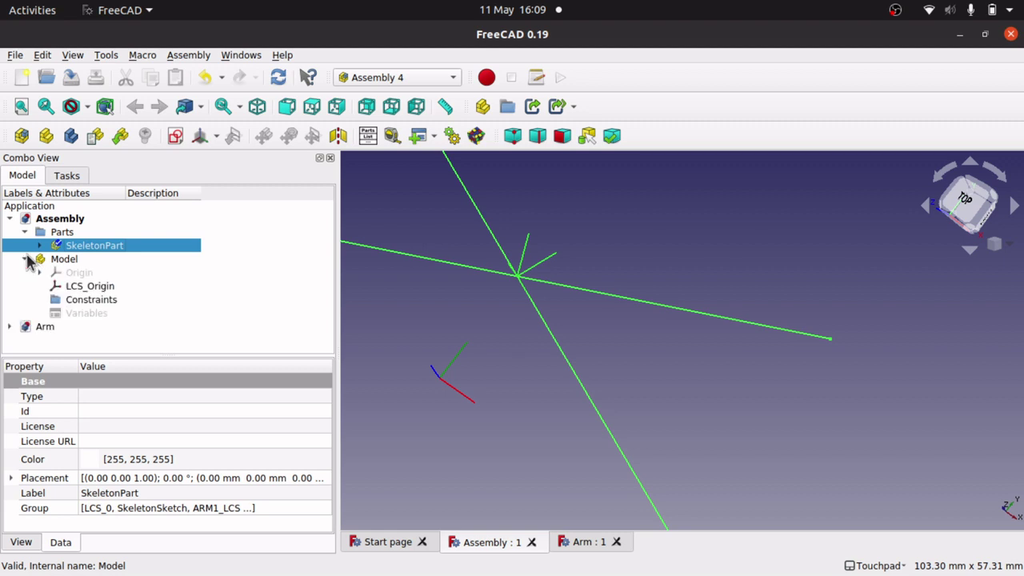
{"action": "left_click", "coordinate": [104, 286]}
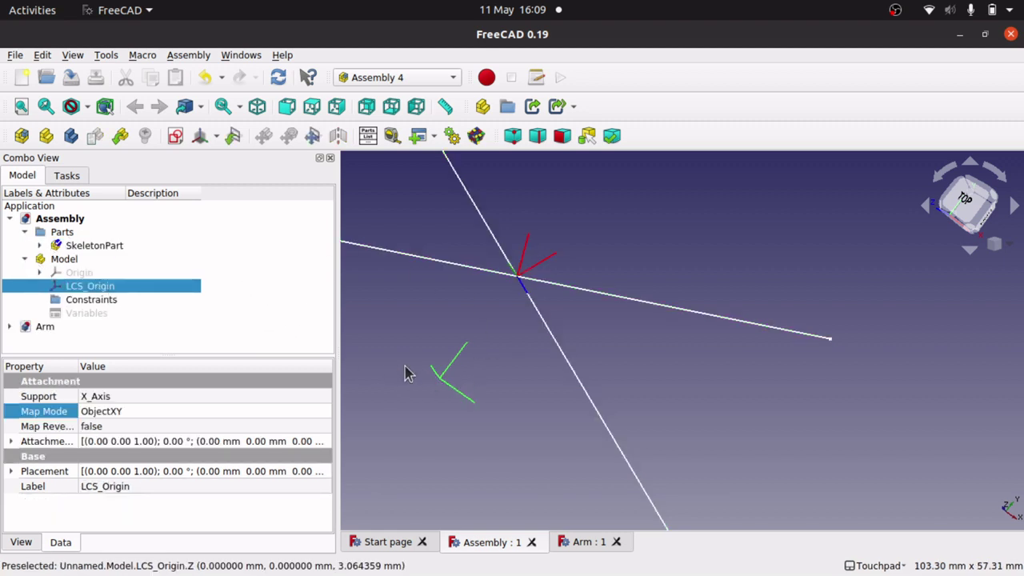
Step: Transform the SkeletonPart by about 17 mm along its Y axis, and compare its LCS_0 with the Model's LCS_Origin
{"action": "left_click", "coordinate": [73, 247]}
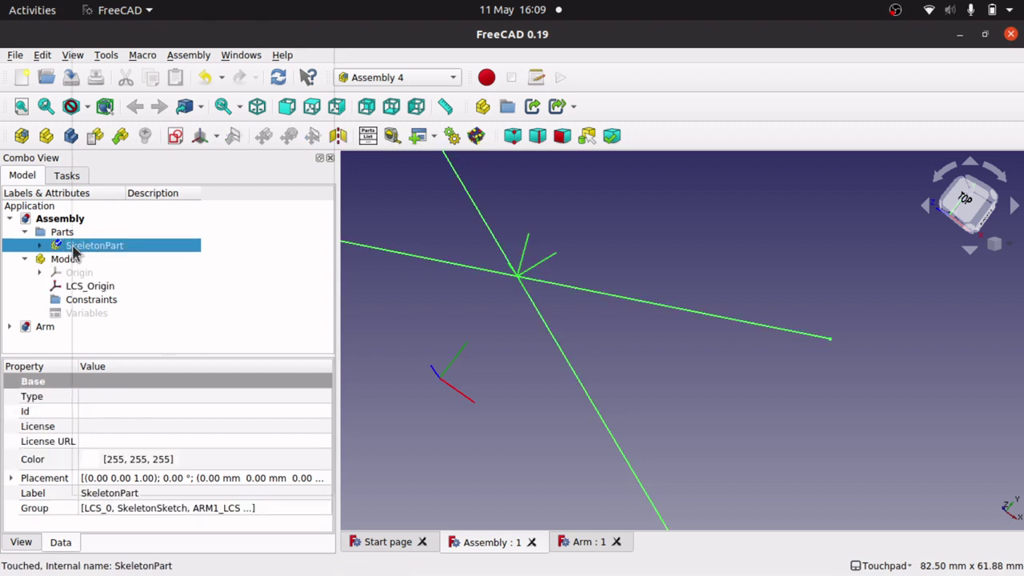
{"action": "right_click", "coordinate": [73, 252]}
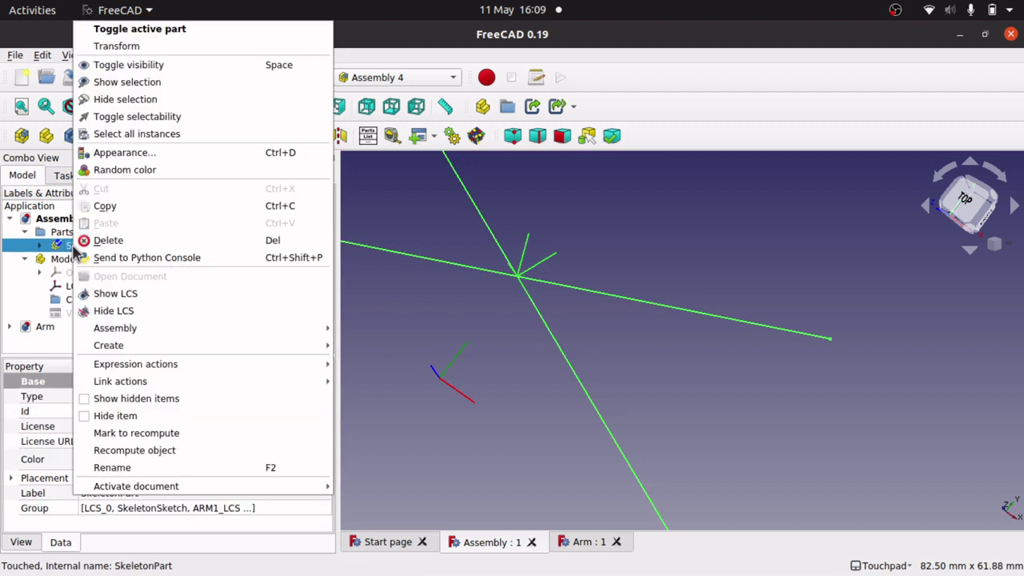
{"action": "left_click", "coordinate": [170, 53]}
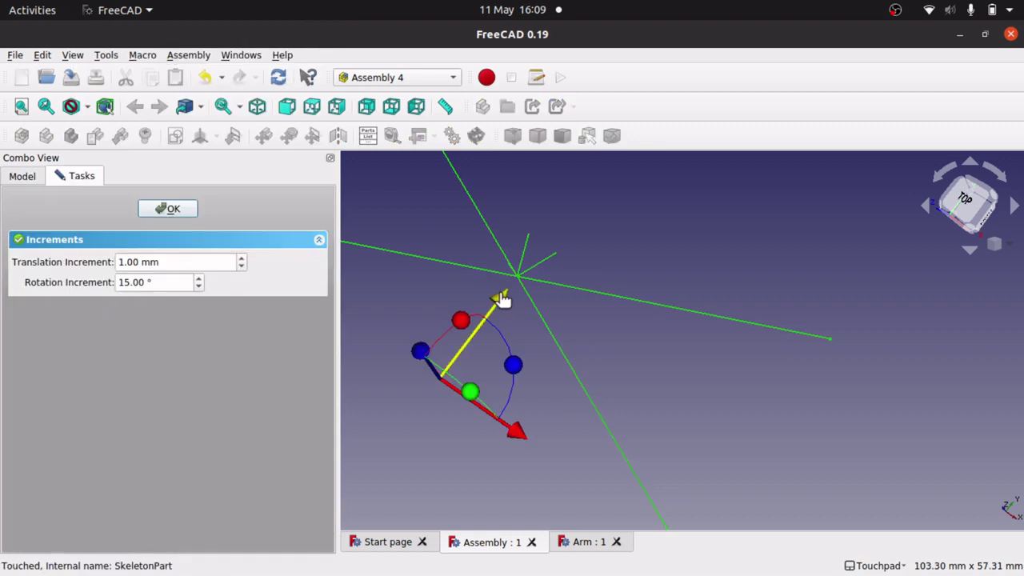
{"action": "left_click_drag", "start_coordinate": [502, 290], "coordinate": [579, 216]}
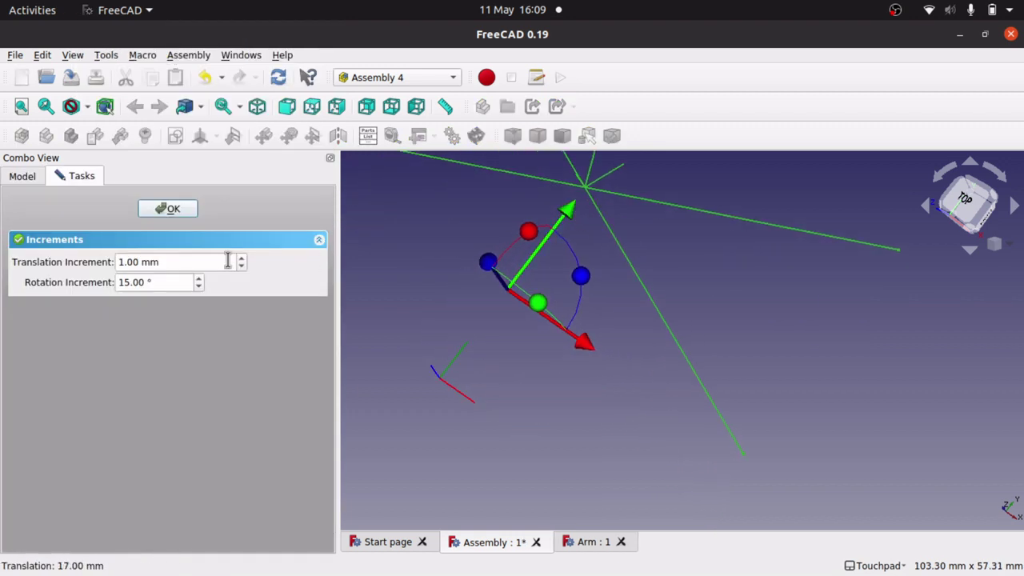
{"action": "left_click", "coordinate": [169, 210]}
{"action": "left_click", "coordinate": [541, 378]}
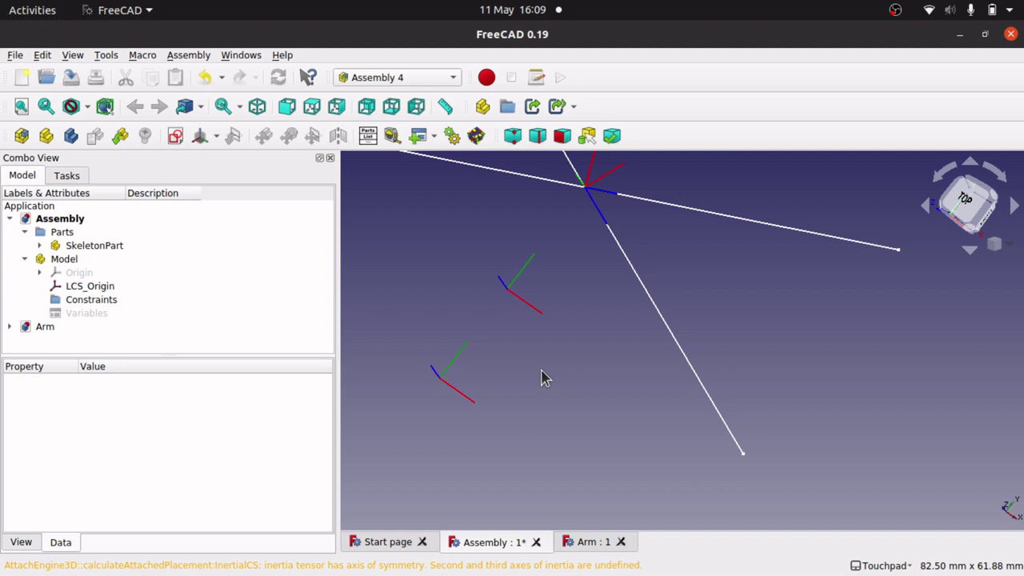
{"action": "left_click", "coordinate": [535, 312]}
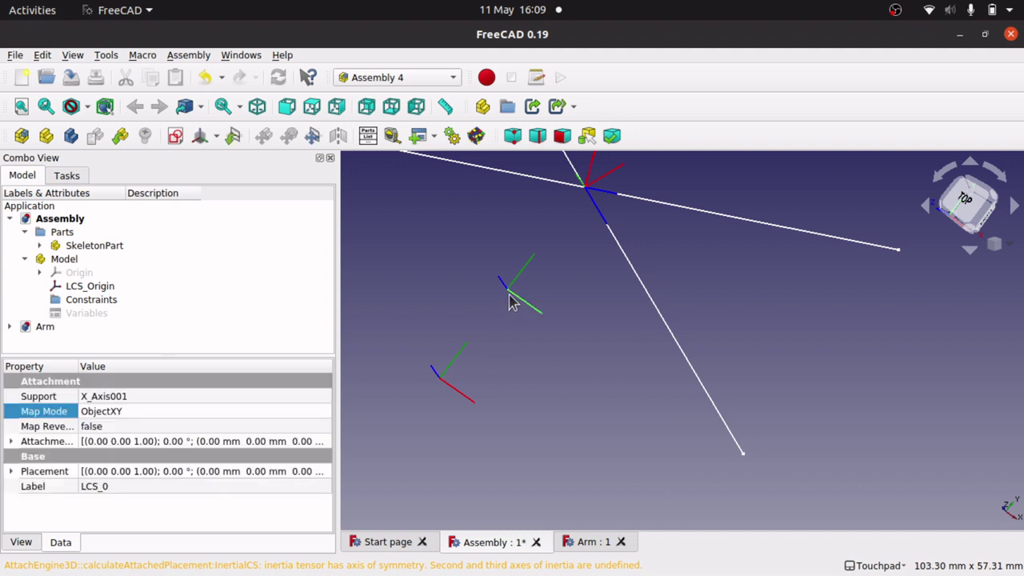
{"action": "left_click", "coordinate": [458, 394]}
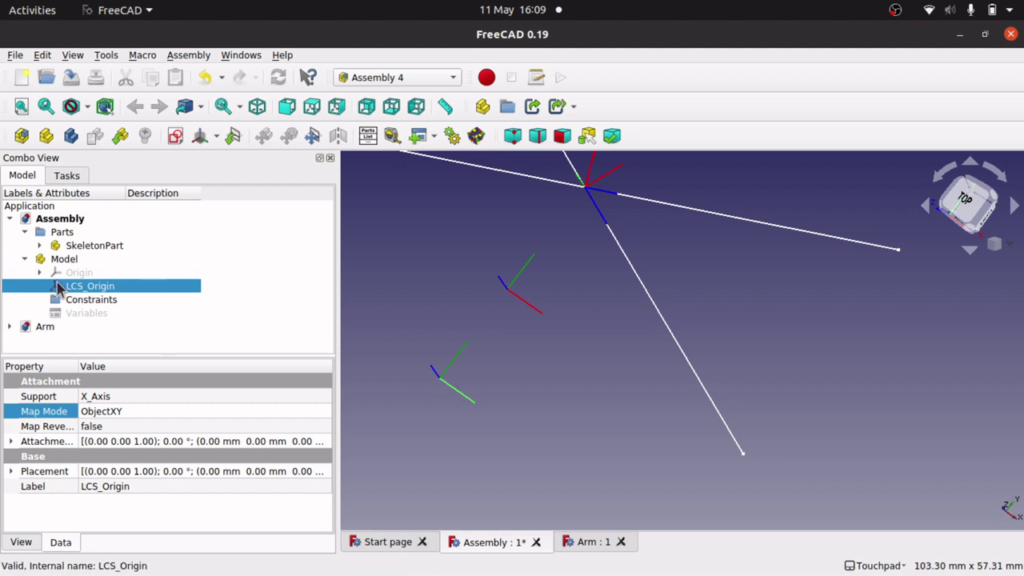
Step: Compare the SkeletonPart's LCS_0 with the Model's LCS_Origin in the model tree and the 3D view
{"action": "left_click", "coordinate": [39, 245]}
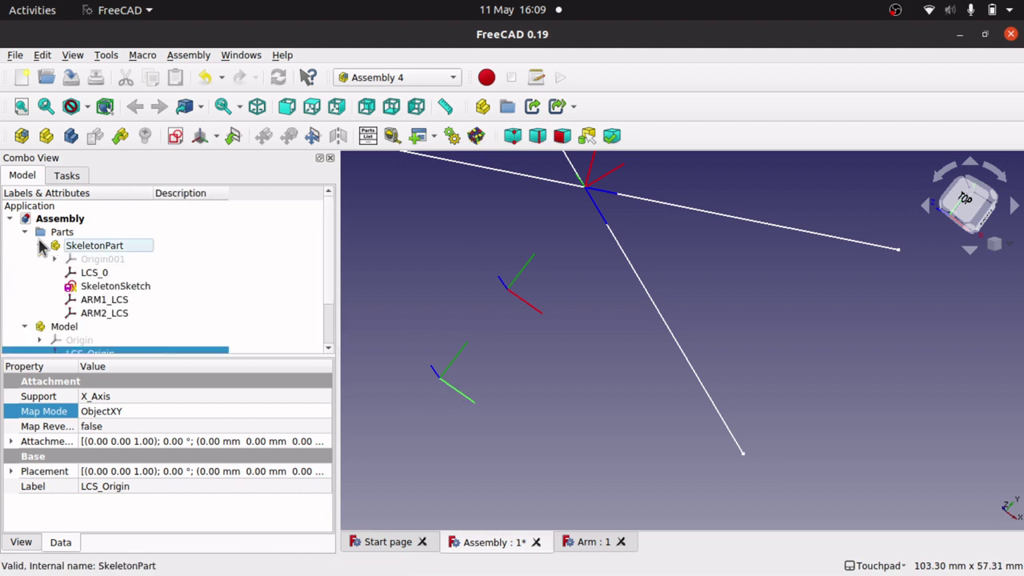
{"action": "left_click", "coordinate": [539, 313]}
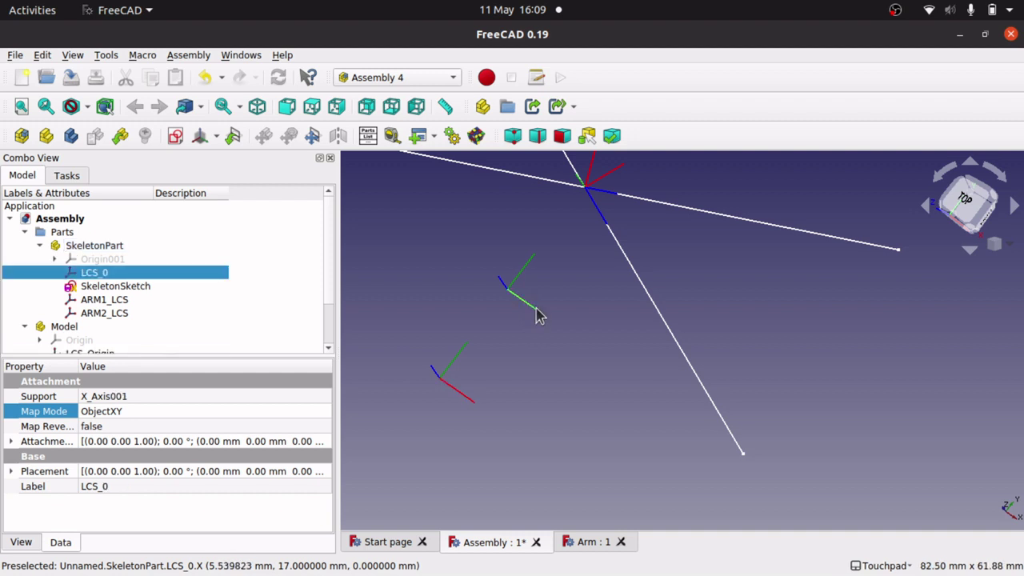
{"action": "left_click", "coordinate": [468, 400]}
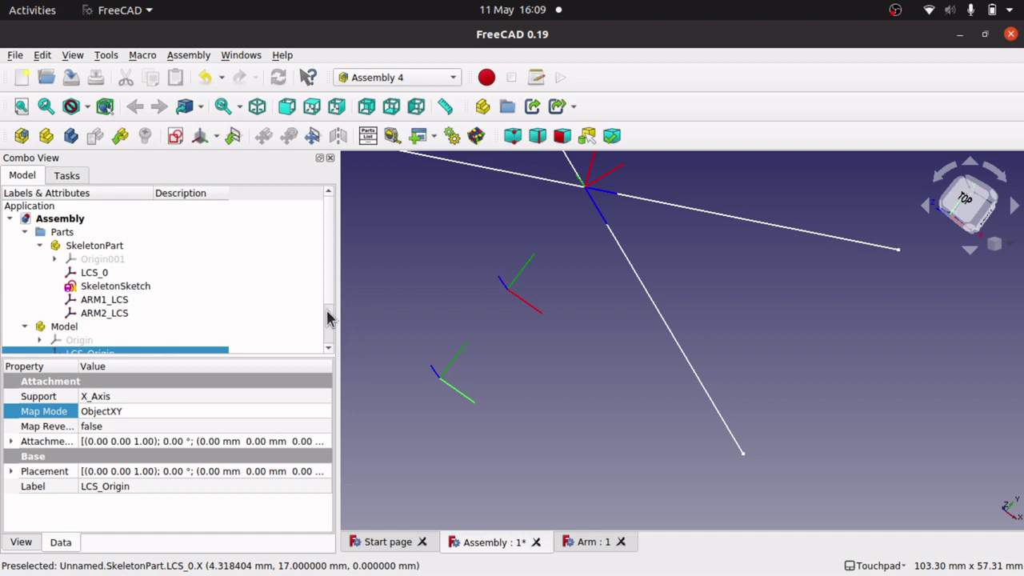
{"action": "left_click_drag", "start_coordinate": [289, 353], "coordinate": [284, 408]}
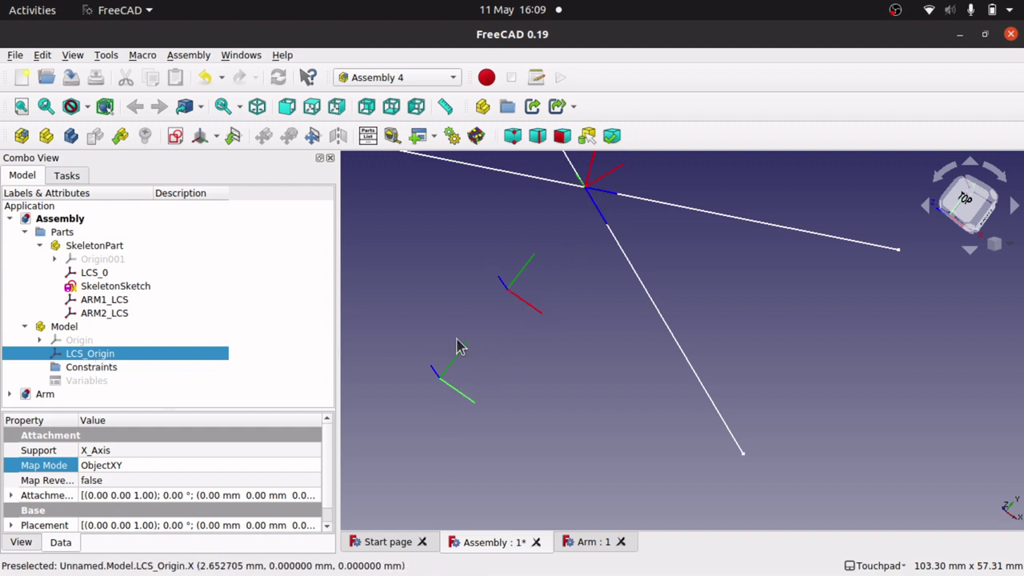
{"action": "left_click", "coordinate": [112, 245]}
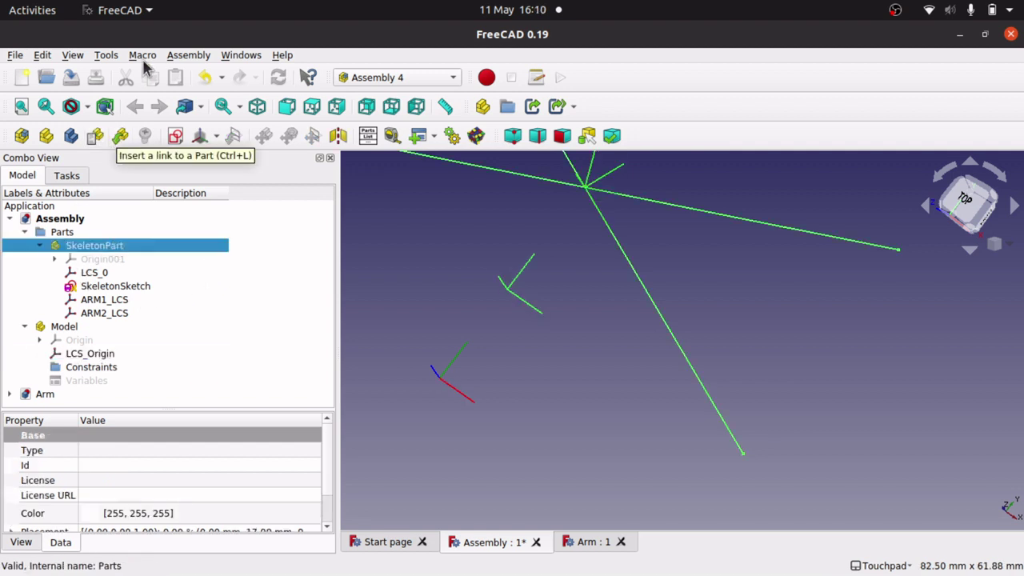
{"action": "left_click", "coordinate": [186, 56]}
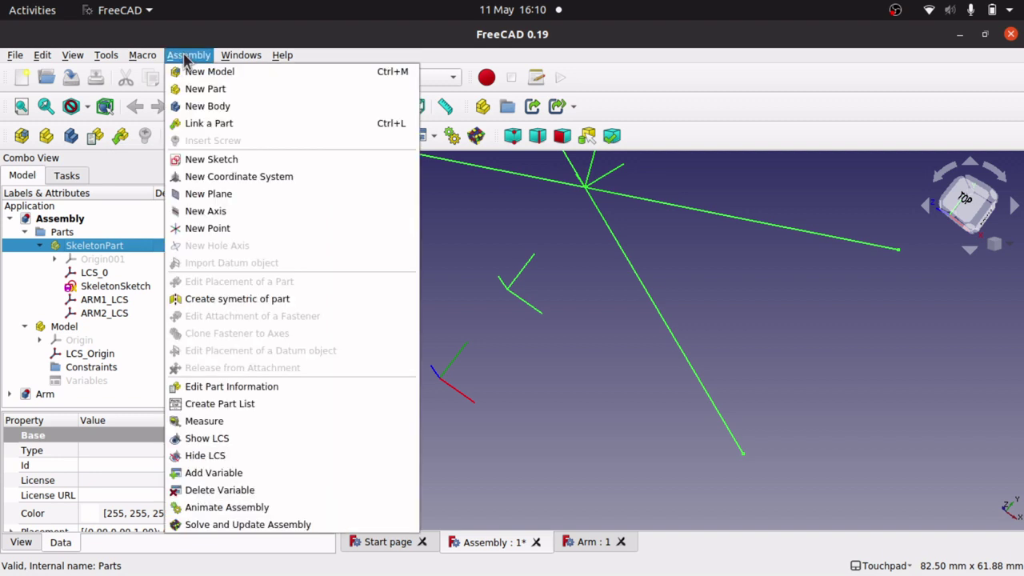
{"action": "left_click", "coordinate": [204, 123]}
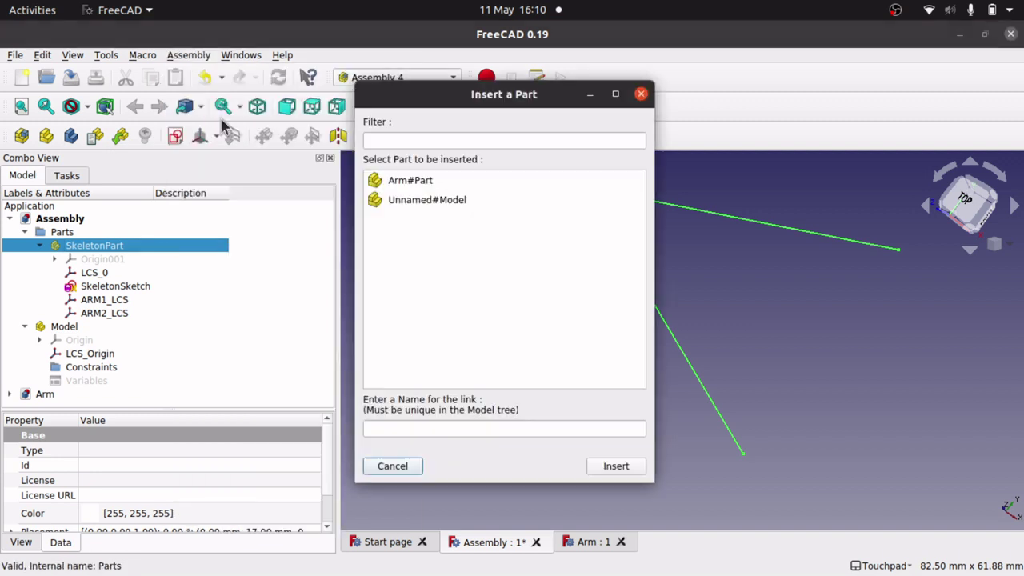
{"action": "left_click", "coordinate": [410, 201]}
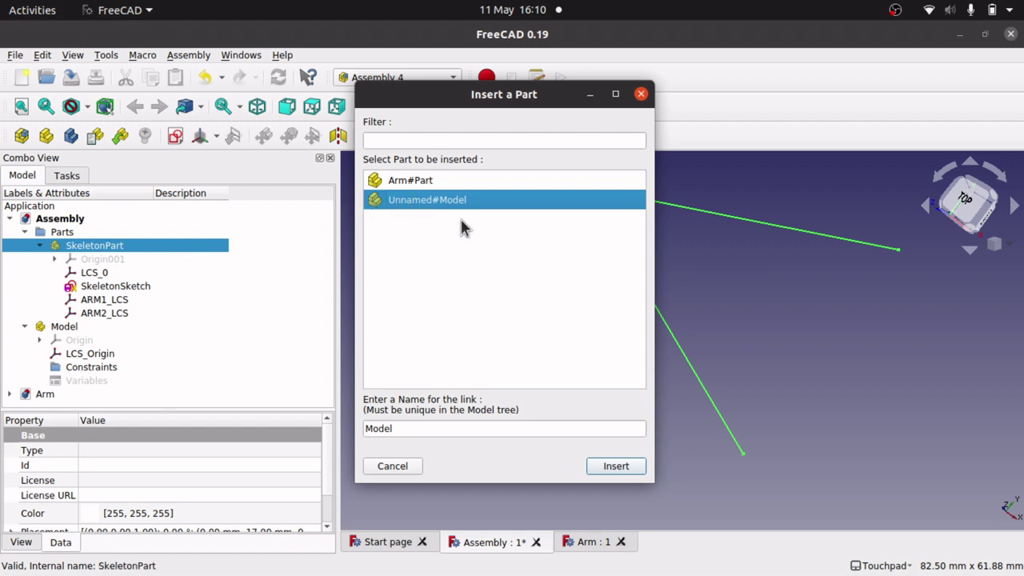
{"action": "left_click", "coordinate": [392, 465]}
{"action": "left_click", "coordinate": [521, 443]}
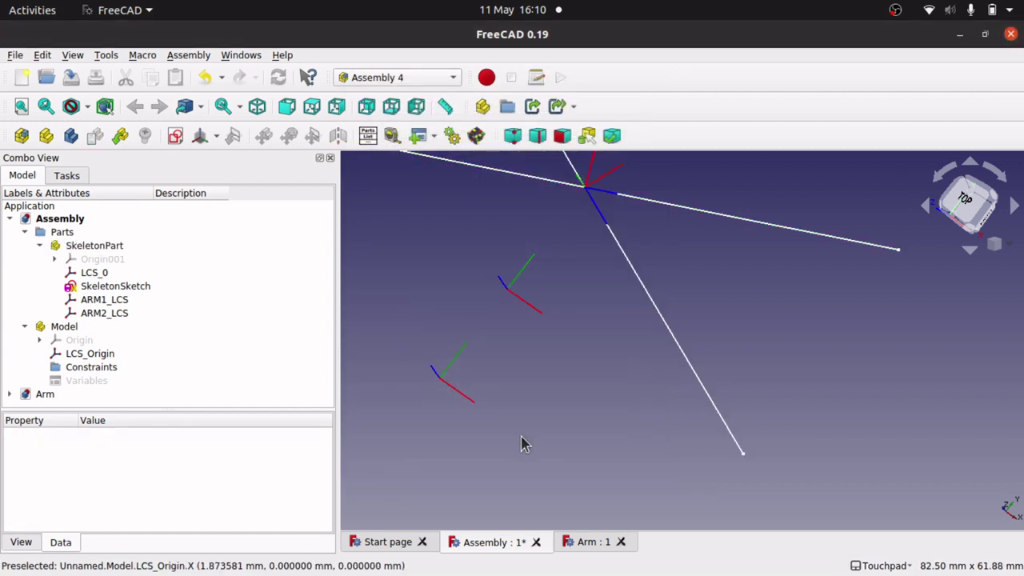
Step: Save and close the Assembly document, and reopen Assembly.FCStd from the recent files
{"action": "key", "text": "ctrl+s"}
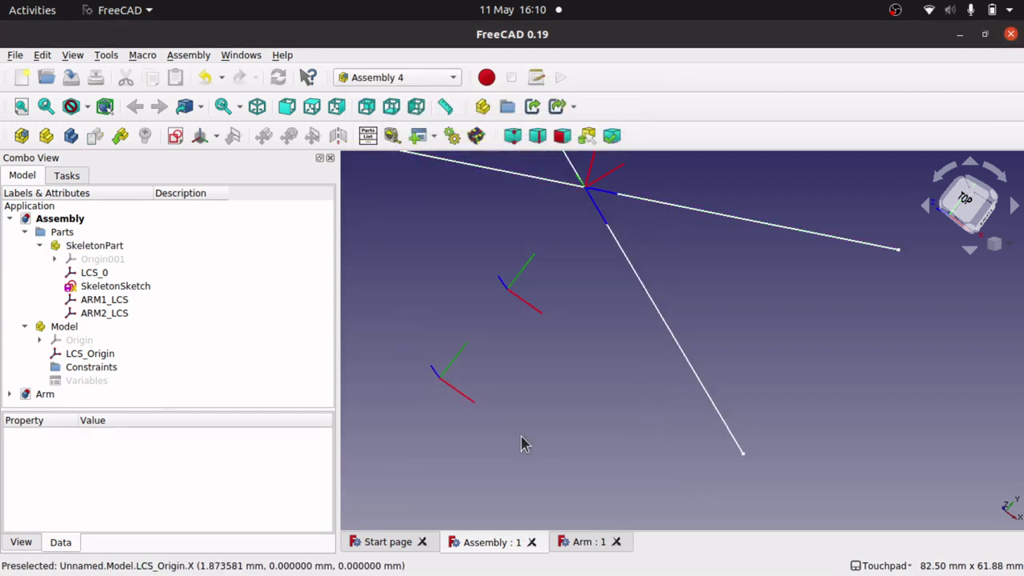
{"action": "left_click", "coordinate": [532, 543]}
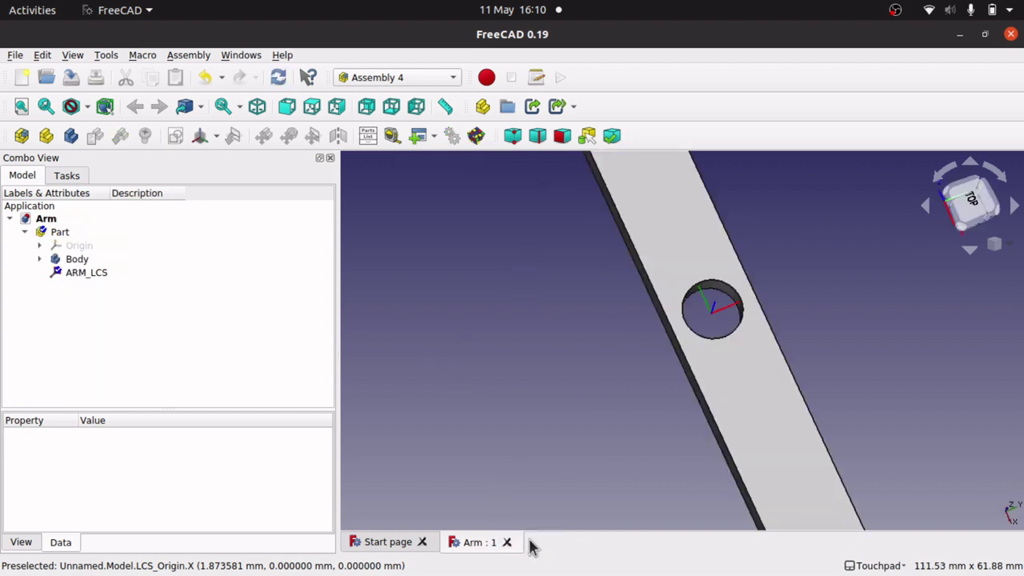
{"action": "left_click", "coordinate": [14, 56]}
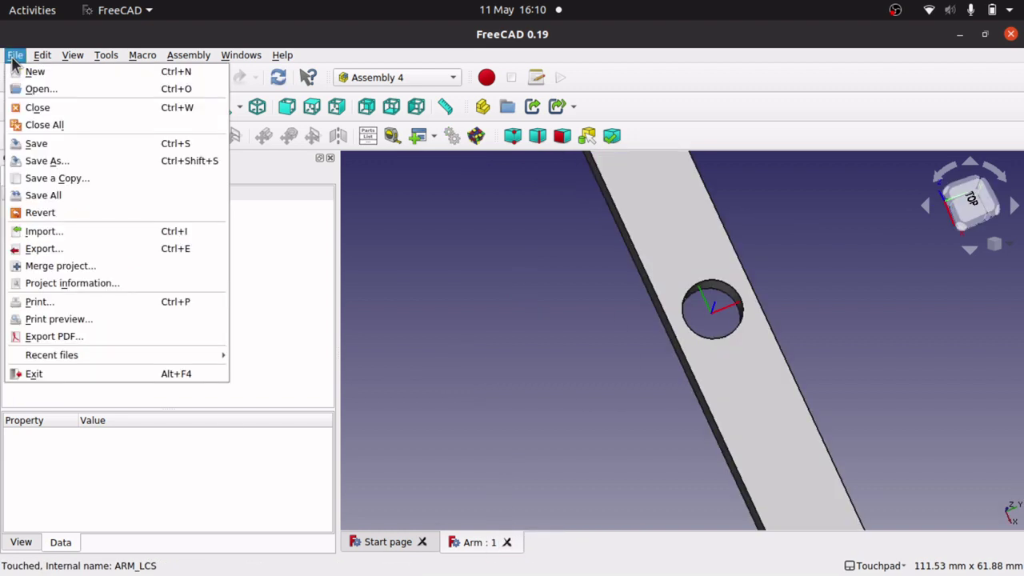
{"action": "mouse_move", "coordinate": [176, 355]}
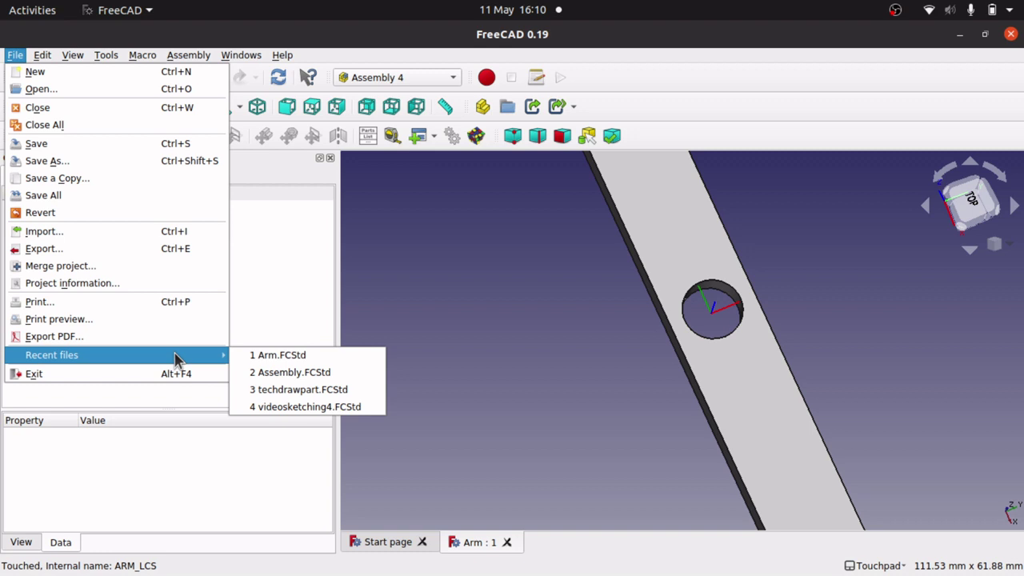
{"action": "left_click", "coordinate": [300, 372]}
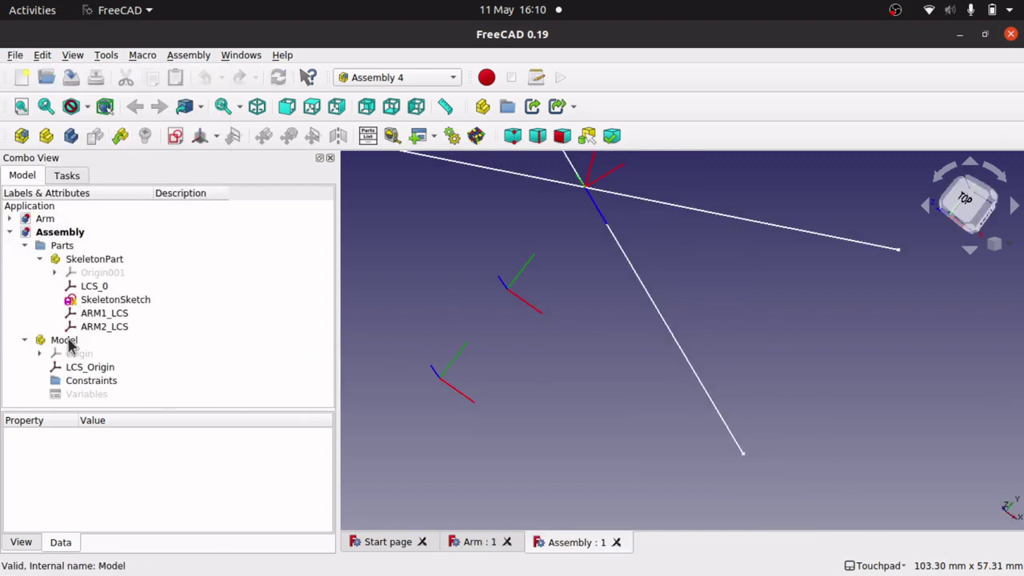
Step: Insert a link to Assembly#SkeletonPart into the Model
{"action": "left_click", "coordinate": [69, 343]}
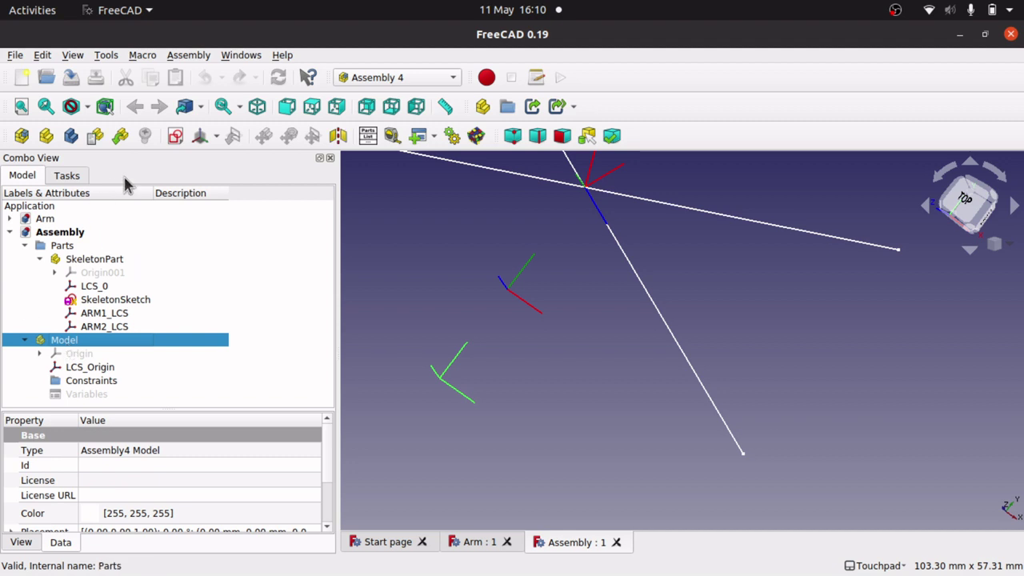
{"action": "left_click", "coordinate": [121, 138]}
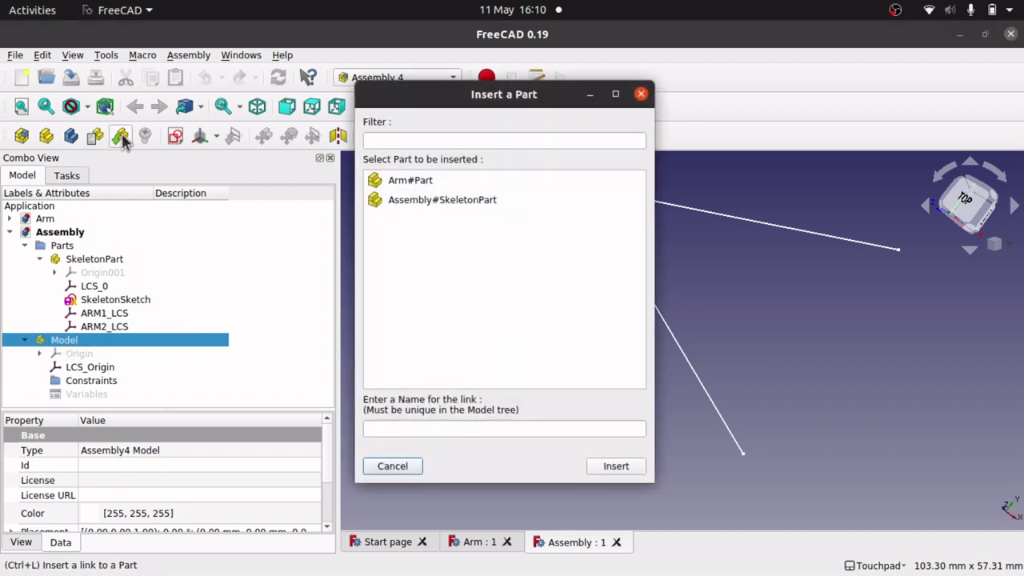
{"action": "left_click", "coordinate": [446, 203]}
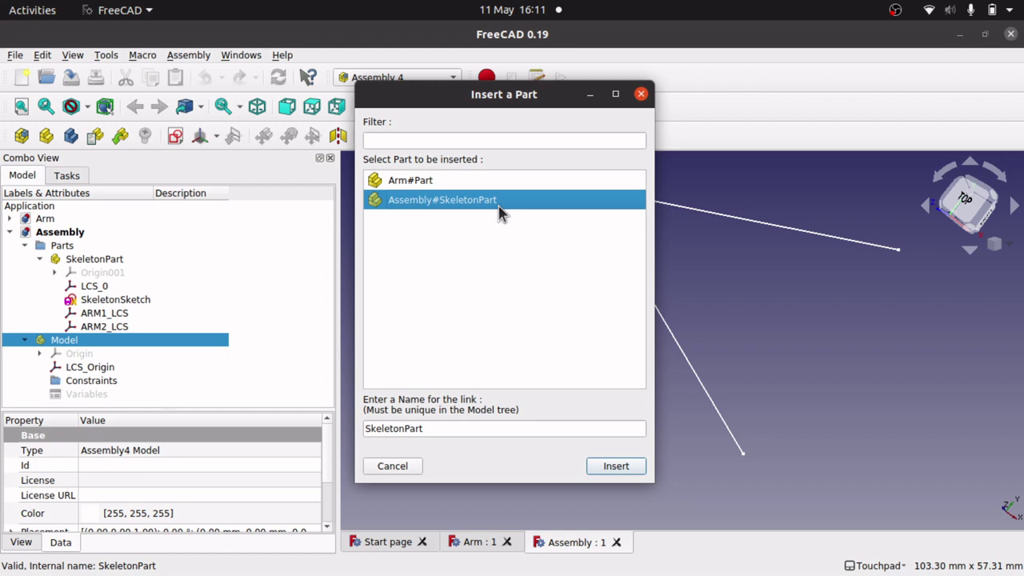
{"action": "left_click", "coordinate": [616, 467]}
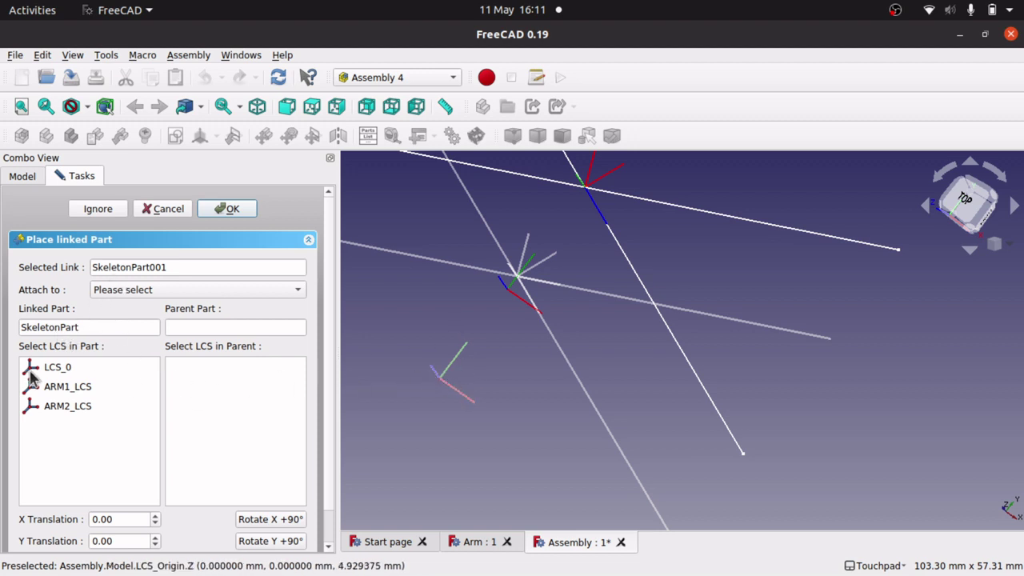
Step: Attach the linked SkeletonPart to the Parent Assembly, matching its LCS_0 to LCS_Origin
{"action": "left_click", "coordinate": [58, 369]}
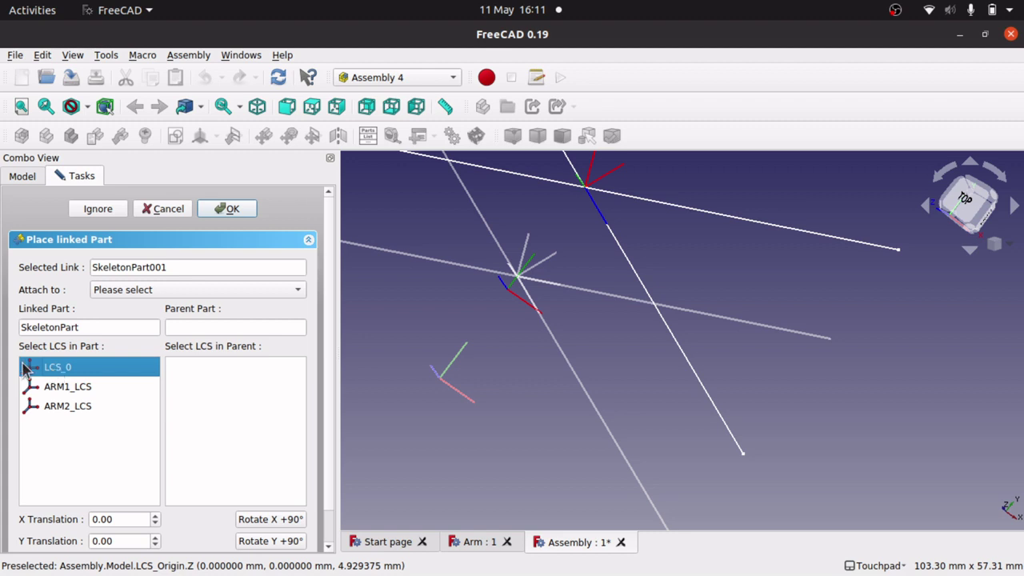
{"action": "left_click", "coordinate": [235, 294]}
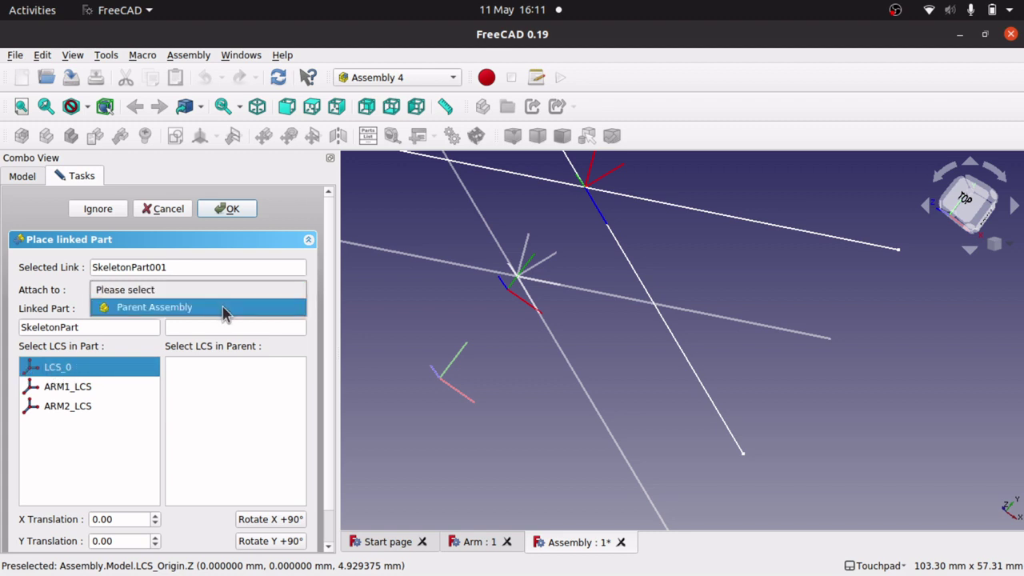
{"action": "left_click", "coordinate": [225, 309]}
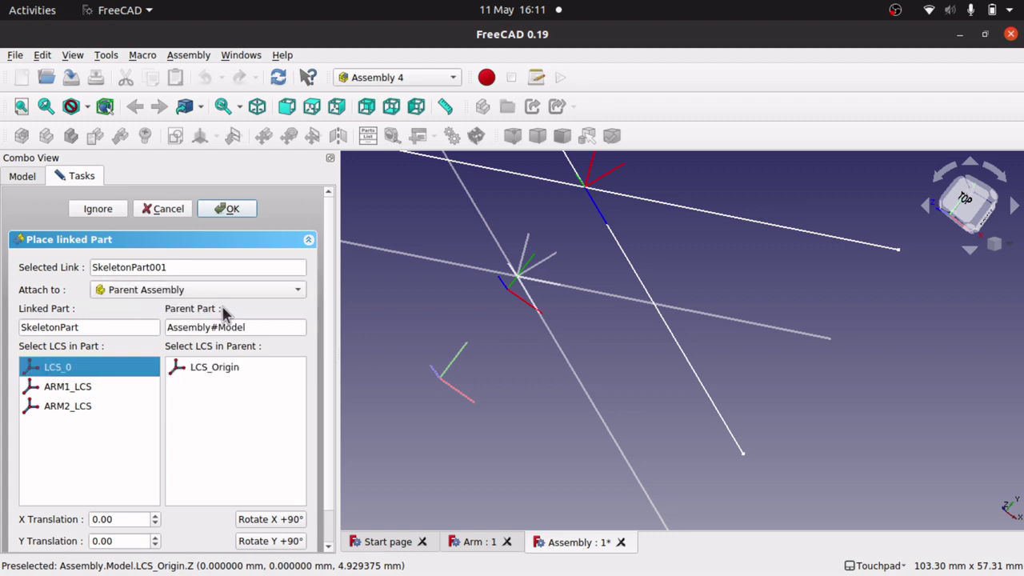
{"action": "left_click", "coordinate": [222, 374]}
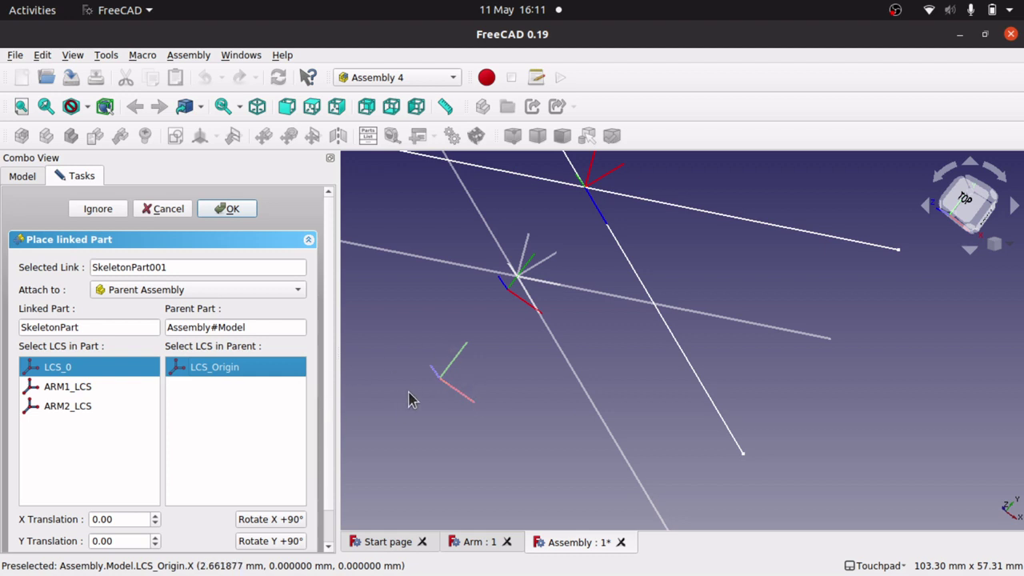
Step: Rotate the linked SkeletonPart +90° about X and accept its placement
{"action": "scroll", "coordinate": [325, 467], "scroll_direction": "down", "scroll_amount": 1}
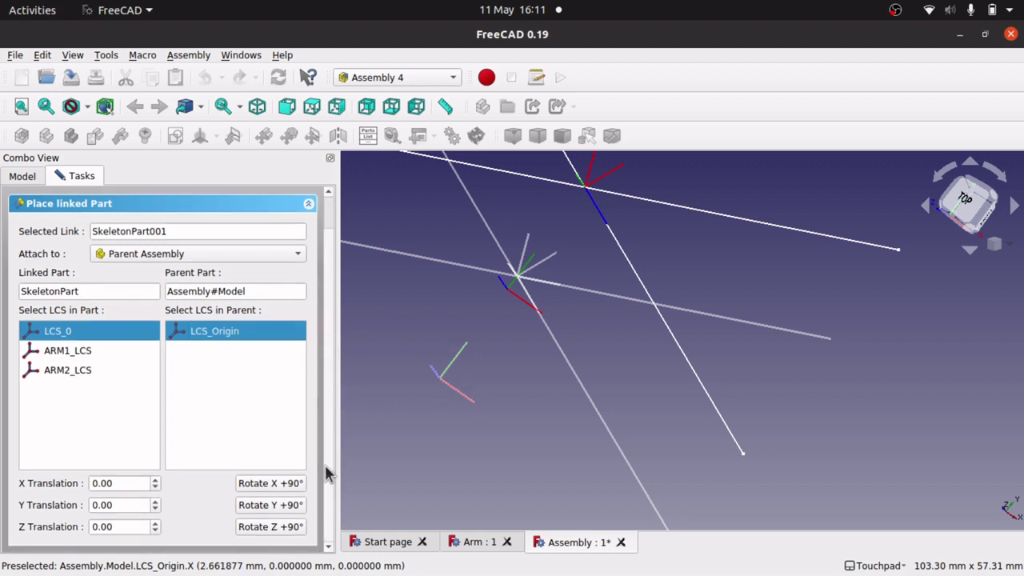
{"action": "left_click", "coordinate": [270, 484]}
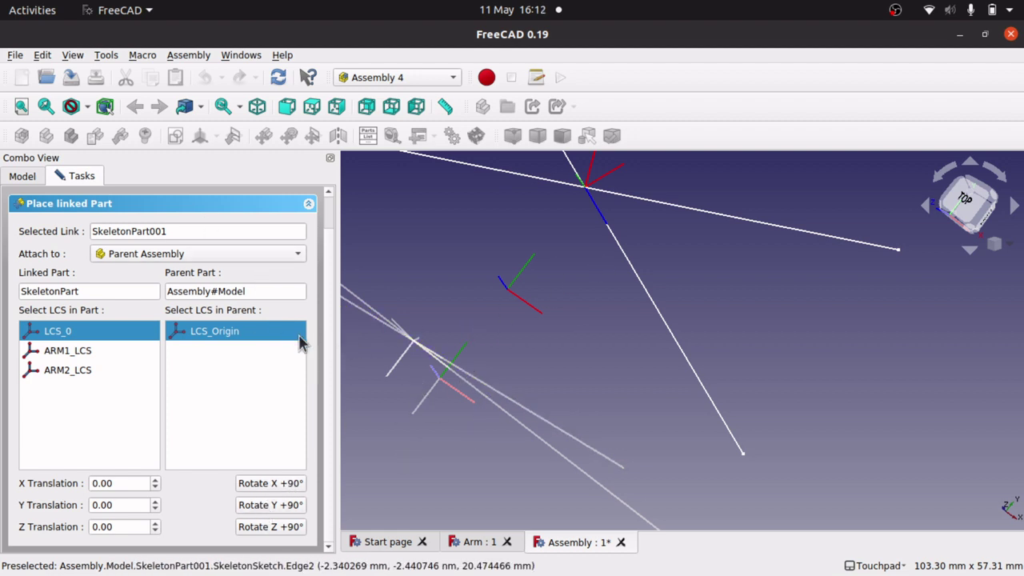
{"action": "scroll", "coordinate": [329, 214], "scroll_direction": "up", "scroll_amount": 1}
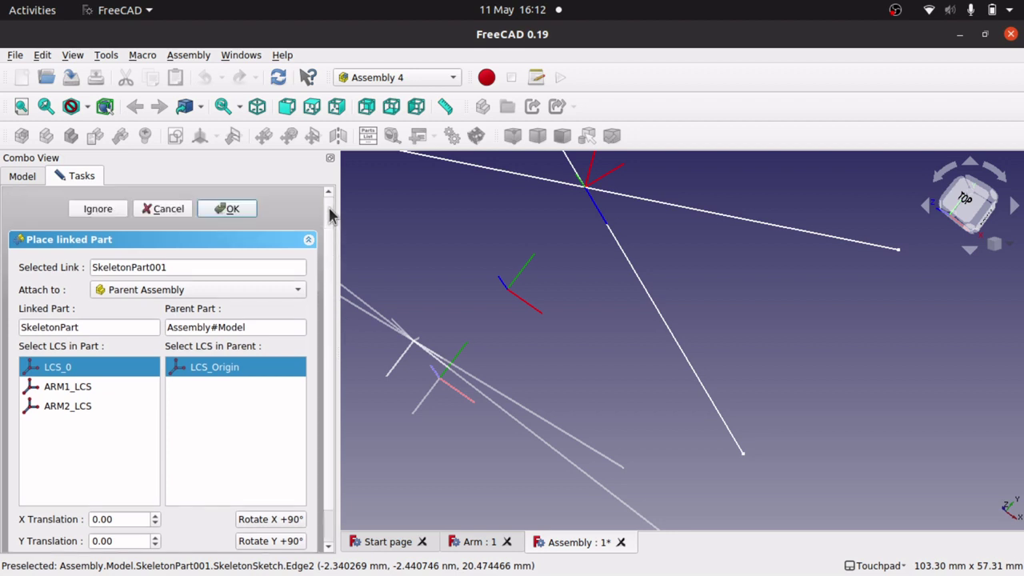
{"action": "left_click", "coordinate": [242, 211]}
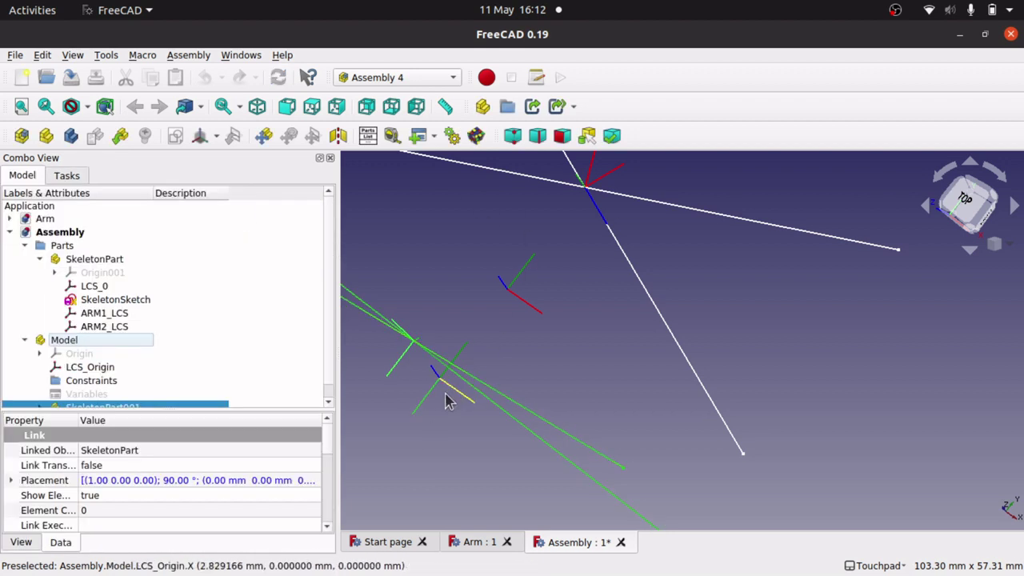
Step: Hide the original SkeletonPart in the Parts folder so that only its link in the Model is displayed
{"action": "left_click", "coordinate": [107, 262]}
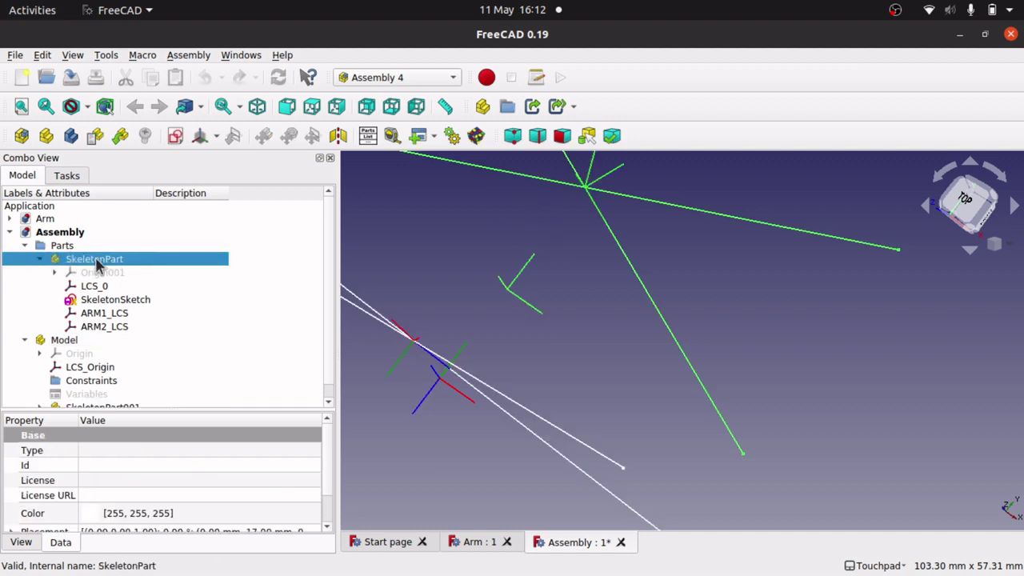
{"action": "key", "text": "space"}
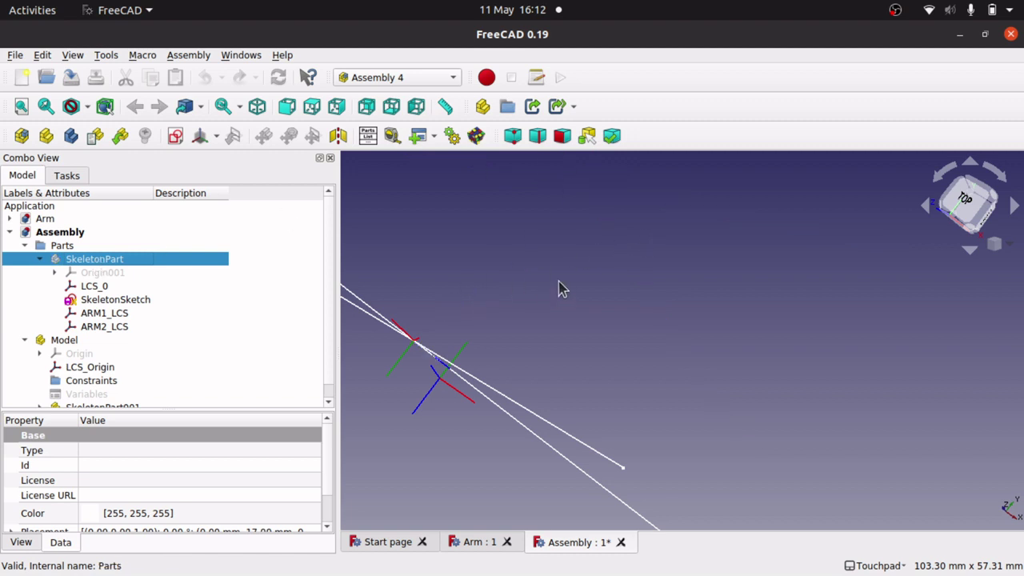
{"action": "mouse_move", "coordinate": [444, 372]}
{"action": "left_mouse_down", "text": "alt"}
{"action": "mouse_move", "coordinate": [537, 331]}
{"action": "mouse_move", "coordinate": [524, 314]}
{"action": "mouse_move", "coordinate": [441, 350]}
{"action": "mouse_move", "coordinate": [480, 328]}
{"action": "left_mouse_up", "text": "alt"}
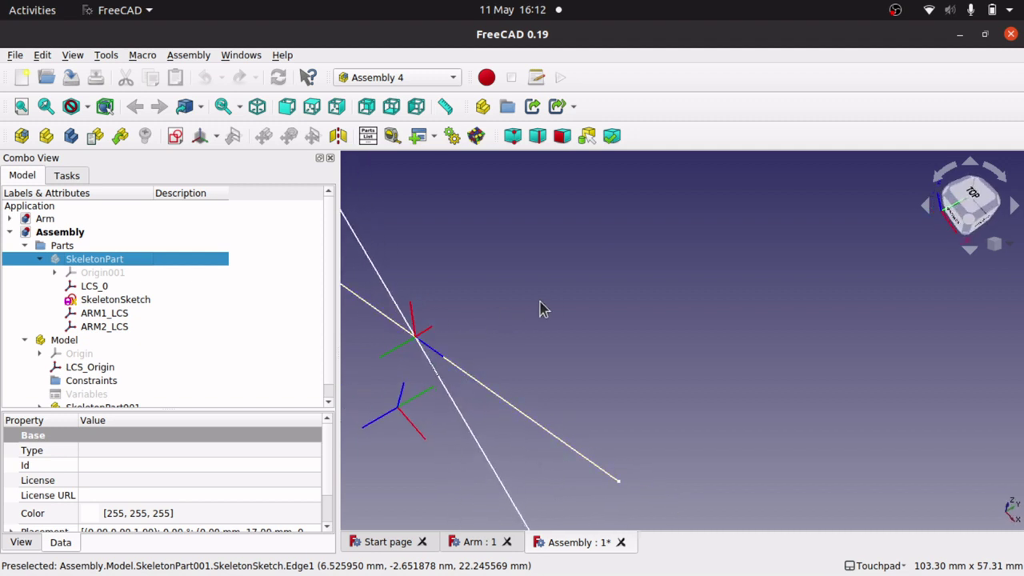
{"action": "left_click", "coordinate": [543, 310]}
{"action": "scroll", "coordinate": [542, 309], "scroll_direction": "left", "scroll_amount": 5}
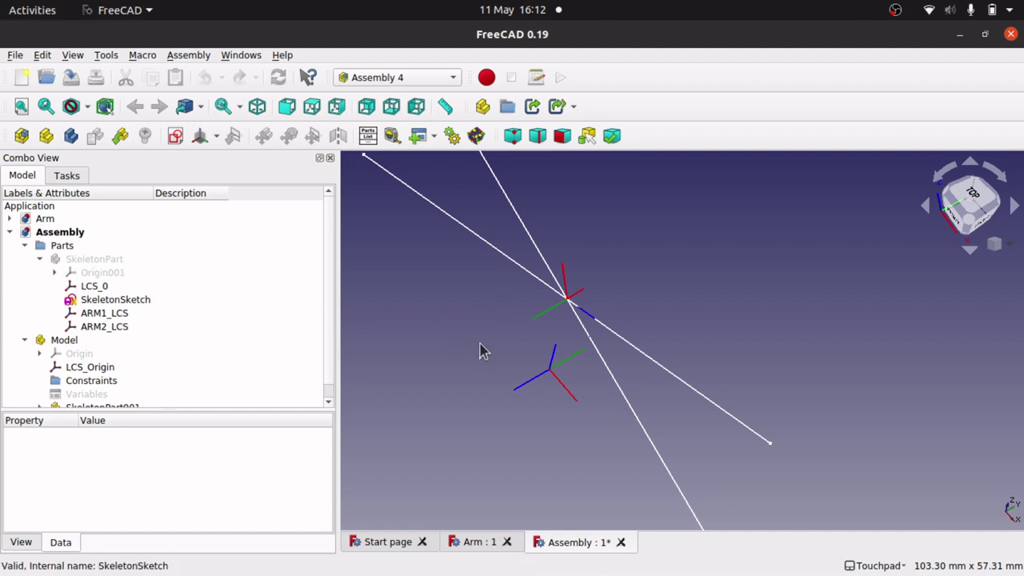
{"action": "left_click_drag", "start_coordinate": [530, 411], "coordinate": [636, 292], "text": "alt"}
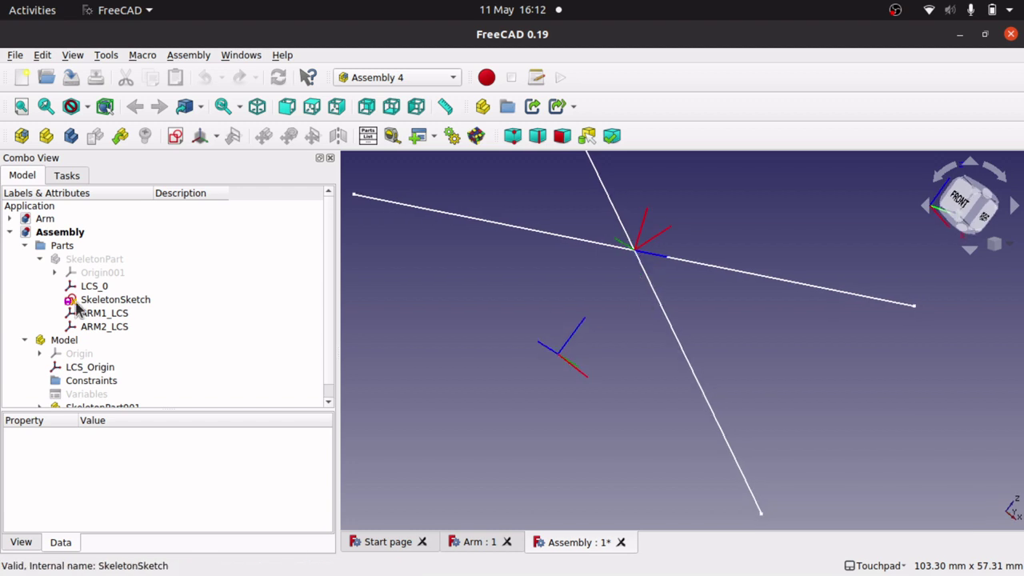
Step: Examine the original SkeletonPart's contents in the Parts folder and its link inside the Model
{"action": "left_click", "coordinate": [38, 258]}
{"action": "left_click", "coordinate": [87, 260]}
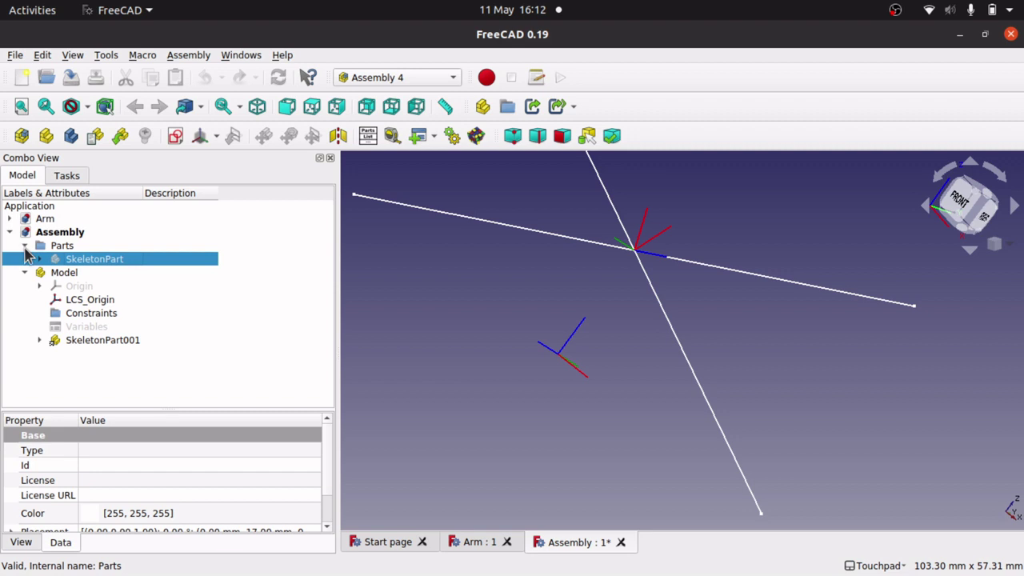
{"action": "left_click", "coordinate": [39, 258]}
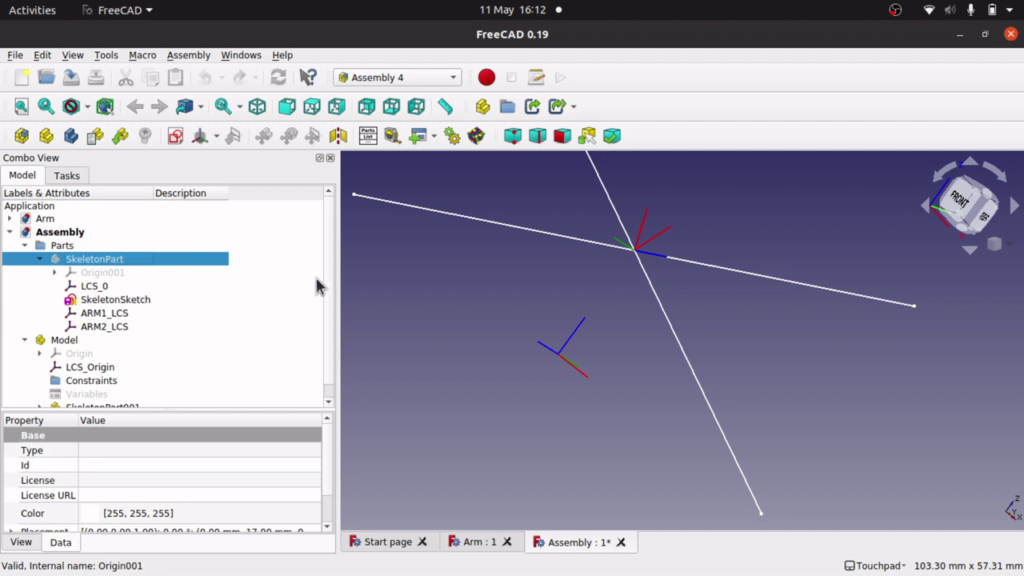
{"action": "scroll", "coordinate": [331, 304], "scroll_direction": "down", "scroll_amount": 1}
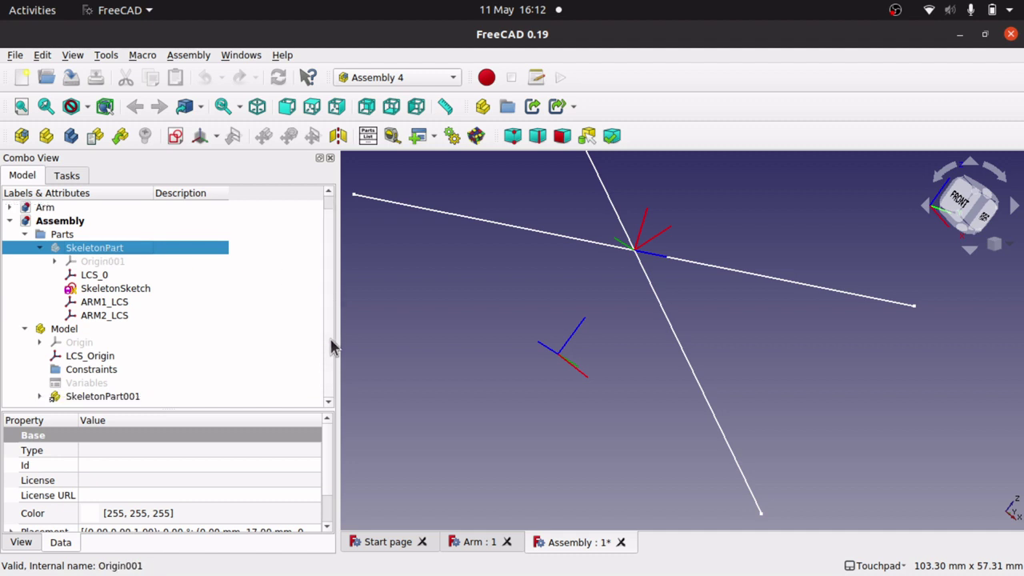
{"action": "left_click", "coordinate": [100, 398]}
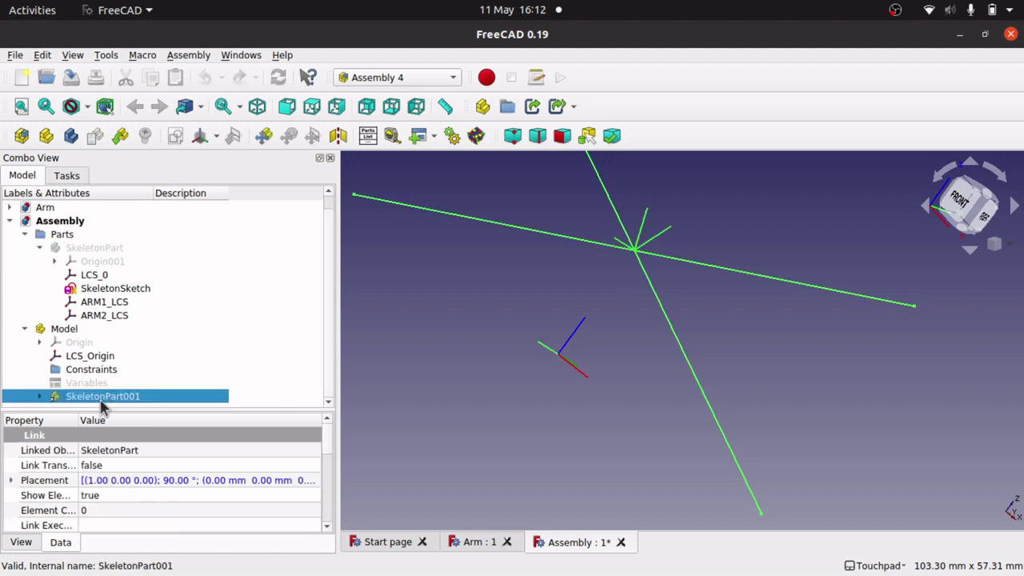
Step: Edit the SkeletonSketch inside the linked SkeletonPart, pulling the line endpoints inward so the crossed lines stand steeper, and leave the sketch
{"action": "left_click", "coordinate": [38, 396]}
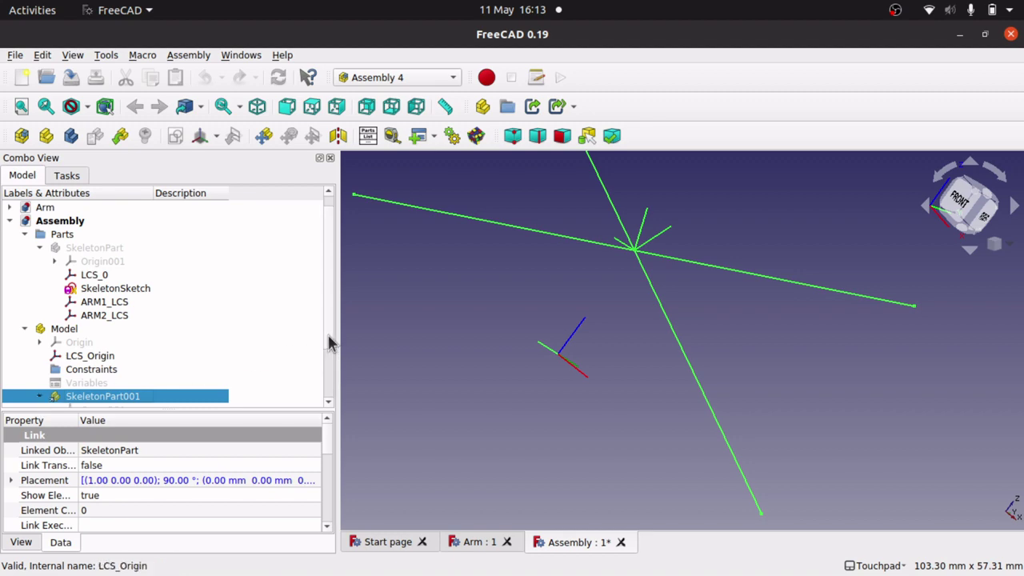
{"action": "scroll", "coordinate": [333, 401], "scroll_direction": "down", "scroll_amount": 5}
{"action": "double_click", "coordinate": [136, 368]}
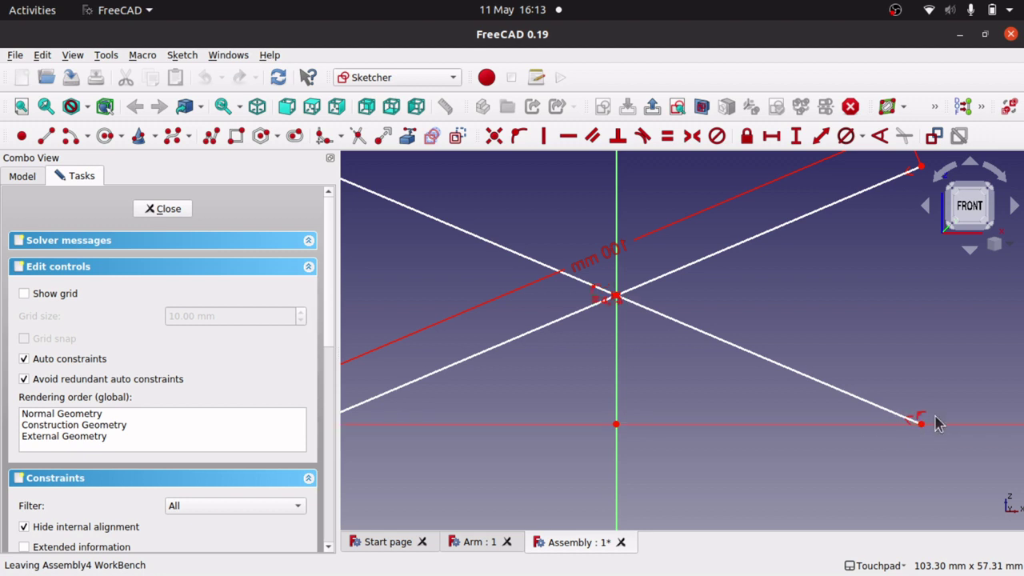
{"action": "mouse_move", "coordinate": [920, 421]}
{"action": "left_mouse_down"}
{"action": "mouse_move", "coordinate": [843, 429]}
{"action": "mouse_move", "coordinate": [912, 445]}
{"action": "mouse_move", "coordinate": [866, 429]}
{"action": "mouse_move", "coordinate": [856, 440]}
{"action": "mouse_move", "coordinate": [875, 444]}
{"action": "left_mouse_up"}
{"action": "left_click", "coordinate": [868, 444]}
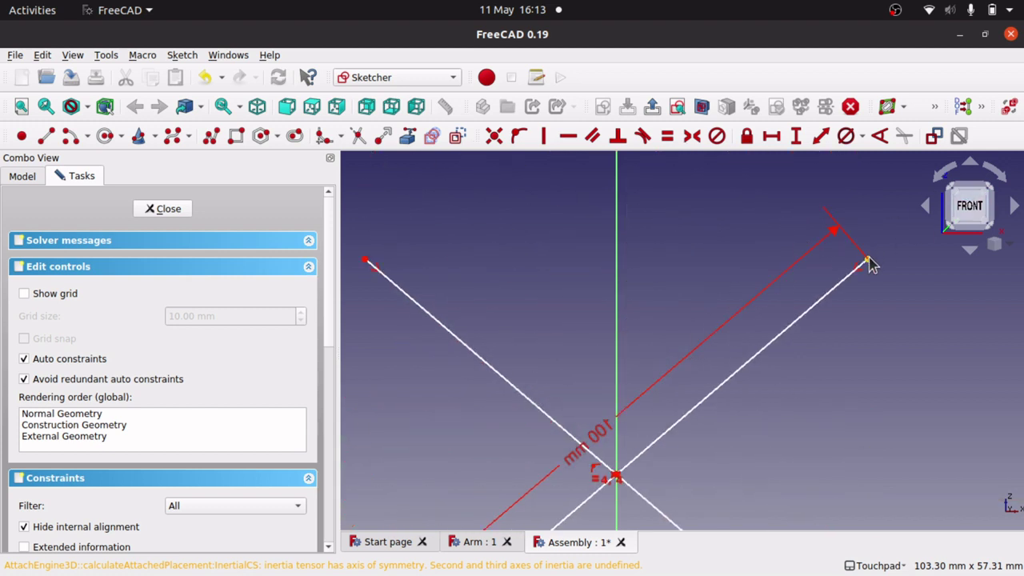
{"action": "left_click_drag", "start_coordinate": [871, 264], "coordinate": [725, 183]}
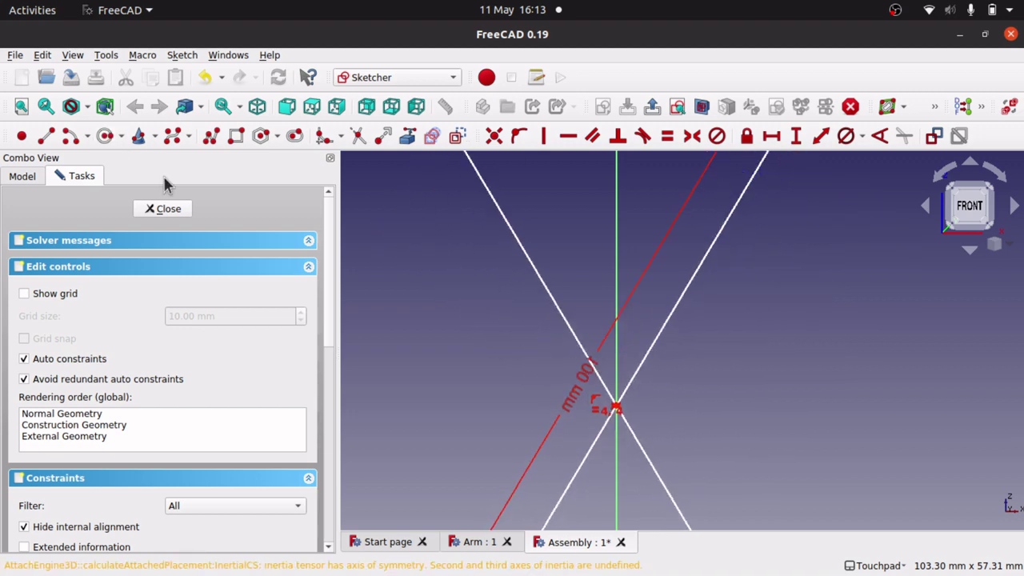
{"action": "left_click", "coordinate": [187, 212]}
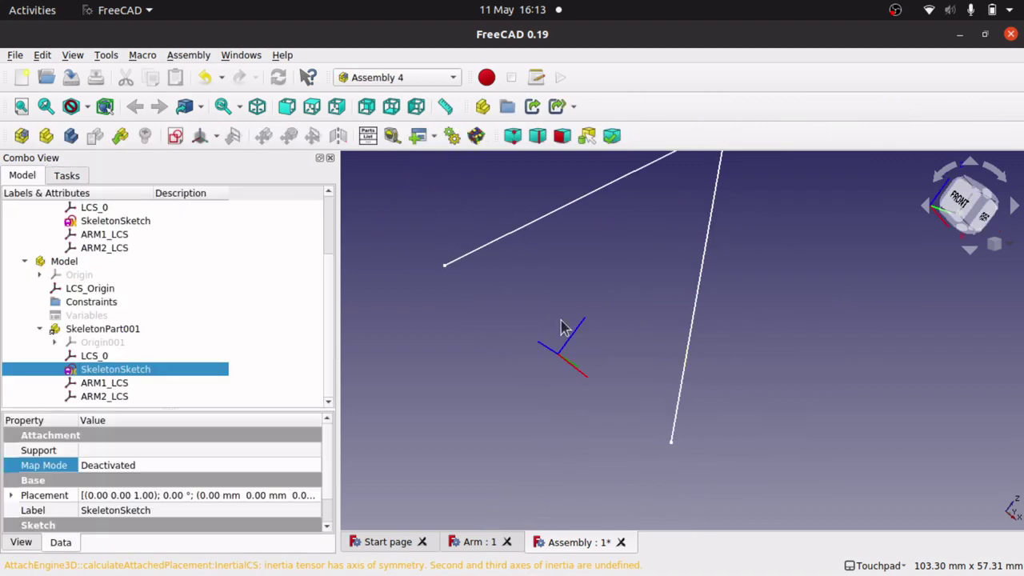
{"action": "left_click", "coordinate": [600, 284]}
Step: Insert a link to Arm#Part into the Model, named Arm_Part
{"action": "scroll", "coordinate": [726, 325], "scroll_direction": "up", "scroll_amount": 4}
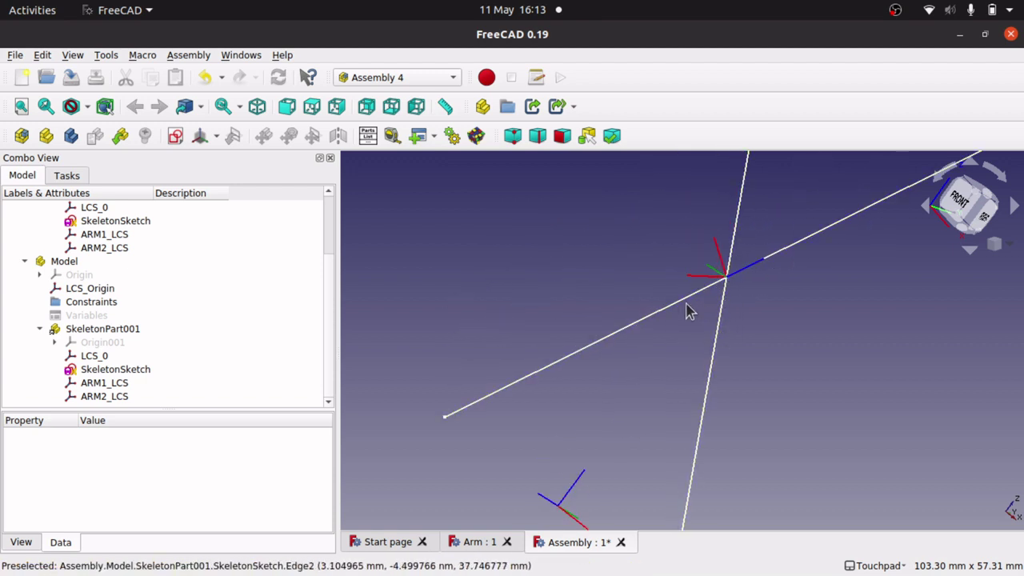
{"action": "scroll", "coordinate": [709, 288], "scroll_direction": "up", "scroll_amount": 1}
{"action": "scroll", "coordinate": [710, 288], "scroll_direction": "down", "scroll_amount": 12}
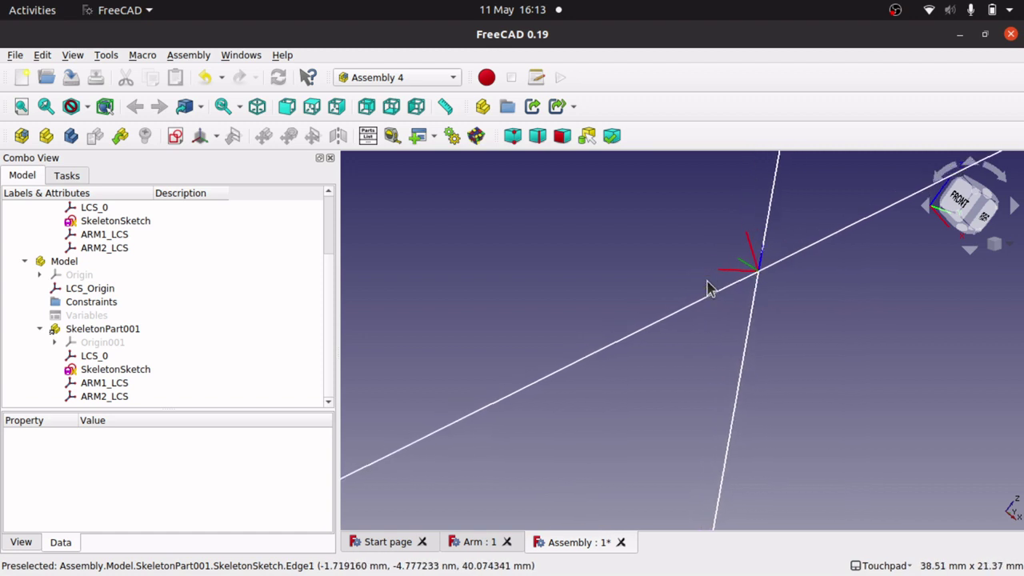
{"action": "scroll", "coordinate": [709, 288], "scroll_direction": "up", "scroll_amount": 15}
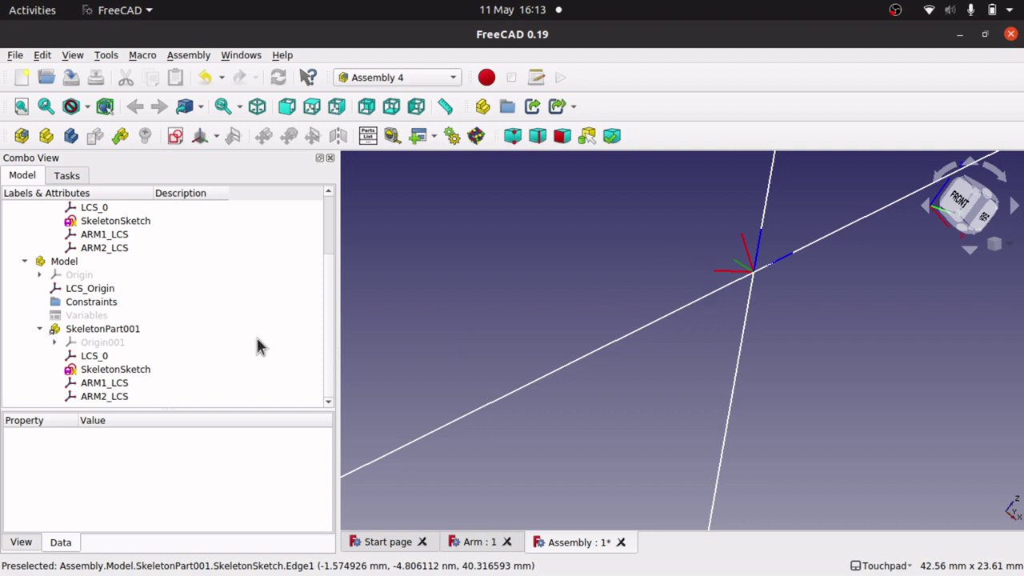
{"action": "left_click", "coordinate": [69, 267]}
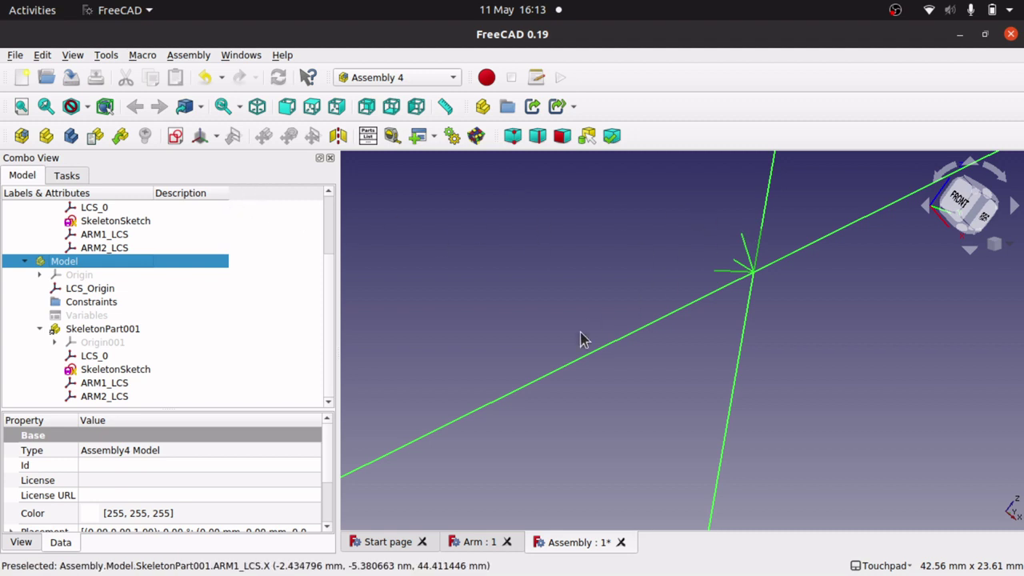
{"action": "scroll", "coordinate": [704, 331], "scroll_direction": "down", "scroll_amount": 5}
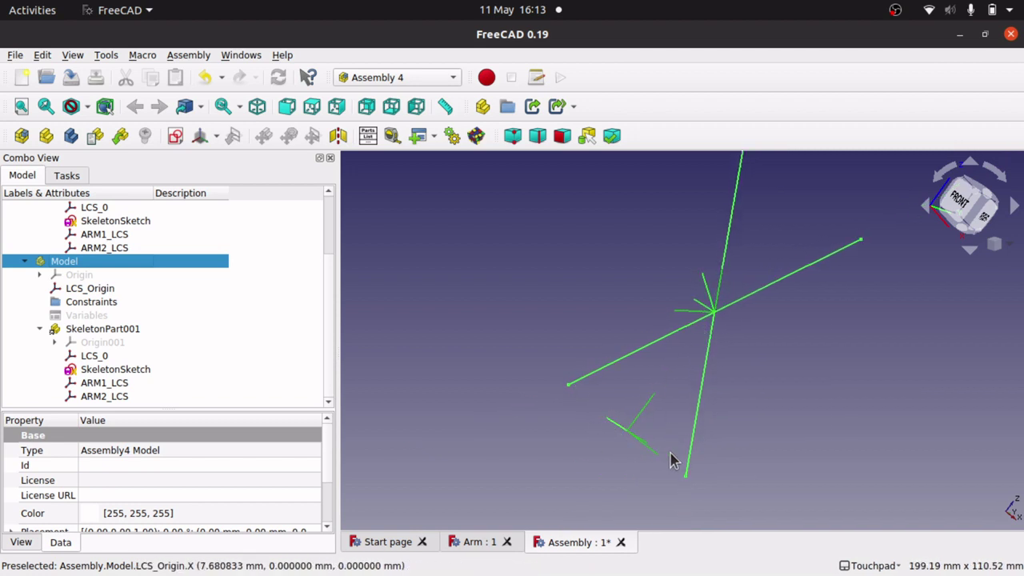
{"action": "left_click_drag", "start_coordinate": [648, 458], "coordinate": [744, 436], "text": "alt"}
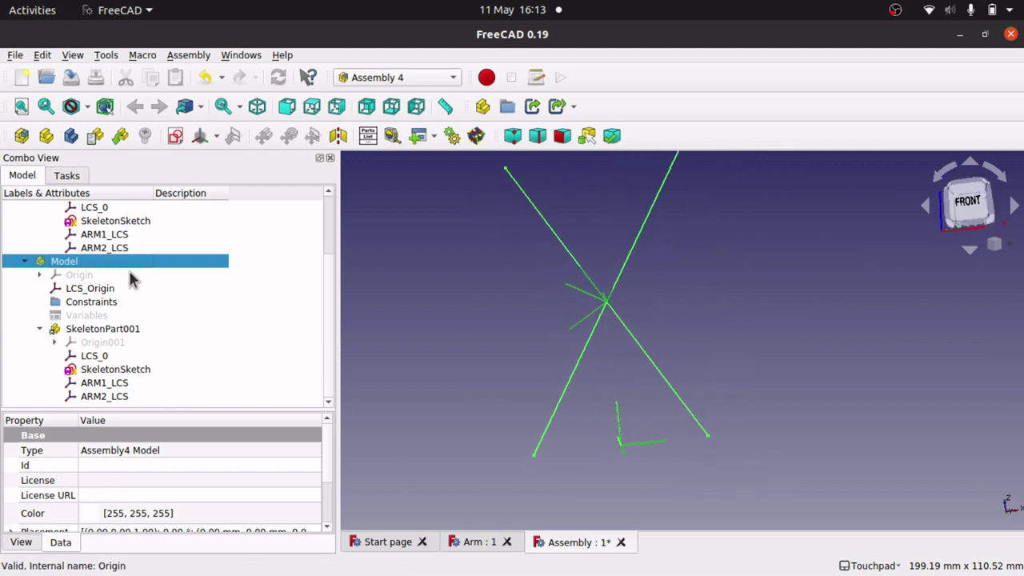
{"action": "left_click", "coordinate": [121, 137]}
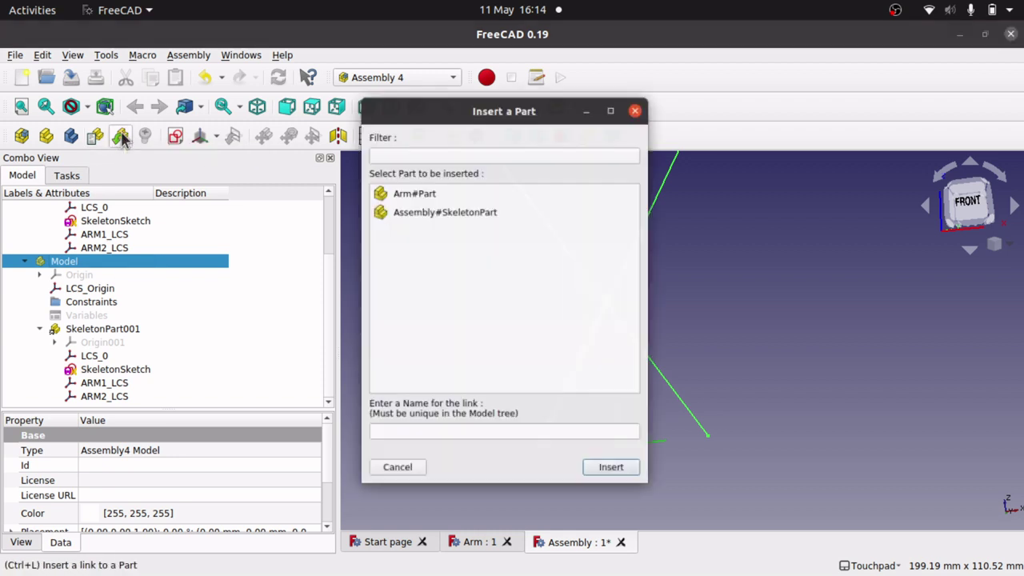
{"action": "left_click", "coordinate": [414, 183]}
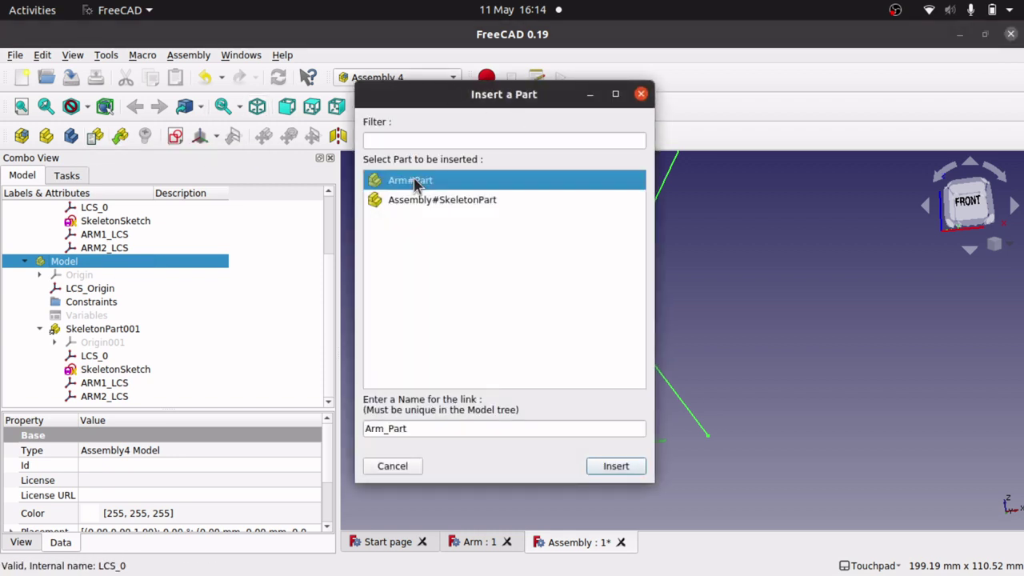
{"action": "left_click", "coordinate": [624, 471]}
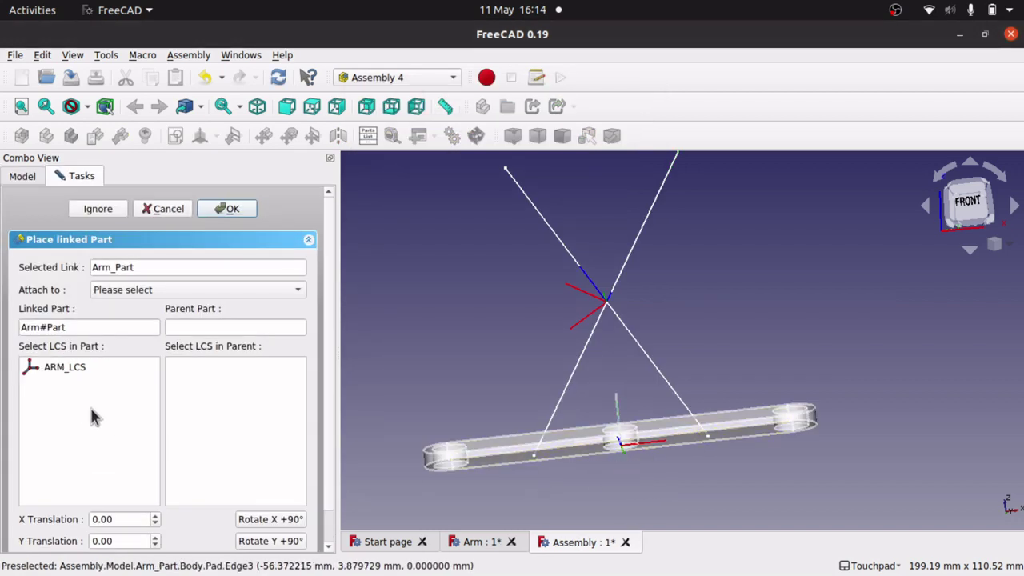
Step: Attach the arm link's ARM_LCS to ARM1_LCS of SkeletonPart001
{"action": "left_click", "coordinate": [64, 370]}
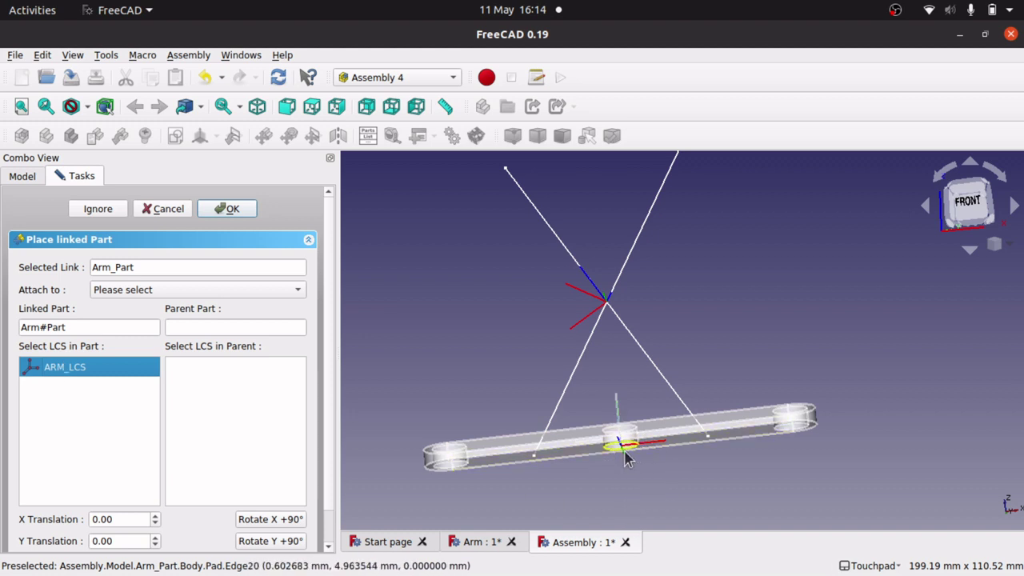
{"action": "left_click", "coordinate": [187, 290]}
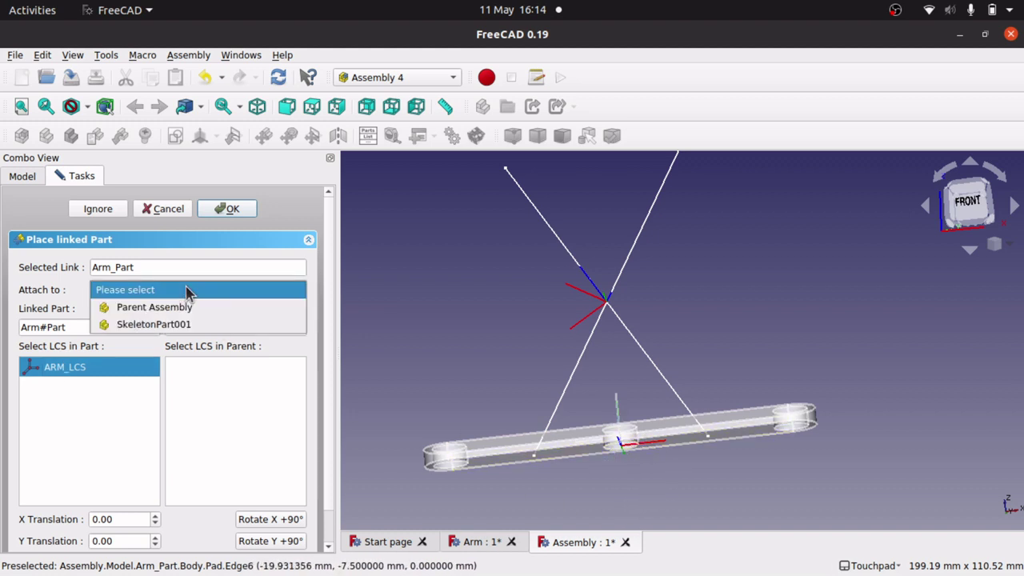
{"action": "left_click", "coordinate": [186, 324]}
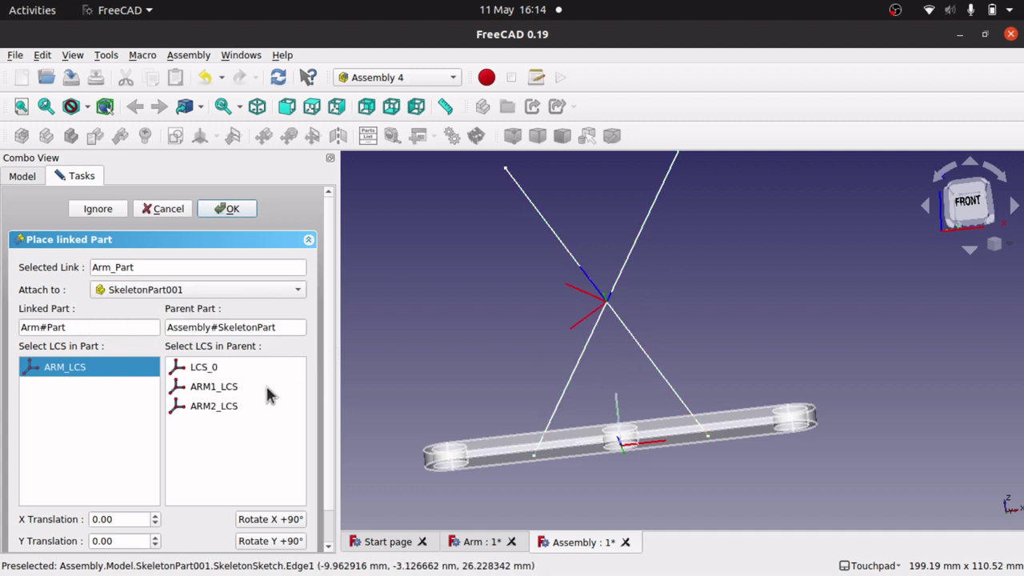
{"action": "left_click", "coordinate": [202, 369]}
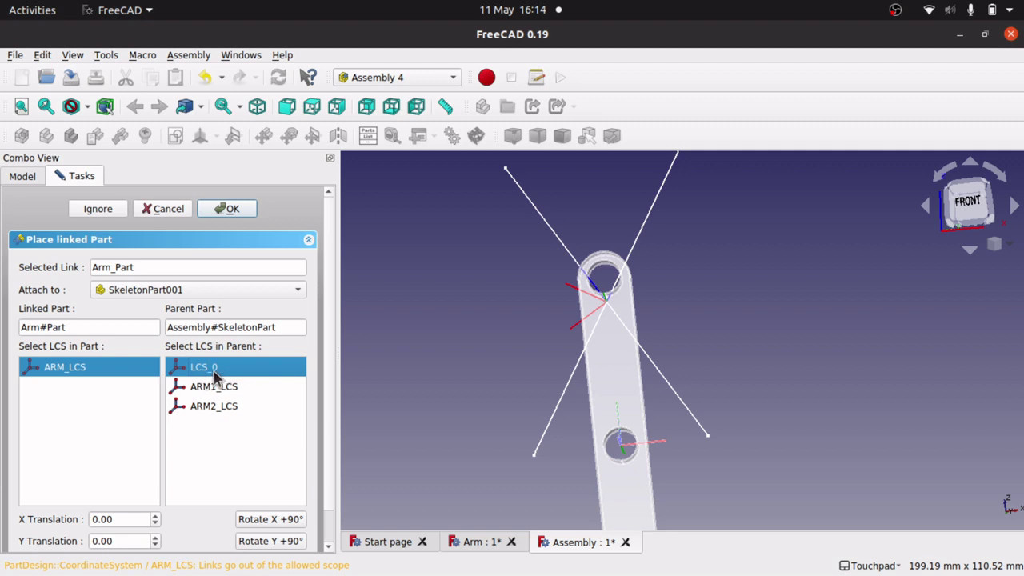
{"action": "left_click", "coordinate": [216, 389]}
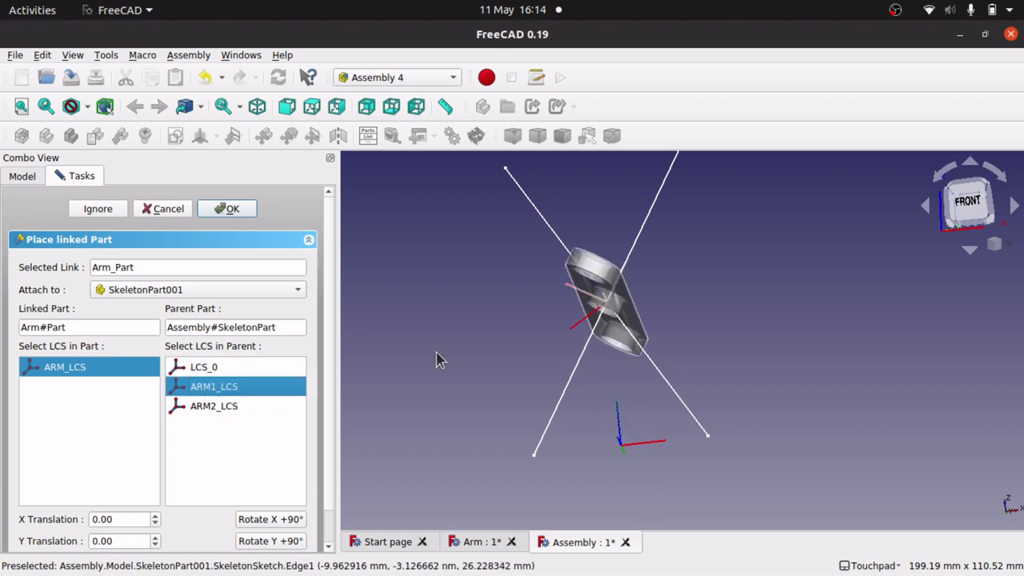
Step: Preview the arm attached to ARM2_LCS of the skeleton and return it to ARM1_LCS
{"action": "left_click", "coordinate": [200, 408]}
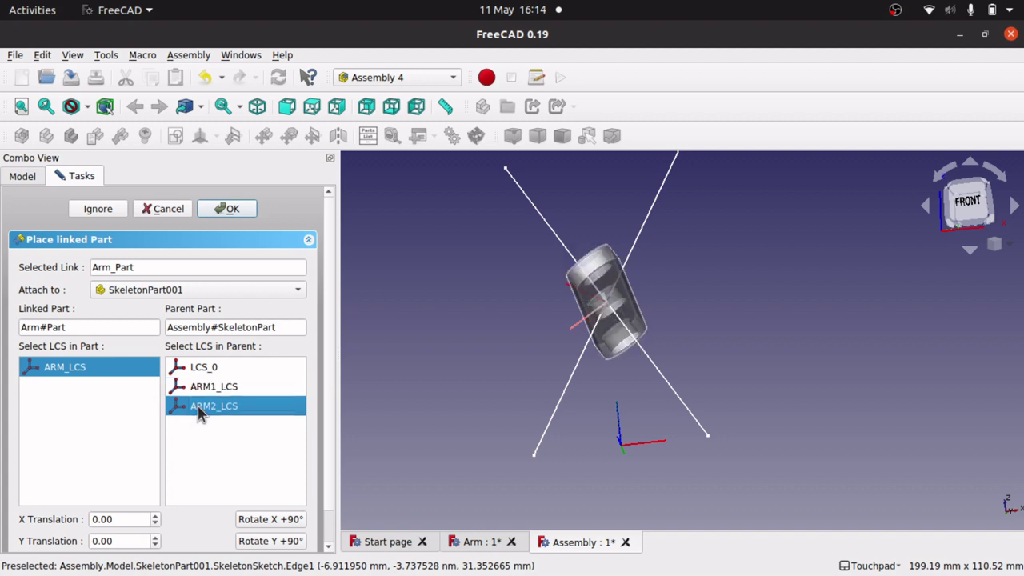
{"action": "left_click", "coordinate": [213, 388]}
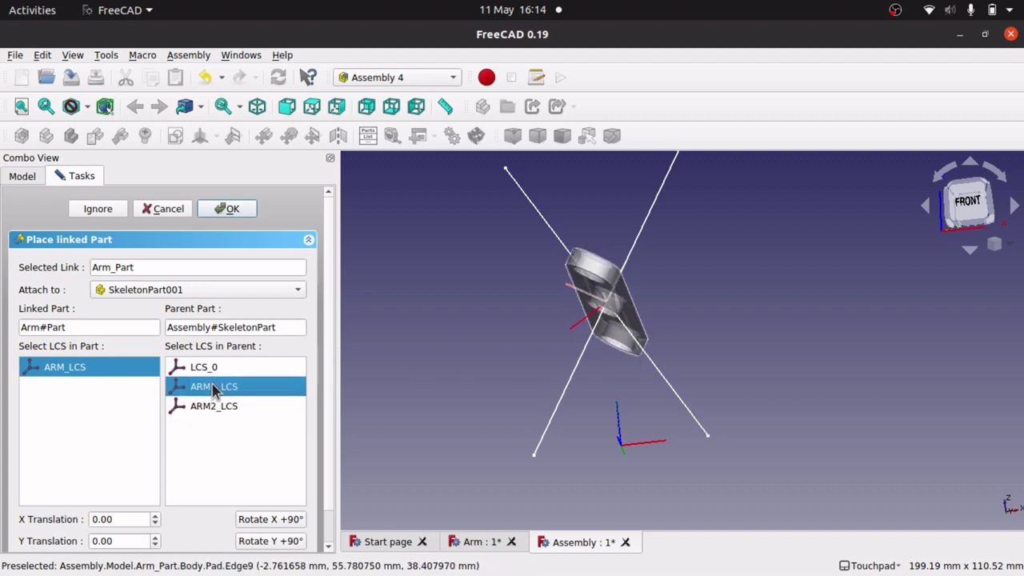
{"action": "left_click", "coordinate": [240, 408]}
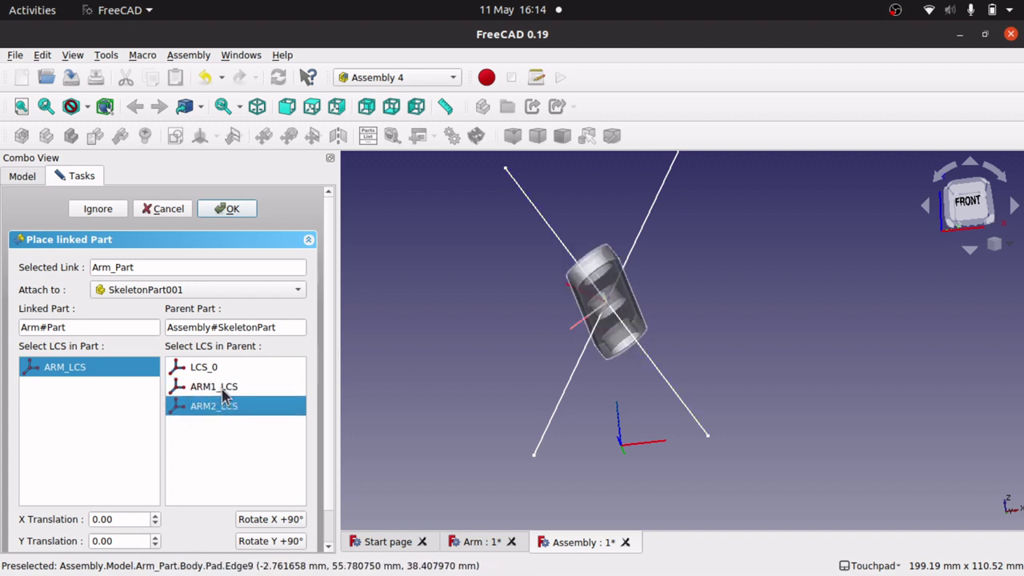
{"action": "left_click", "coordinate": [225, 389]}
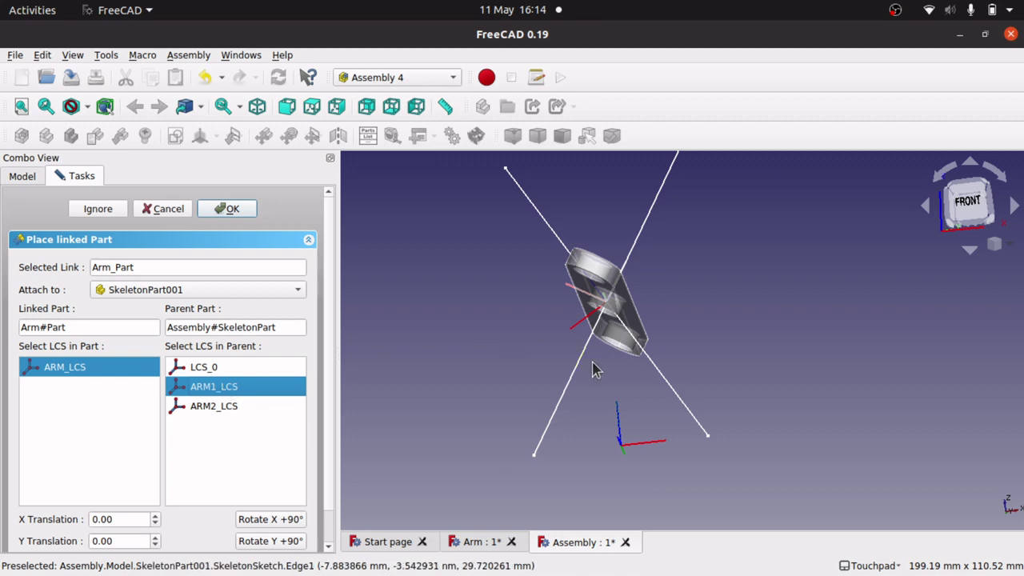
Step: Rotate the linked arm 90° about X to align it with the skeleton line and accept the placement
{"action": "left_click_drag", "start_coordinate": [584, 370], "coordinate": [575, 316], "text": "alt"}
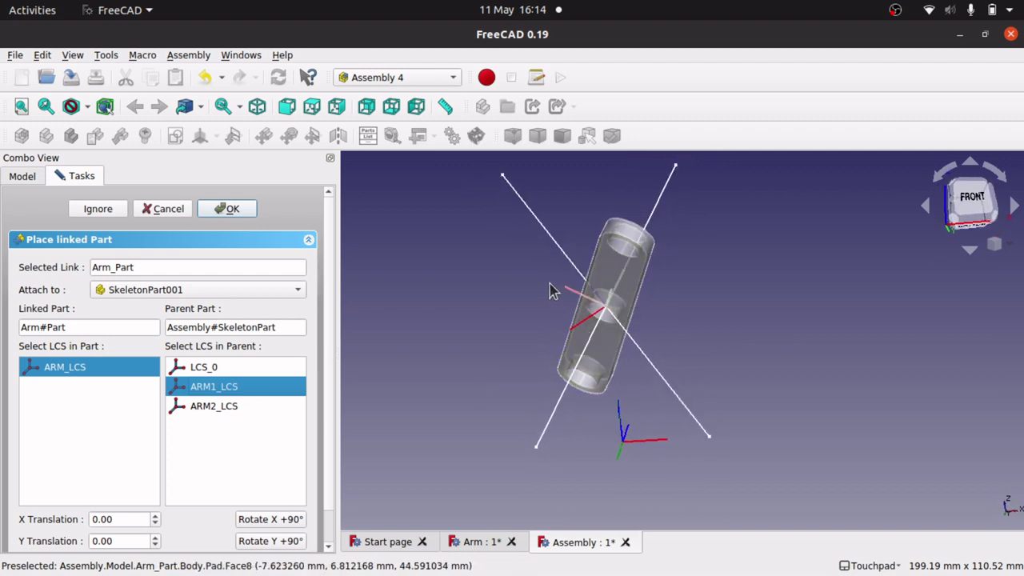
{"action": "left_click_drag", "start_coordinate": [626, 274], "coordinate": [951, 433], "text": "alt"}
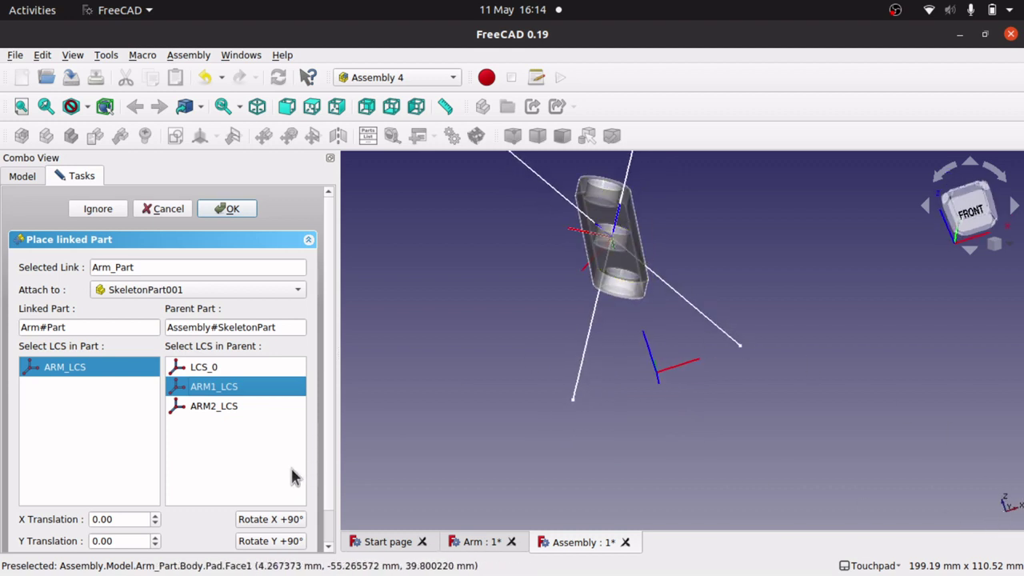
{"action": "left_click", "coordinate": [272, 520]}
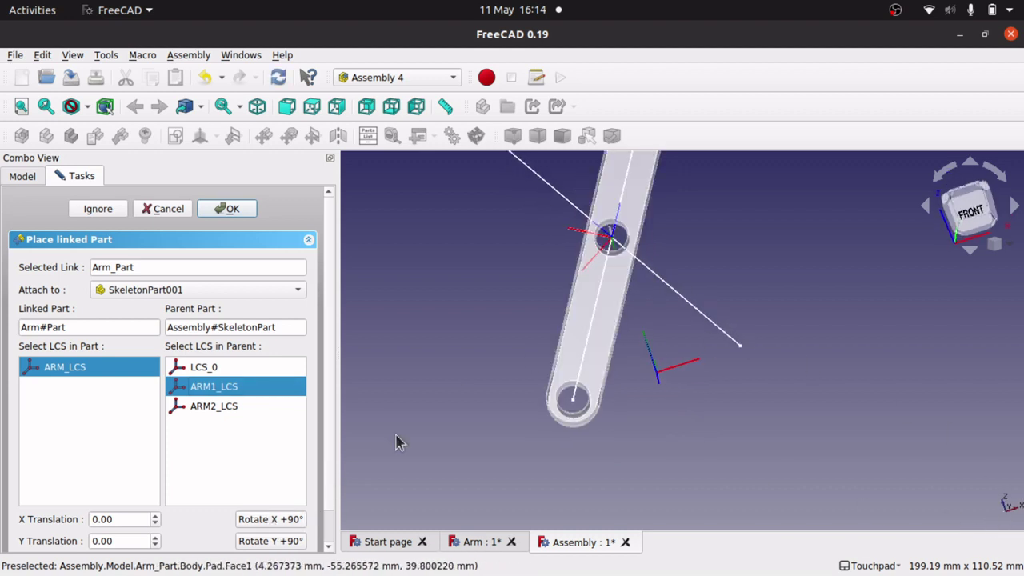
{"action": "left_click_drag", "start_coordinate": [400, 441], "coordinate": [793, 345], "text": "alt"}
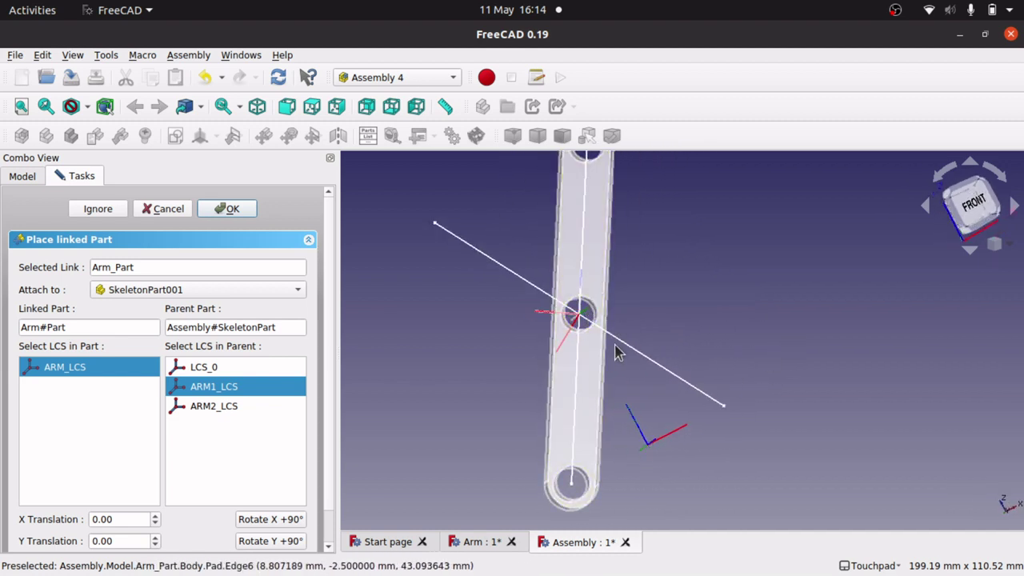
{"action": "left_click", "coordinate": [230, 210]}
{"action": "left_click_drag", "start_coordinate": [647, 232], "coordinate": [622, 275], "text": "alt"}
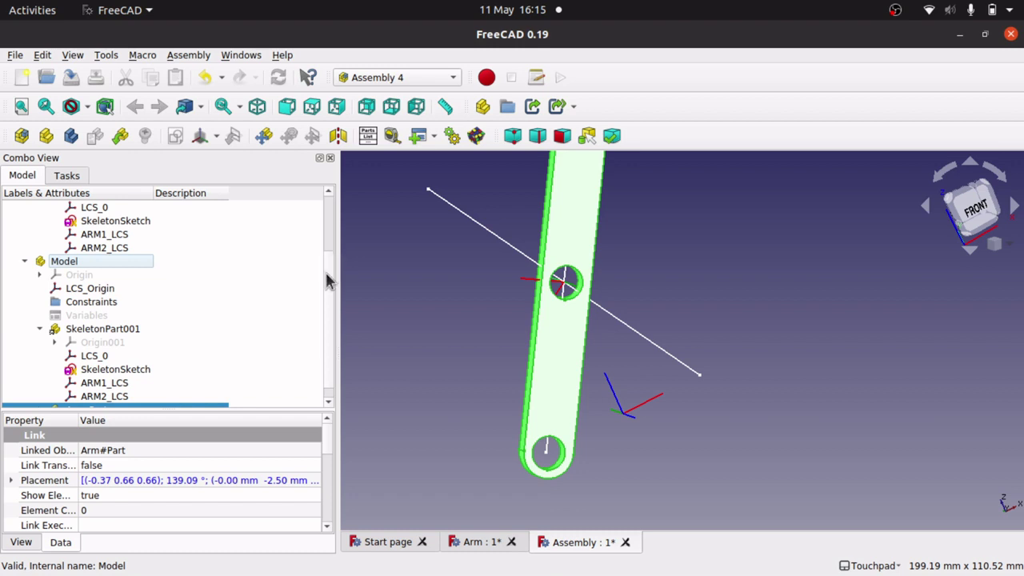
Step: Edit SkeletonSketch by moving the lower right line endpoint outward along the horizontal axis, and close the sketch
{"action": "scroll", "coordinate": [329, 336], "scroll_direction": "down", "scroll_amount": 1}
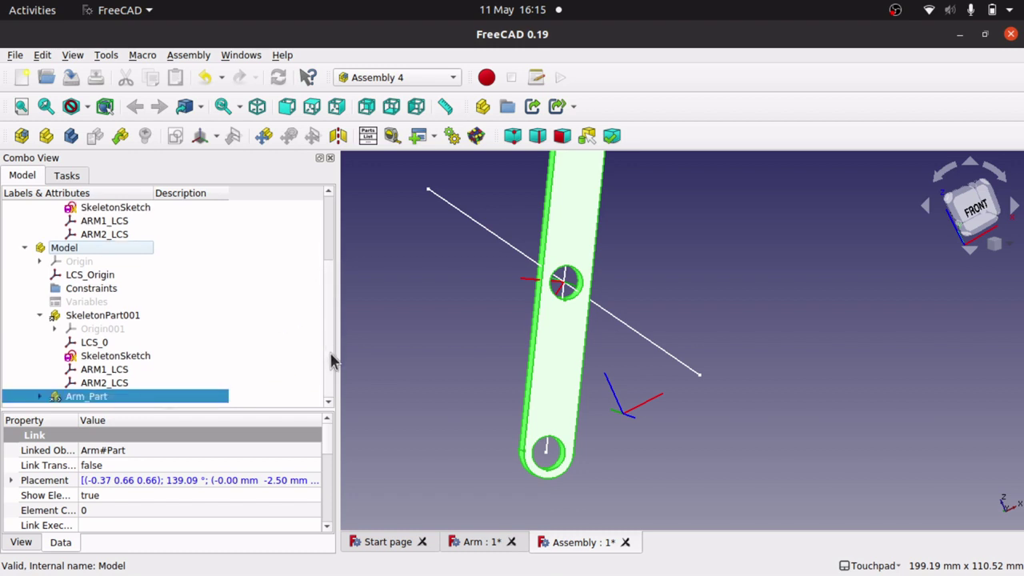
{"action": "double_click", "coordinate": [120, 358]}
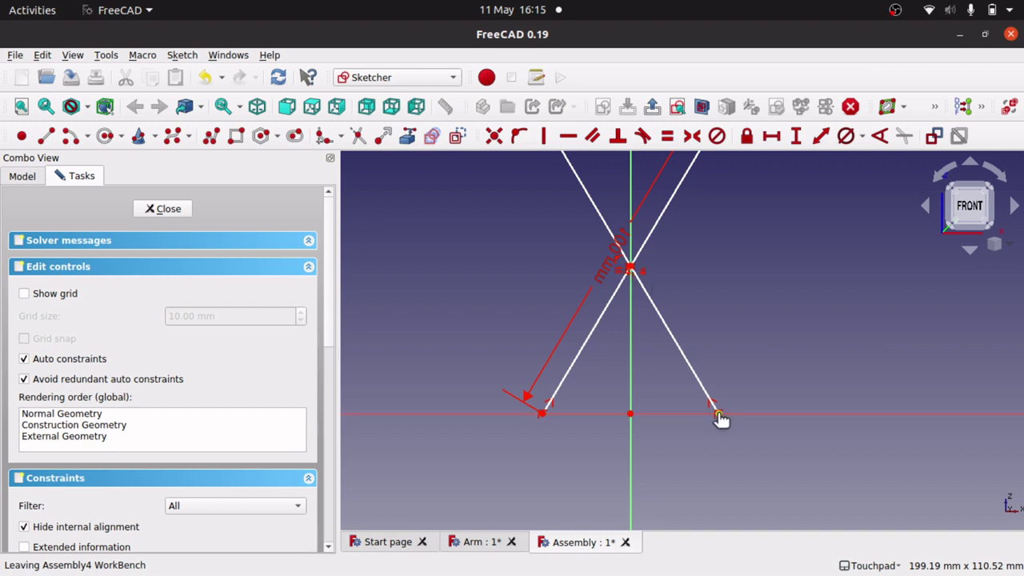
{"action": "left_click_drag", "start_coordinate": [718, 415], "coordinate": [746, 413]}
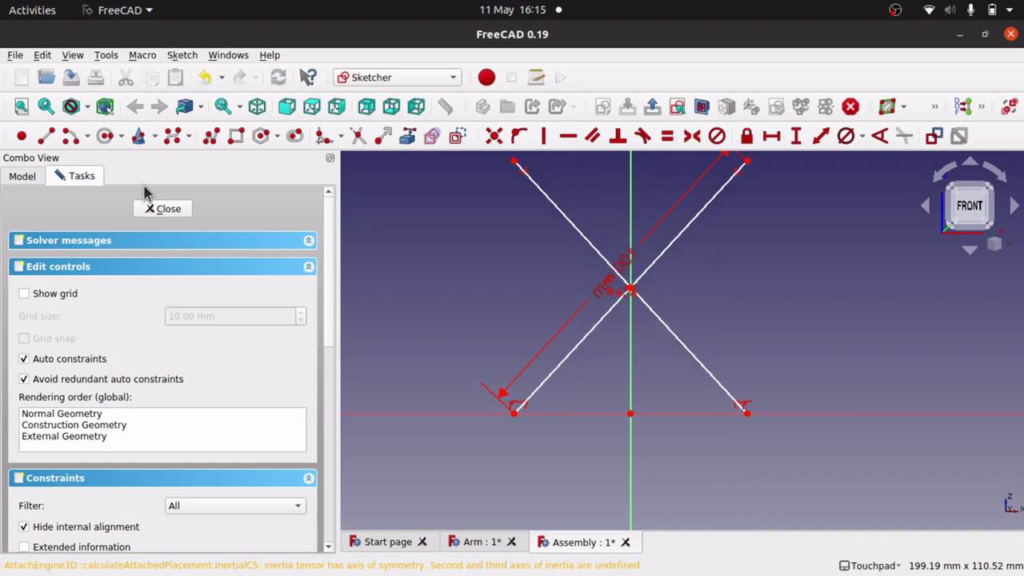
{"action": "left_click", "coordinate": [157, 209]}
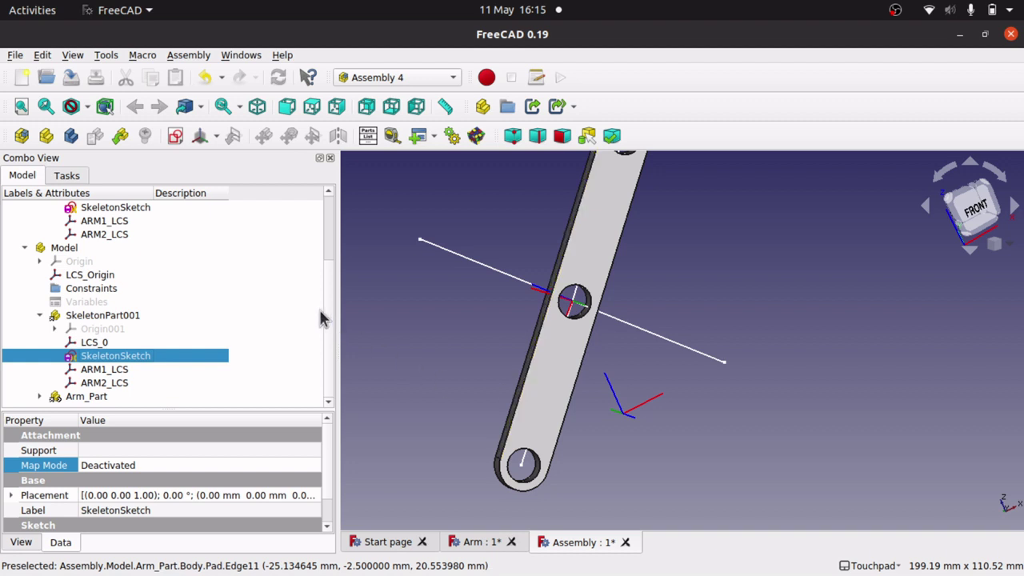
Step: Insert a second link to Arm#Part into the assembly Model
{"action": "scroll", "coordinate": [330, 292], "scroll_direction": "up", "scroll_amount": 1}
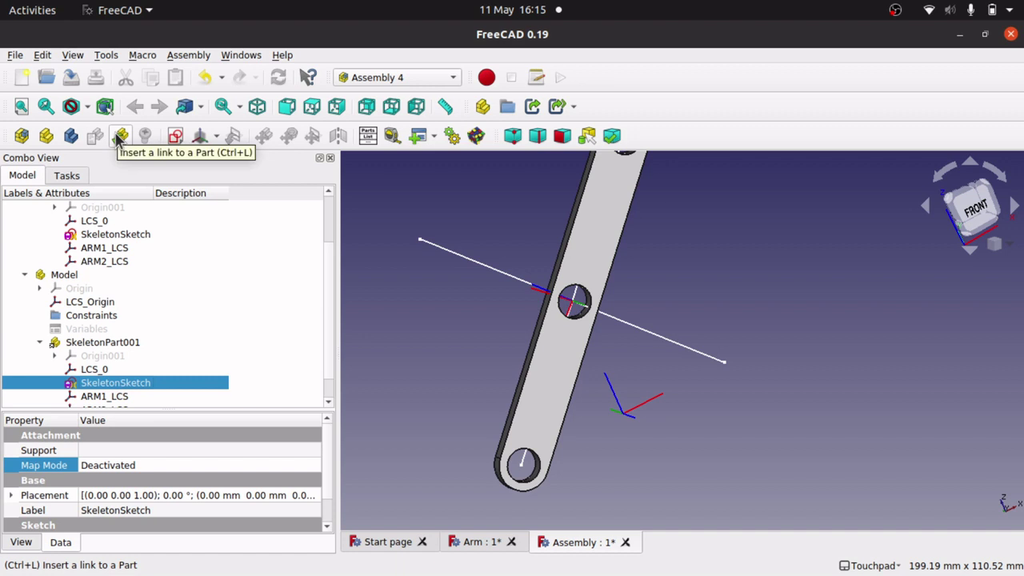
{"action": "left_click", "coordinate": [56, 277]}
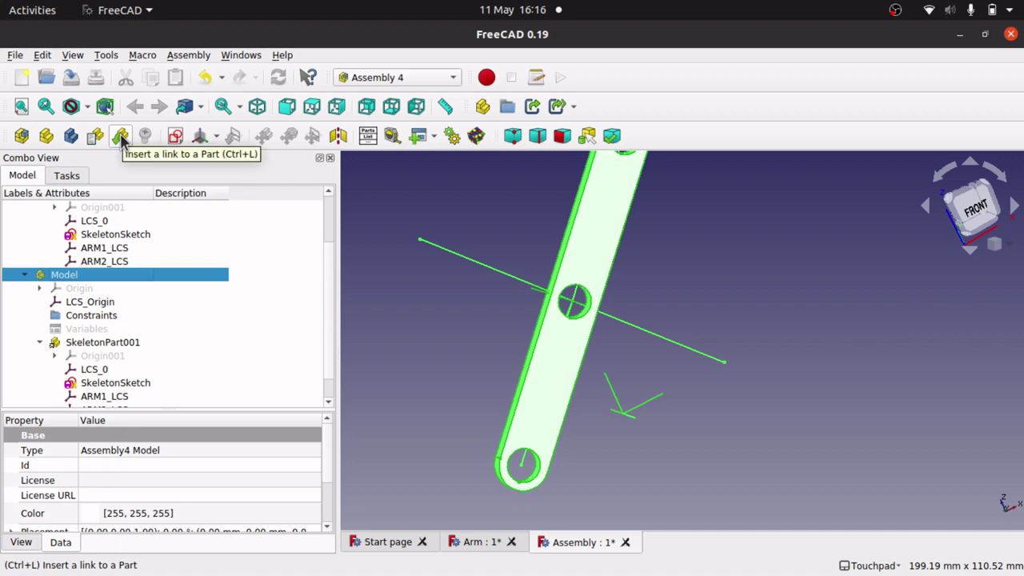
{"action": "left_click", "coordinate": [189, 56]}
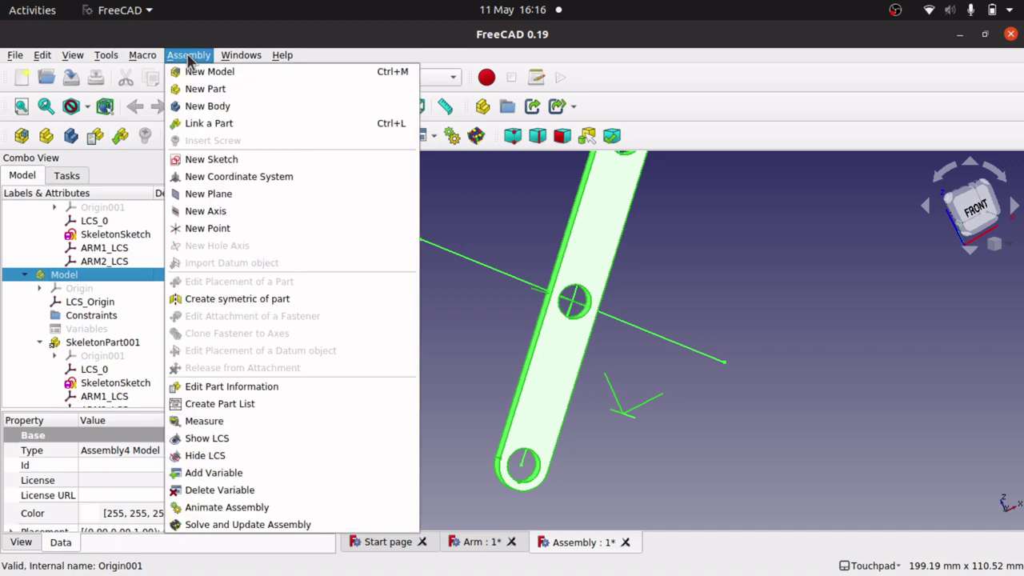
{"action": "left_click", "coordinate": [206, 127]}
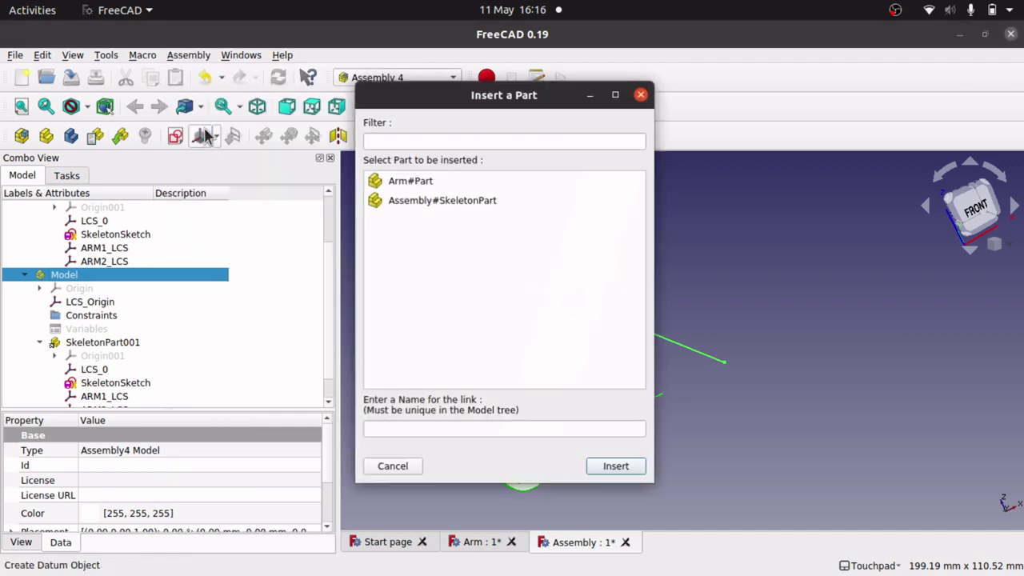
{"action": "left_click", "coordinate": [411, 184]}
{"action": "left_click", "coordinate": [615, 466]}
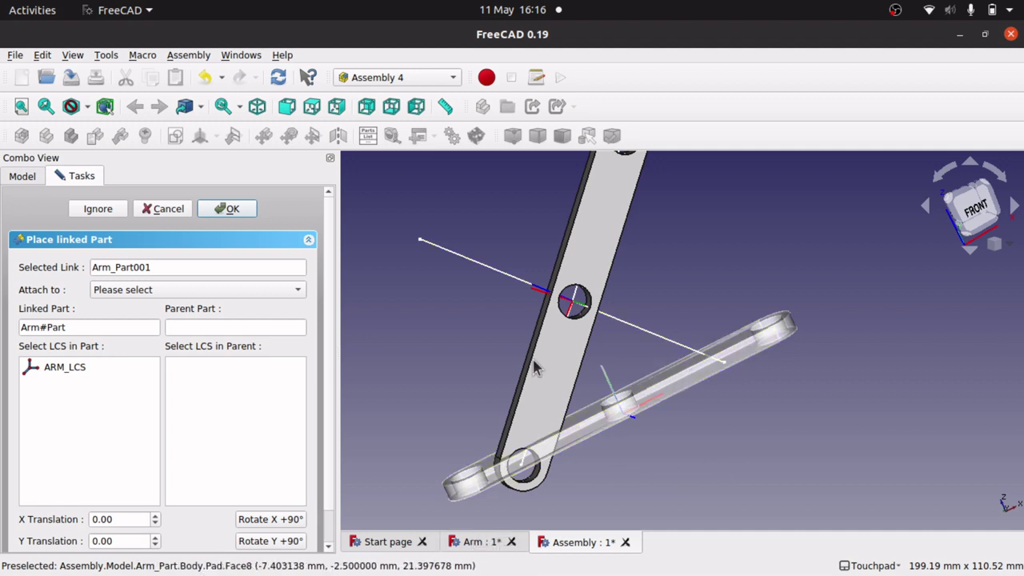
Step: Attach the second arm's ARM_LCS to ARM2_LCS of SkeletonPart001 and rotate it 90° about X
{"action": "left_click", "coordinate": [58, 366]}
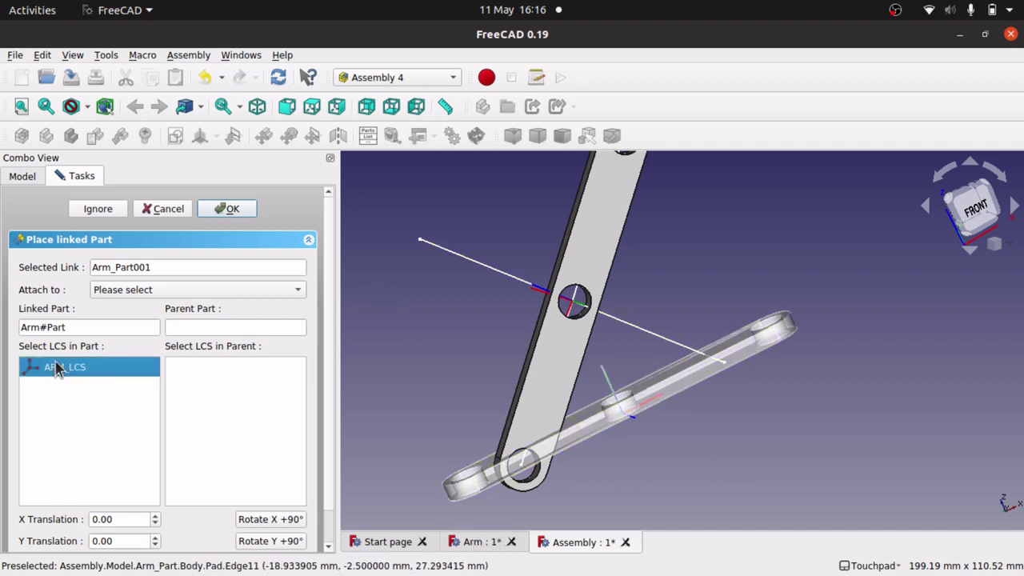
{"action": "left_click", "coordinate": [281, 291]}
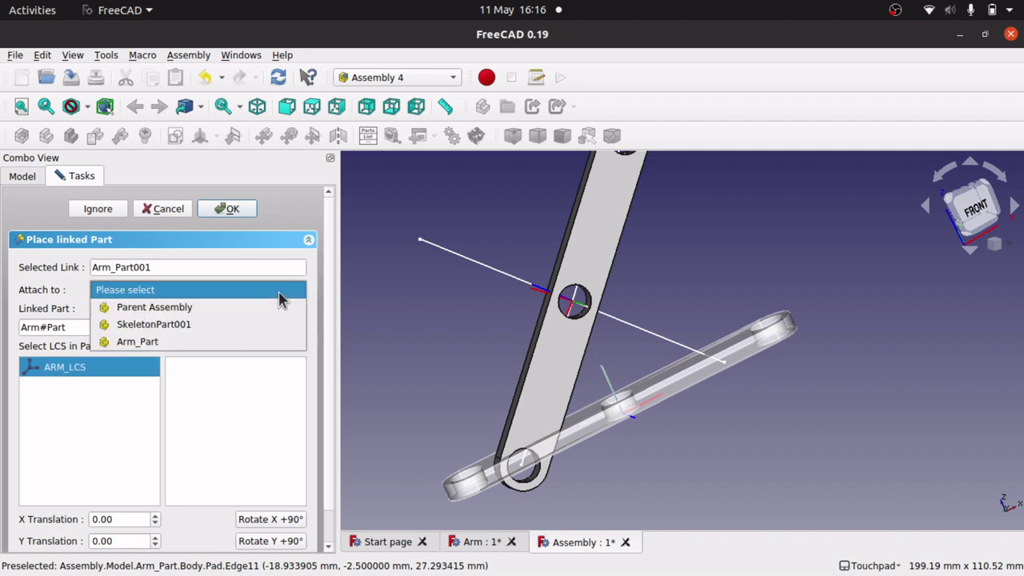
{"action": "left_click", "coordinate": [214, 324]}
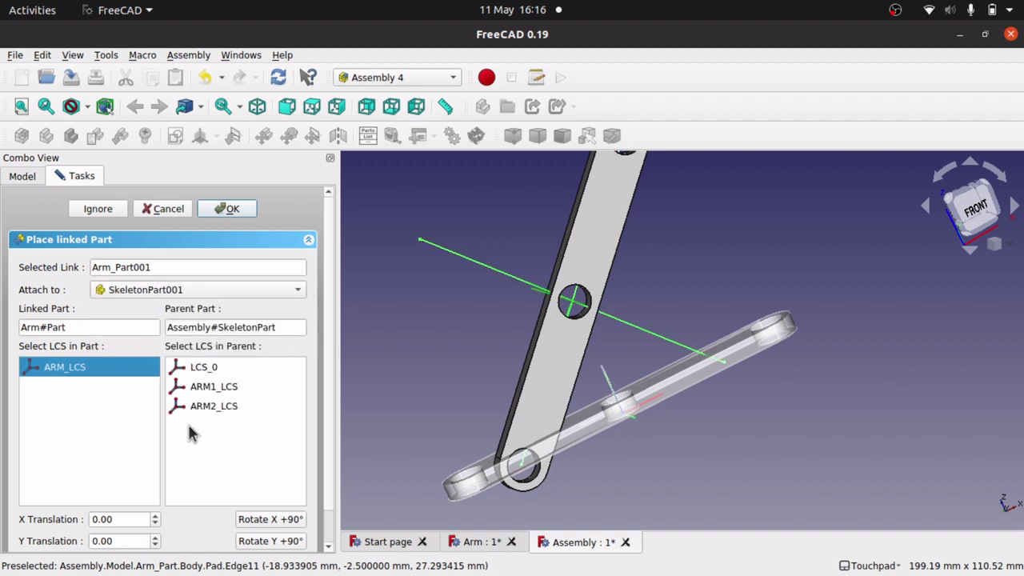
{"action": "left_click", "coordinate": [225, 407]}
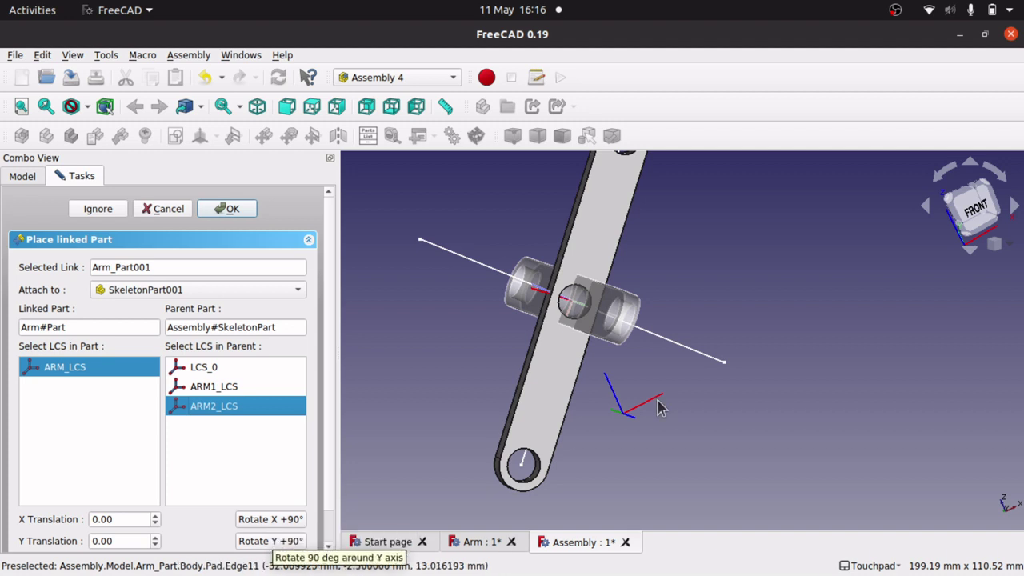
{"action": "left_click", "coordinate": [270, 521]}
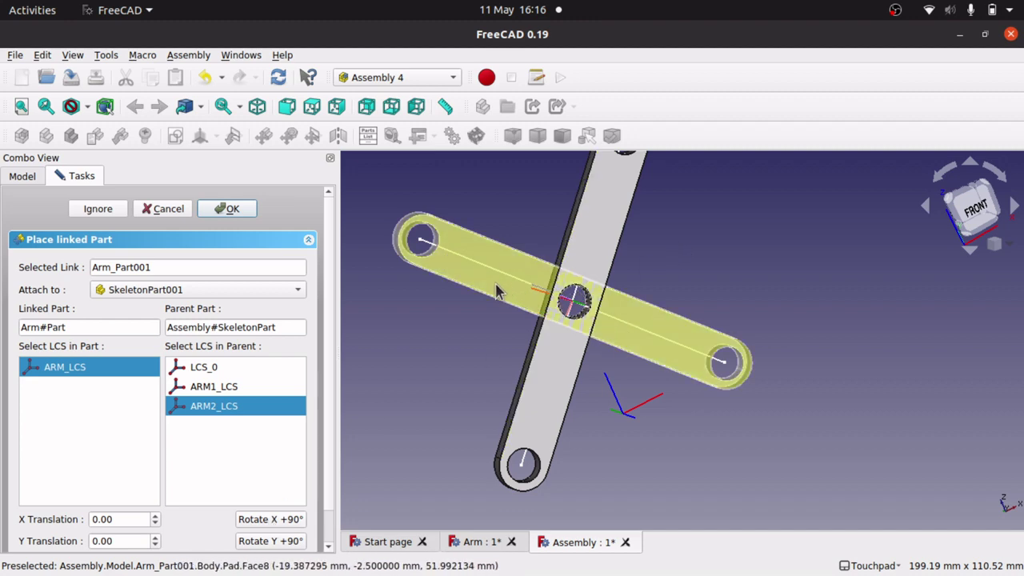
Step: Set the second arm's Y translation to 5.00 to offset it from the first arm
{"action": "left_click_drag", "start_coordinate": [528, 302], "coordinate": [512, 277], "text": "alt"}
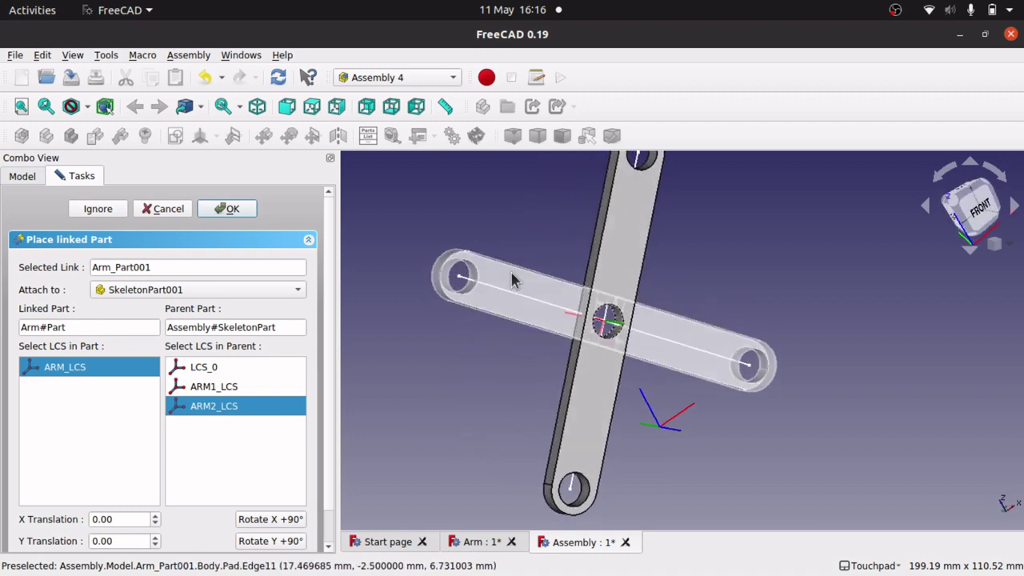
{"action": "left_click_drag", "start_coordinate": [530, 238], "coordinate": [670, 263], "text": "alt"}
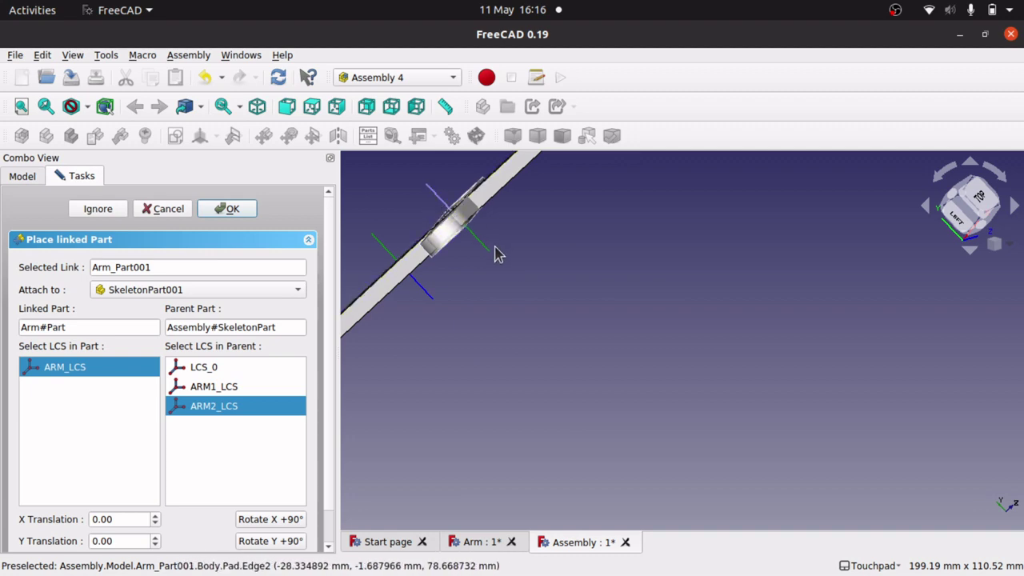
{"action": "left_click_drag", "start_coordinate": [496, 251], "coordinate": [547, 300], "text": "alt"}
{"action": "middle_click_drag", "start_coordinate": [529, 277], "coordinate": [496, 266]}
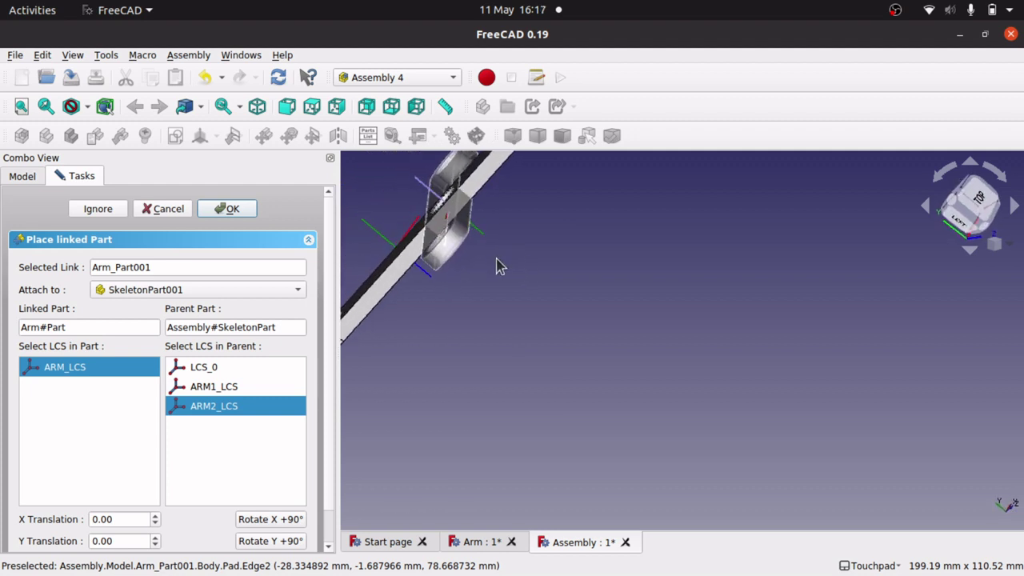
{"action": "key", "text": "v"}
{"action": "key", "text": "f"}
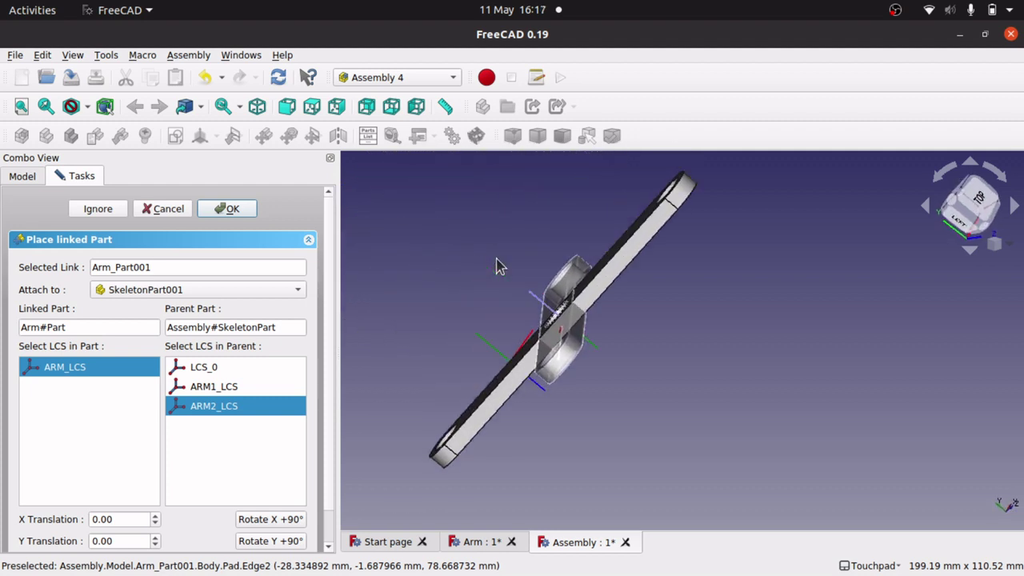
{"action": "left_click", "coordinate": [326, 528]}
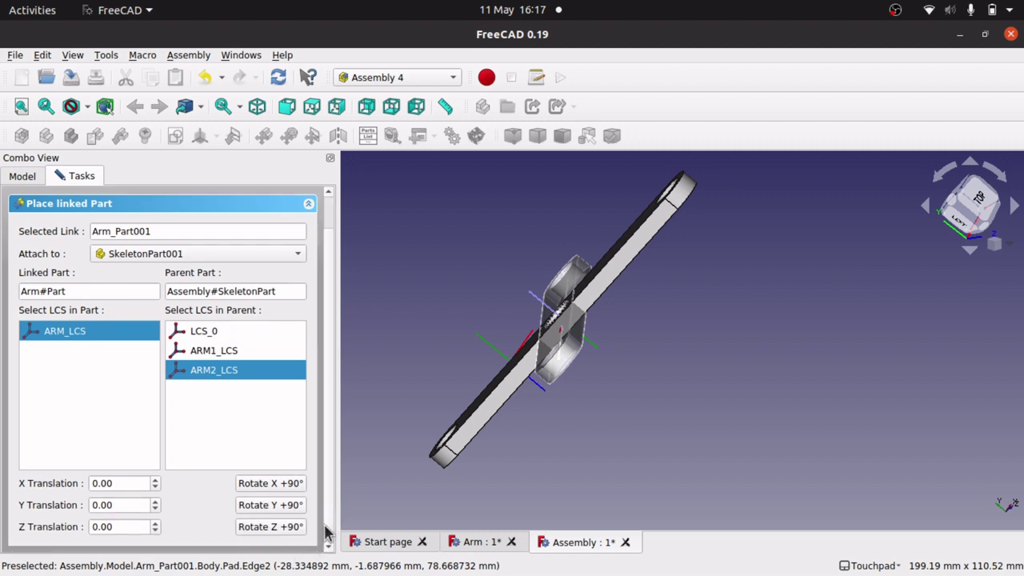
{"action": "left_click", "coordinate": [119, 504]}
{"action": "scroll", "coordinate": [119, 504], "scroll_direction": "up", "scroll_amount": 1}
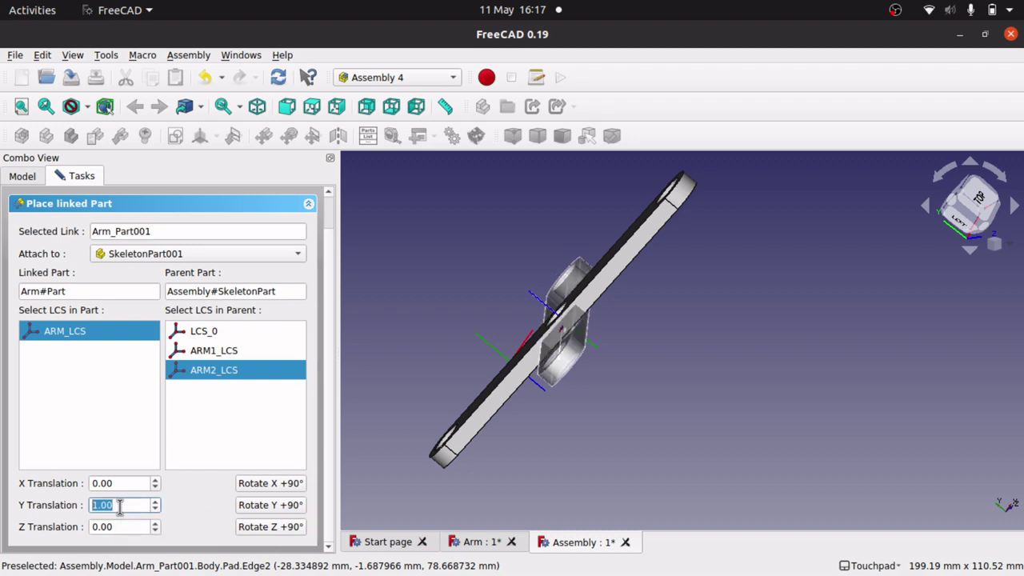
{"action": "scroll", "coordinate": [119, 504], "scroll_direction": "up", "scroll_amount": 4}
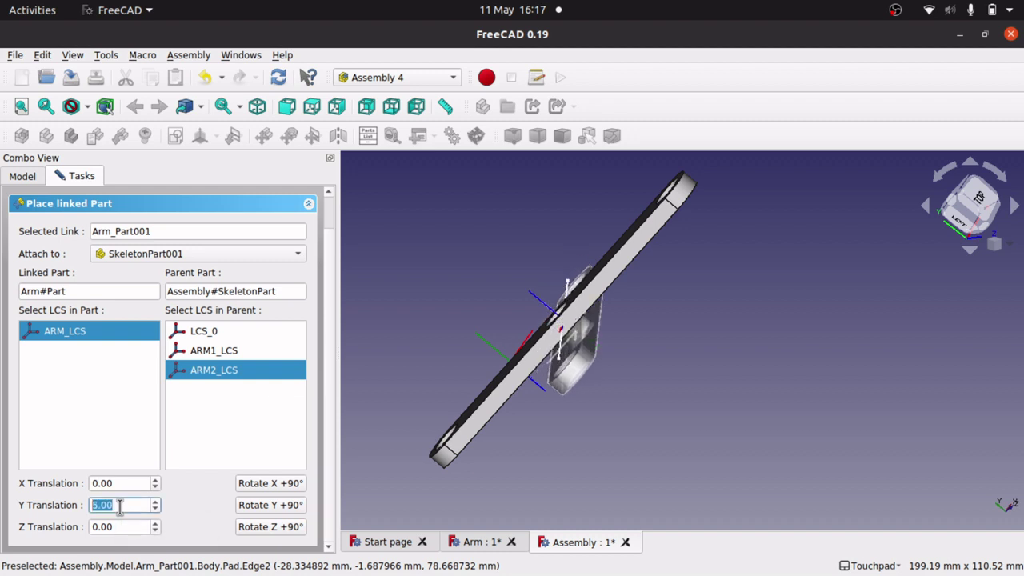
Step: Check the second arm's offset from the first arm and accept its placement
{"action": "left_click_drag", "start_coordinate": [548, 418], "coordinate": [371, 444], "text": "alt"}
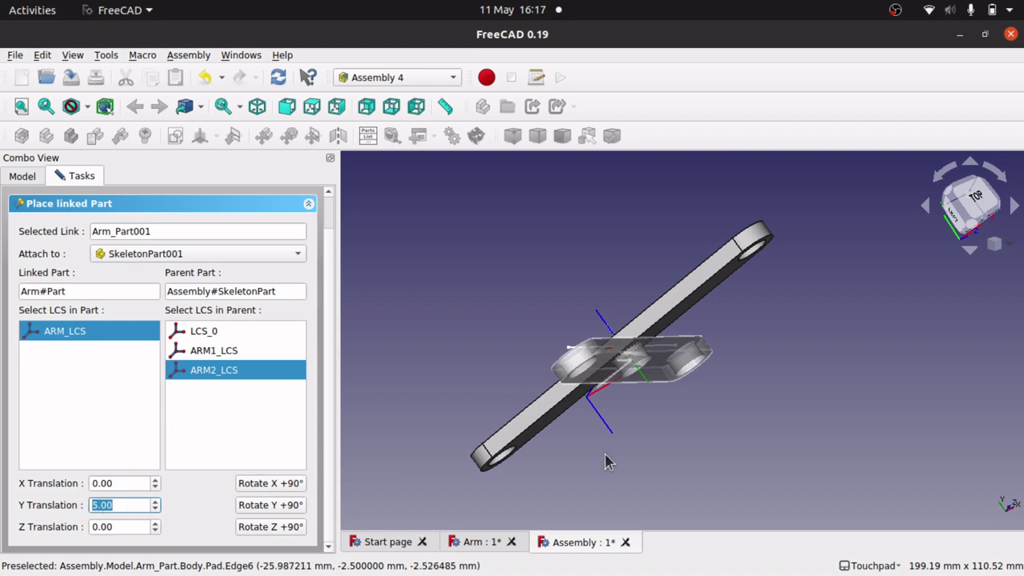
{"action": "left_click_drag", "start_coordinate": [548, 393], "coordinate": [559, 358], "text": "alt"}
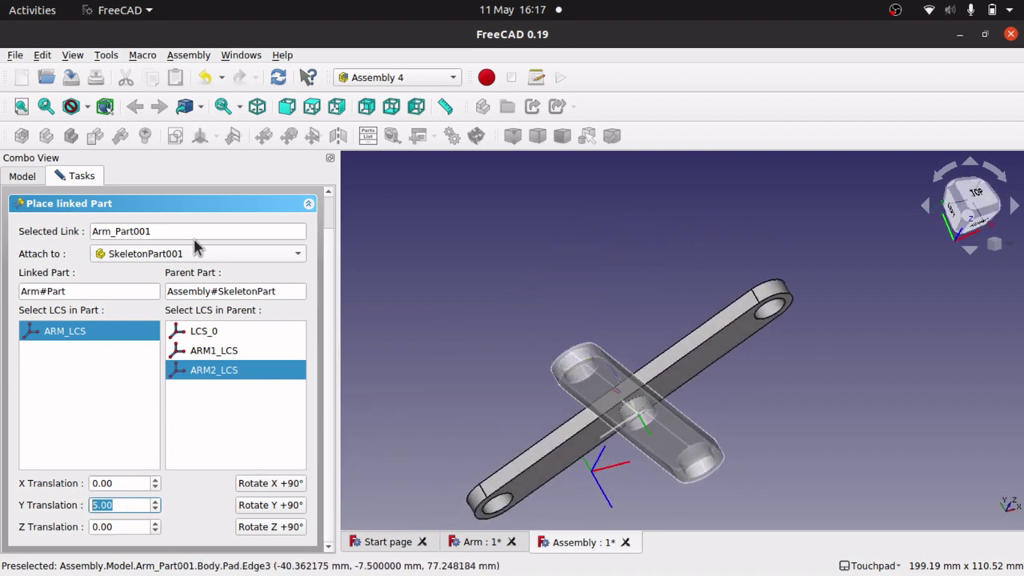
{"action": "scroll", "coordinate": [328, 220], "scroll_direction": "up", "scroll_amount": 2}
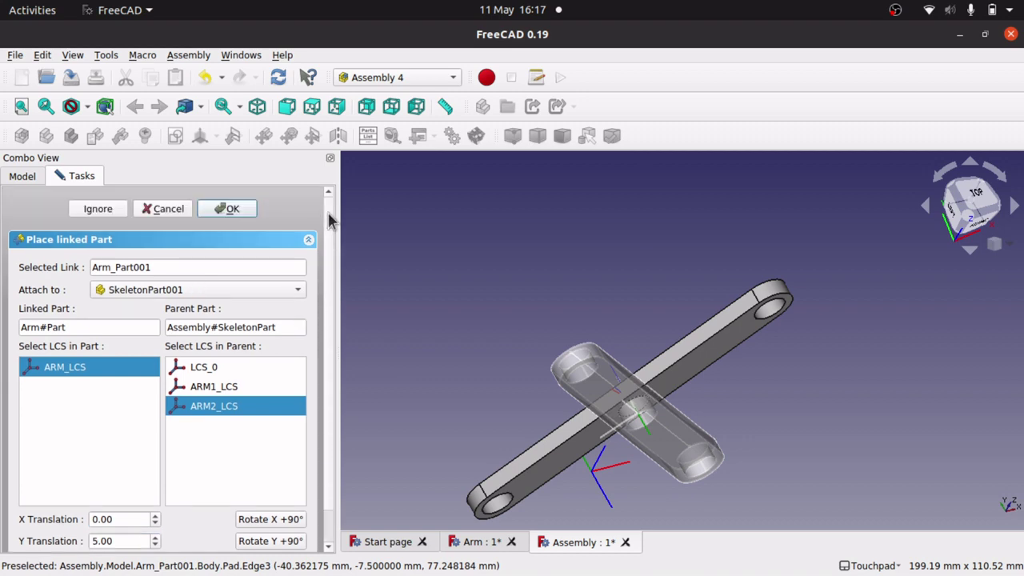
{"action": "left_click", "coordinate": [231, 210]}
{"action": "left_click_drag", "start_coordinate": [644, 338], "coordinate": [688, 312], "text": "alt"}
{"action": "left_click", "coordinate": [662, 315]}
{"action": "scroll", "coordinate": [663, 315], "scroll_direction": "down", "scroll_amount": 3}
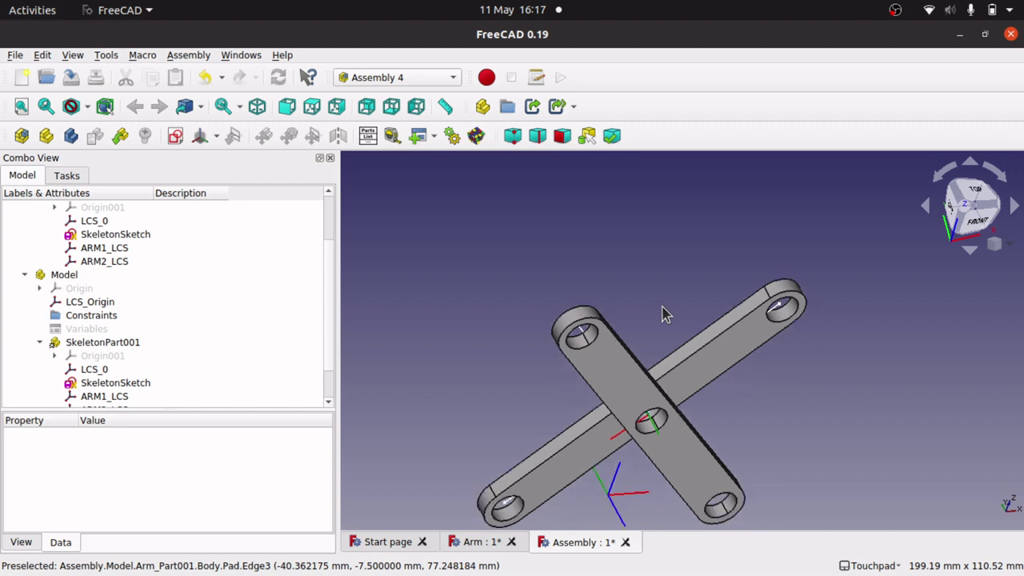
Step: Fit the view to the second arm and examine from several angles how the two crossed arms fit together
{"action": "left_click", "coordinate": [634, 320]}
{"action": "right_click", "coordinate": [633, 320]}
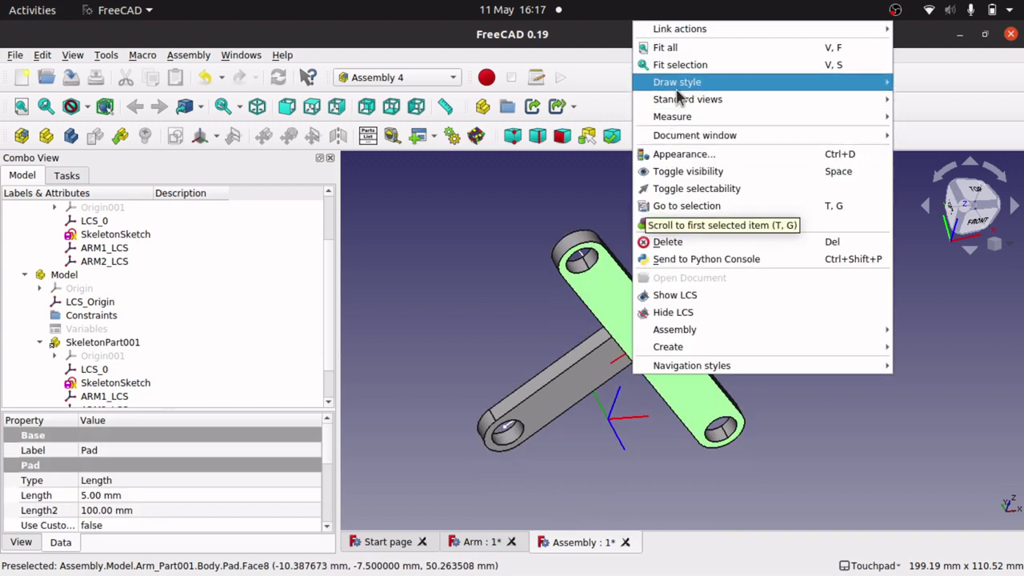
{"action": "left_click", "coordinate": [710, 64]}
{"action": "left_click_drag", "start_coordinate": [688, 276], "coordinate": [816, 355], "text": "alt"}
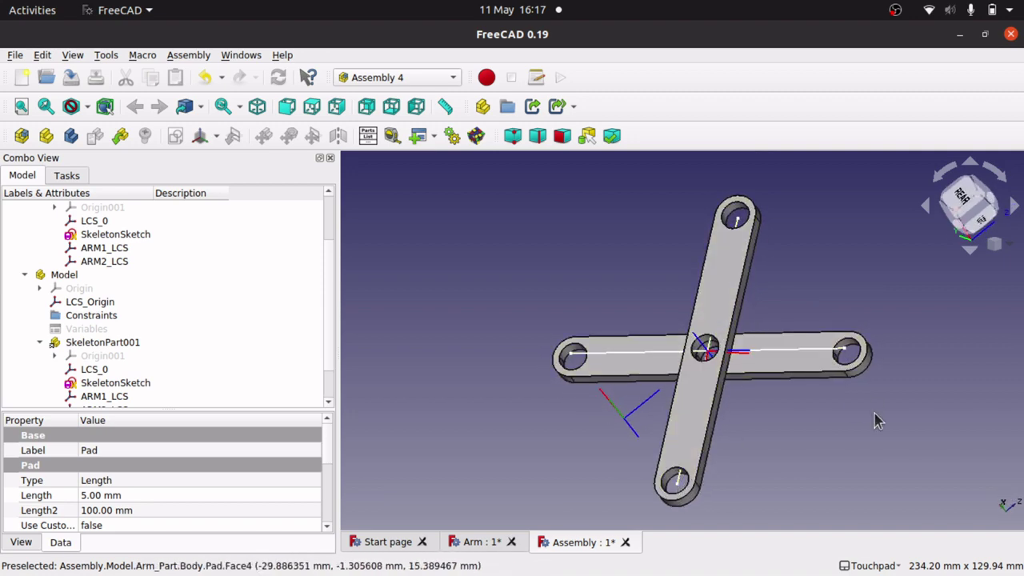
{"action": "left_click_drag", "start_coordinate": [875, 418], "coordinate": [836, 411], "text": "alt"}
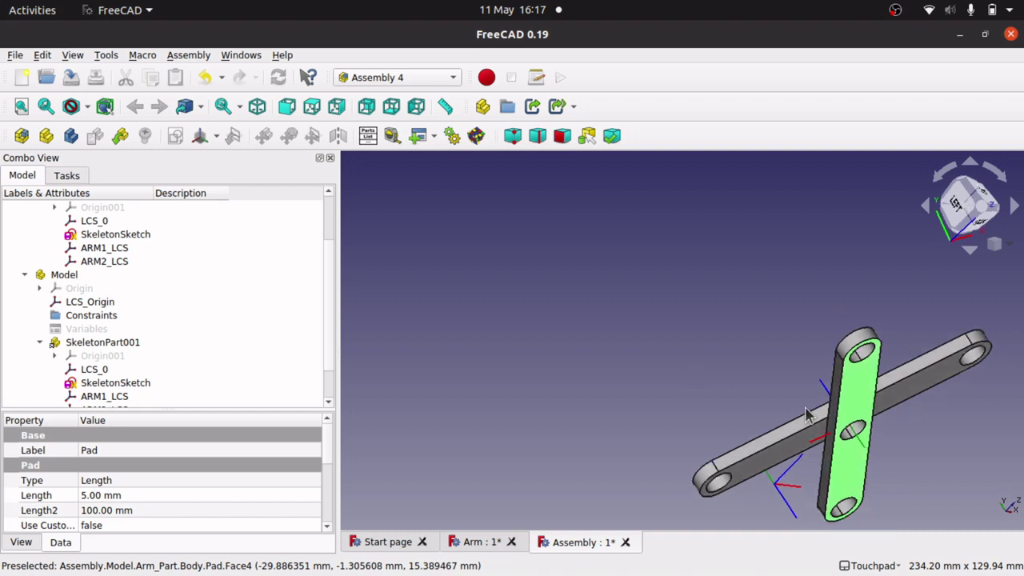
{"action": "left_click", "coordinate": [846, 419]}
{"action": "right_click", "coordinate": [846, 418]}
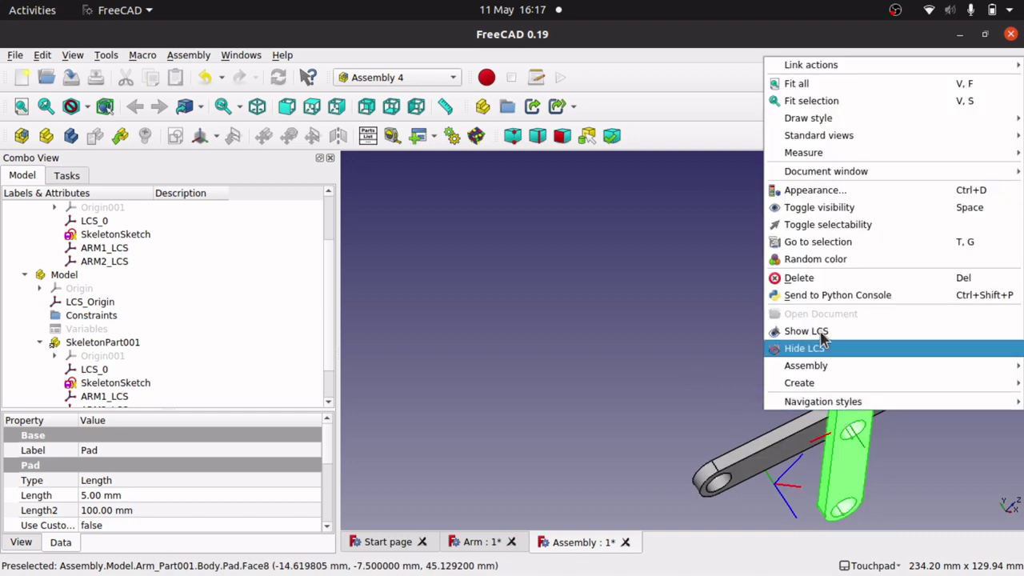
{"action": "left_click", "coordinate": [833, 104]}
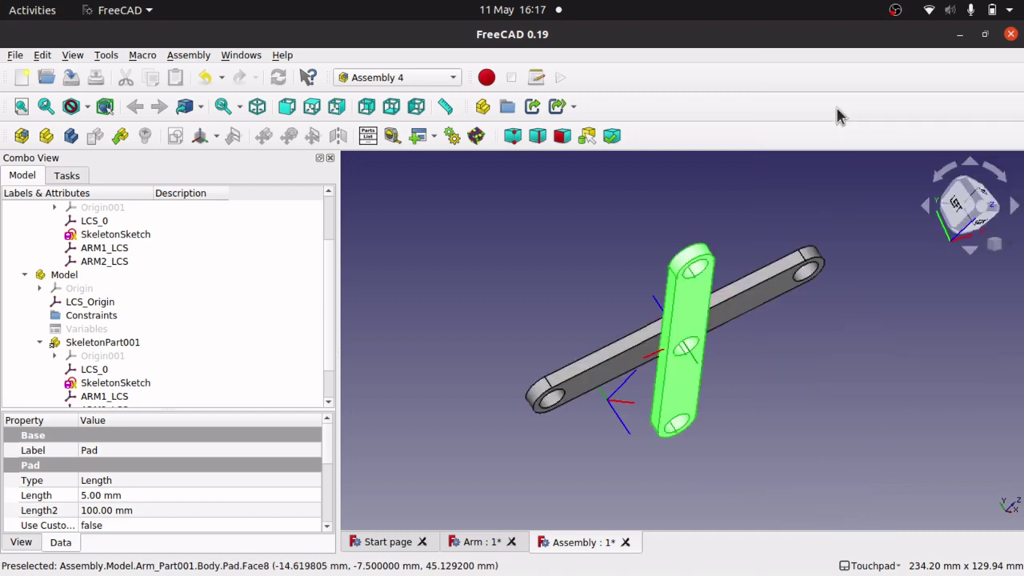
{"action": "left_click_drag", "start_coordinate": [738, 304], "coordinate": [667, 289], "text": "alt"}
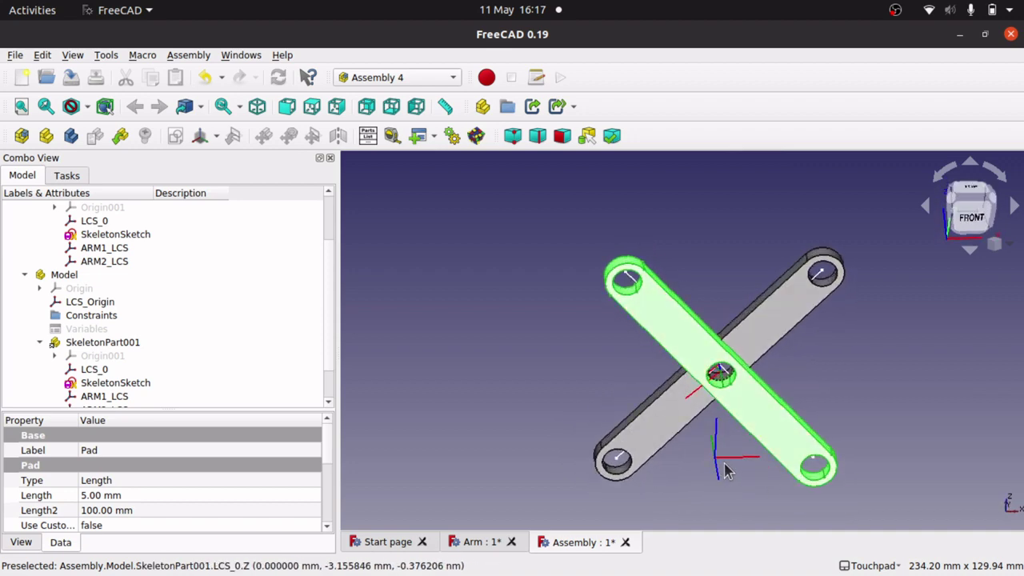
Step: Move the upper-left line endpoint in SkeletonSketch inward and upward to fold the scissor, close the sketch, and save the assembly
{"action": "double_click", "coordinate": [116, 383]}
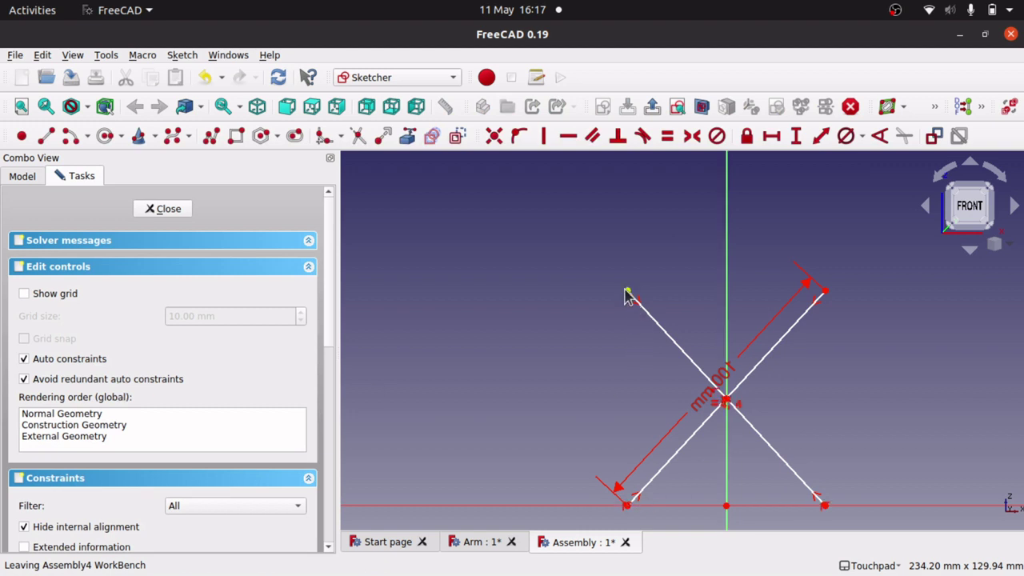
{"action": "left_click_drag", "start_coordinate": [626, 293], "coordinate": [694, 254]}
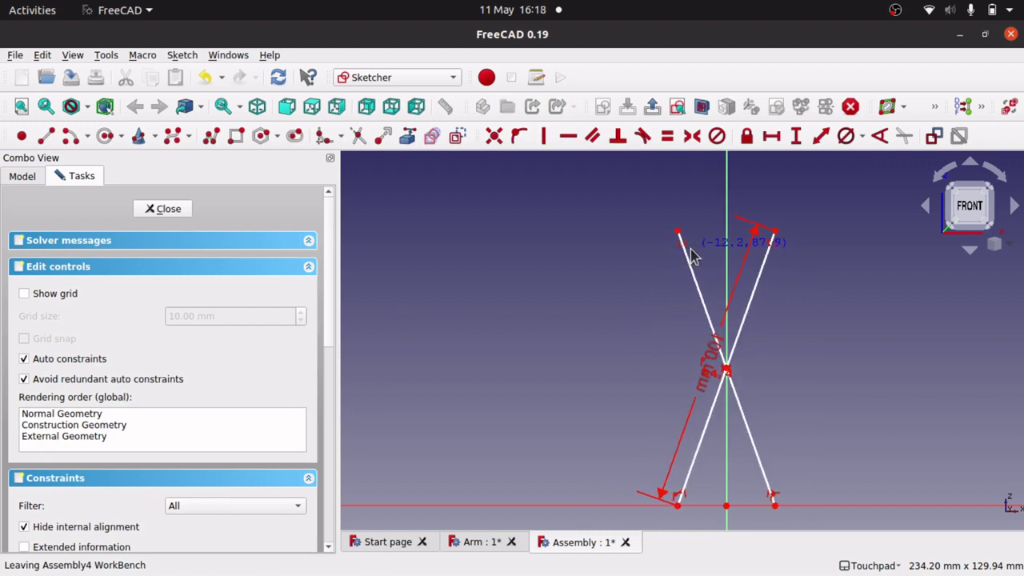
{"action": "left_click", "coordinate": [156, 208]}
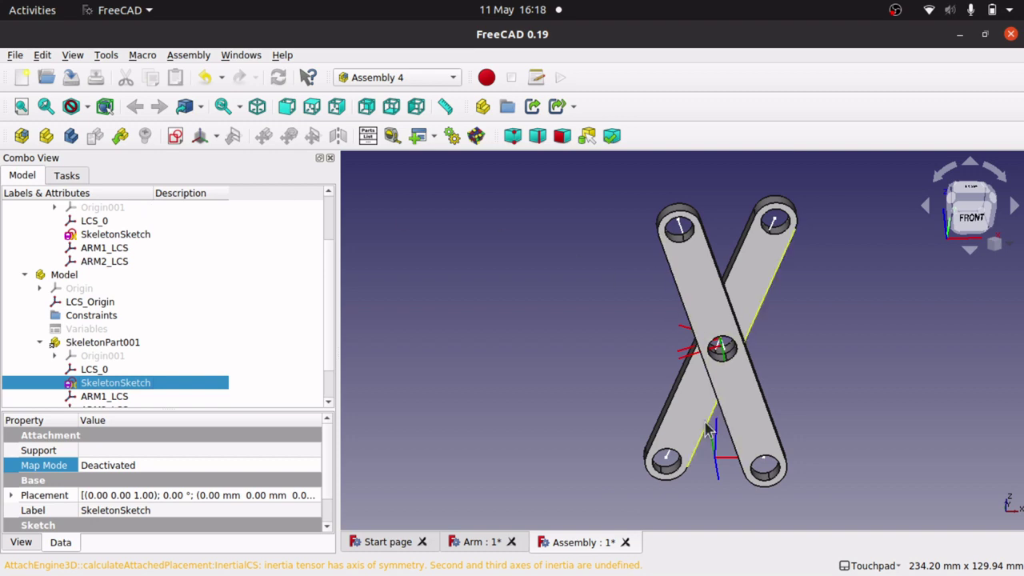
{"action": "mouse_move", "coordinate": [631, 237]}
{"action": "left_mouse_down", "text": "alt"}
{"action": "mouse_move", "coordinate": [652, 258]}
{"action": "mouse_move", "coordinate": [619, 219]}
{"action": "mouse_move", "coordinate": [635, 229]}
{"action": "mouse_move", "coordinate": [616, 229]}
{"action": "left_mouse_up", "text": "alt"}
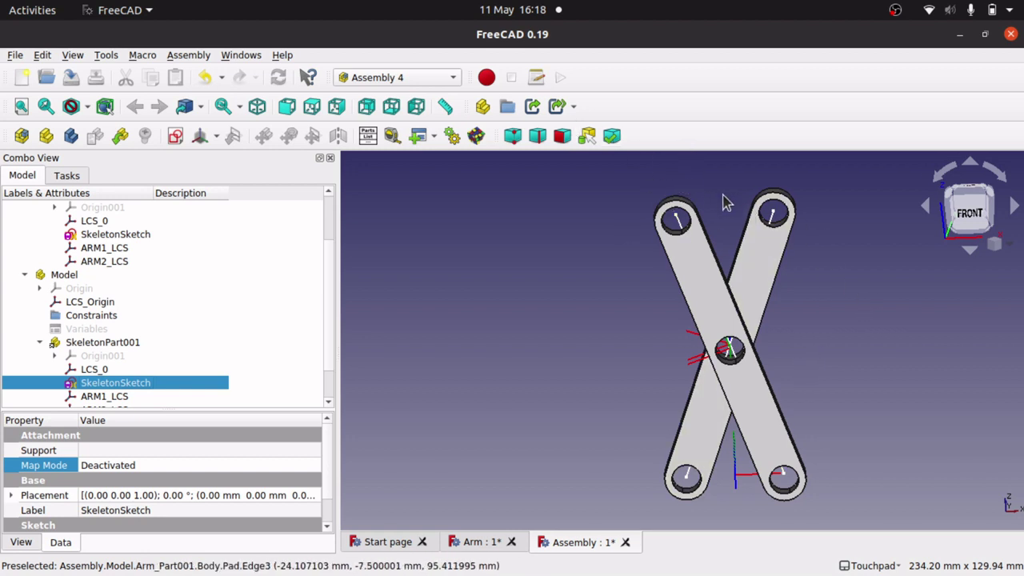
{"action": "left_click", "coordinate": [631, 331]}
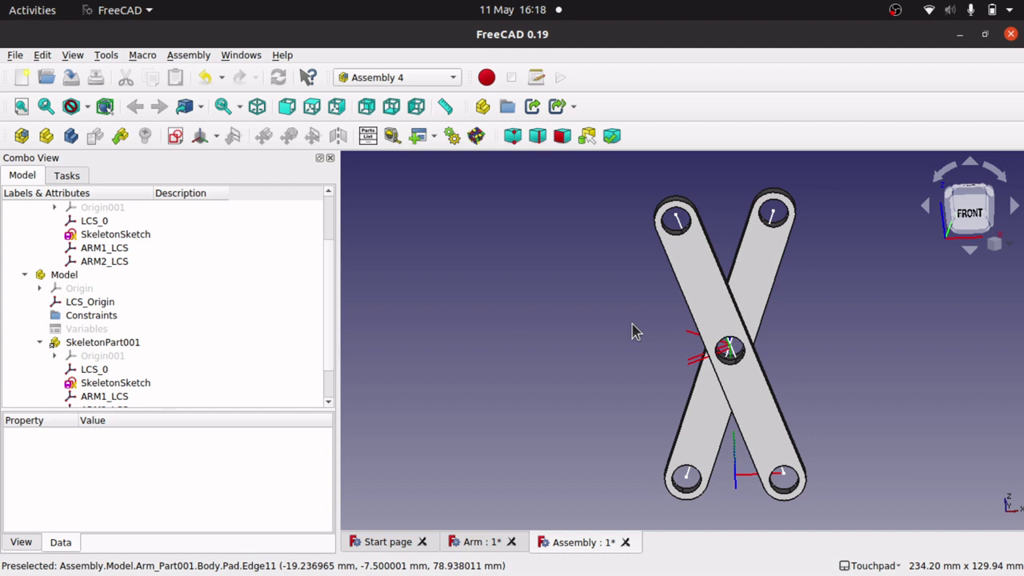
{"action": "key", "text": "ctrl+s"}
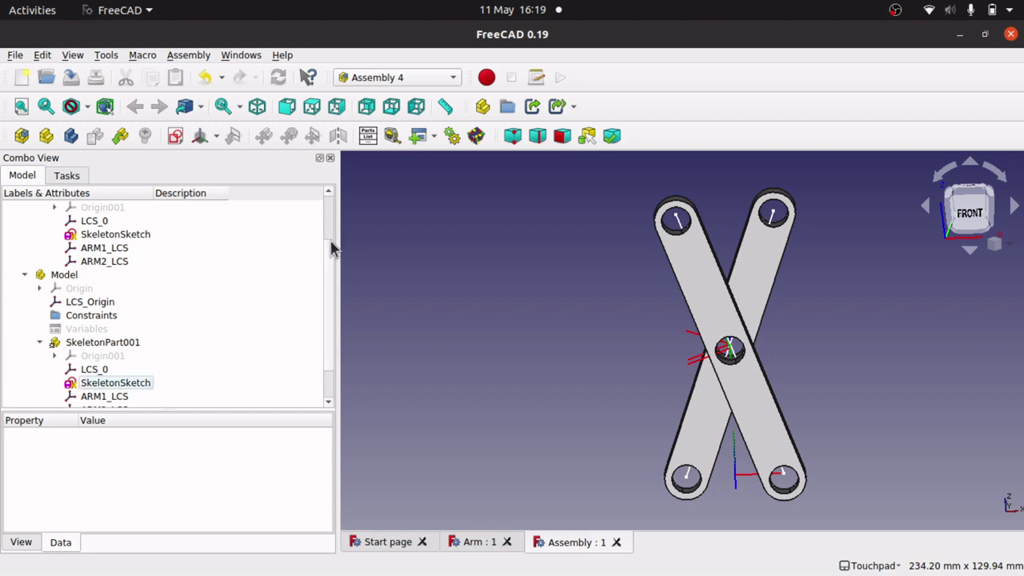
Step: Add a line to SkeletonPart's SkeletonSketch from the upper-right endpoint diagonally up and to the left, and close the sketch
{"action": "left_click_drag", "start_coordinate": [333, 258], "coordinate": [328, 229]}
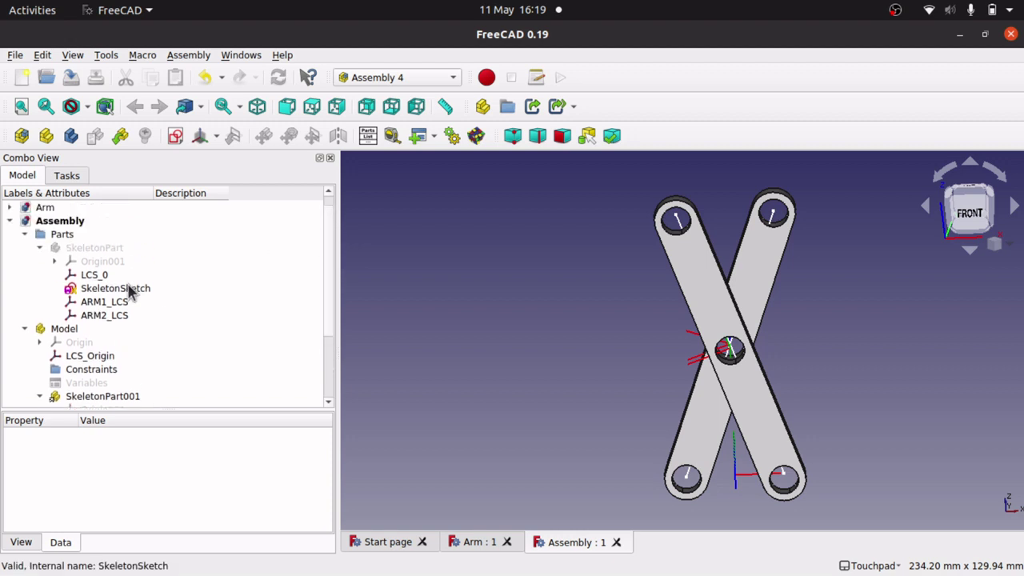
{"action": "double_click", "coordinate": [128, 292]}
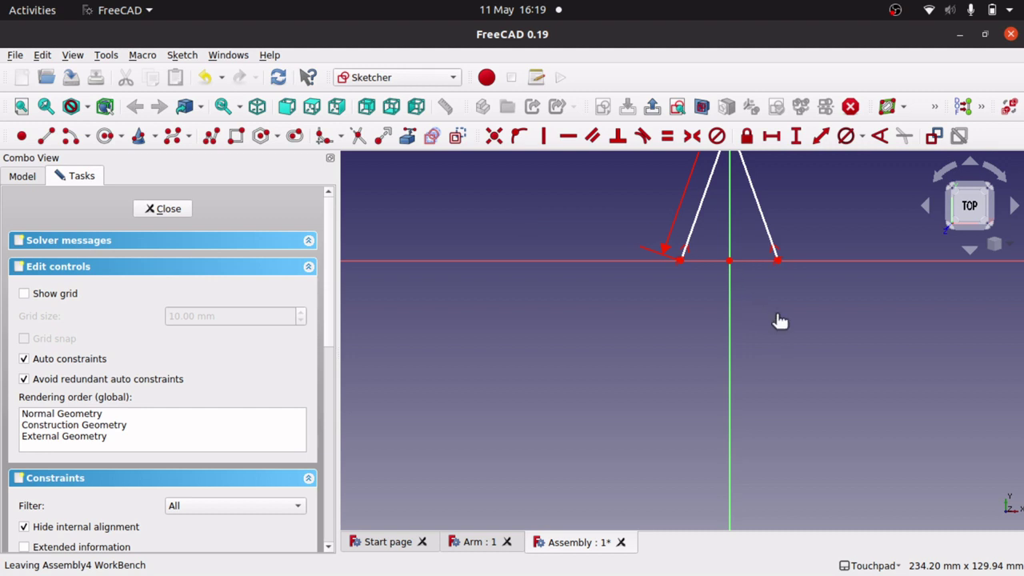
{"action": "scroll", "coordinate": [780, 322], "scroll_direction": "up", "scroll_amount": 5}
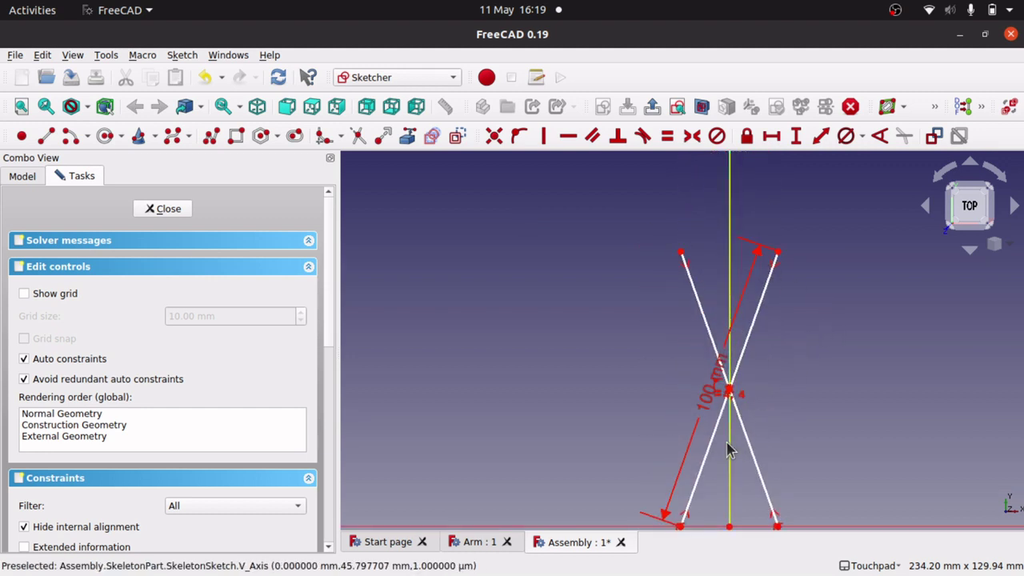
{"action": "scroll", "coordinate": [791, 375], "scroll_direction": "up", "scroll_amount": 1}
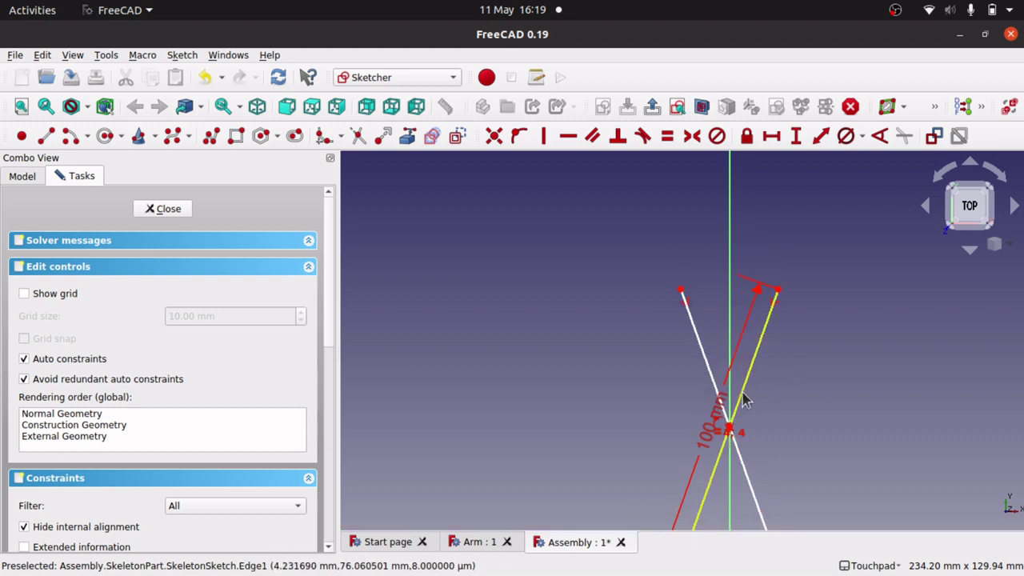
{"action": "left_click", "coordinate": [22, 136]}
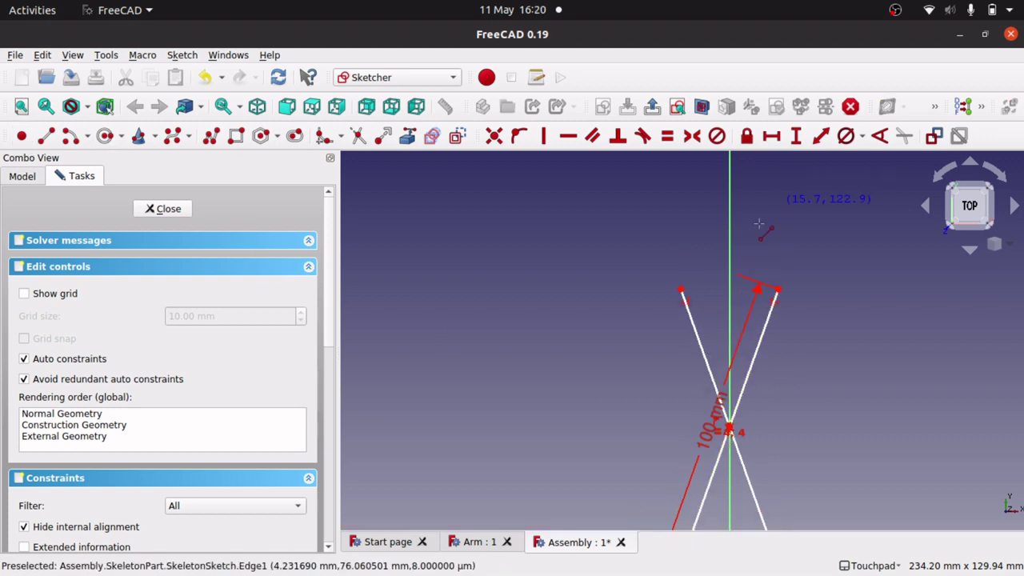
{"action": "left_click", "coordinate": [777, 290]}
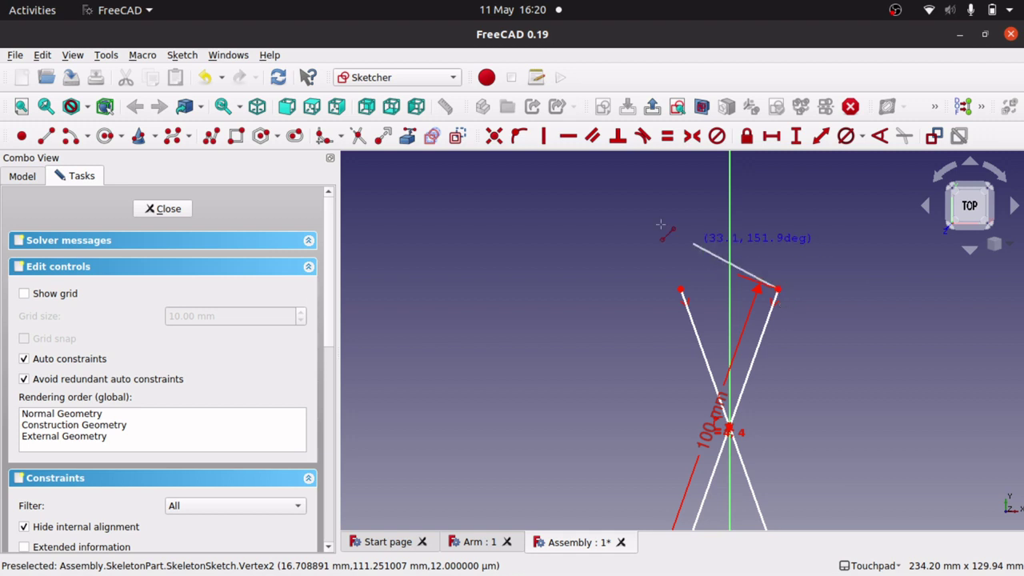
{"action": "left_click", "coordinate": [622, 166]}
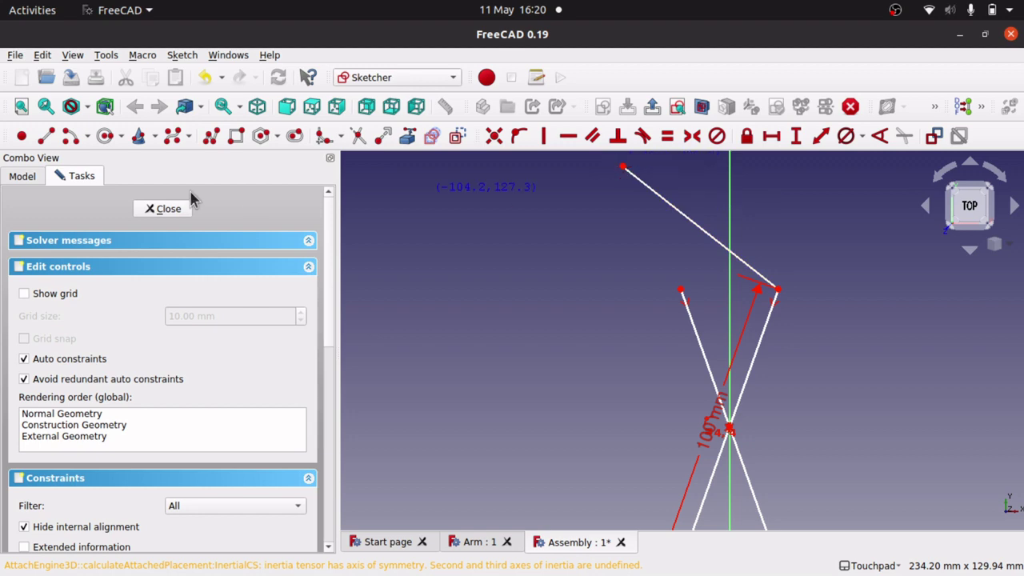
{"action": "left_click", "coordinate": [163, 209]}
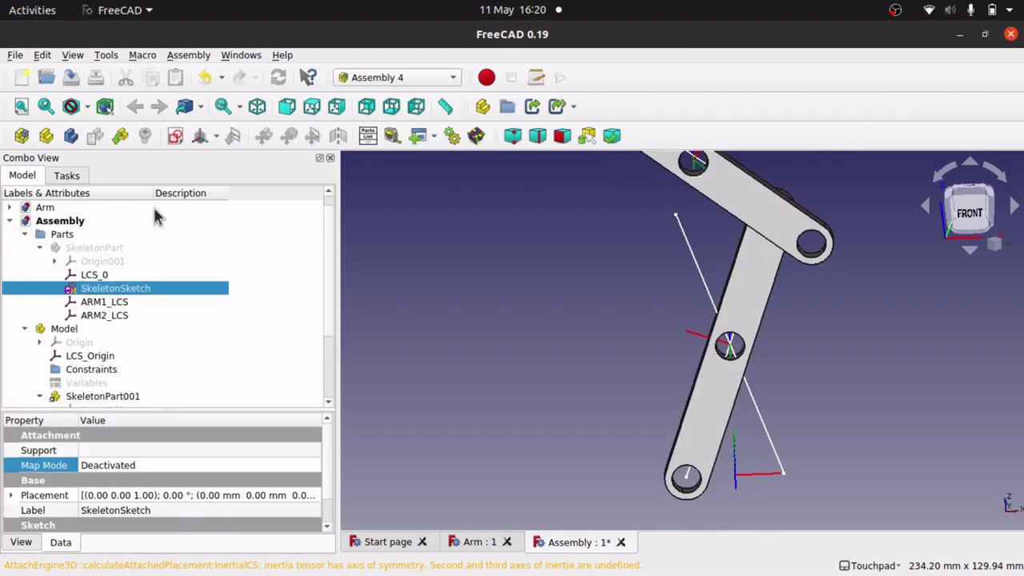
Step: Examine the arms against the skeleton lines and check the attachment support edges of ARM1_LCS and ARM2_LCS in SkeletonPart
{"action": "left_click", "coordinate": [543, 331]}
{"action": "scroll", "coordinate": [542, 331], "scroll_direction": "up", "scroll_amount": 3}
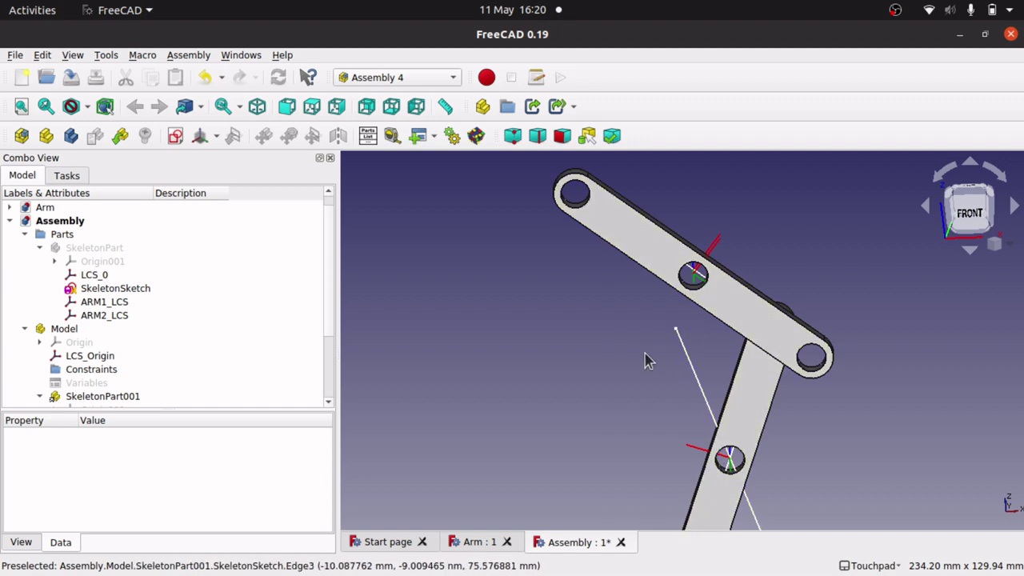
{"action": "scroll", "coordinate": [648, 360], "scroll_direction": "down", "scroll_amount": 3}
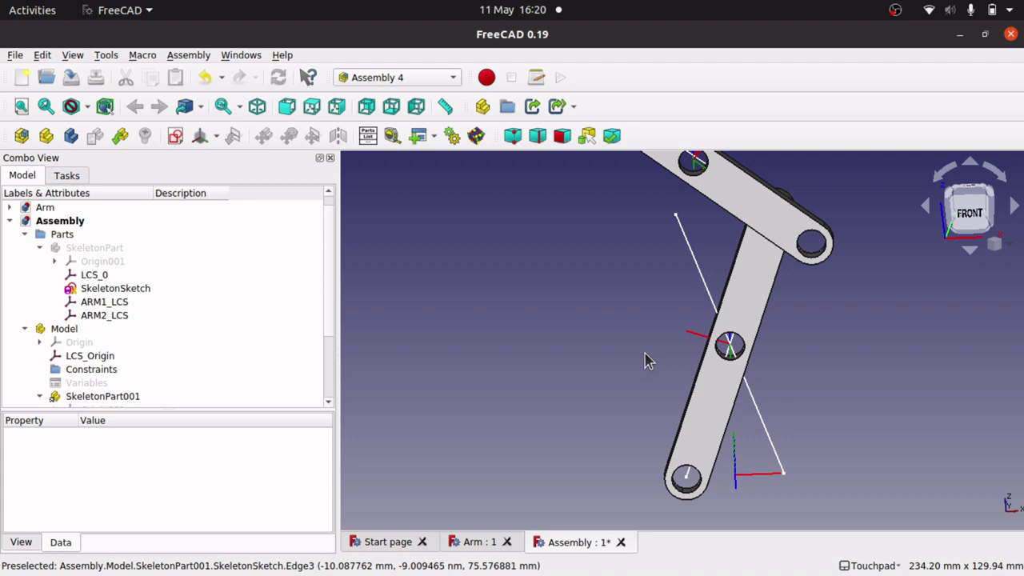
{"action": "left_click", "coordinate": [141, 293]}
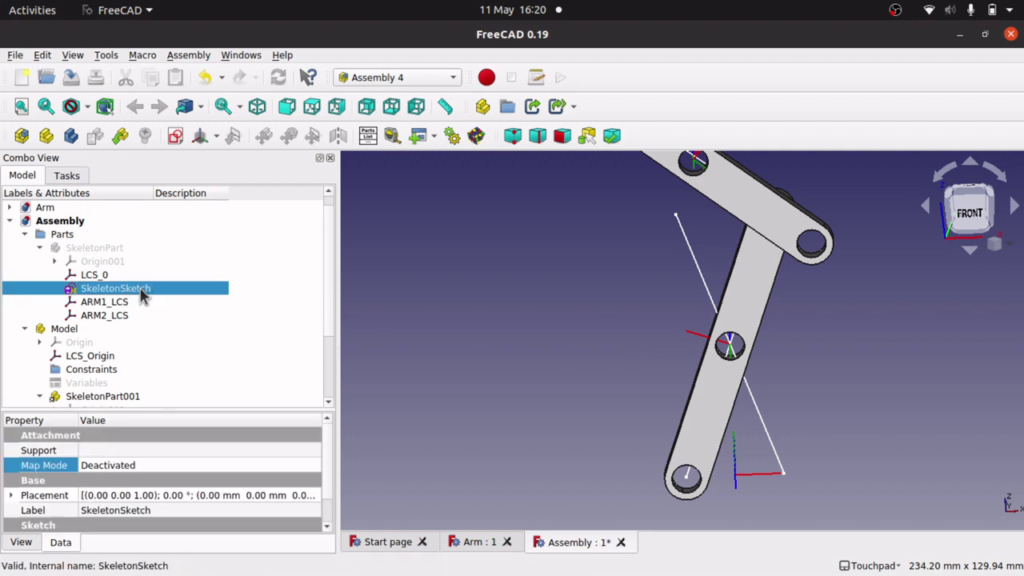
{"action": "double_click", "coordinate": [142, 292]}
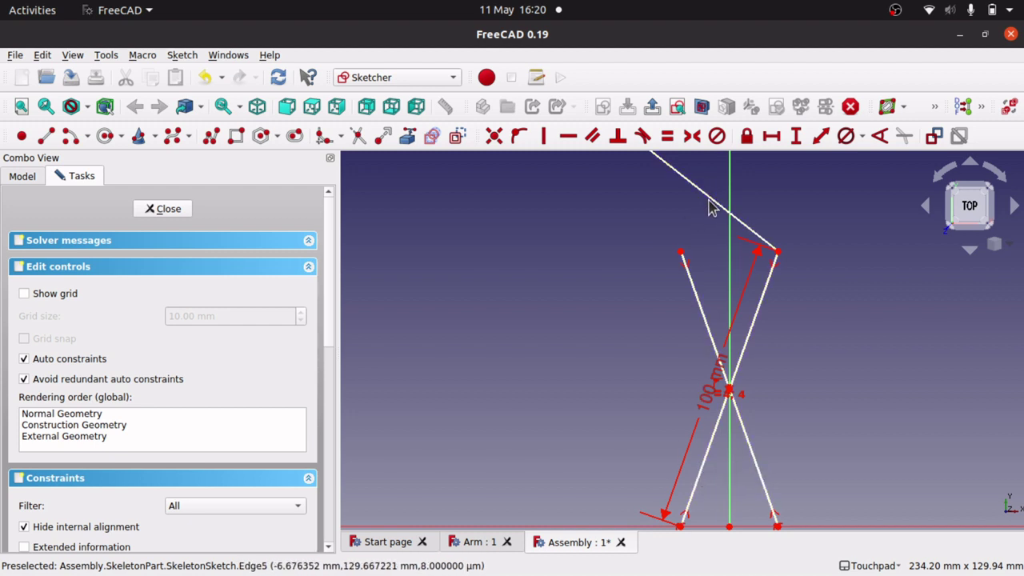
{"action": "left_click", "coordinate": [177, 207]}
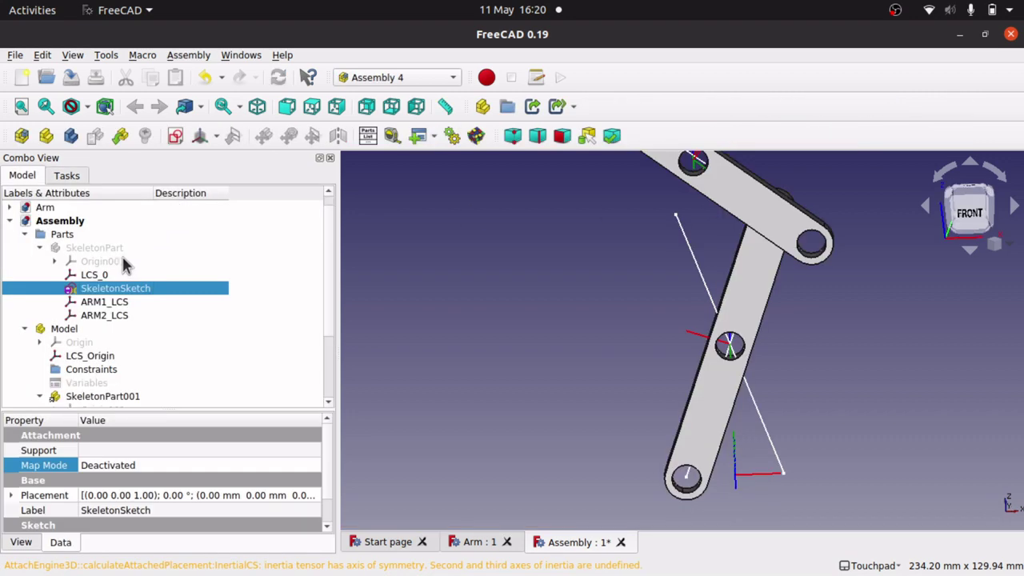
{"action": "left_click", "coordinate": [104, 303]}
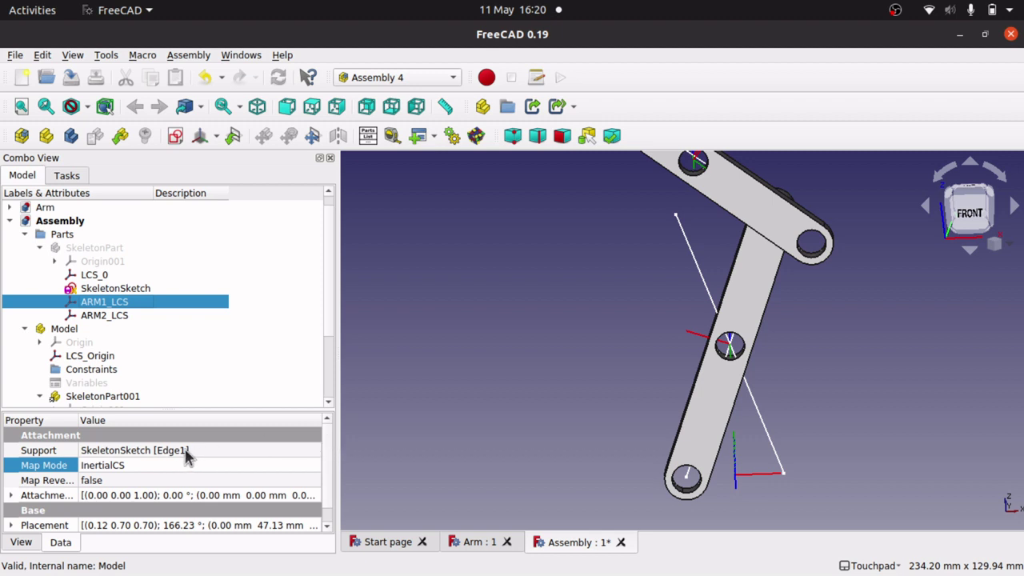
{"action": "left_click", "coordinate": [112, 316]}
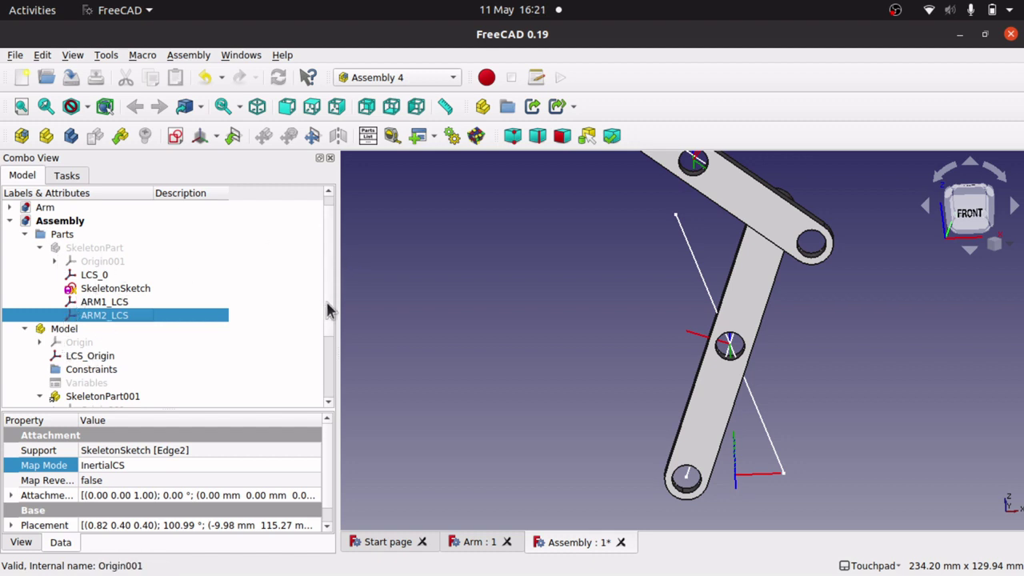
Step: Hide both arm links, Arm_Part and Arm_Part001, to inspect the bare skeleton sketch and its coordinate systems
{"action": "left_click_drag", "start_coordinate": [328, 316], "coordinate": [331, 376]}
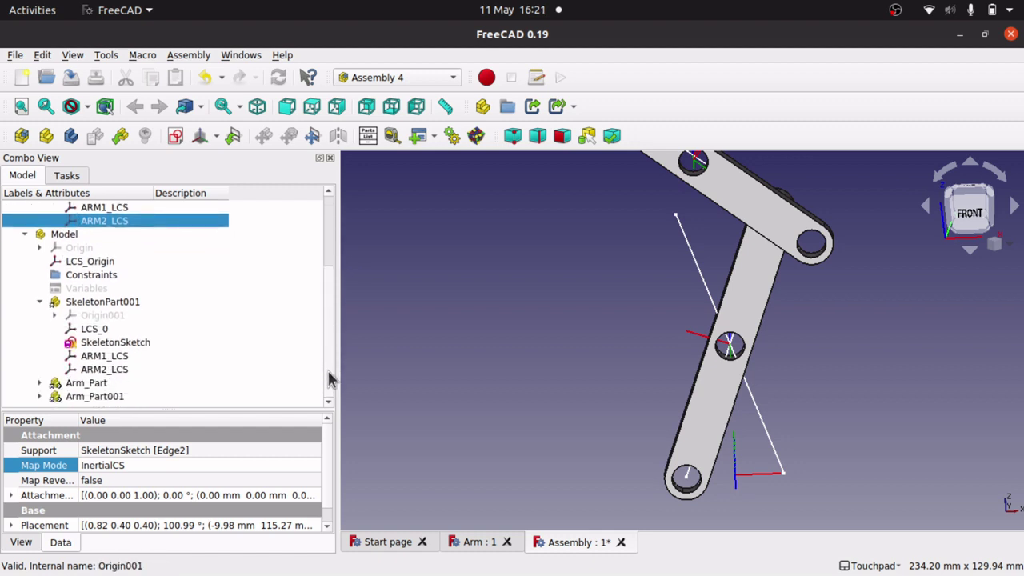
{"action": "left_click", "coordinate": [90, 387]}
{"action": "key", "text": "space"}
{"action": "left_click", "coordinate": [102, 398]}
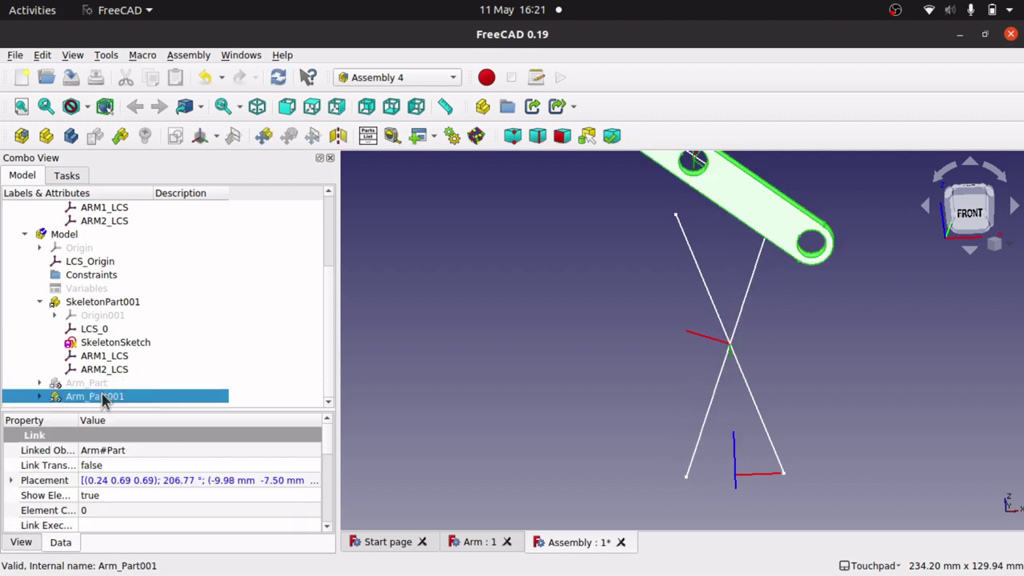
{"action": "key", "text": "space"}
{"action": "left_click", "coordinate": [635, 337]}
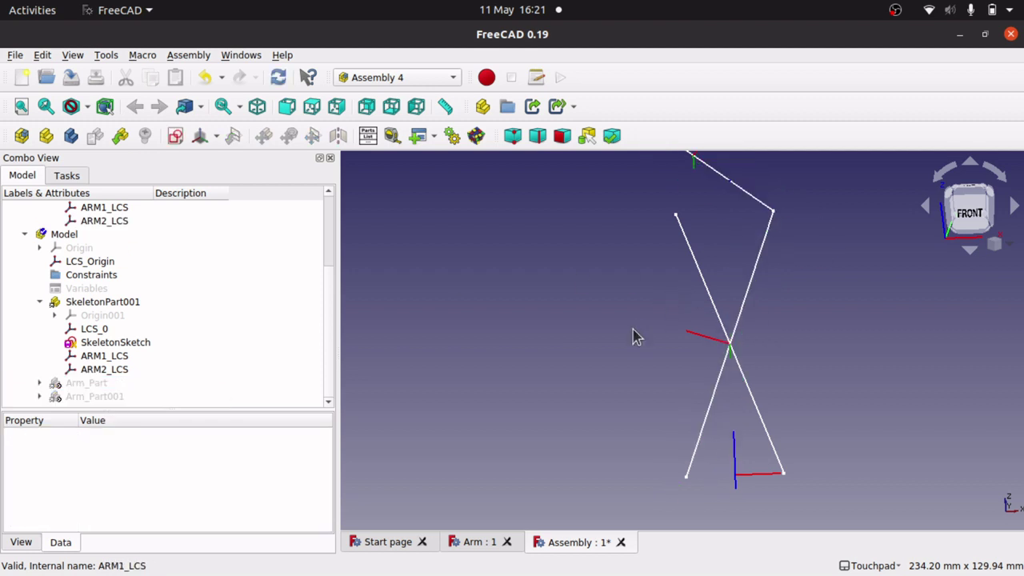
{"action": "scroll", "coordinate": [632, 336], "scroll_direction": "up", "scroll_amount": 2}
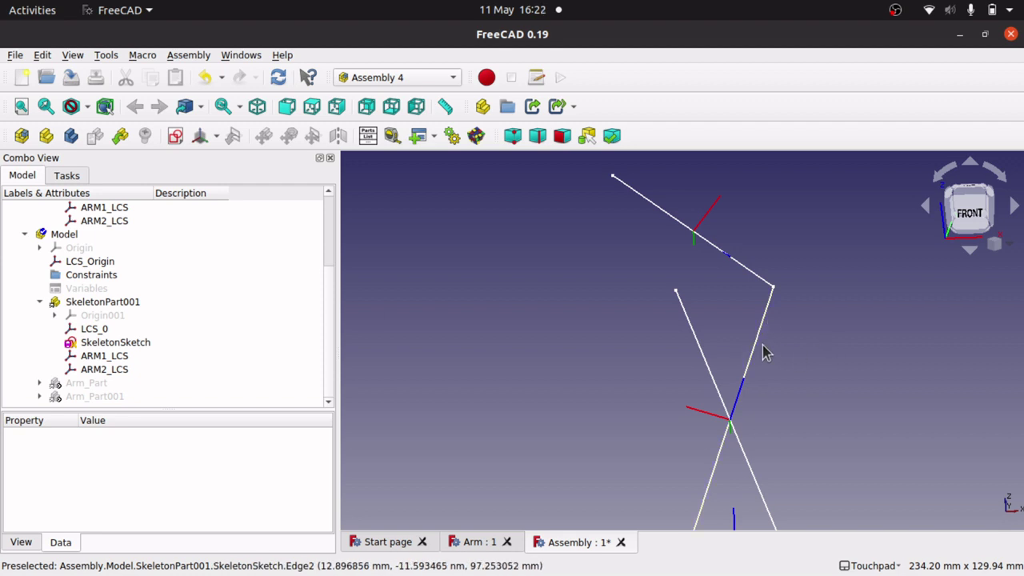
Step: Delete the diagonal line attached to the scissor's upper-right endpoint in SkeletonPart's SkeletonSketch, and close the sketch
{"action": "double_click", "coordinate": [119, 344]}
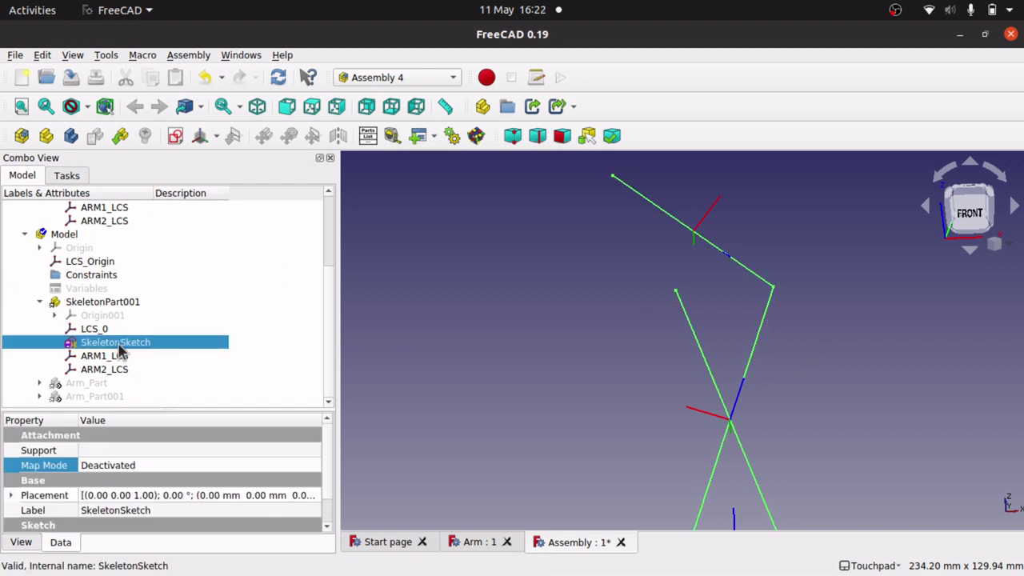
{"action": "left_click", "coordinate": [692, 228]}
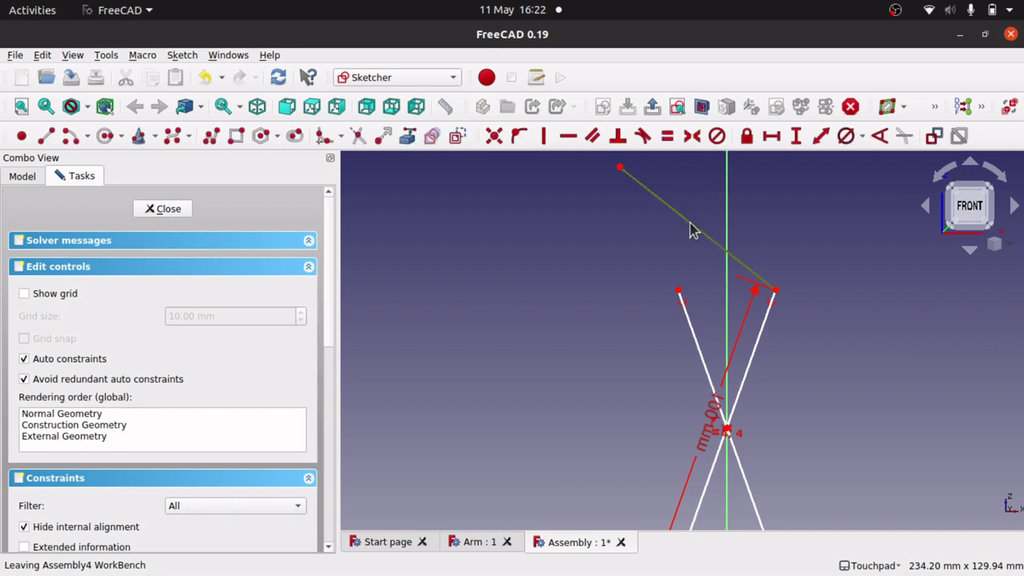
{"action": "key", "text": "Delete"}
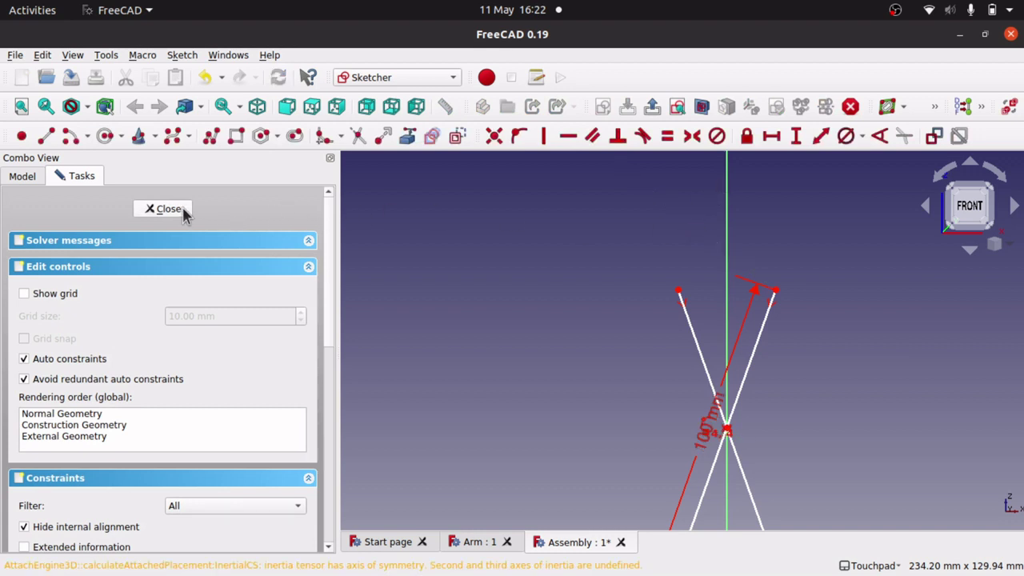
{"action": "left_click", "coordinate": [169, 209]}
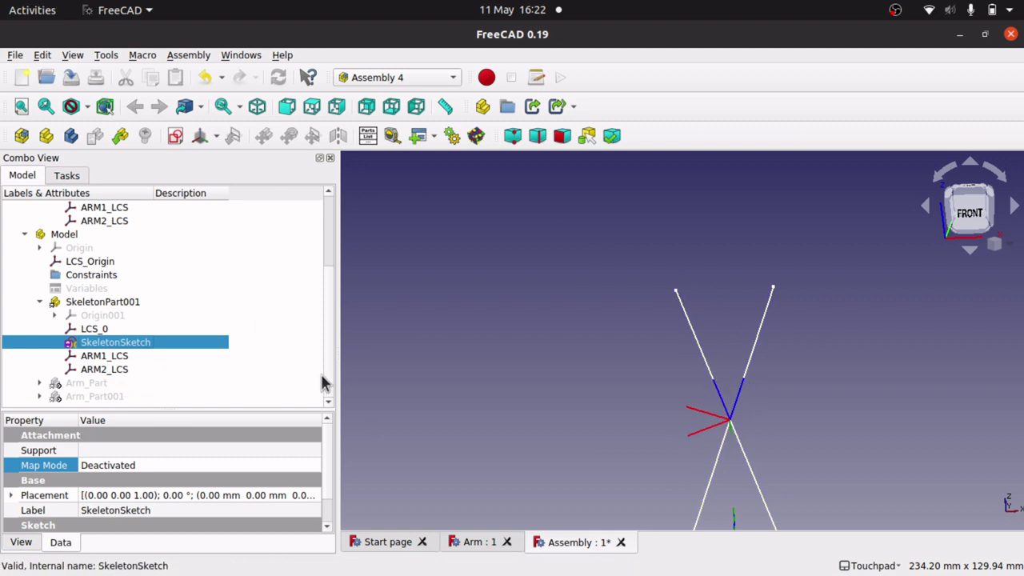
Step: Show both arm links, Arm_Part and Arm_Part001, on the skeleton again
{"action": "left_click", "coordinate": [92, 384]}
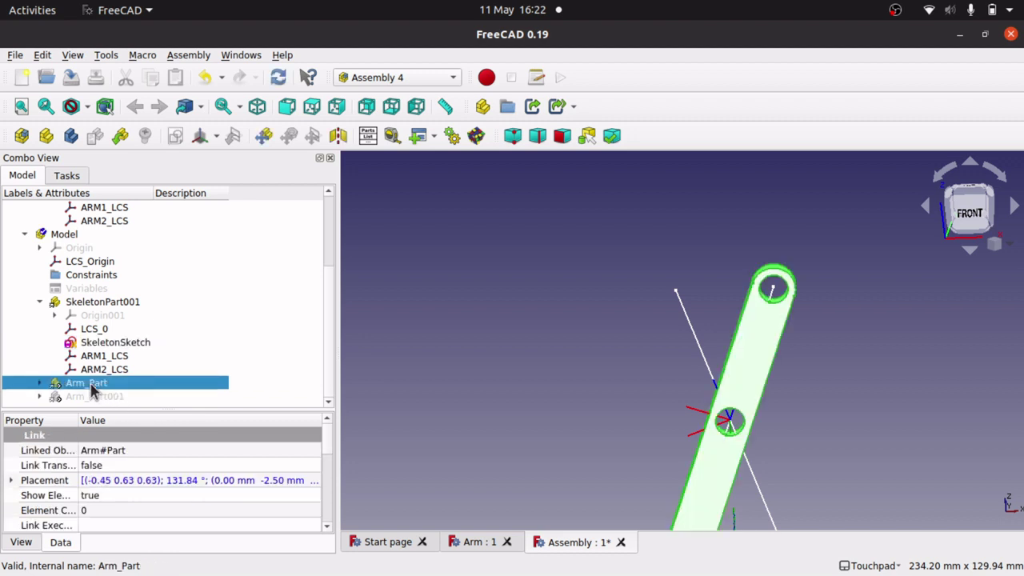
{"action": "left_click", "coordinate": [94, 397]}
{"action": "key", "text": "space"}
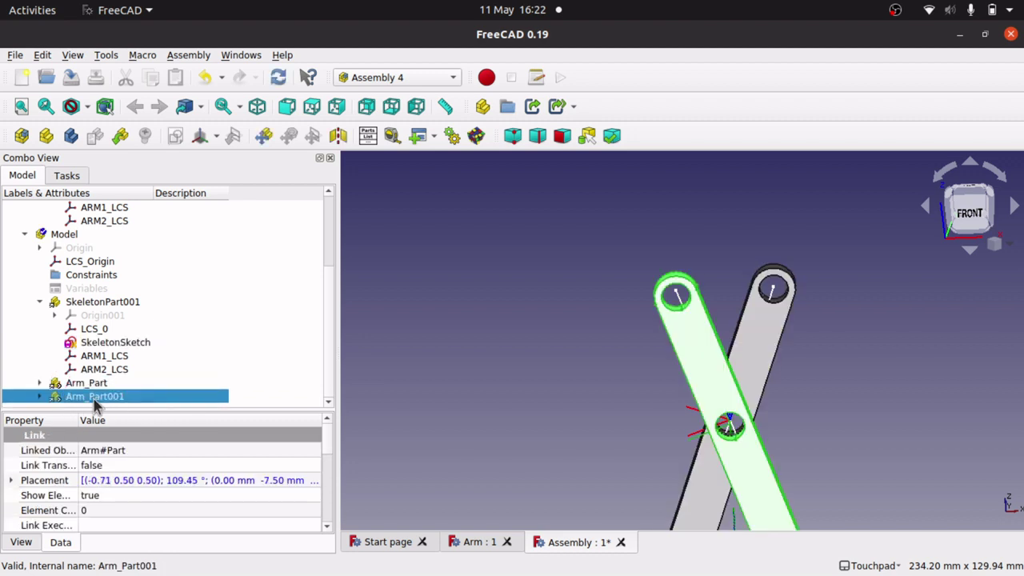
{"action": "key", "text": "space"}
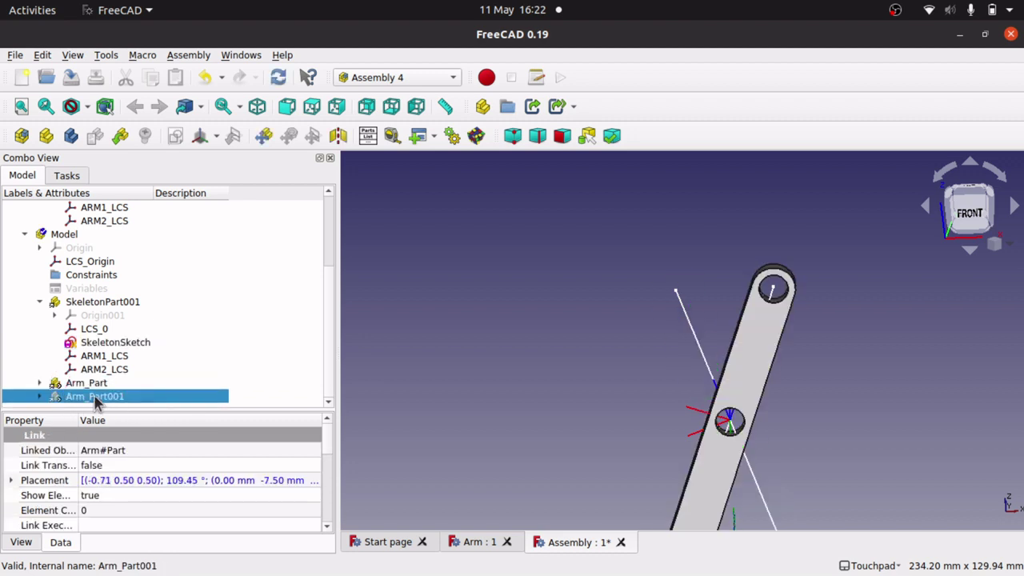
{"action": "key", "text": "space"}
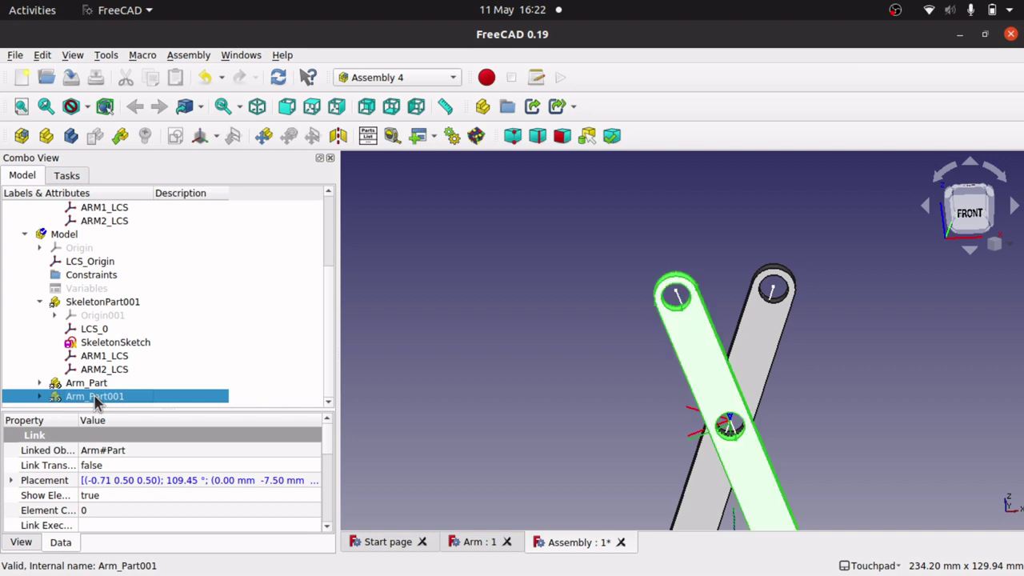
Step: Draw a free-standing diagonal line in SkeletonSketch above the scissor, from the right of its upper-right endpoint up to the left
{"action": "left_click", "coordinate": [128, 342]}
{"action": "double_click", "coordinate": [128, 342]}
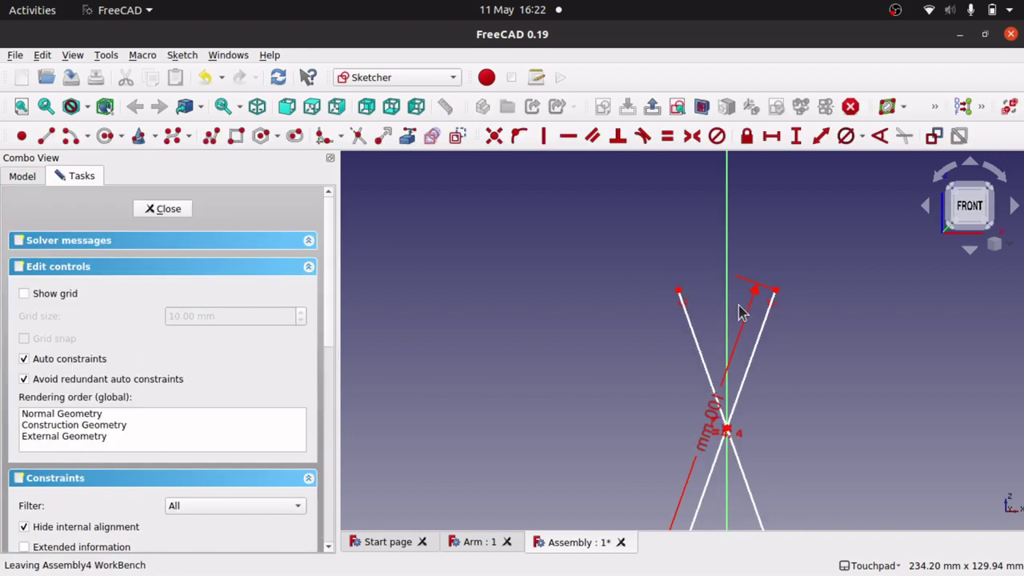
{"action": "left_click", "coordinate": [46, 136]}
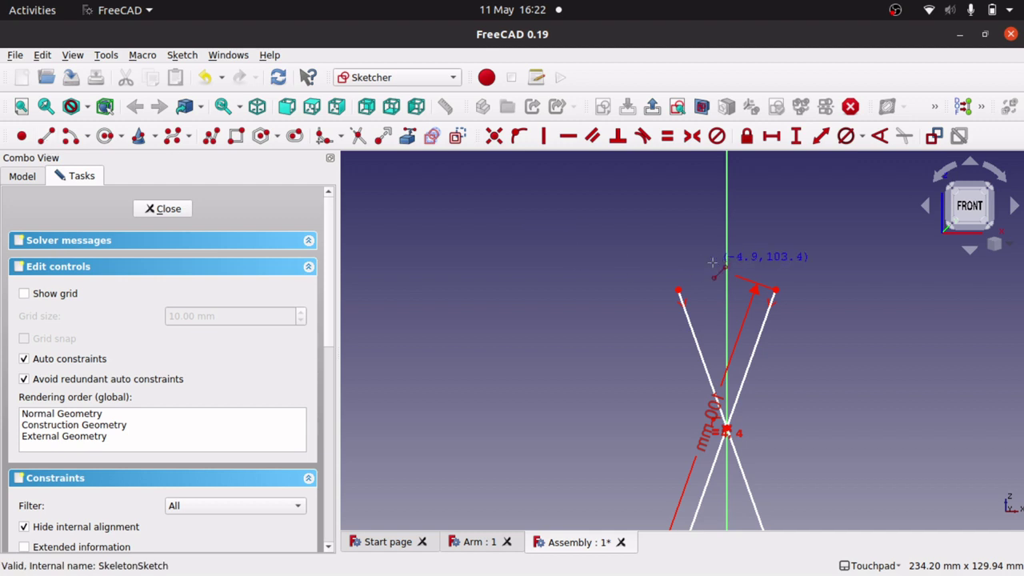
{"action": "left_click", "coordinate": [840, 289]}
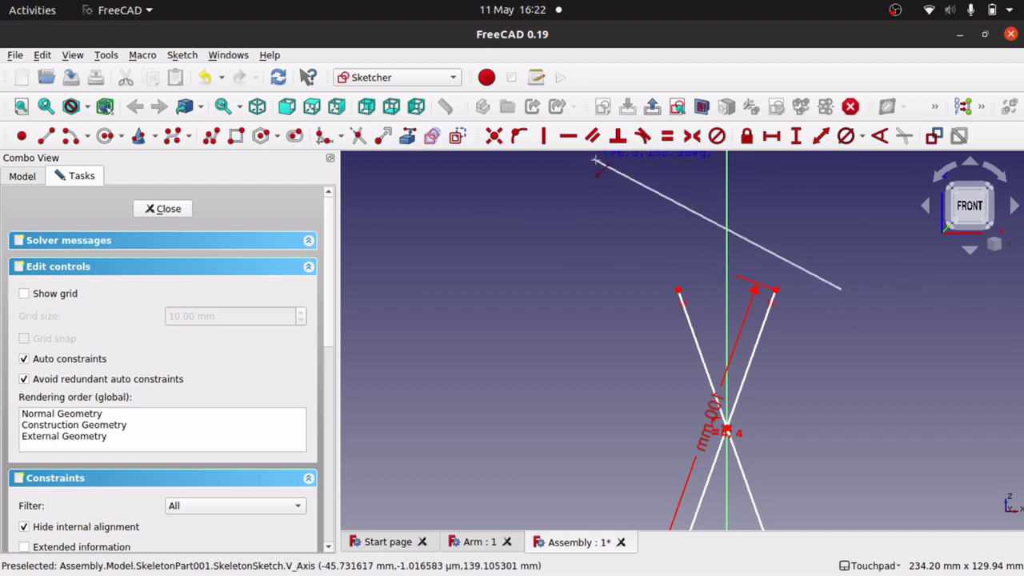
{"action": "left_click", "coordinate": [602, 164]}
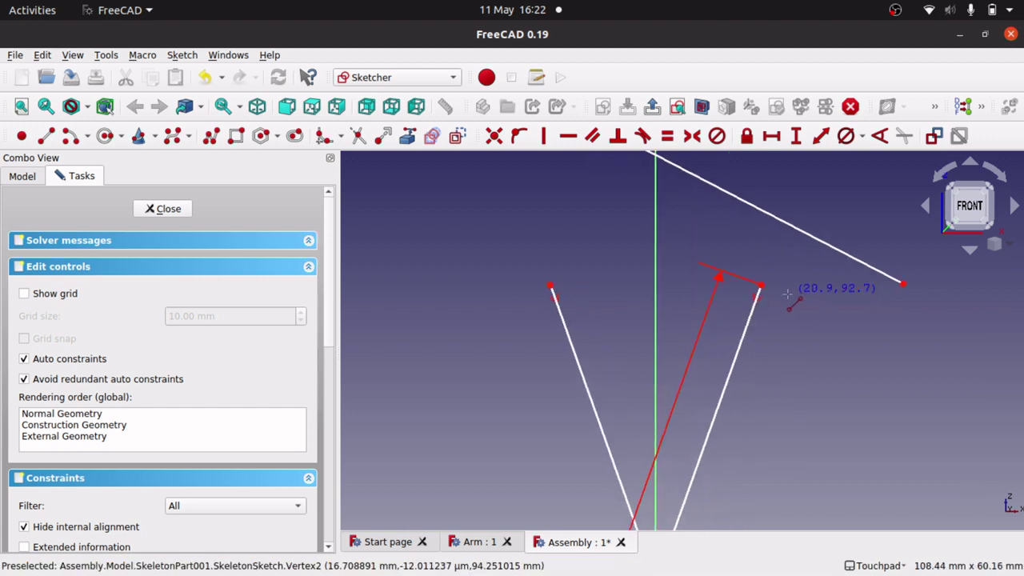
{"action": "scroll", "coordinate": [787, 293], "scroll_direction": "up", "scroll_amount": 5}
{"action": "right_click", "coordinate": [787, 293]}
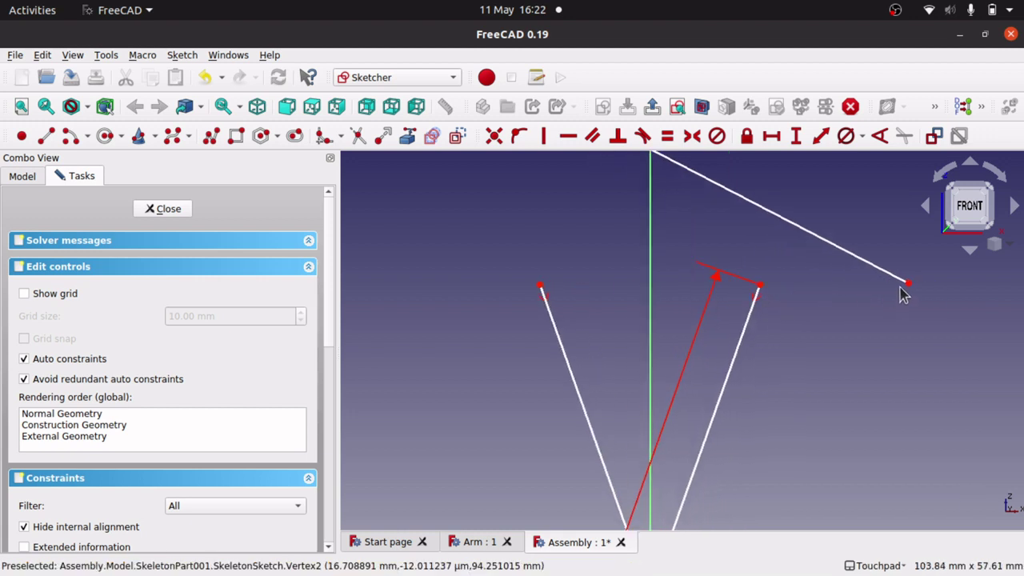
Step: Move the new diagonal line's lower endpoint beside the scissor's upper-right line and constrain the point onto that line
{"action": "left_click_drag", "start_coordinate": [909, 285], "coordinate": [725, 328]}
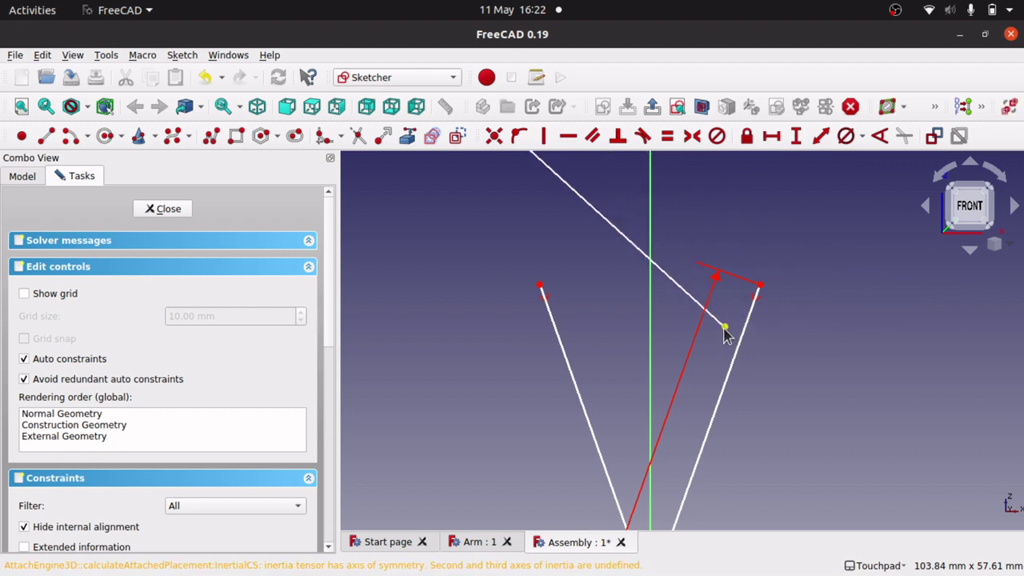
{"action": "left_click", "coordinate": [724, 327]}
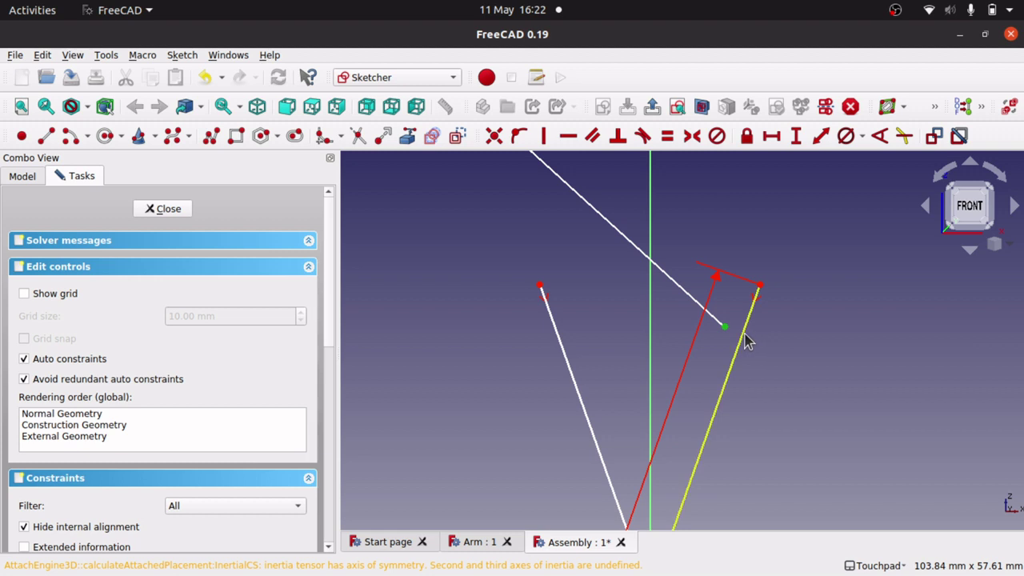
{"action": "left_click", "coordinate": [744, 335]}
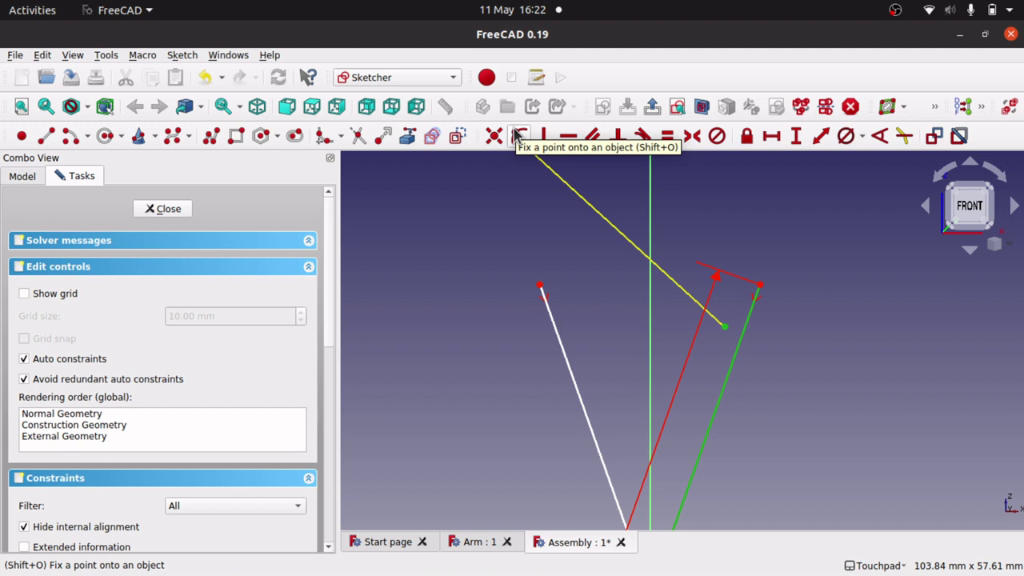
{"action": "left_click", "coordinate": [516, 136]}
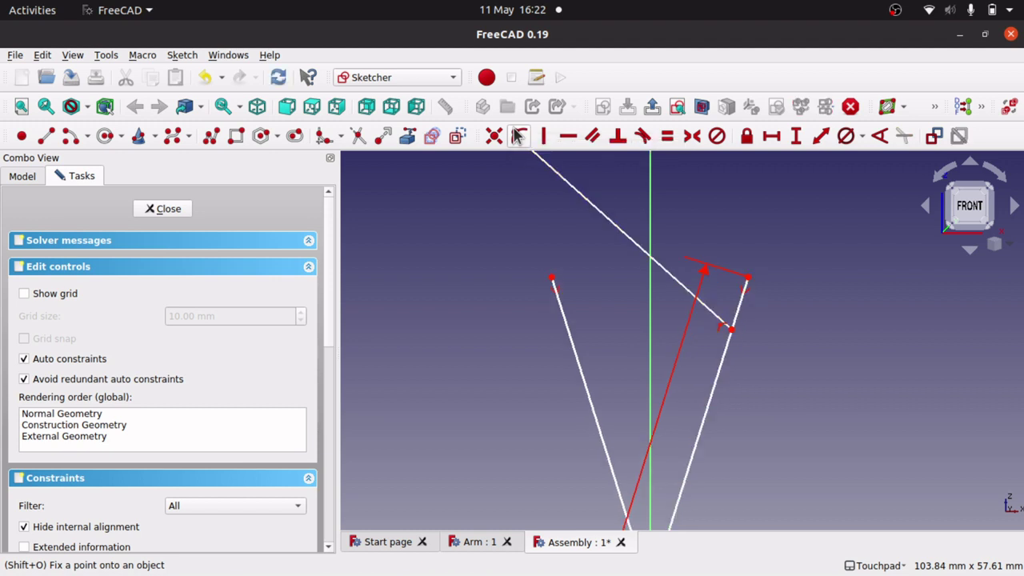
Step: Constrain the distance between the diagonal line's lower endpoint and the scissor's upper-right endpoint to 0.25 mm, and close the sketch
{"action": "left_click", "coordinate": [731, 329]}
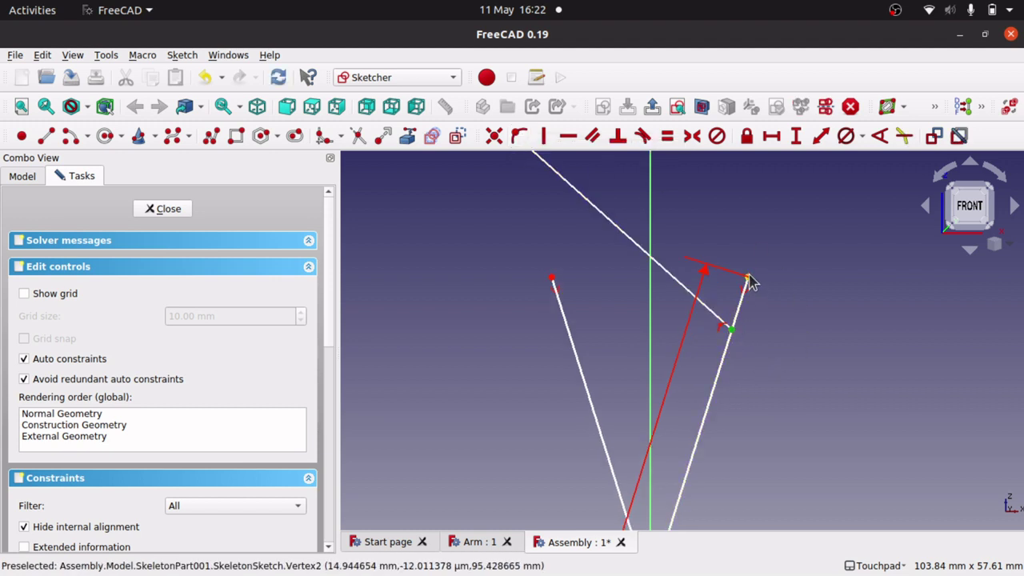
{"action": "left_click", "coordinate": [747, 279]}
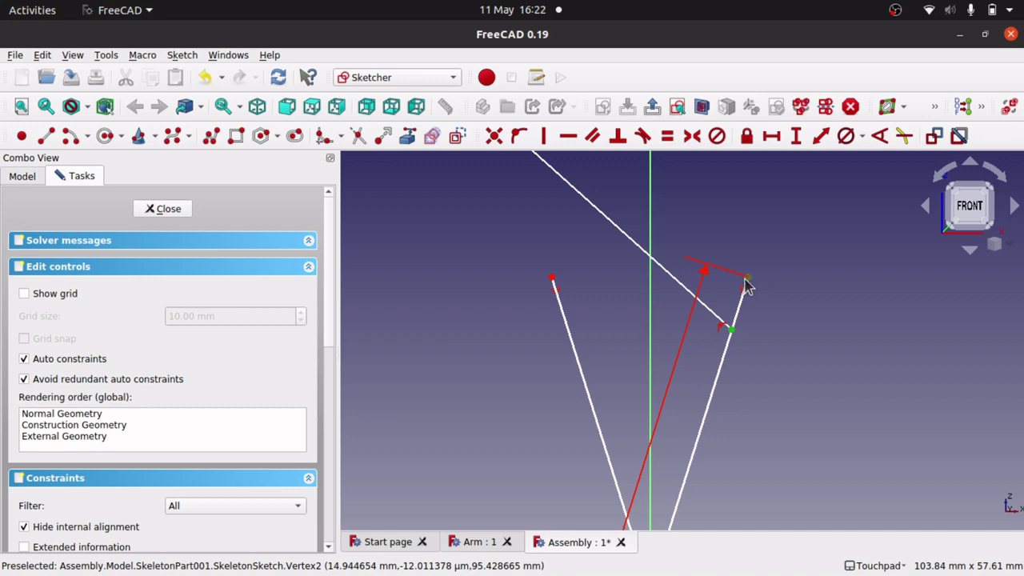
{"action": "left_click", "coordinate": [822, 136]}
{"action": "type", "text": "0.25"}
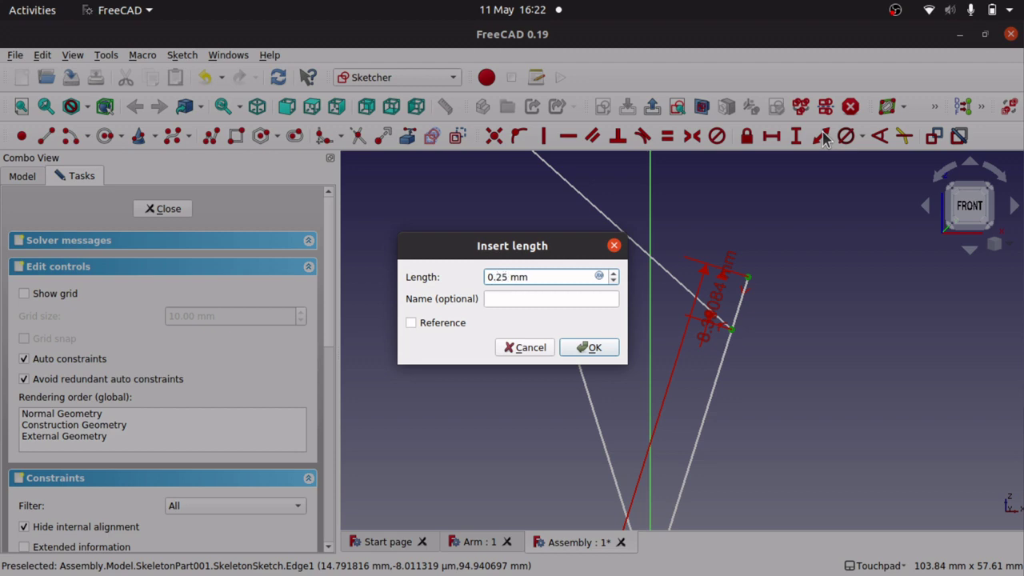
{"action": "key", "text": "Return"}
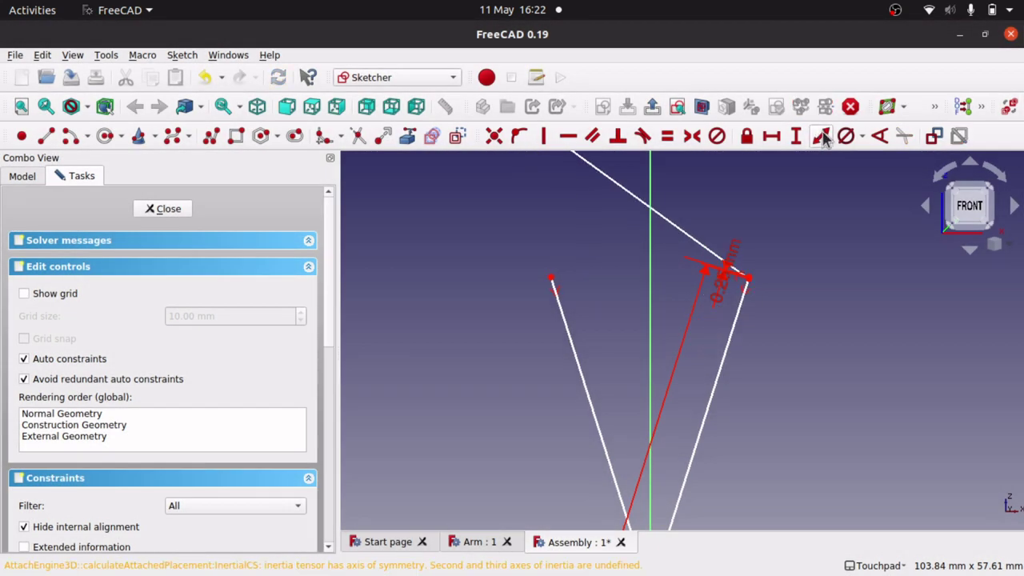
{"action": "left_click", "coordinate": [177, 212]}
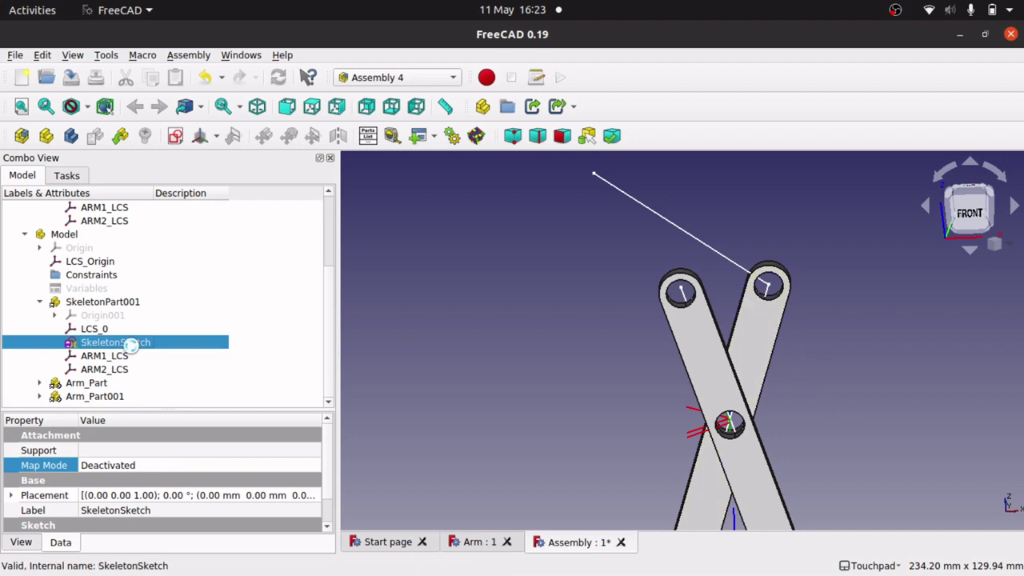
Step: Delete the diagonal line from SkeletonSketch and widen the scissor by moving its lower-right endpoint outward along the horizontal axis
{"action": "double_click", "coordinate": [133, 343]}
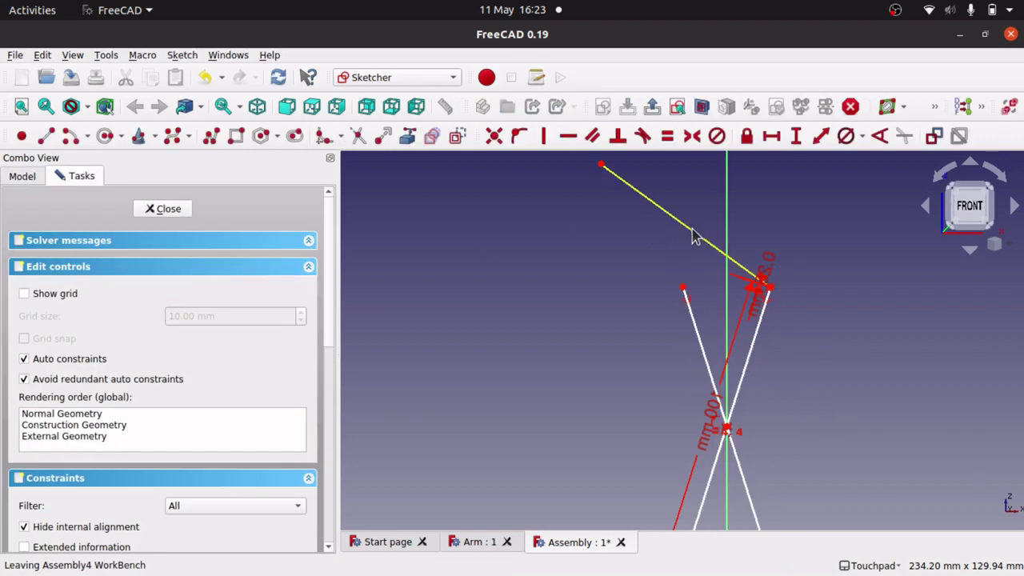
{"action": "key", "text": "Delete"}
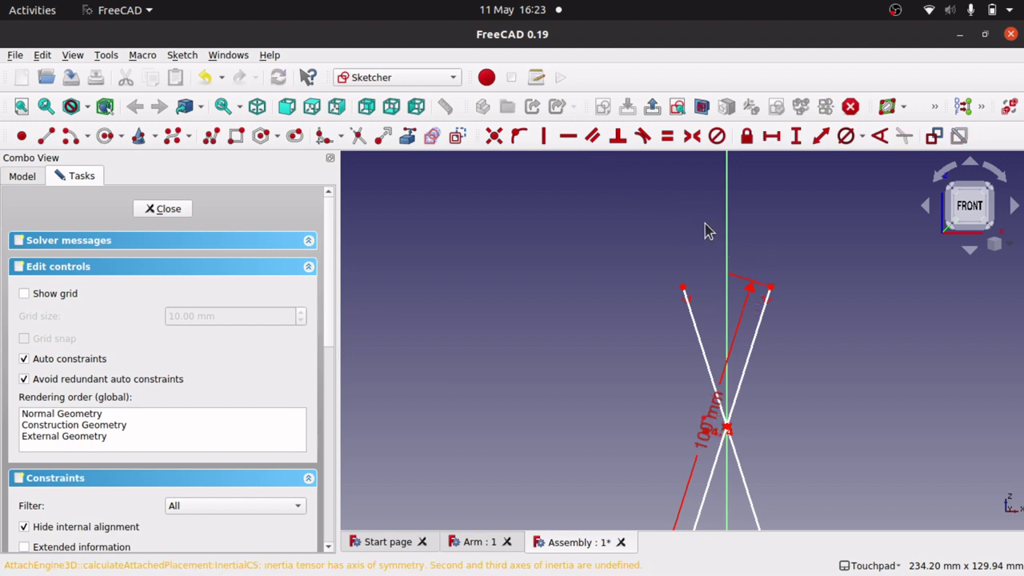
{"action": "scroll", "coordinate": [832, 347], "scroll_direction": "down", "scroll_amount": 3}
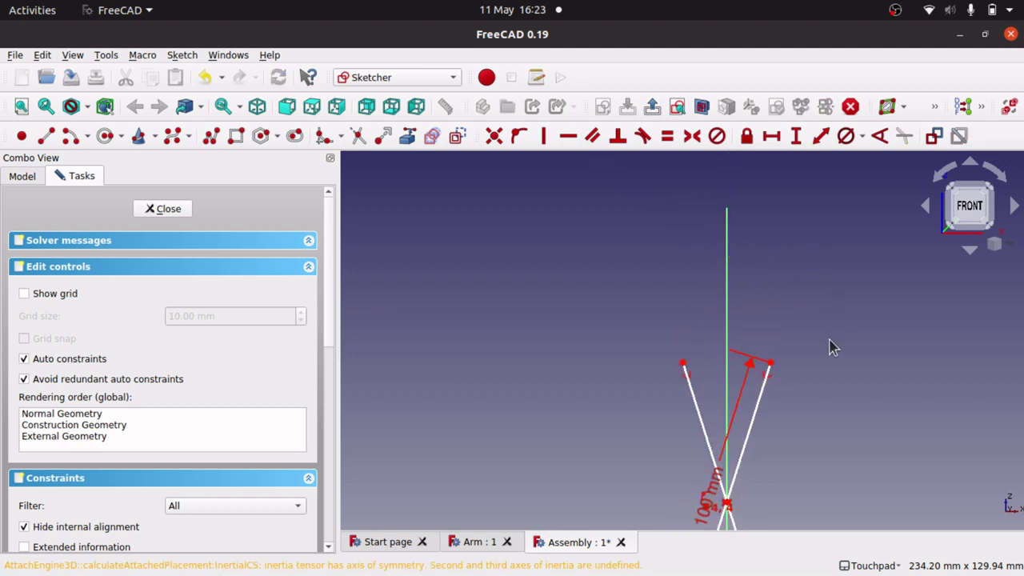
{"action": "scroll", "coordinate": [832, 346], "scroll_direction": "down", "scroll_amount": 2}
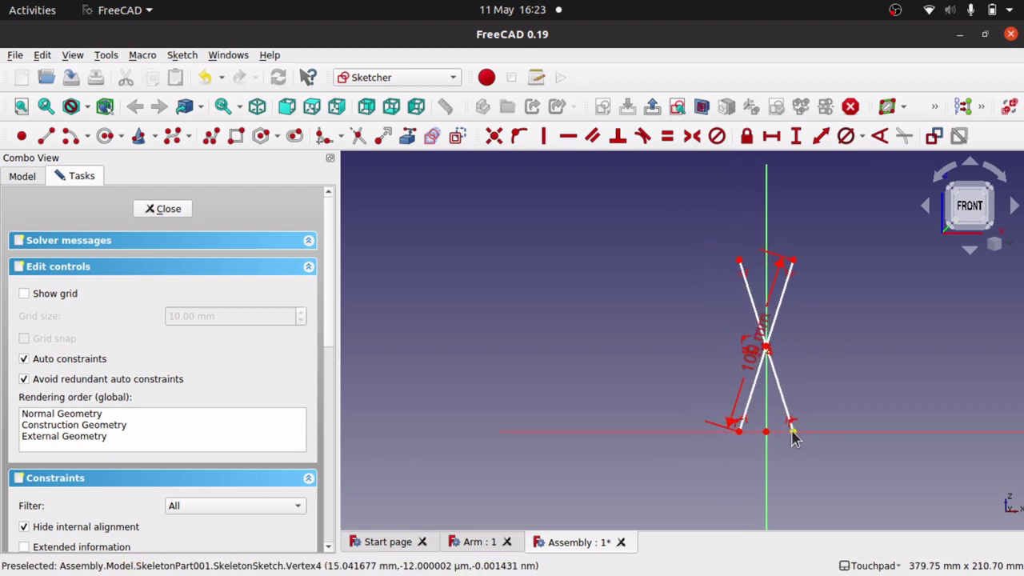
{"action": "mouse_move", "coordinate": [791, 432]}
{"action": "left_mouse_down"}
{"action": "mouse_move", "coordinate": [855, 432]}
{"action": "mouse_move", "coordinate": [822, 432]}
{"action": "left_mouse_up"}
Step: Clone the whole scissor cross from its crossing point and place the clone directly above on the vertical axis
{"action": "mouse_move", "coordinate": [643, 249]}
{"action": "left_mouse_down"}
{"action": "mouse_move", "coordinate": [864, 429]}
{"action": "mouse_move", "coordinate": [869, 457]}
{"action": "left_mouse_up"}
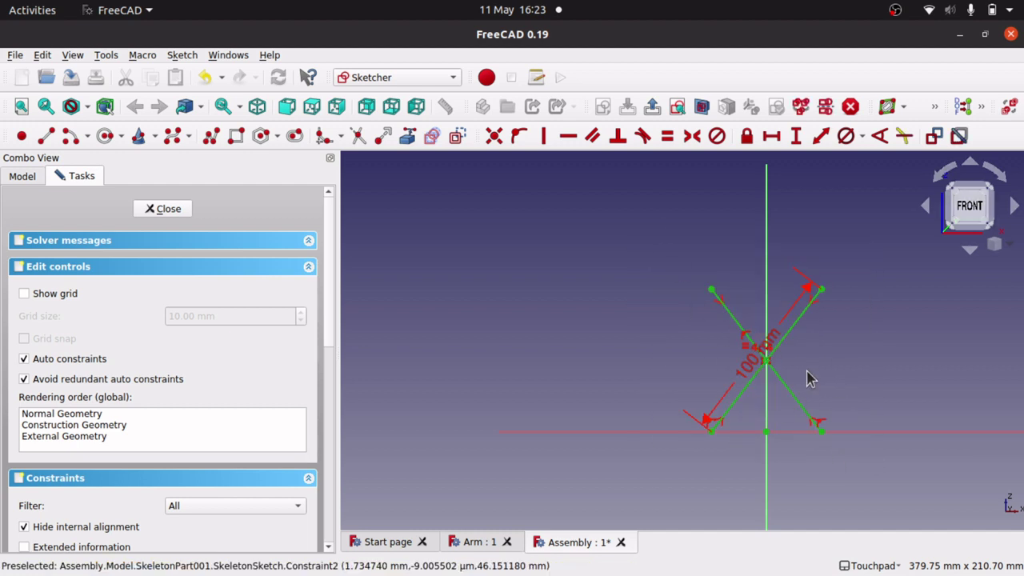
{"action": "key", "text": "g"}
{"action": "key", "text": "l"}
{"action": "left_click", "coordinate": [765, 361]}
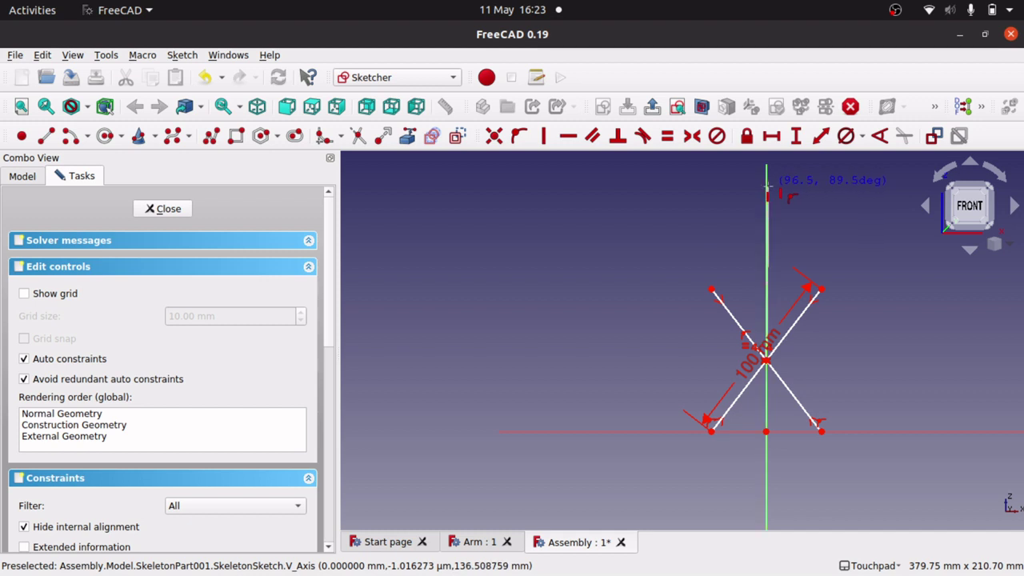
{"action": "scroll", "coordinate": [765, 188], "scroll_direction": "up", "scroll_amount": 5}
{"action": "scroll", "coordinate": [765, 189], "scroll_direction": "up", "scroll_amount": 3}
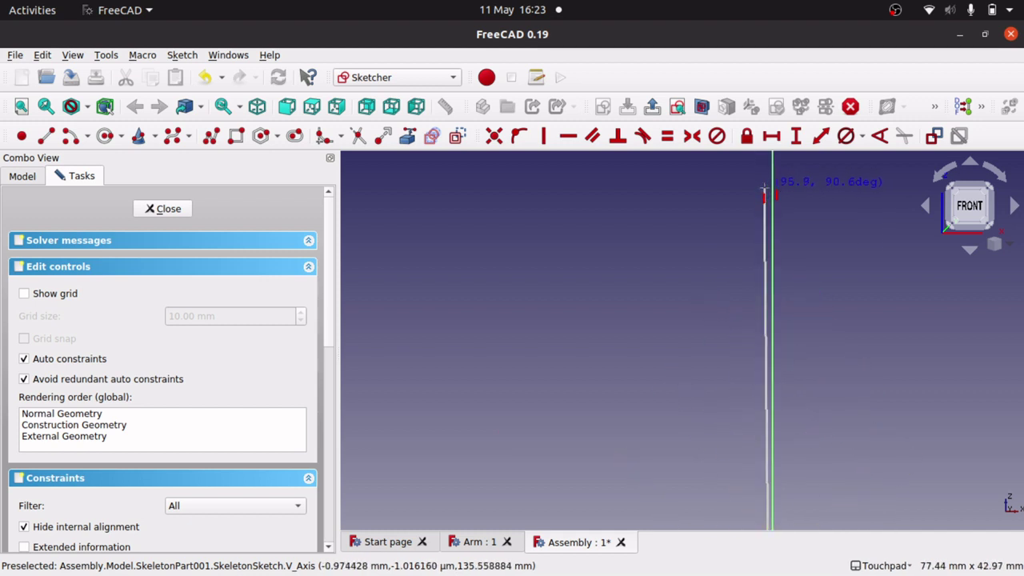
{"action": "left_click", "coordinate": [774, 275]}
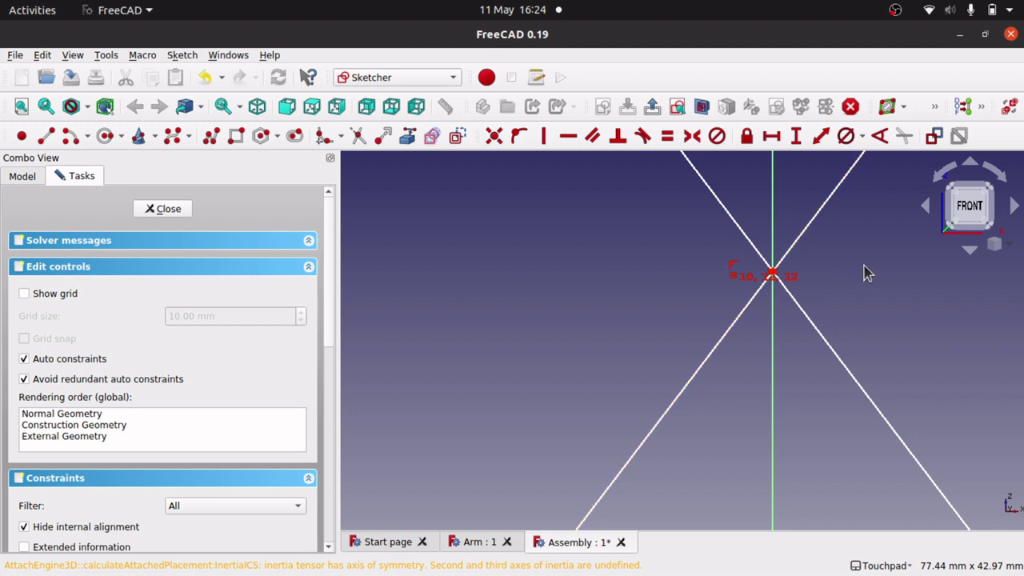
Step: Pull the upper cross's lower-left endpoint outward, make its lower-right endpoint coincident with the lower cross's upper-right endpoint, and close the sketch
{"action": "scroll", "coordinate": [864, 271], "scroll_direction": "down", "scroll_amount": 3}
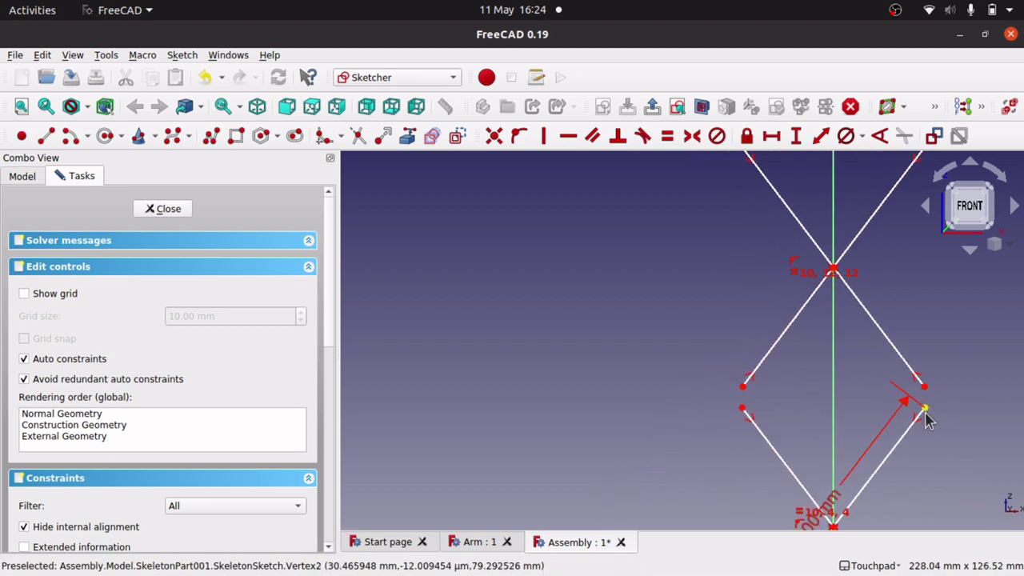
{"action": "mouse_move", "coordinate": [744, 393]}
{"action": "left_mouse_down"}
{"action": "mouse_move", "coordinate": [756, 392]}
{"action": "mouse_move", "coordinate": [724, 384]}
{"action": "mouse_move", "coordinate": [731, 394]}
{"action": "mouse_move", "coordinate": [728, 379]}
{"action": "left_mouse_up"}
{"action": "left_click", "coordinate": [924, 396]}
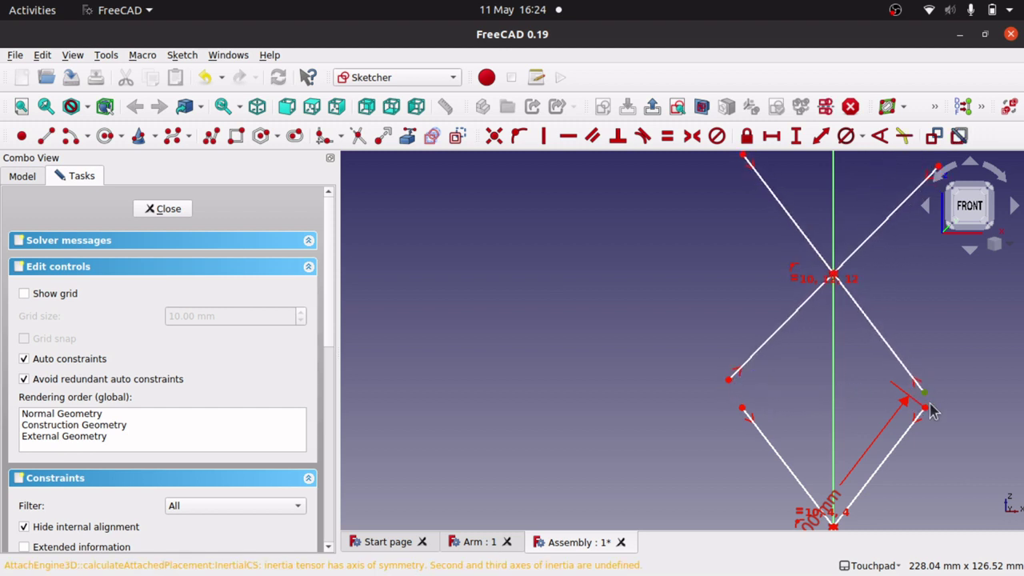
{"action": "left_click", "coordinate": [924, 408]}
{"action": "left_click", "coordinate": [494, 136]}
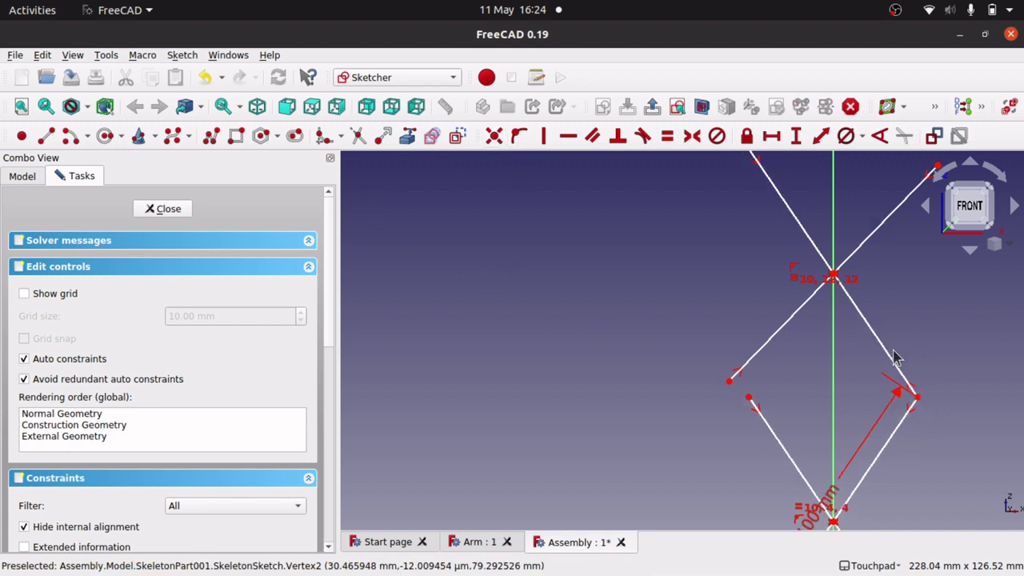
{"action": "left_click", "coordinate": [162, 211]}
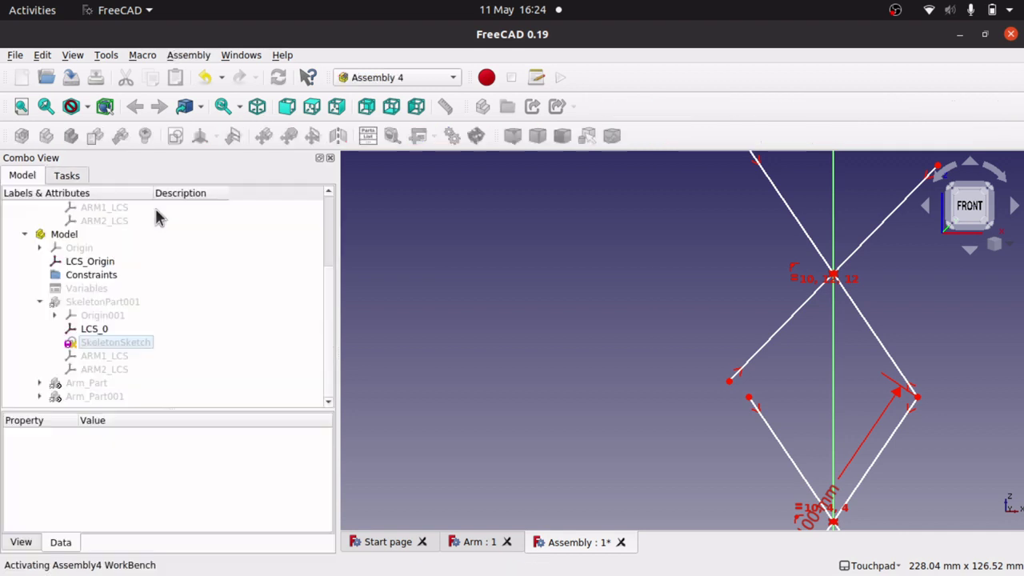
{"action": "left_click", "coordinate": [583, 415]}
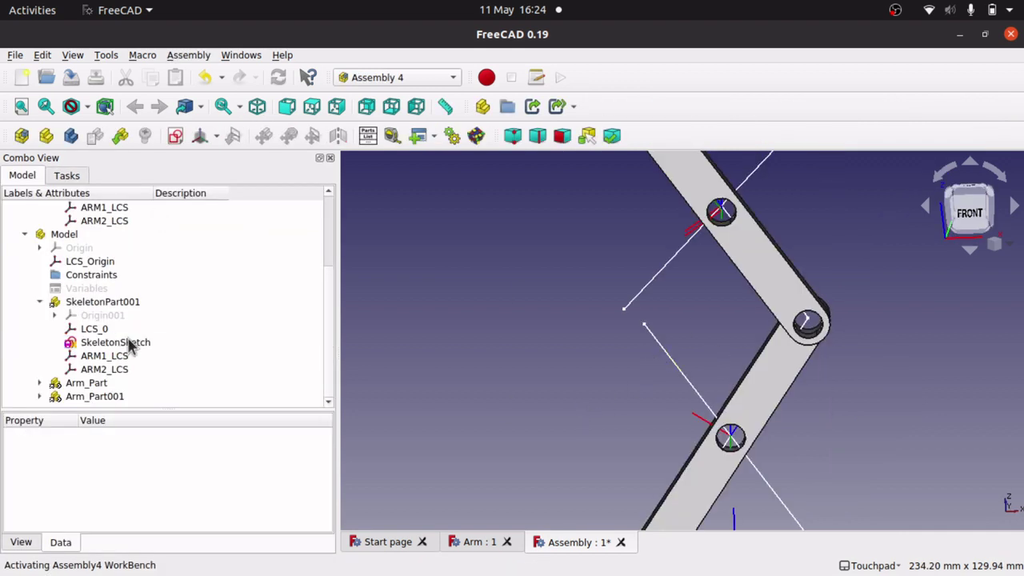
{"action": "scroll", "coordinate": [216, 266], "scroll_direction": "up", "scroll_amount": 3}
{"action": "double_click", "coordinate": [130, 300]}
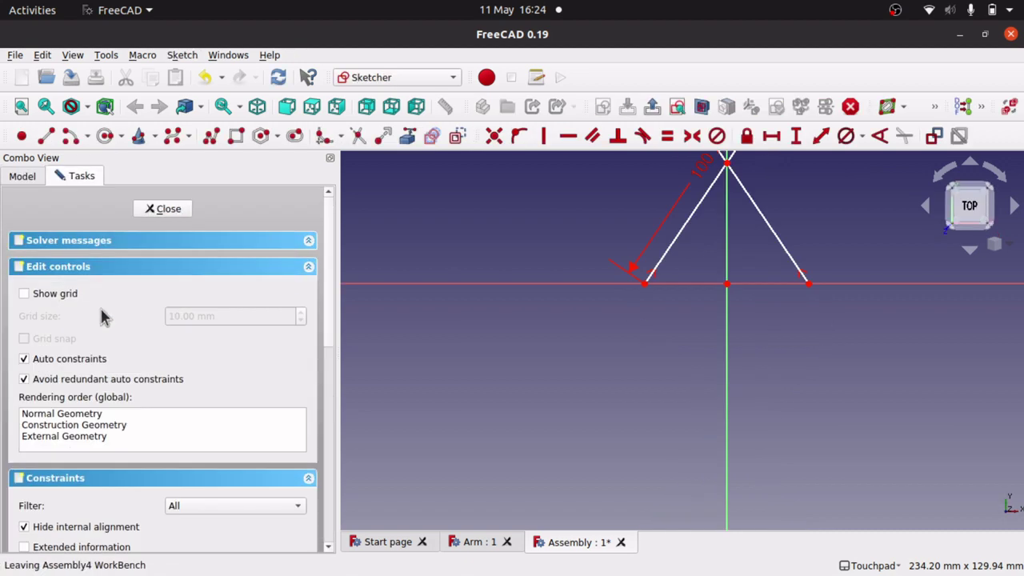
{"action": "left_click", "coordinate": [156, 209]}
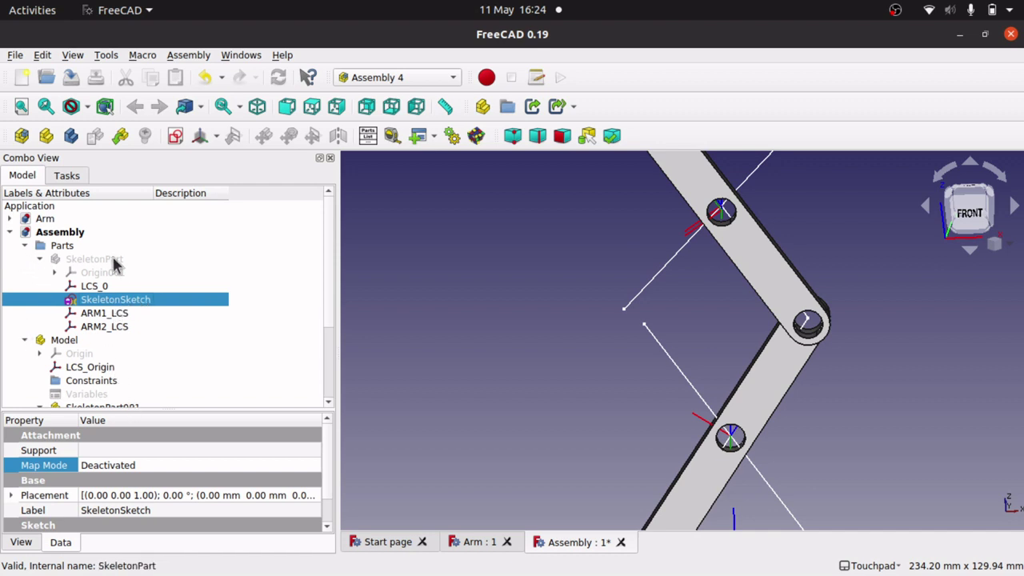
Step: Open SkeletonSketch for editing and pull the upper cross's lower-right endpoint close to the upper-right end of the lower cross
{"action": "double_click", "coordinate": [144, 300]}
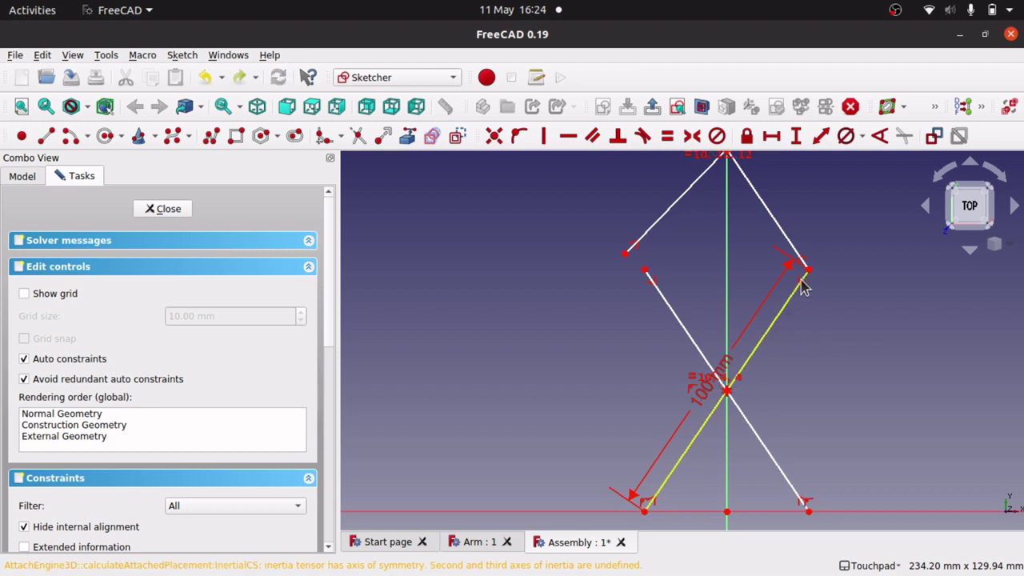
{"action": "left_click_drag", "start_coordinate": [810, 272], "coordinate": [824, 268]}
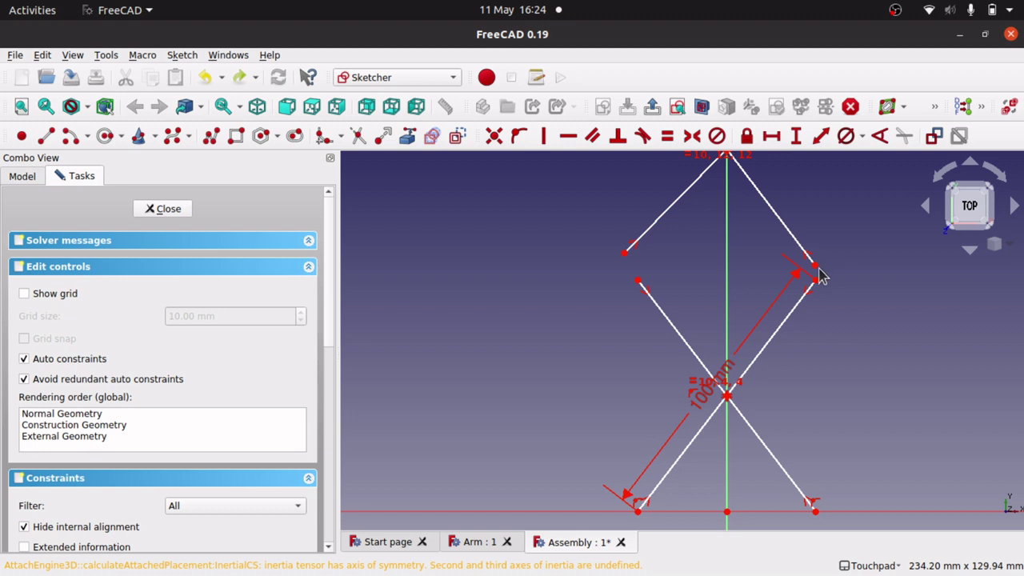
{"action": "mouse_move", "coordinate": [818, 269]}
{"action": "left_mouse_down"}
{"action": "mouse_move", "coordinate": [829, 267]}
{"action": "mouse_move", "coordinate": [810, 264]}
{"action": "left_mouse_up"}
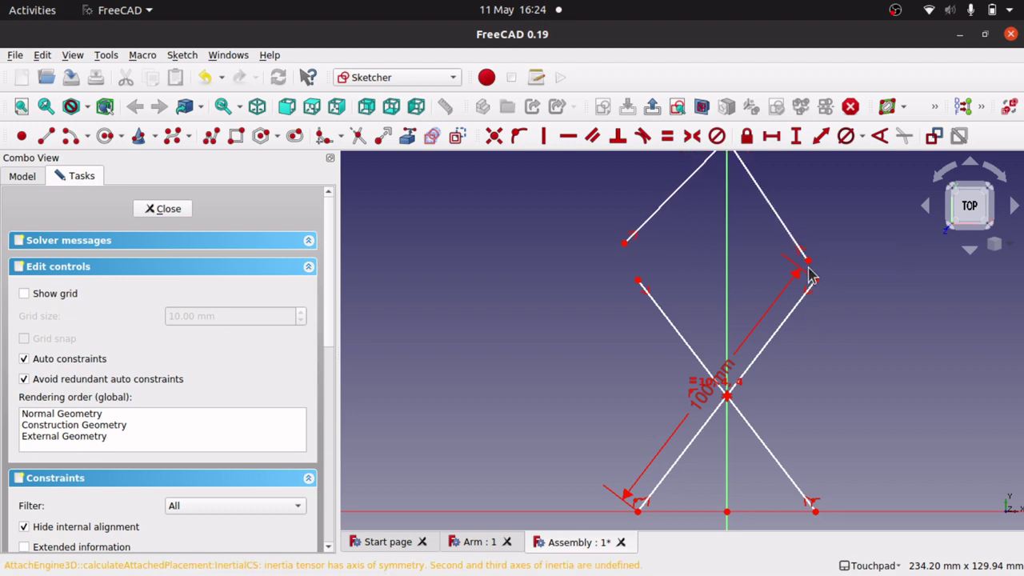
{"action": "scroll", "coordinate": [809, 274], "scroll_direction": "up", "scroll_amount": 5}
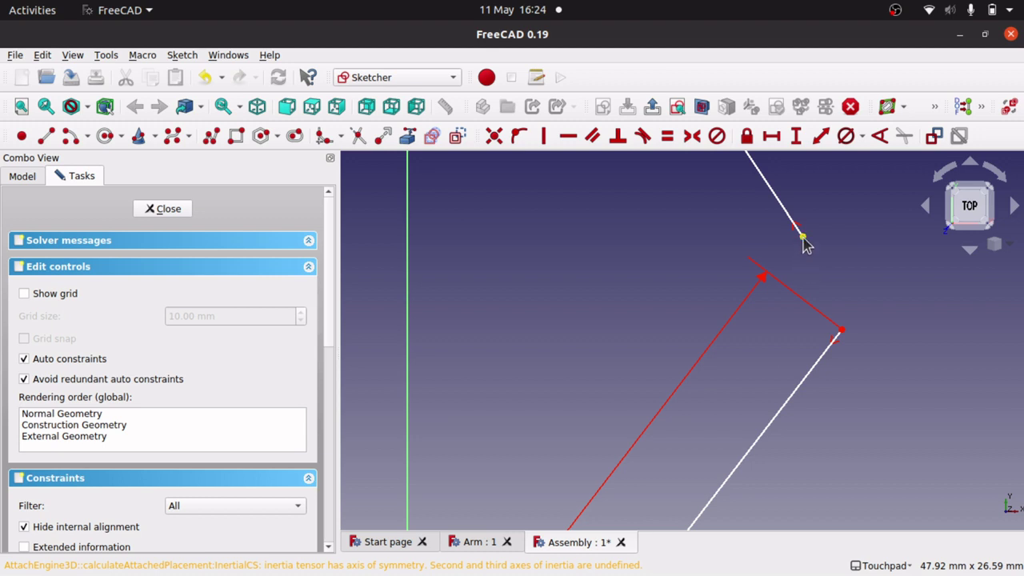
{"action": "left_click_drag", "start_coordinate": [804, 240], "coordinate": [807, 364]}
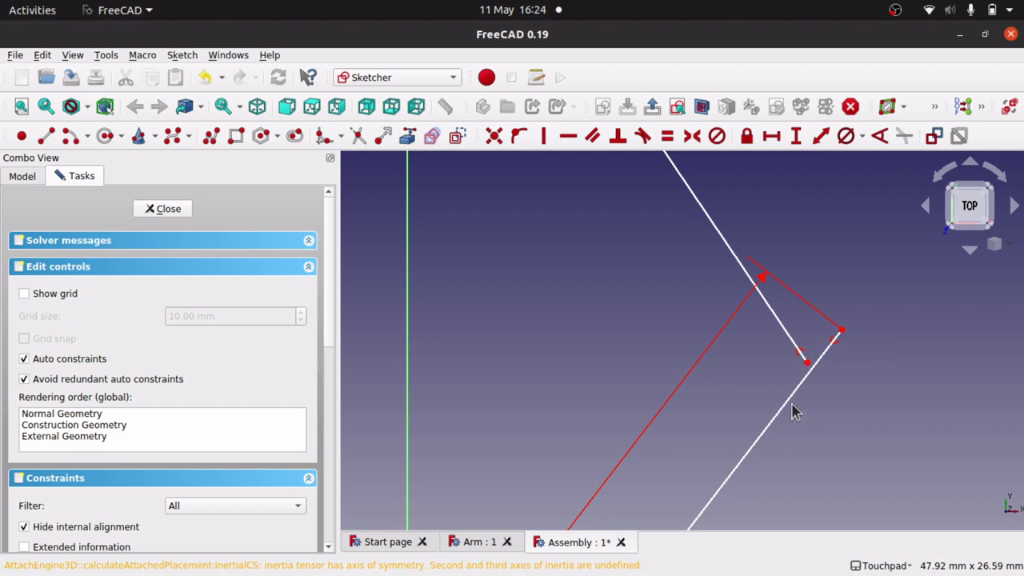
Step: Constrain the upper cross's lower-right endpoint onto the lower cross's line that rises to the upper right
{"action": "left_click", "coordinate": [807, 363]}
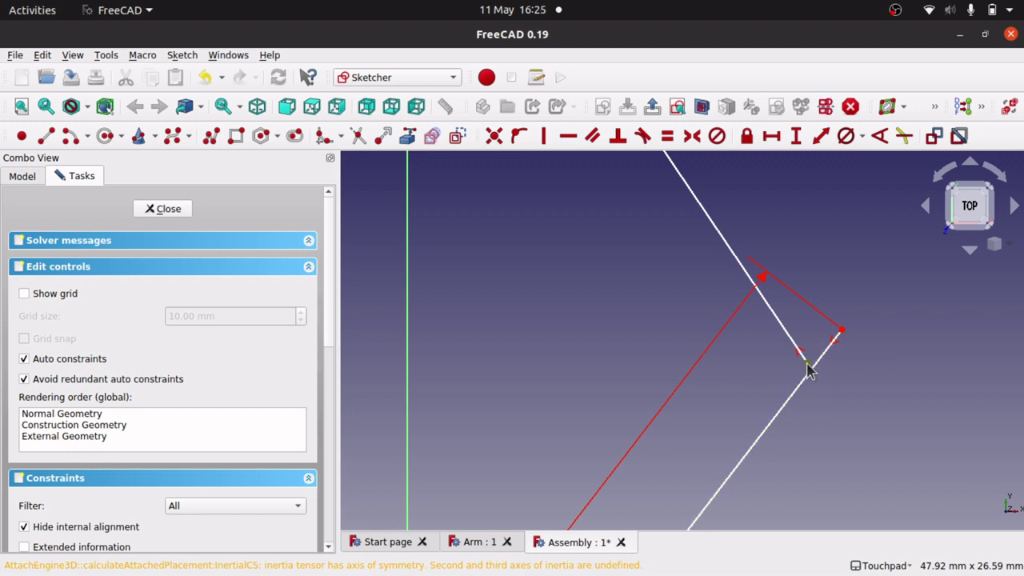
{"action": "left_click", "coordinate": [784, 411]}
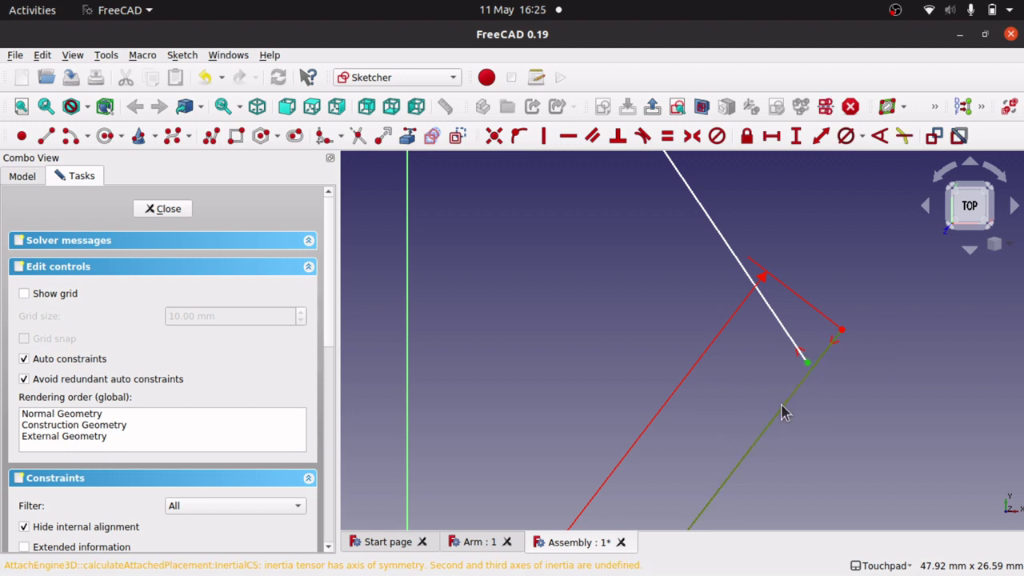
{"action": "left_click", "coordinate": [520, 137]}
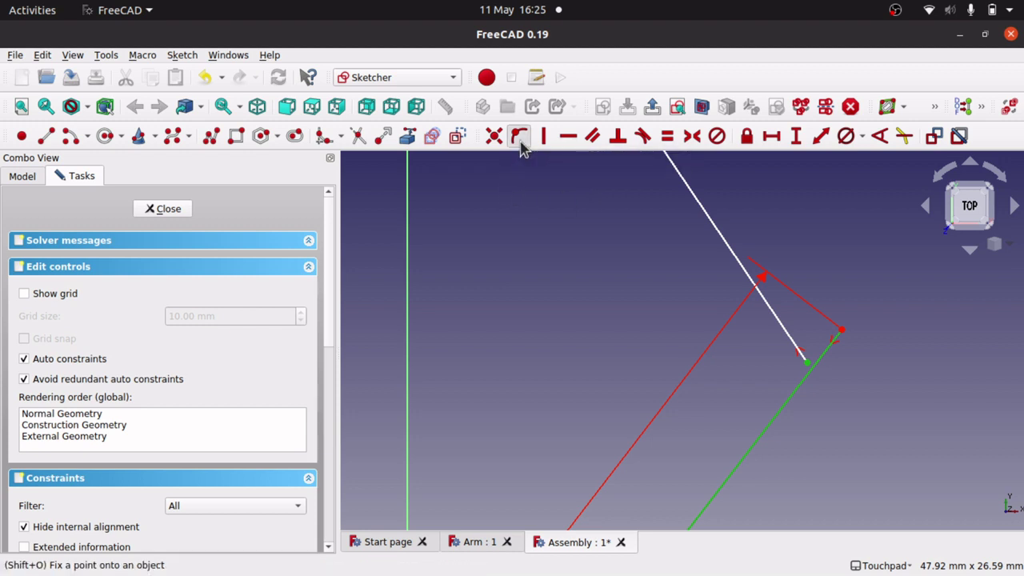
Step: Constrain the distance between the upper cross's lower-right endpoint and the lower cross's upper-right endpoint to 0.25 mm
{"action": "left_click", "coordinate": [809, 362]}
{"action": "left_click", "coordinate": [836, 328]}
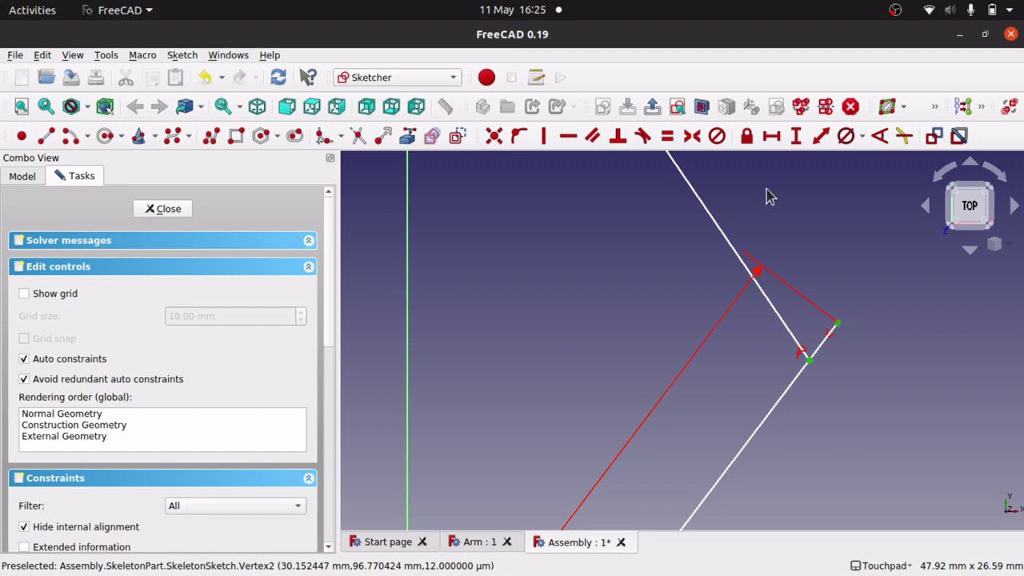
{"action": "left_click", "coordinate": [821, 138]}
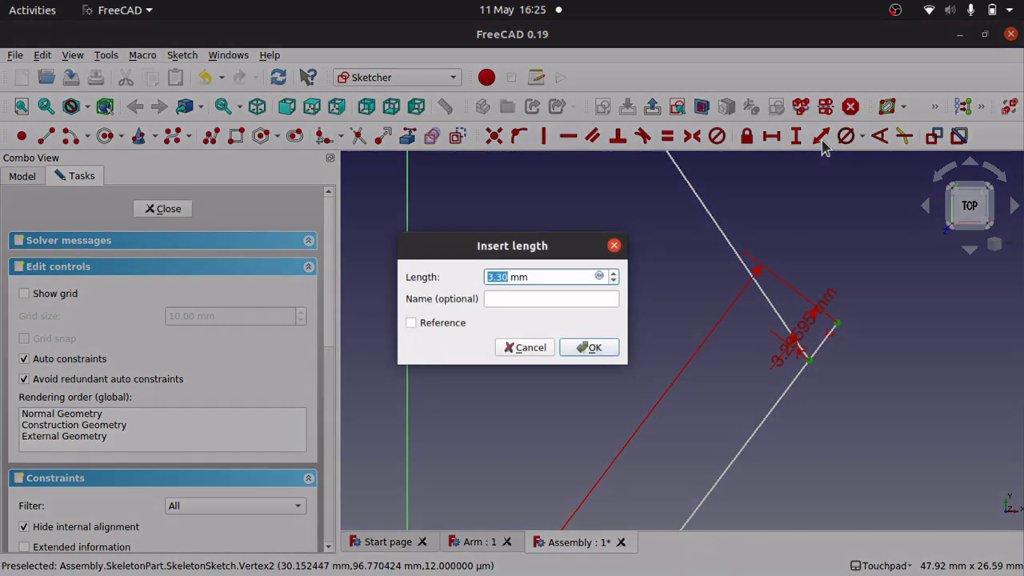
{"action": "type", "text": "0.25"}
{"action": "key", "text": "Return"}
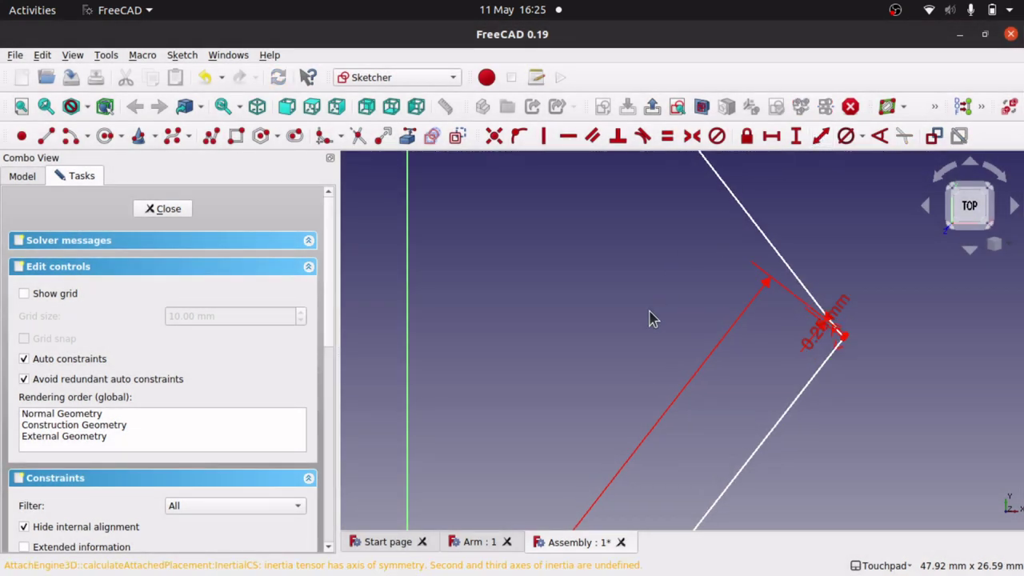
Step: Move the upper cross's lower-left endpoint near the lower cross's upper-left end and constrain it onto that lower line
{"action": "scroll", "coordinate": [604, 342], "scroll_direction": "right", "scroll_amount": 10}
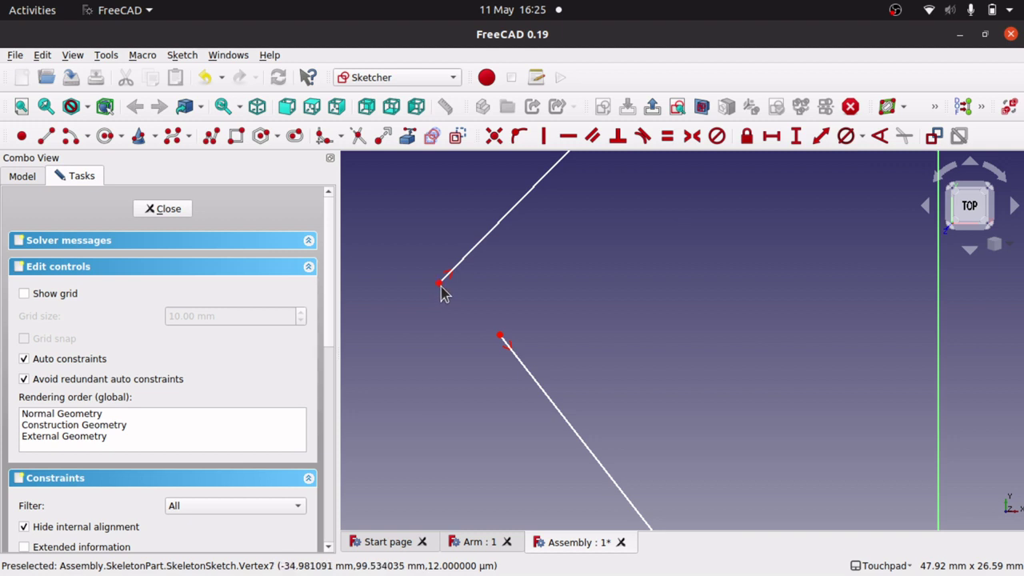
{"action": "left_click_drag", "start_coordinate": [440, 289], "coordinate": [542, 337]}
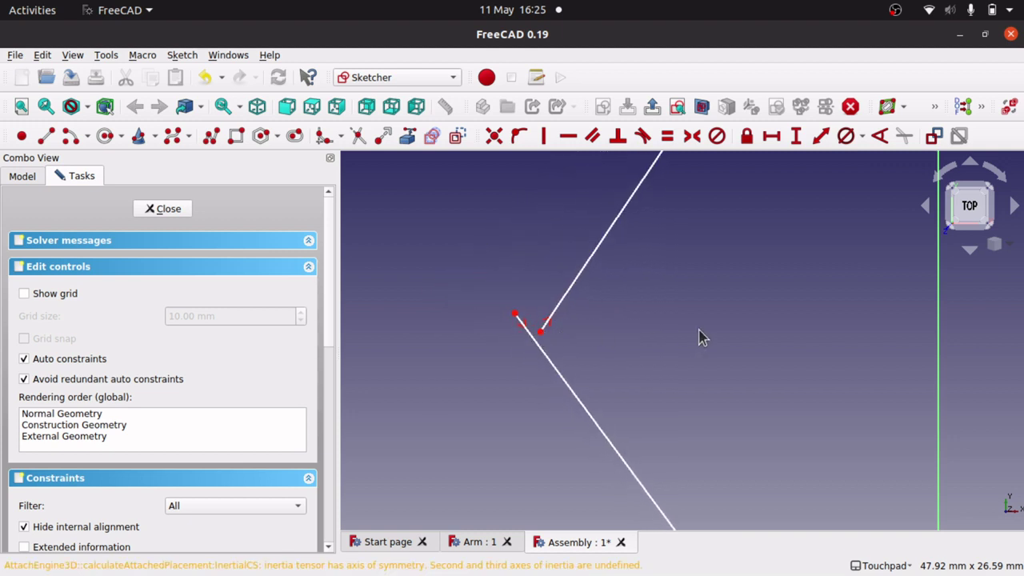
{"action": "scroll", "coordinate": [699, 337], "scroll_direction": "down", "scroll_amount": 5}
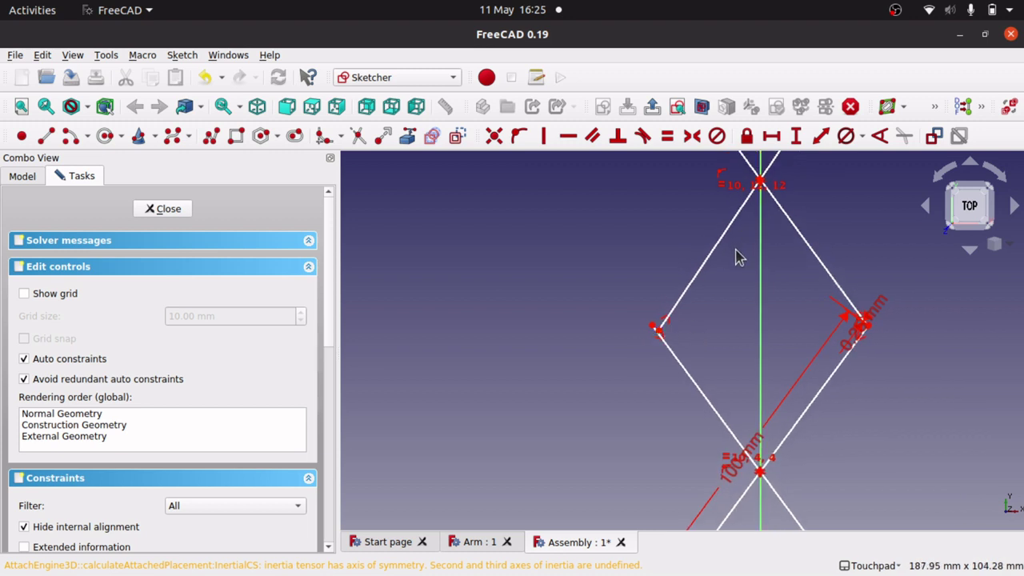
{"action": "scroll", "coordinate": [736, 256], "scroll_direction": "up", "scroll_amount": 4}
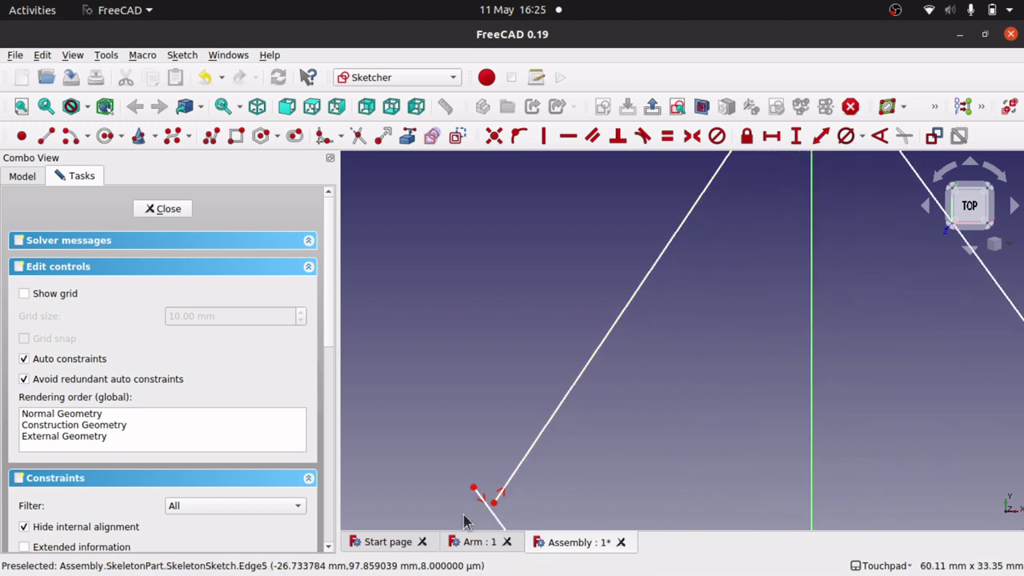
{"action": "scroll", "coordinate": [466, 521], "scroll_direction": "up", "scroll_amount": 6}
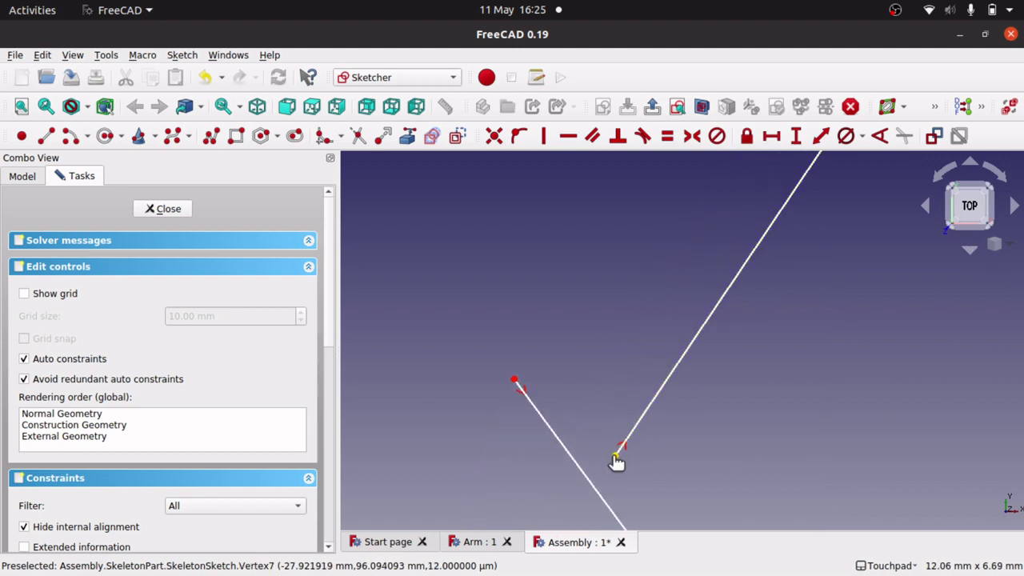
{"action": "left_click", "coordinate": [615, 456]}
{"action": "left_click", "coordinate": [563, 454]}
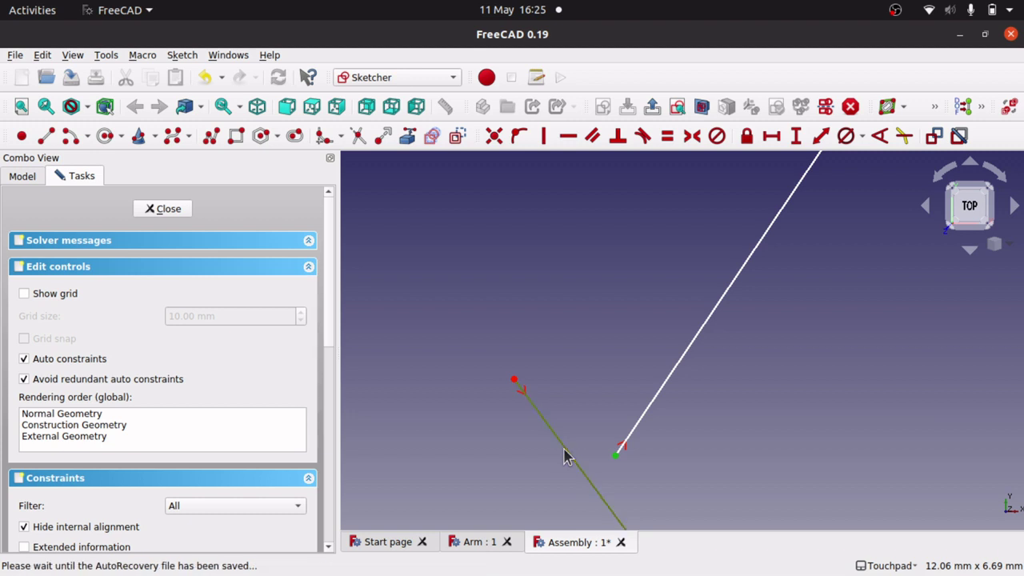
{"action": "left_click", "coordinate": [517, 140]}
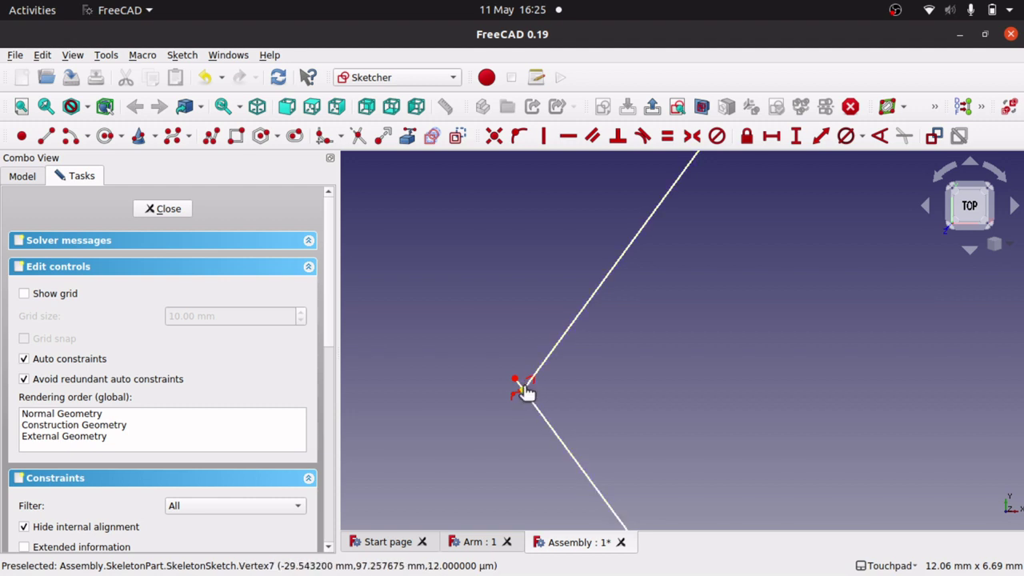
Step: Test the left joint's movement, widen the double scissor by moving its topmost left endpoint outward and down, and close the sketch
{"action": "mouse_move", "coordinate": [525, 387]}
{"action": "left_mouse_down"}
{"action": "mouse_move", "coordinate": [515, 382]}
{"action": "mouse_move", "coordinate": [551, 344]}
{"action": "mouse_move", "coordinate": [528, 382]}
{"action": "left_mouse_up"}
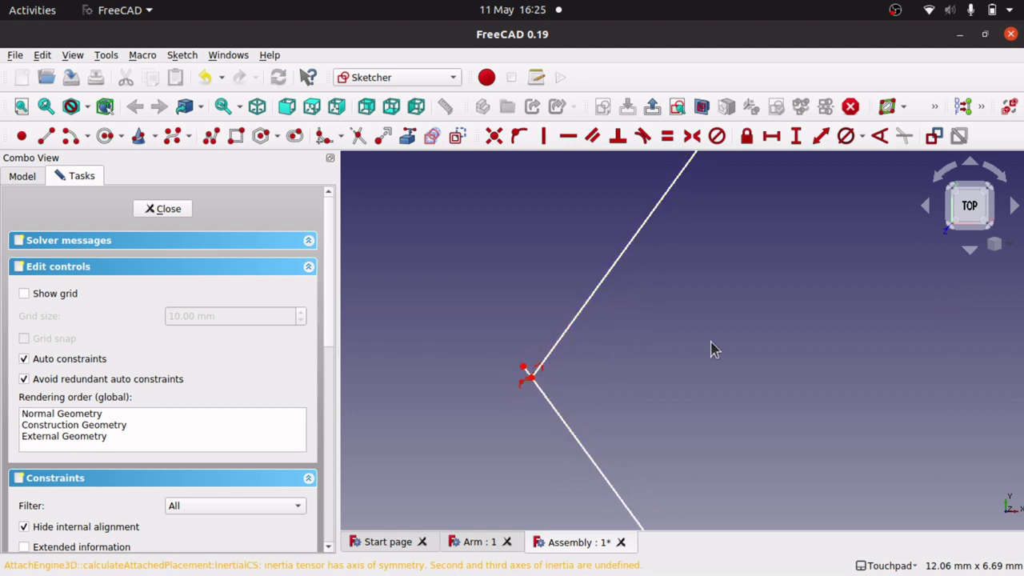
{"action": "scroll", "coordinate": [737, 357], "scroll_direction": "down", "scroll_amount": 10}
{"action": "scroll", "coordinate": [737, 357], "scroll_direction": "down", "scroll_amount": 5}
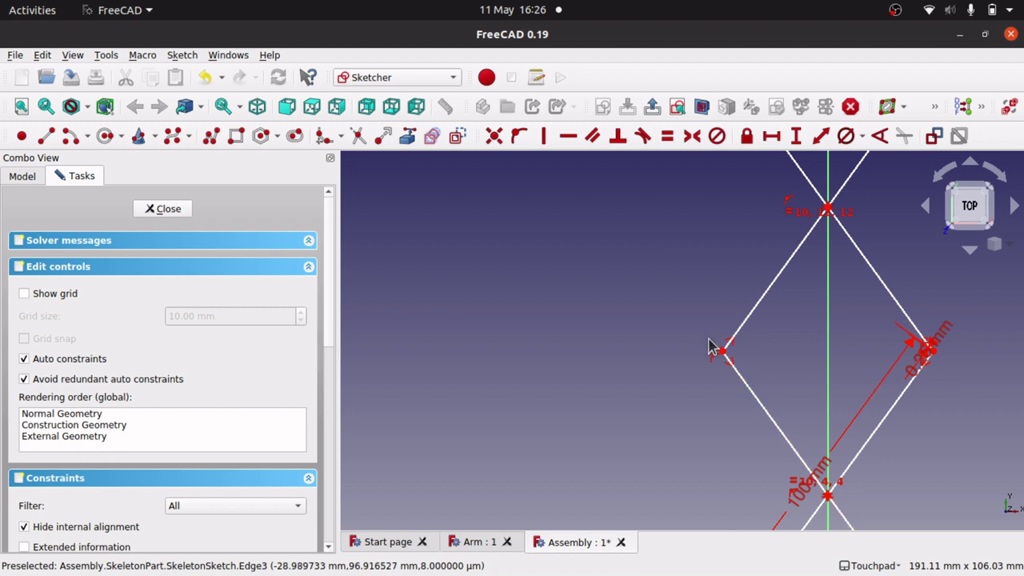
{"action": "scroll", "coordinate": [744, 366], "scroll_direction": "up", "scroll_amount": 8}
{"action": "scroll", "coordinate": [744, 366], "scroll_direction": "down", "scroll_amount": 6}
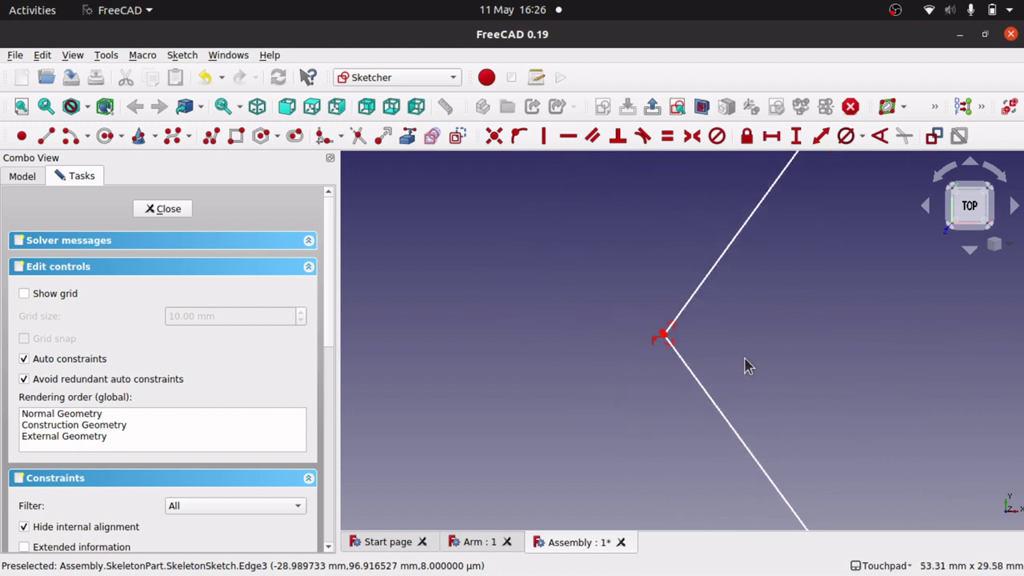
{"action": "scroll", "coordinate": [744, 367], "scroll_direction": "down", "scroll_amount": 4}
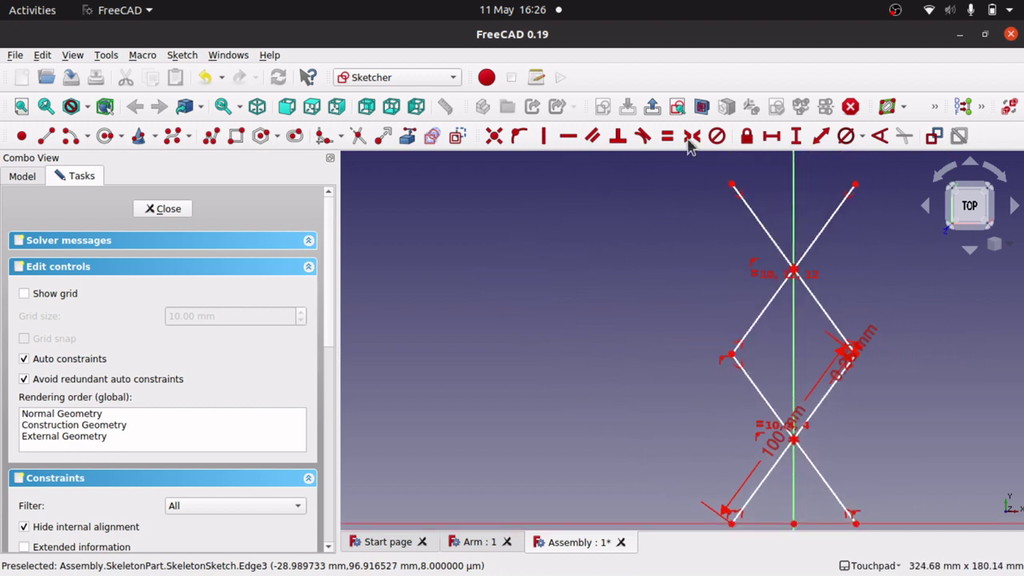
{"action": "left_click_drag", "start_coordinate": [731, 187], "coordinate": [717, 237]}
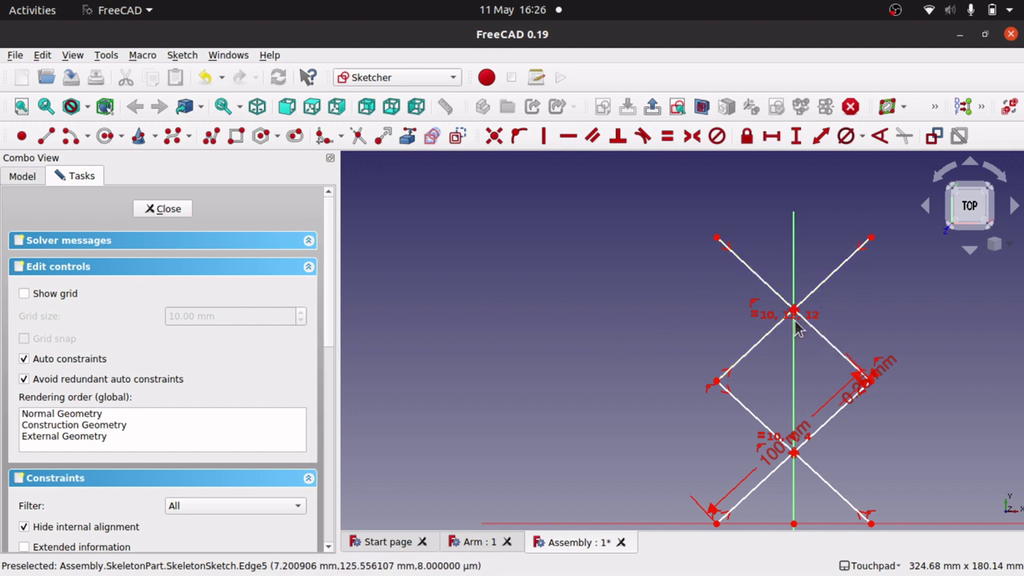
{"action": "left_click", "coordinate": [181, 211]}
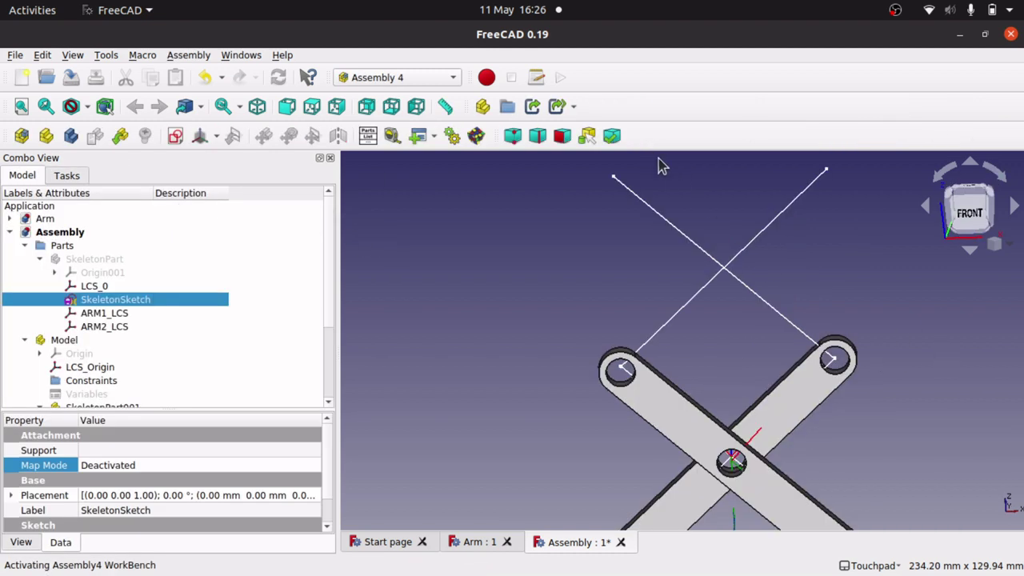
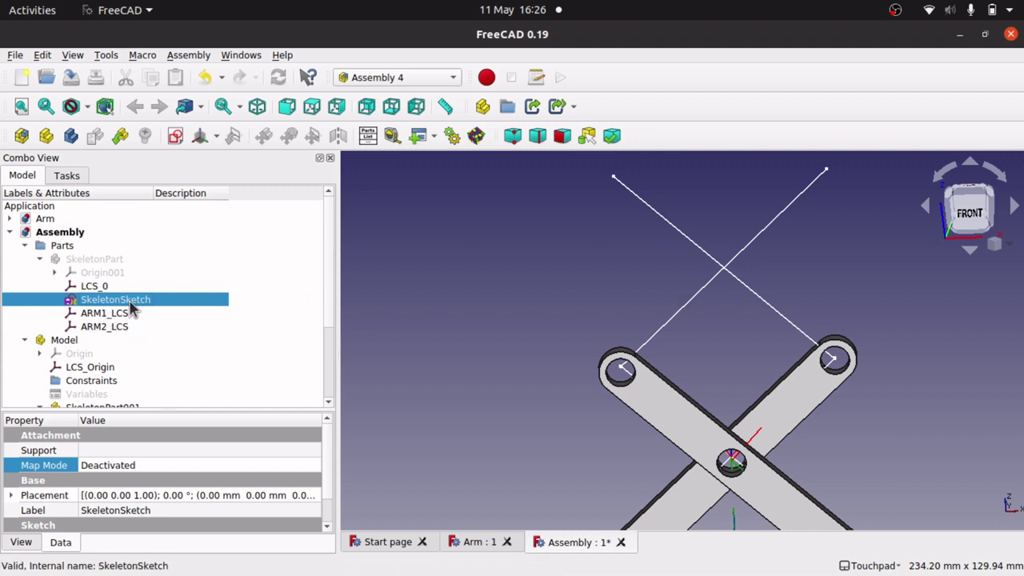
Step: Create a new coordinate system named ARM3_LCS in the skeleton part
{"action": "left_click", "coordinate": [216, 139]}
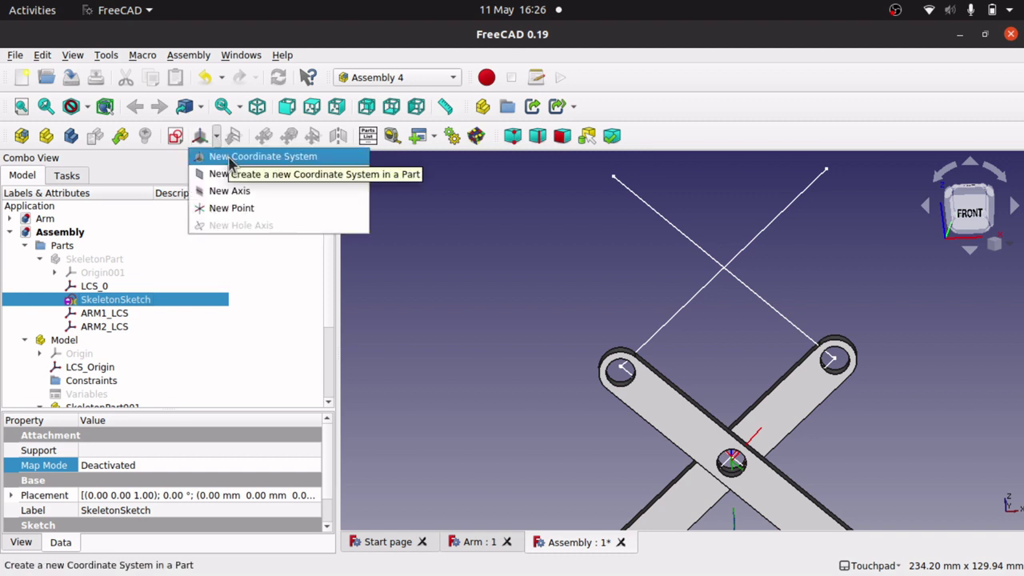
{"action": "left_click", "coordinate": [229, 156]}
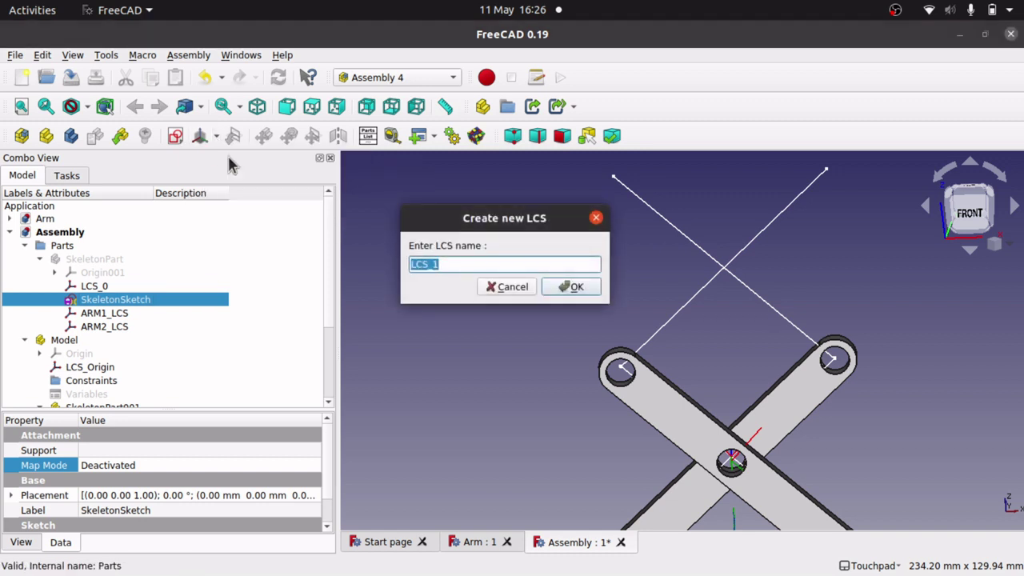
{"action": "type", "text": "ARM3_"}
{"action": "key", "text": "Return"}
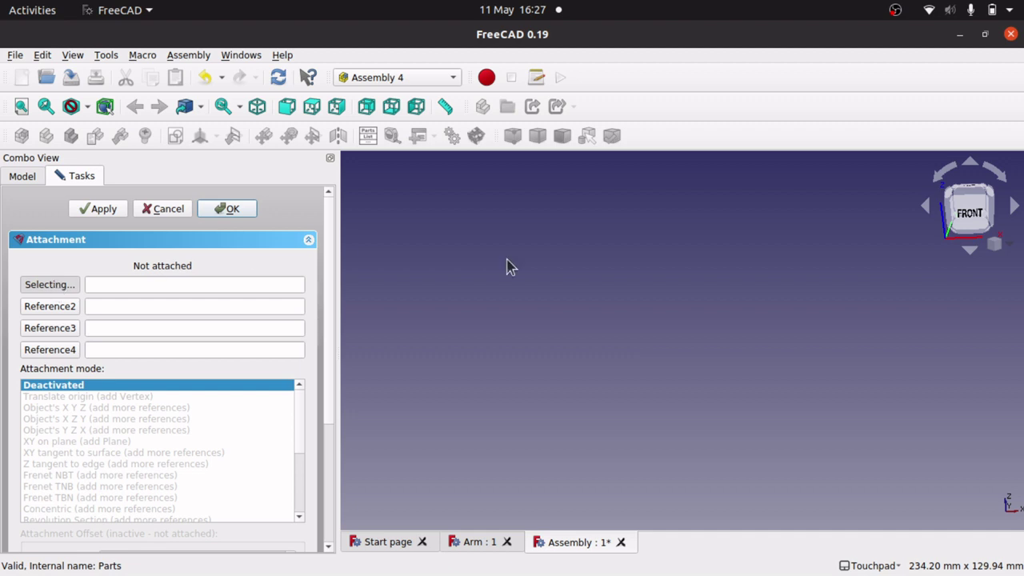
Step: Make SkeletonPart visible and bring its whole double-scissor sketch into view for choosing the ARM3_LCS attachment references
{"action": "left_click", "coordinate": [32, 175]}
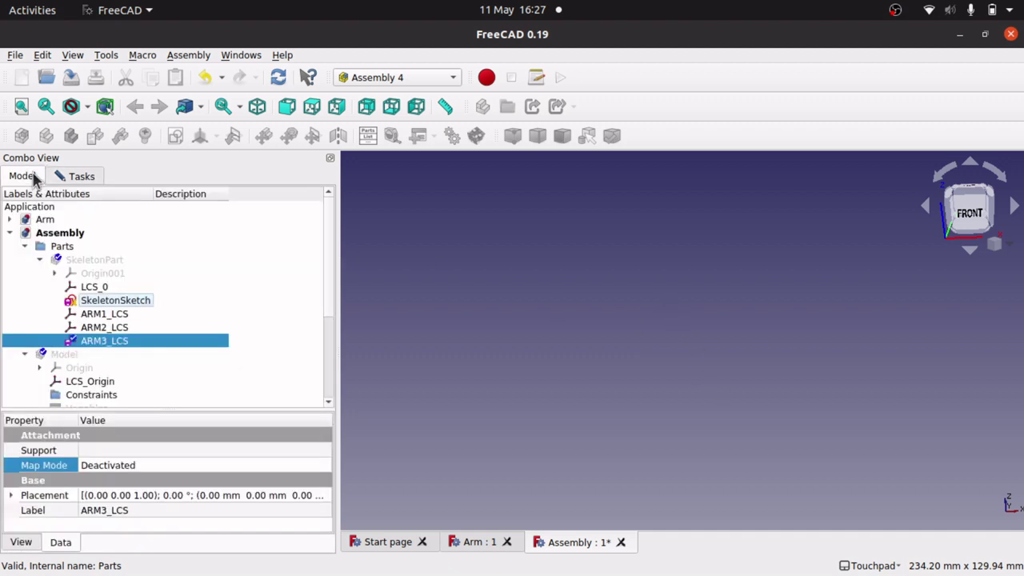
{"action": "left_click", "coordinate": [93, 262]}
{"action": "key", "text": "space"}
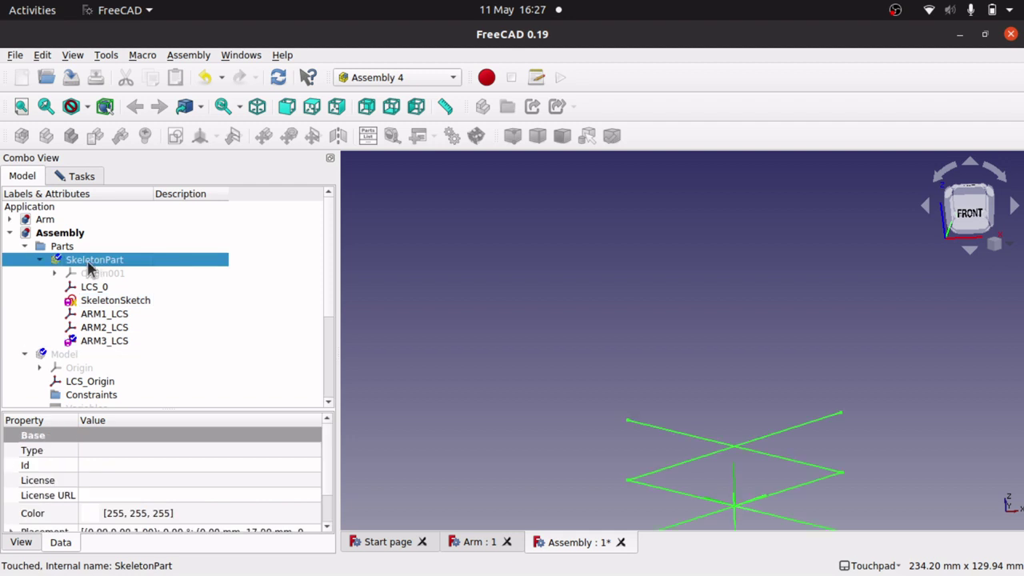
{"action": "key", "text": "Down"}
{"action": "left_click", "coordinate": [838, 318]}
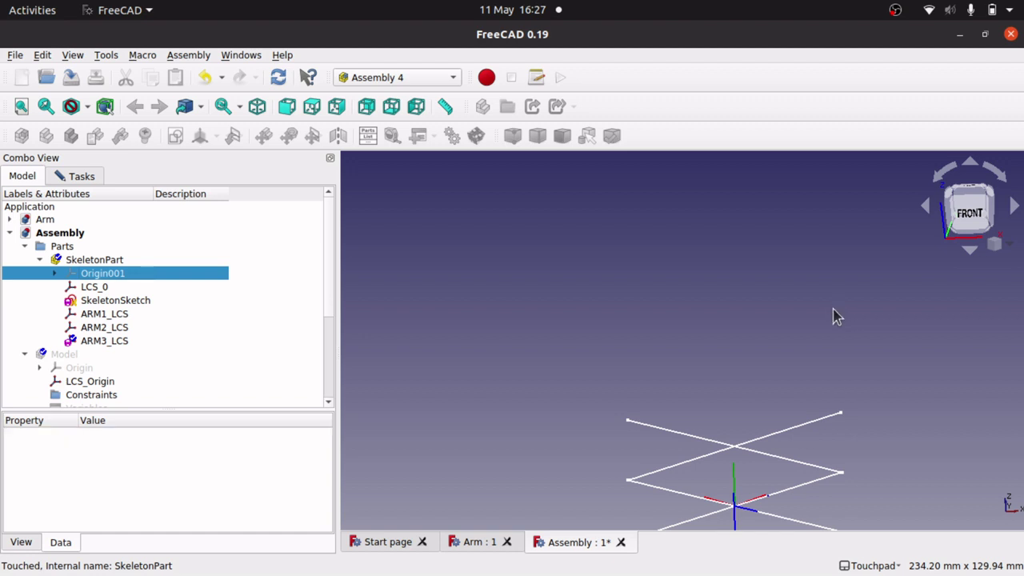
{"action": "scroll", "coordinate": [836, 317], "scroll_direction": "down", "scroll_amount": 5}
{"action": "scroll", "coordinate": [836, 317], "scroll_direction": "down", "scroll_amount": 5}
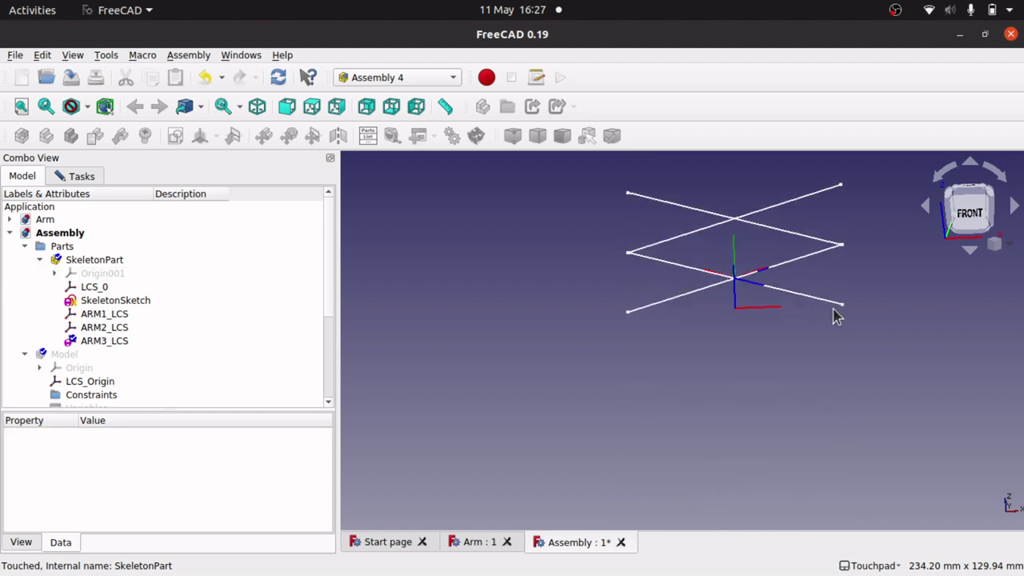
{"action": "scroll", "coordinate": [836, 317], "scroll_direction": "up", "scroll_amount": 2}
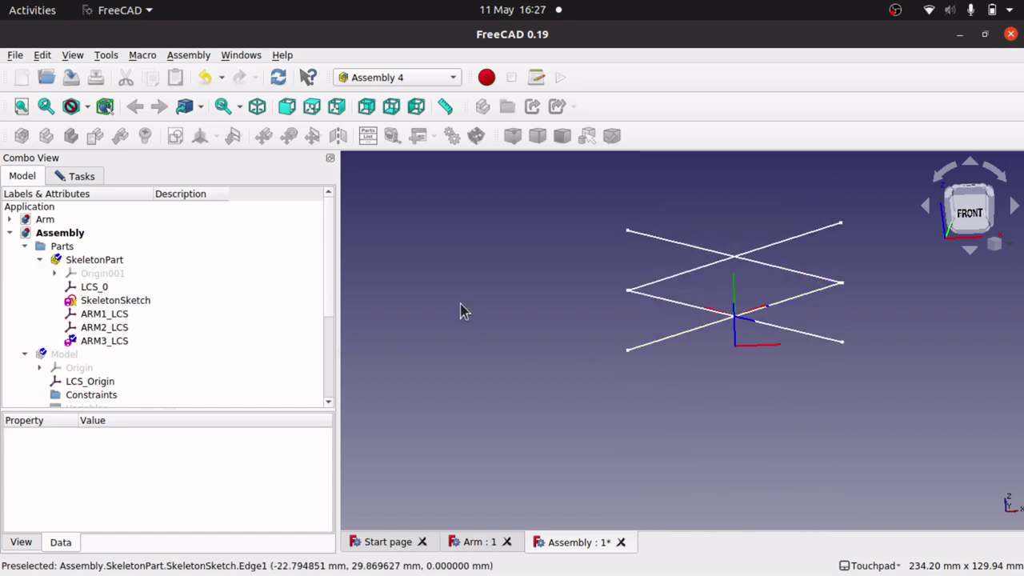
Step: Return to the ARM3_LCS attachment settings and clear Origin001 from the first reference
{"action": "scroll", "coordinate": [773, 346], "scroll_direction": "up", "scroll_amount": 4}
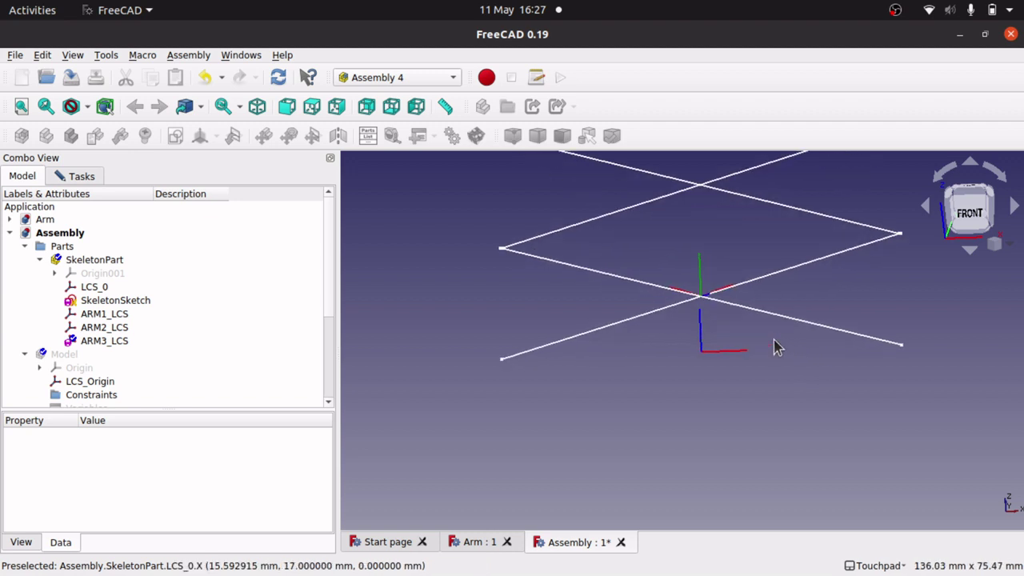
{"action": "scroll", "coordinate": [773, 346], "scroll_direction": "down", "scroll_amount": 5}
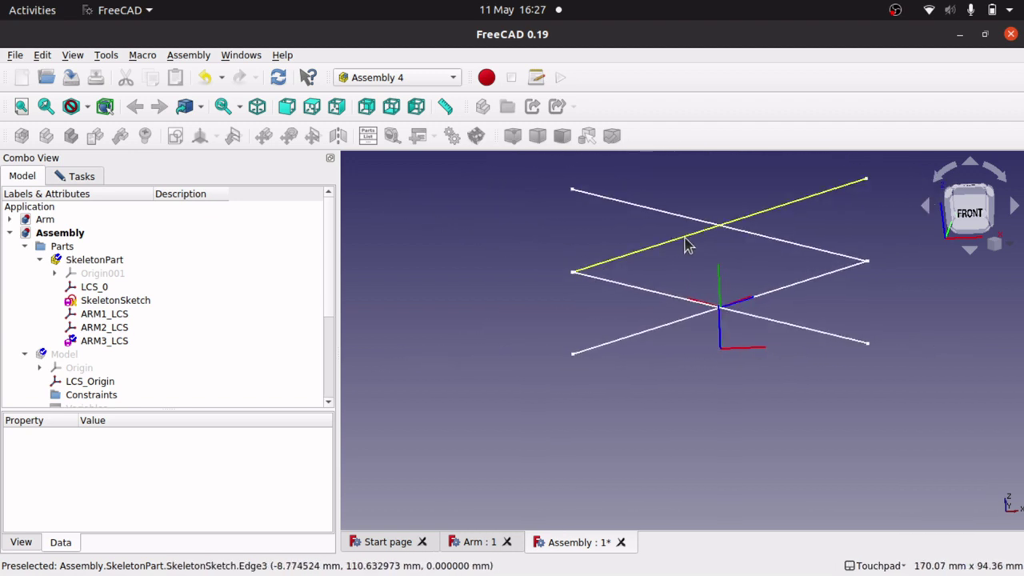
{"action": "left_click", "coordinate": [76, 176]}
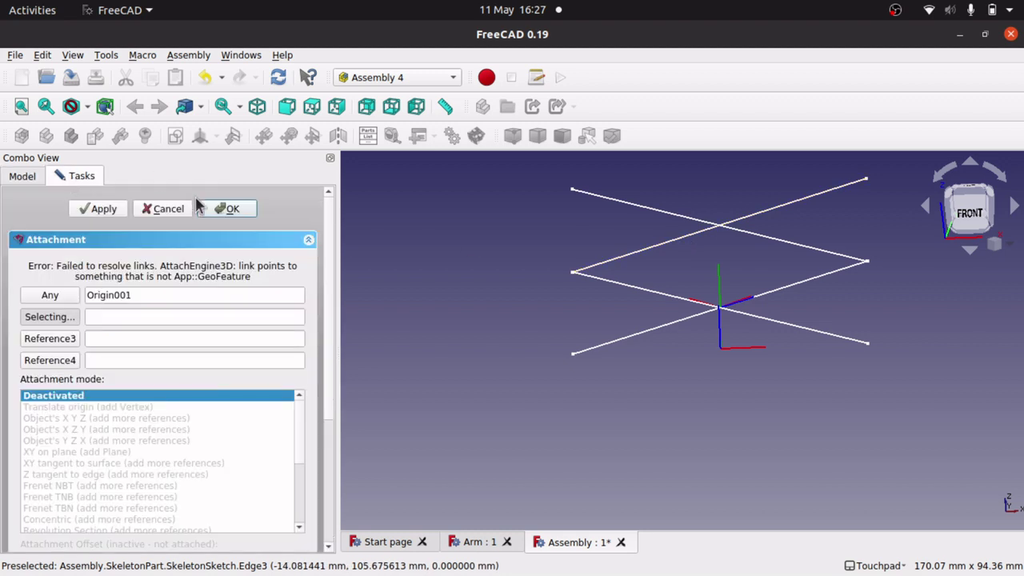
{"action": "left_click", "coordinate": [50, 295]}
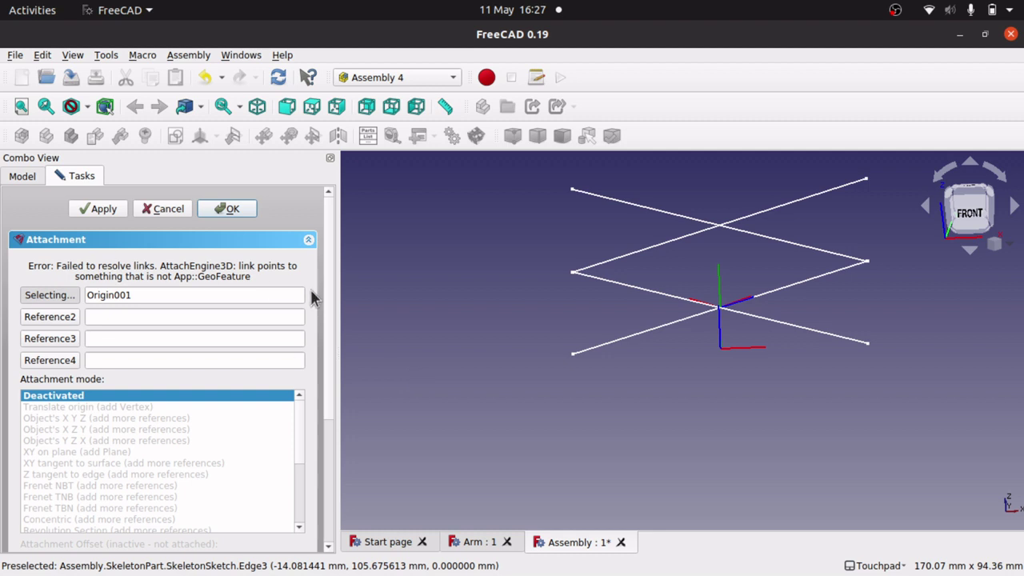
{"action": "left_click_drag", "start_coordinate": [149, 294], "coordinate": [62, 295]}
{"action": "key", "text": "BackSpace"}
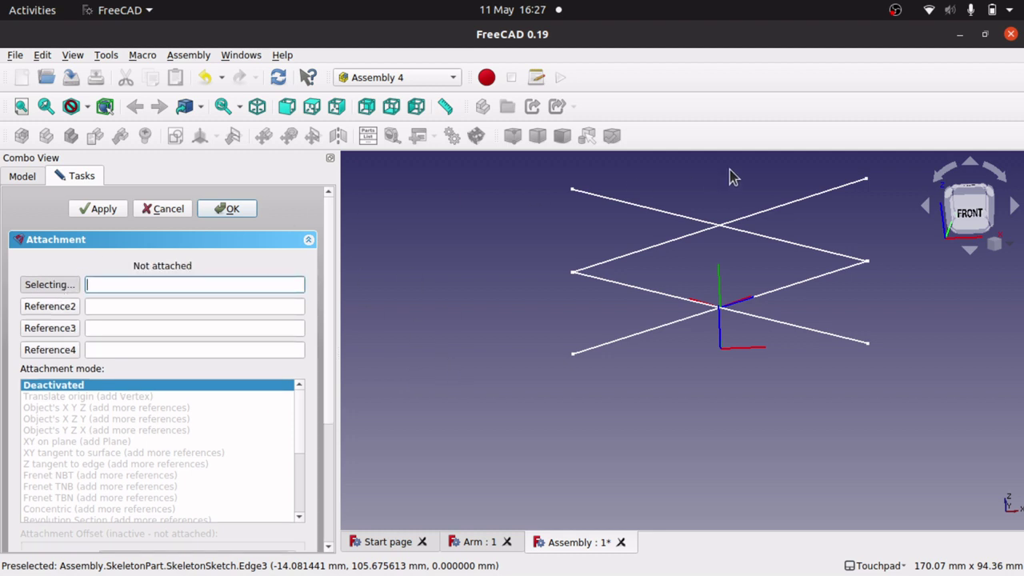
Step: Attach ARM3_LCS to the upper cross's line rising to the right, SkeletonSketch:Edge3, using the Inertial CS mode, and accept the attachment
{"action": "left_click", "coordinate": [762, 221]}
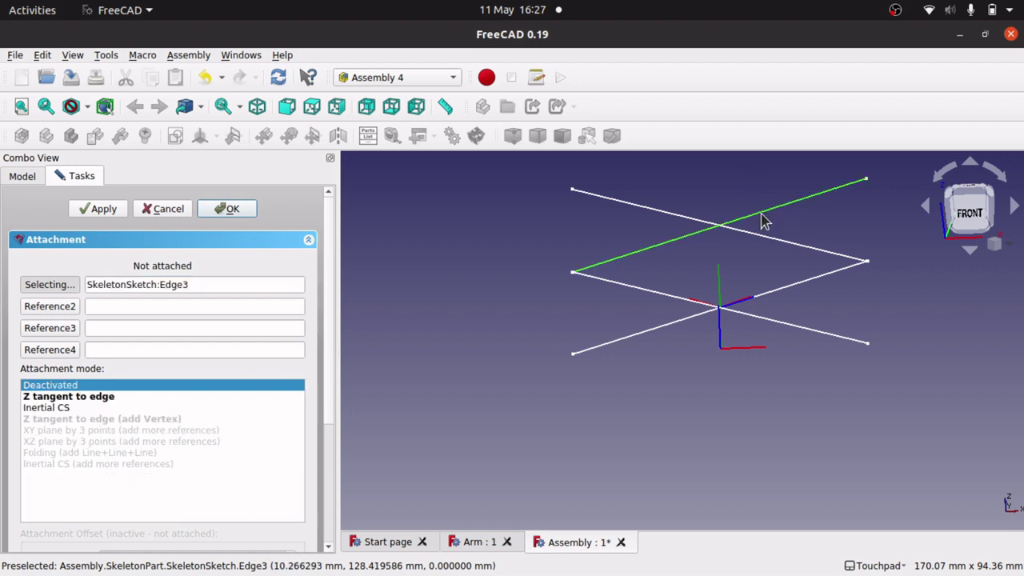
{"action": "left_click", "coordinate": [32, 408]}
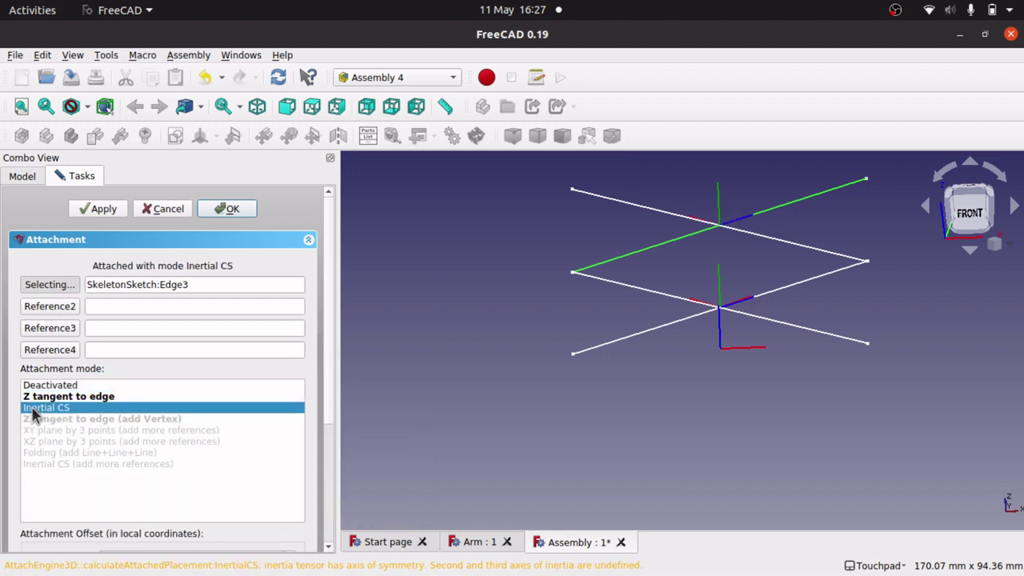
{"action": "scroll", "coordinate": [736, 218], "scroll_direction": "up", "scroll_amount": 5}
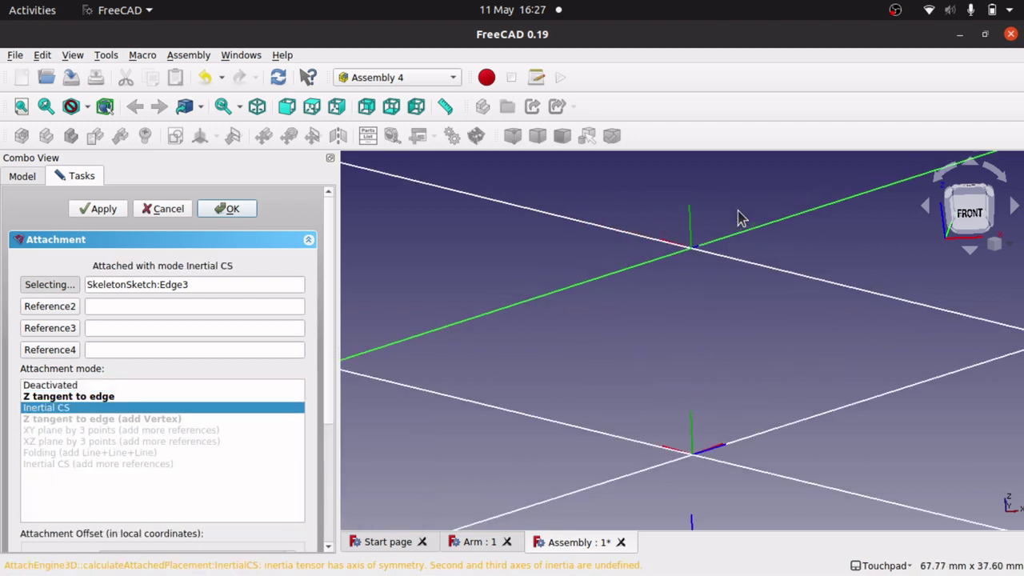
{"action": "scroll", "coordinate": [740, 217], "scroll_direction": "down", "scroll_amount": 1}
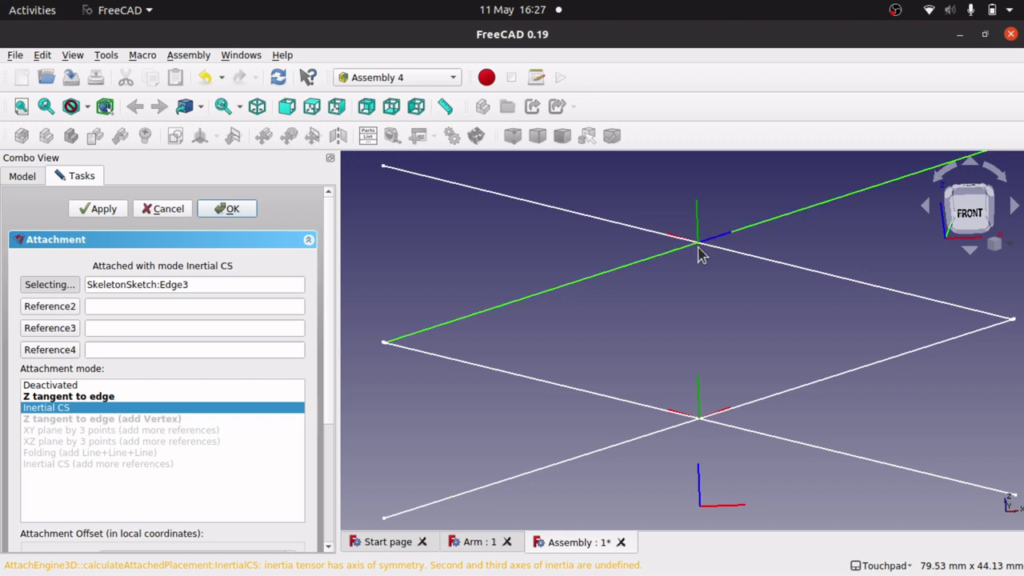
{"action": "left_click", "coordinate": [230, 209]}
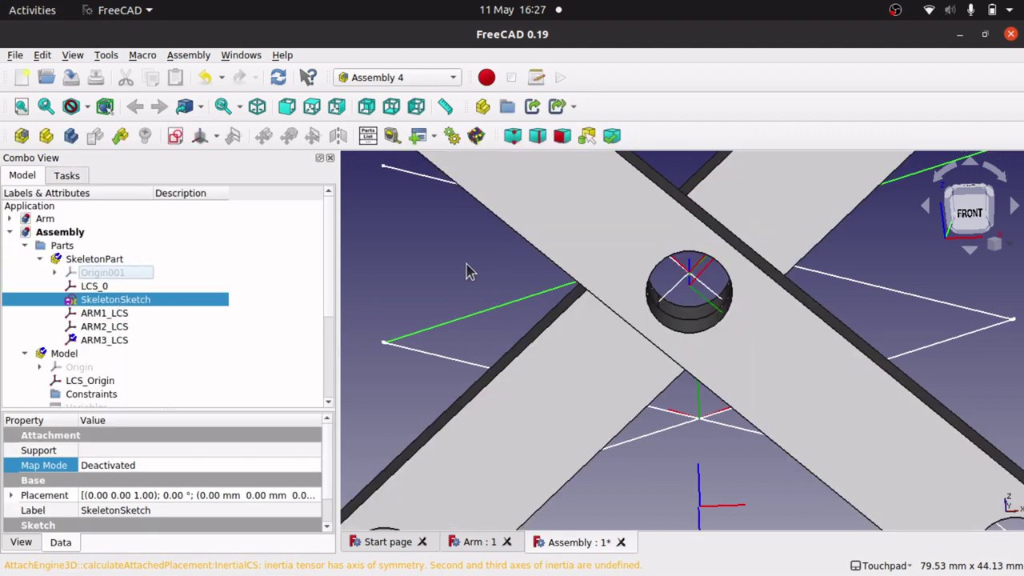
Step: Examine the assembled arms together with the skeleton's upper cross and the coordinate system at its centre
{"action": "scroll", "coordinate": [468, 272], "scroll_direction": "down", "scroll_amount": 5}
{"action": "scroll", "coordinate": [465, 264], "scroll_direction": "up", "scroll_amount": 2}
{"action": "scroll", "coordinate": [466, 264], "scroll_direction": "down", "scroll_amount": 3}
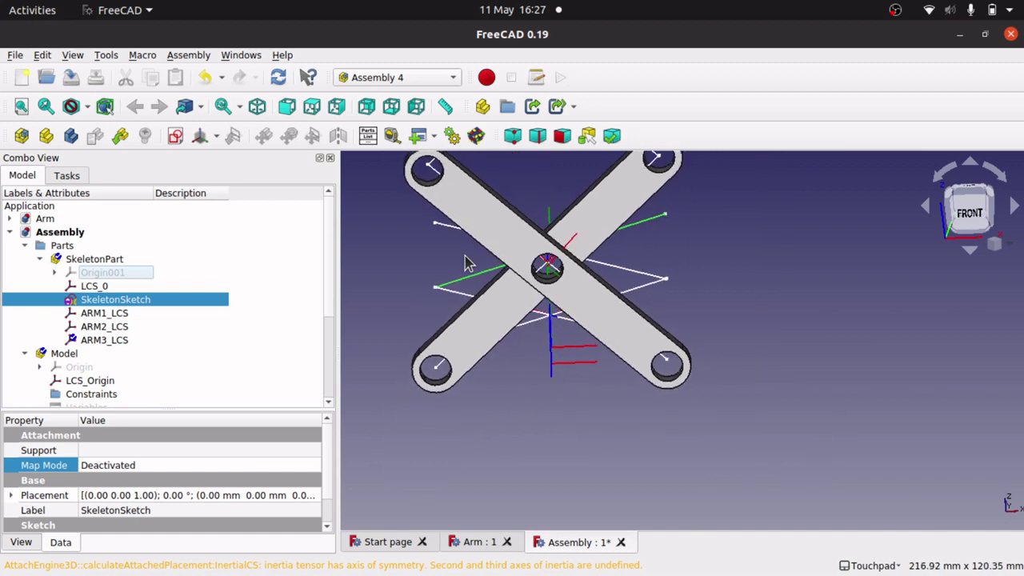
{"action": "scroll", "coordinate": [468, 262], "scroll_direction": "down", "scroll_amount": 1}
{"action": "scroll", "coordinate": [472, 264], "scroll_direction": "up", "scroll_amount": 2}
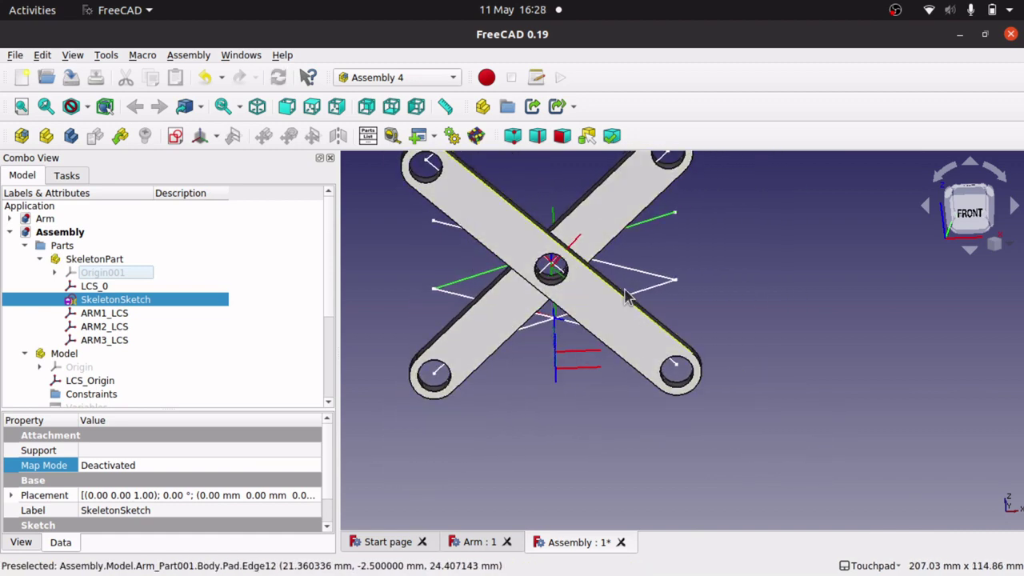
{"action": "scroll", "coordinate": [627, 296], "scroll_direction": "up", "scroll_amount": 6}
{"action": "scroll", "coordinate": [627, 295], "scroll_direction": "down", "scroll_amount": 10}
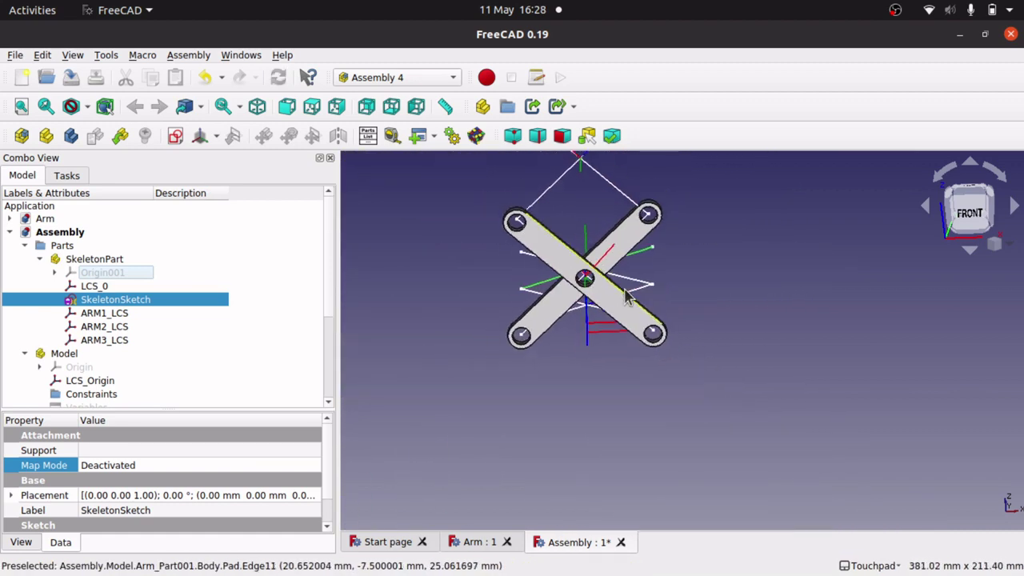
{"action": "scroll", "coordinate": [628, 296], "scroll_direction": "up", "scroll_amount": 5}
{"action": "scroll", "coordinate": [628, 296], "scroll_direction": "down", "scroll_amount": 1}
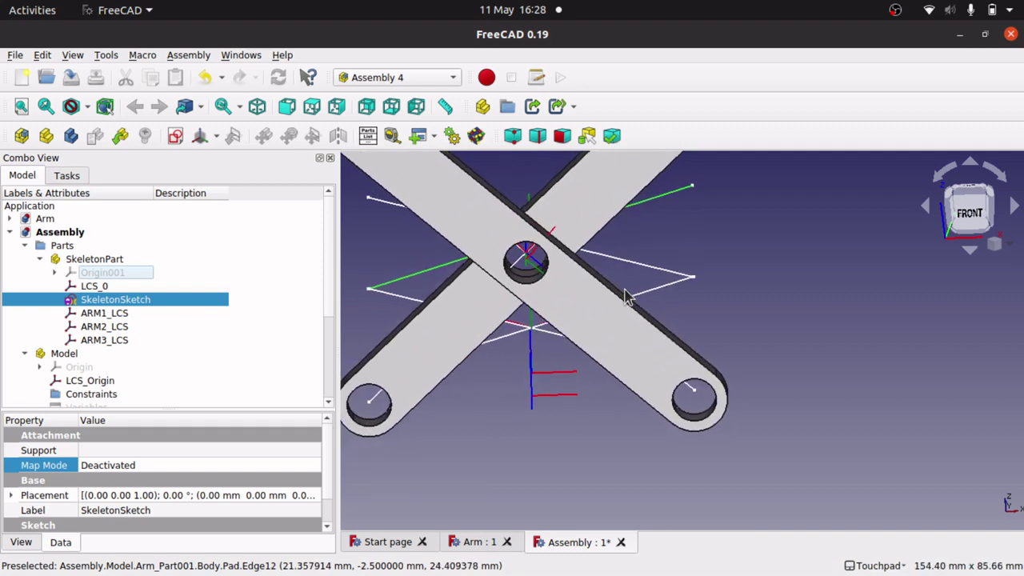
{"action": "scroll", "coordinate": [628, 296], "scroll_direction": "down", "scroll_amount": 7}
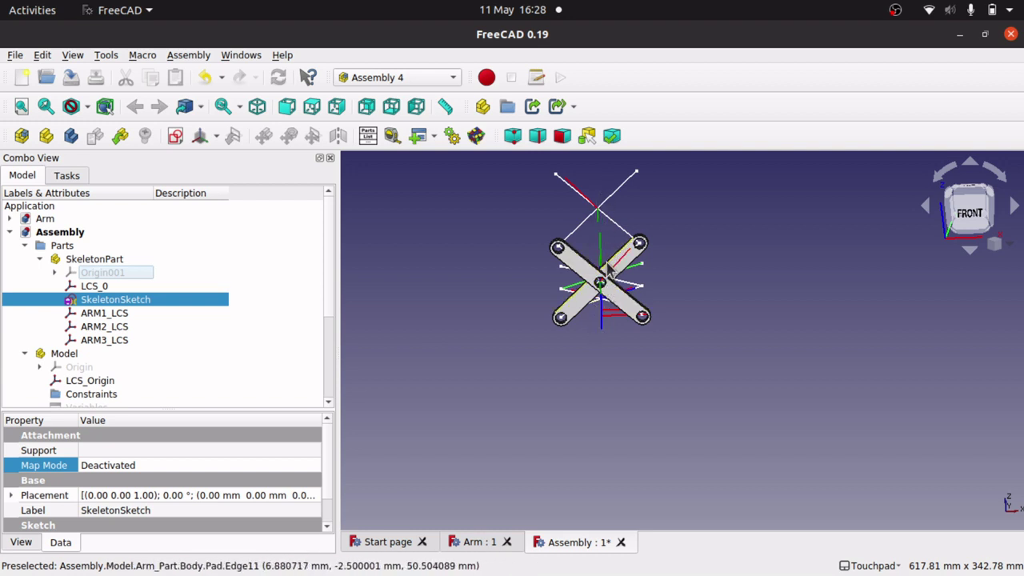
{"action": "scroll", "coordinate": [606, 256], "scroll_direction": "up", "scroll_amount": 1}
{"action": "scroll", "coordinate": [605, 256], "scroll_direction": "up", "scroll_amount": 5}
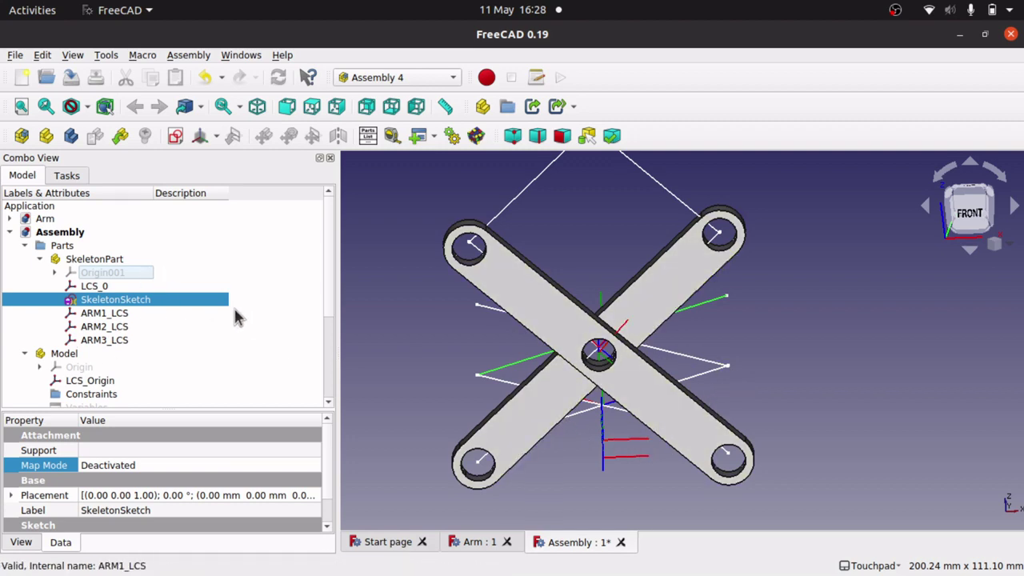
{"action": "scroll", "coordinate": [624, 284], "scroll_direction": "down", "scroll_amount": 8}
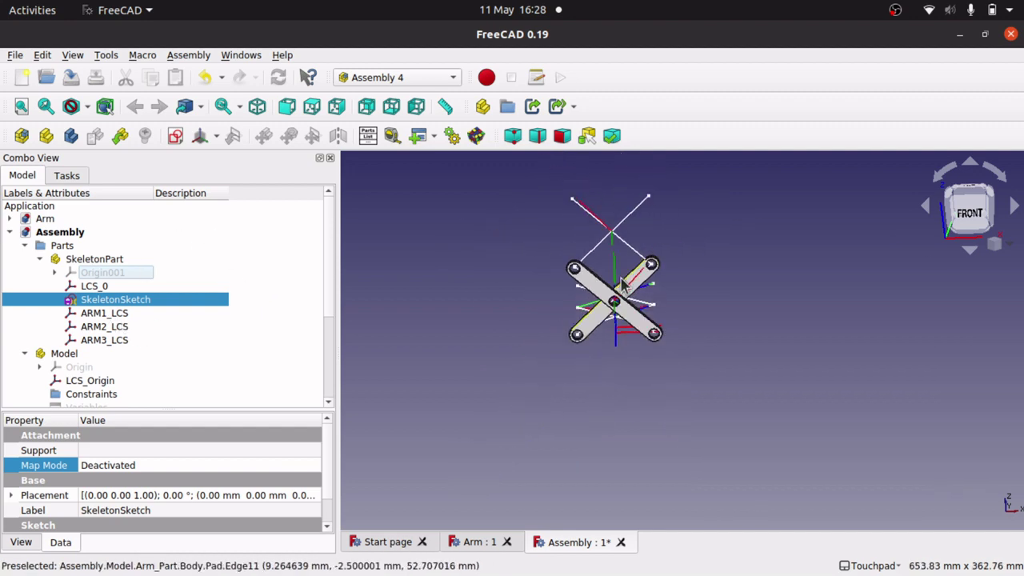
{"action": "scroll", "coordinate": [624, 284], "scroll_direction": "up", "scroll_amount": 3}
{"action": "scroll", "coordinate": [624, 283], "scroll_direction": "up", "scroll_amount": 2}
{"action": "scroll", "coordinate": [624, 284], "scroll_direction": "down", "scroll_amount": 2}
{"action": "scroll", "coordinate": [624, 284], "scroll_direction": "up", "scroll_amount": 2}
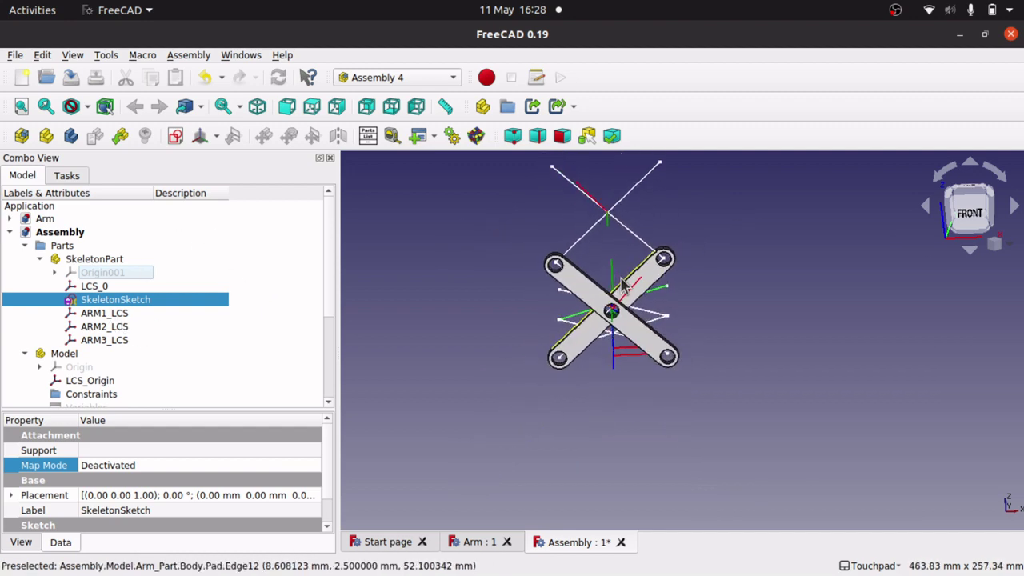
{"action": "scroll", "coordinate": [623, 284], "scroll_direction": "up", "scroll_amount": 2}
{"action": "scroll", "coordinate": [624, 284], "scroll_direction": "down", "scroll_amount": 4}
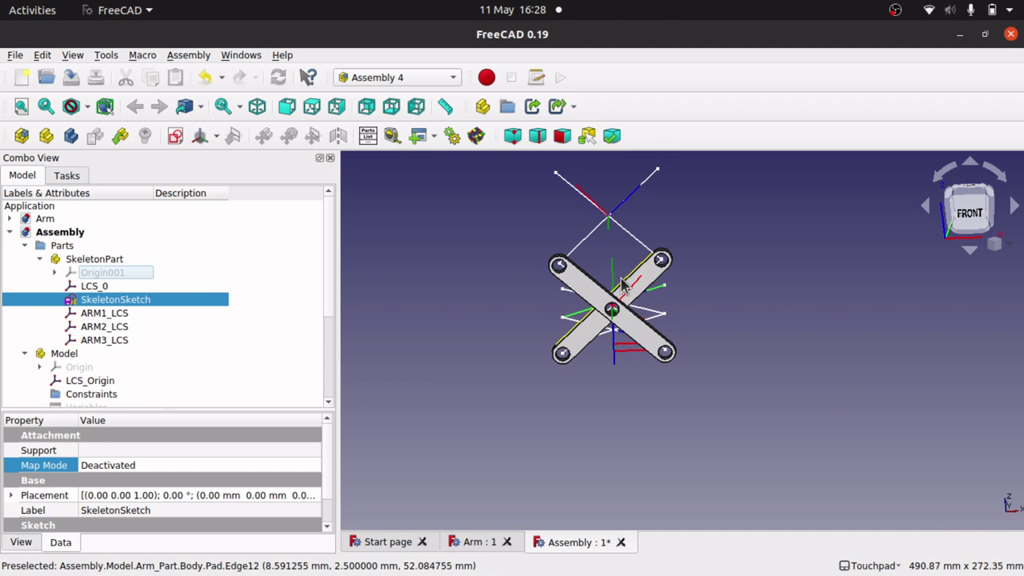
Step: Hide the assembly Model to isolate the double-scissor skeleton sketch and its coordinate systems
{"action": "left_click", "coordinate": [66, 357]}
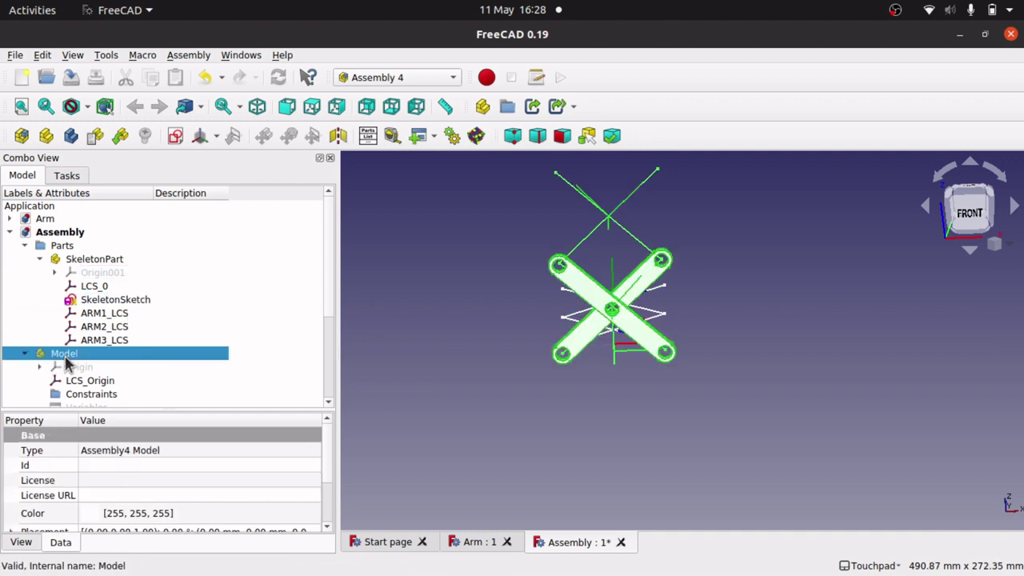
{"action": "key", "text": "space"}
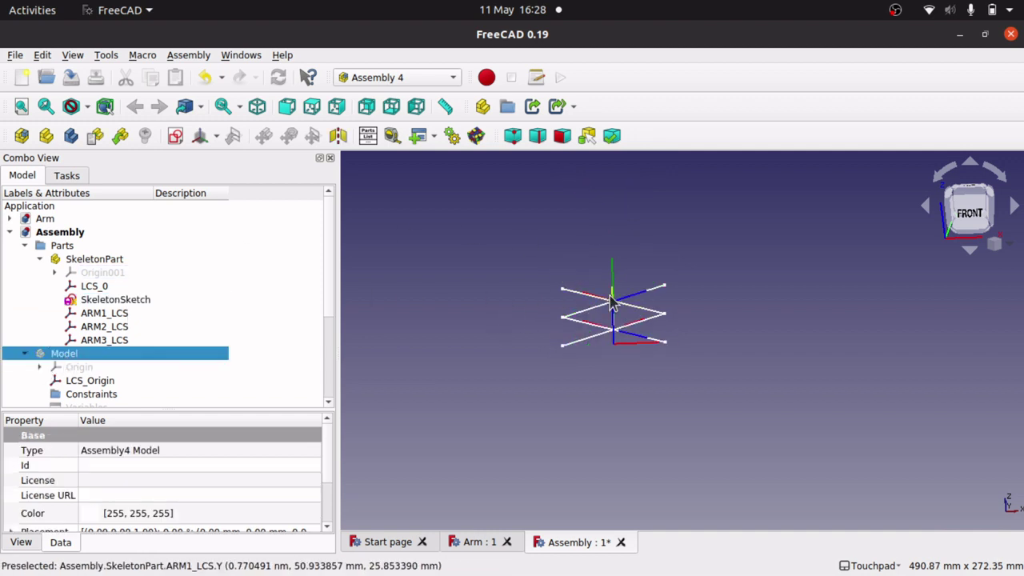
{"action": "scroll", "coordinate": [610, 302], "scroll_direction": "up", "scroll_amount": 7}
{"action": "scroll", "coordinate": [611, 300], "scroll_direction": "up", "scroll_amount": 5}
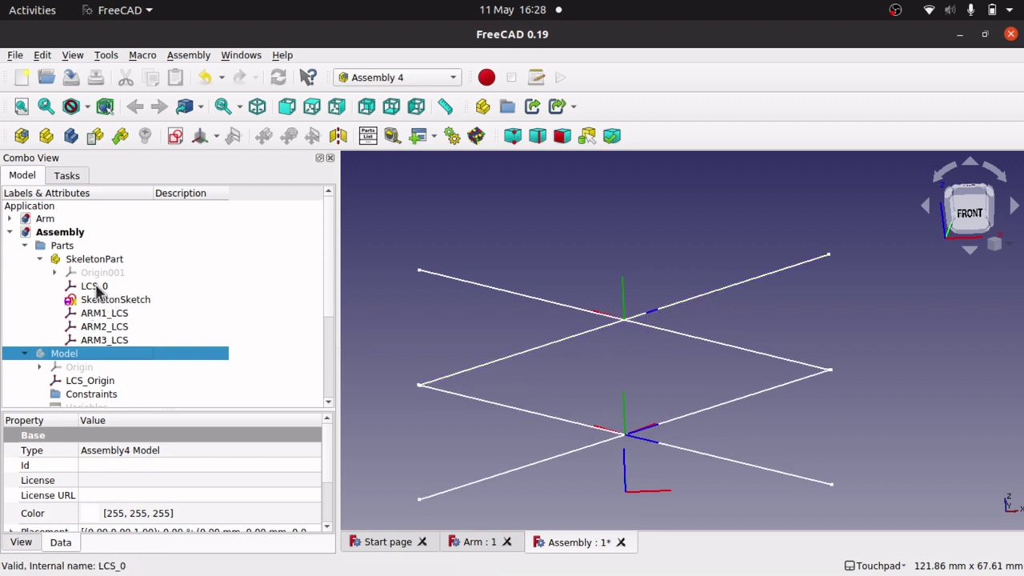
Step: Create a new coordinate system named ARM4_LCS in SkeletonPart
{"action": "left_click", "coordinate": [91, 259]}
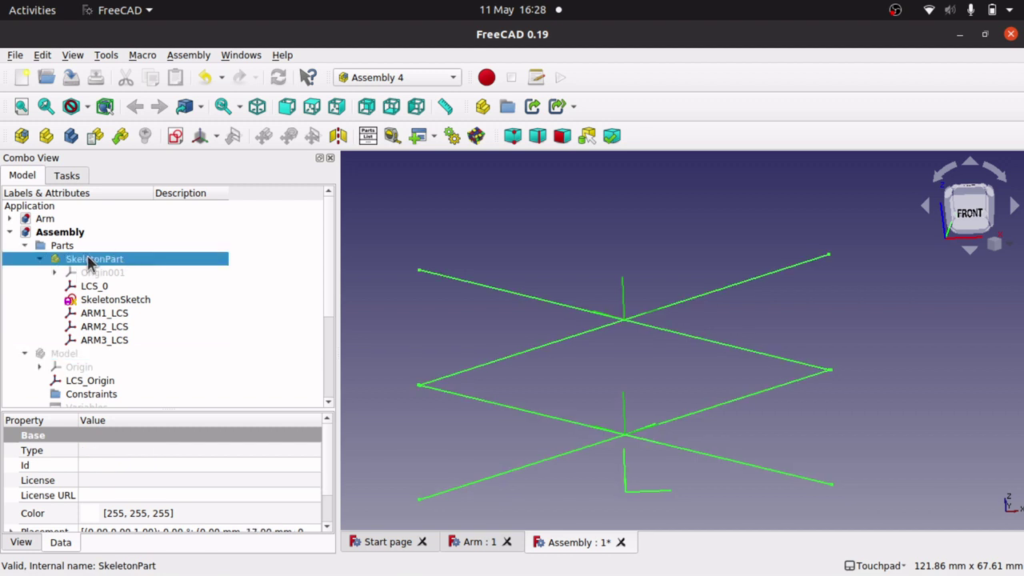
{"action": "left_click", "coordinate": [216, 137]}
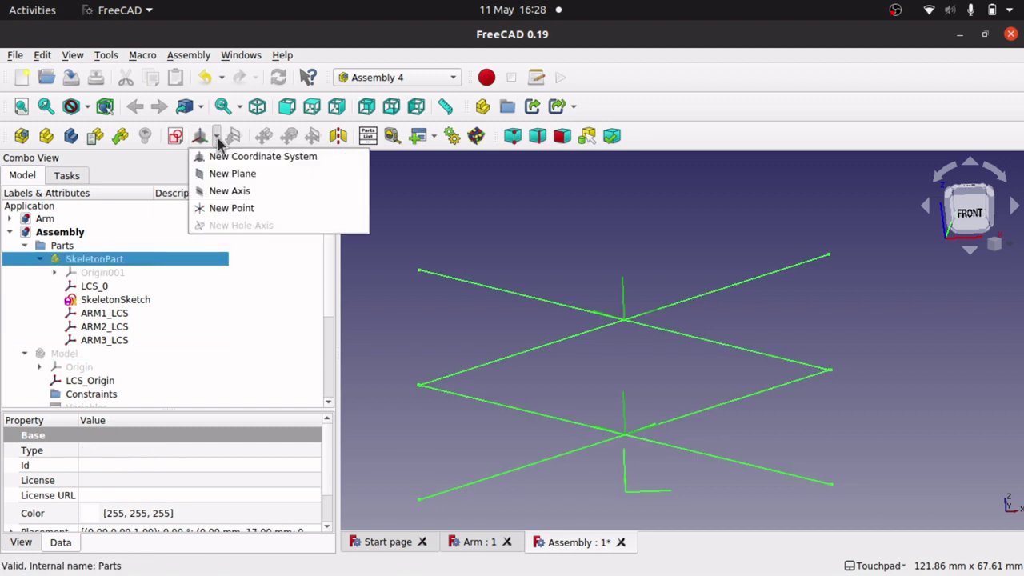
{"action": "left_click", "coordinate": [256, 156]}
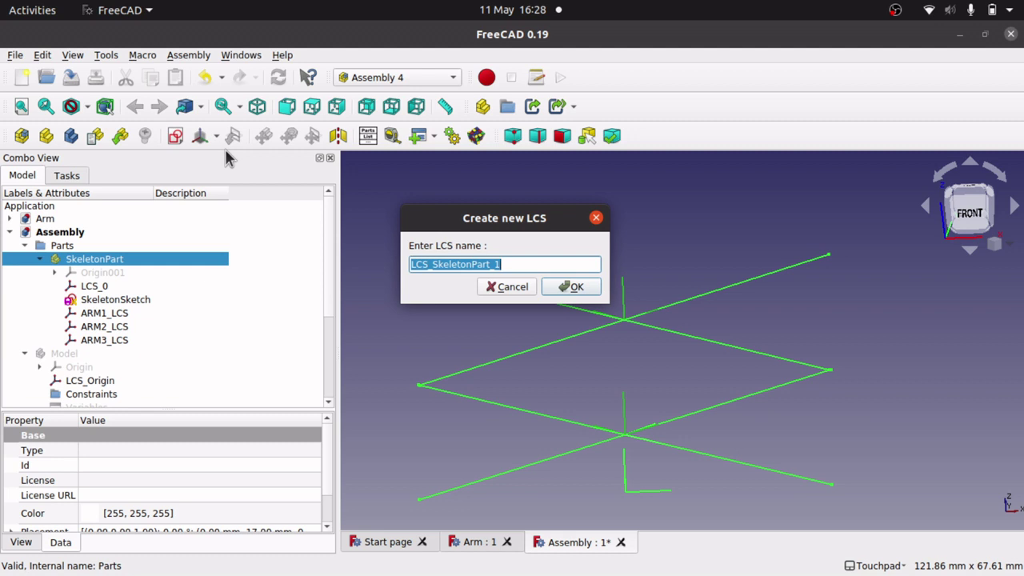
{"action": "type", "text": "ARM4_LCS"}
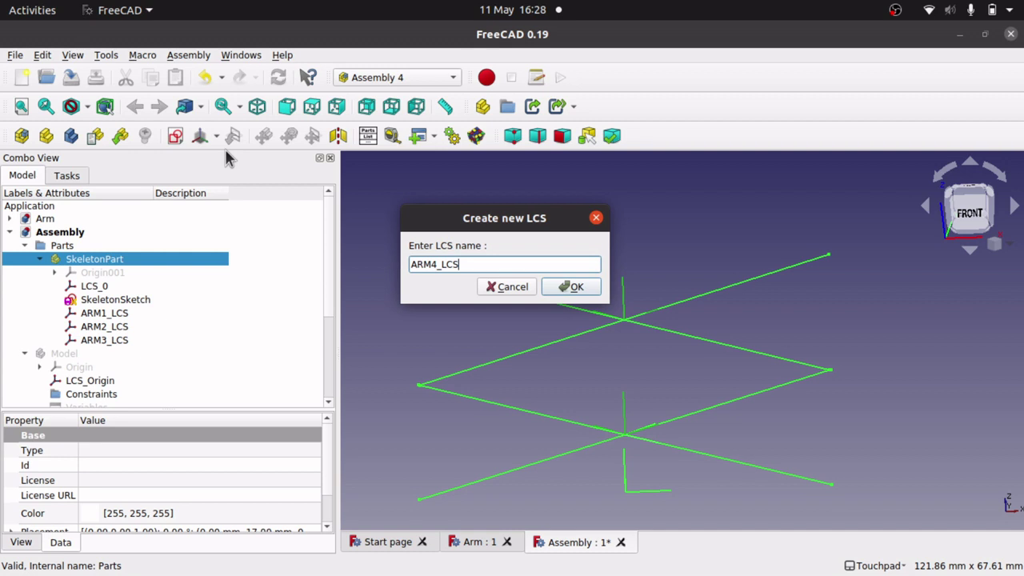
{"action": "key", "text": "Return"}
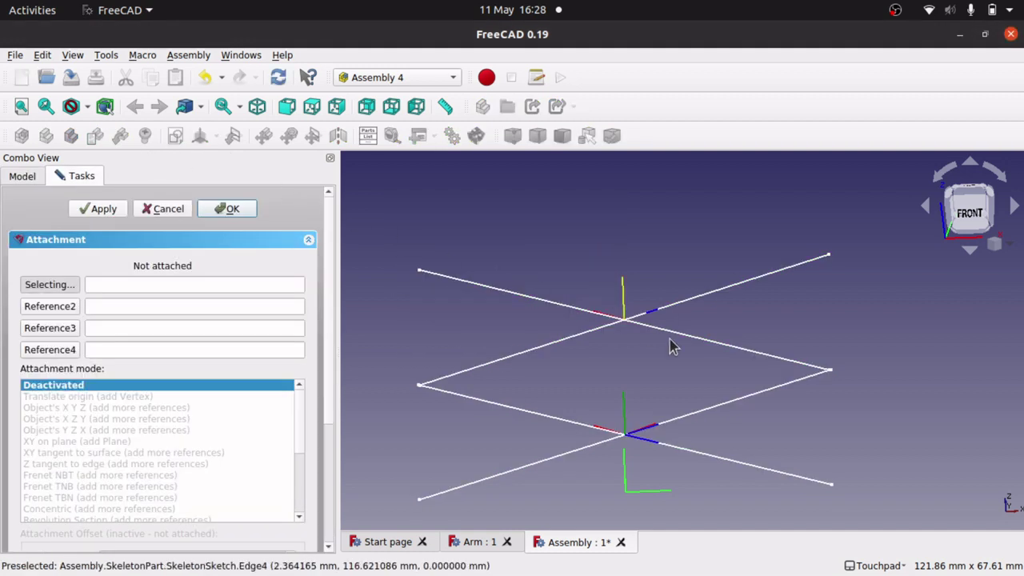
Step: Attach ARM4_LCS to the upper cross's line falling to the right, SkeletonSketch:Edge4, using the Inertial CS mode, and accept the attachment
{"action": "left_click", "coordinate": [748, 357]}
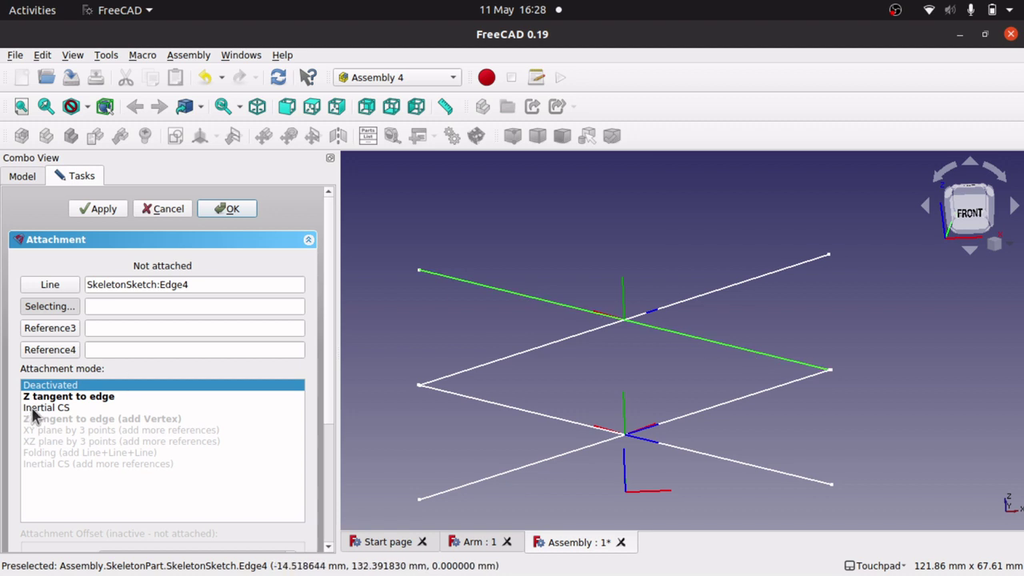
{"action": "left_click", "coordinate": [29, 409]}
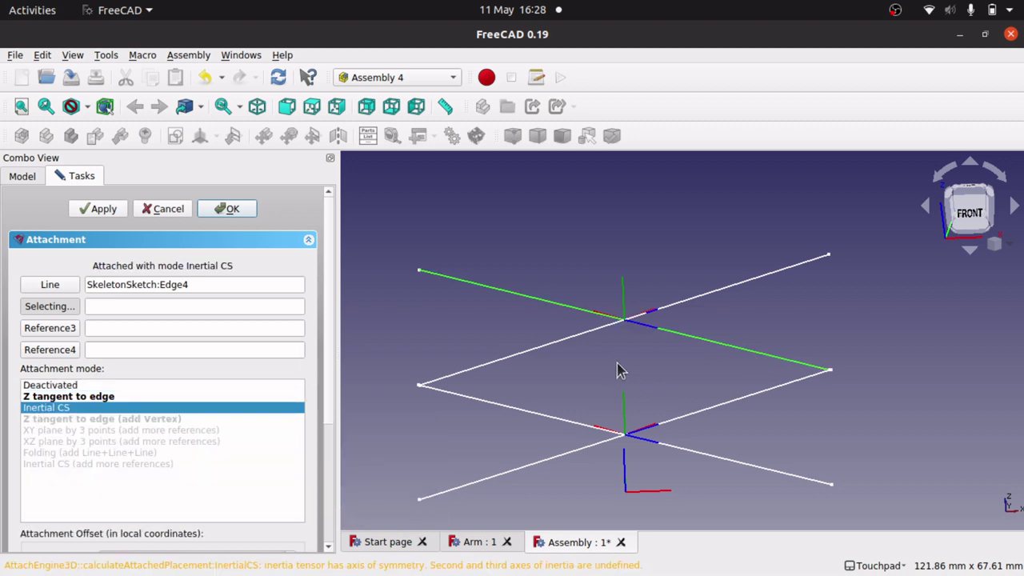
{"action": "left_click", "coordinate": [236, 208]}
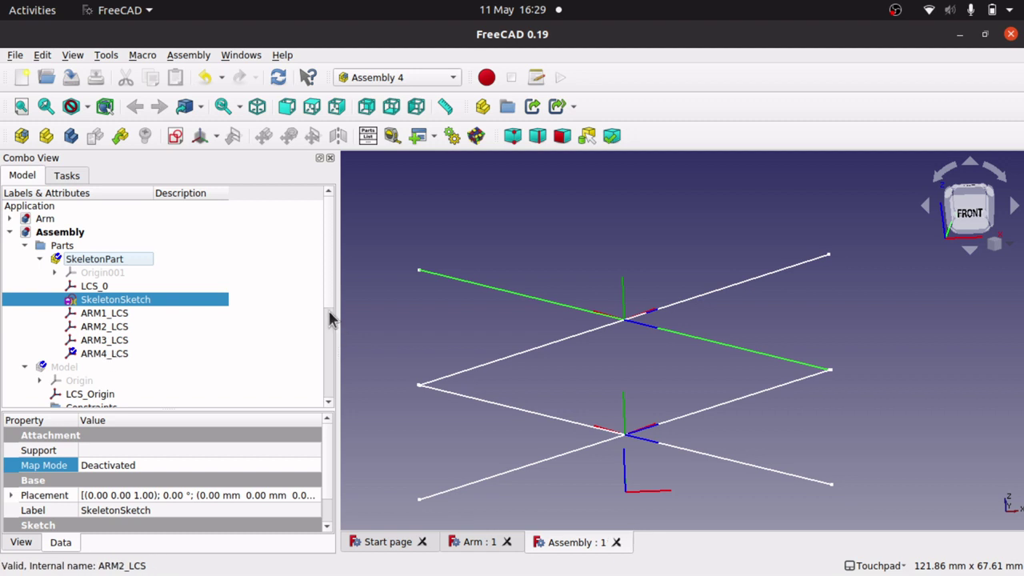
Step: Show the assembly Model again, hide the source SkeletonPart, and inspect the coordinate systems at the centre of the upper cross
{"action": "left_click", "coordinate": [69, 371]}
{"action": "key", "text": "space"}
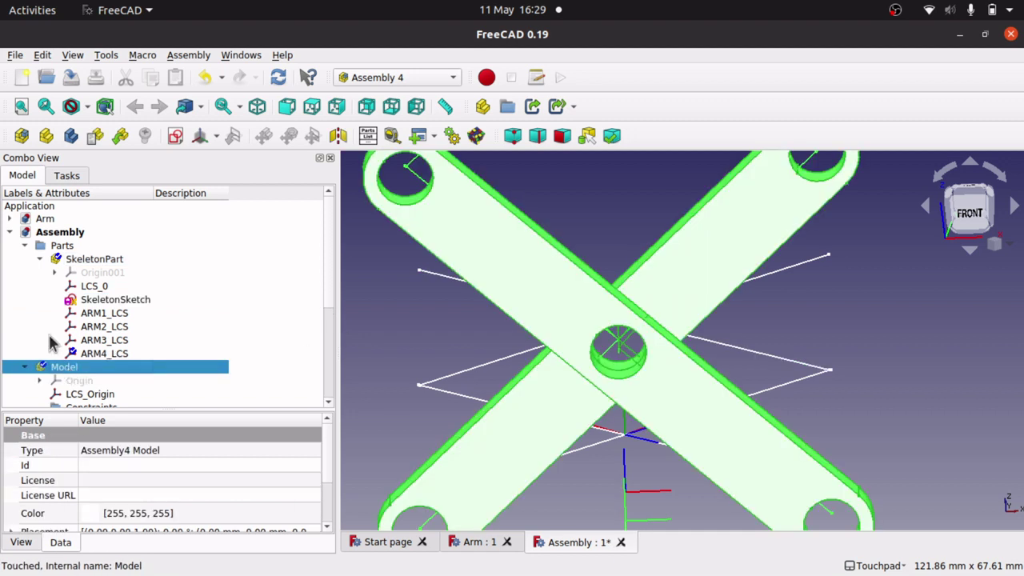
{"action": "left_click", "coordinate": [93, 265]}
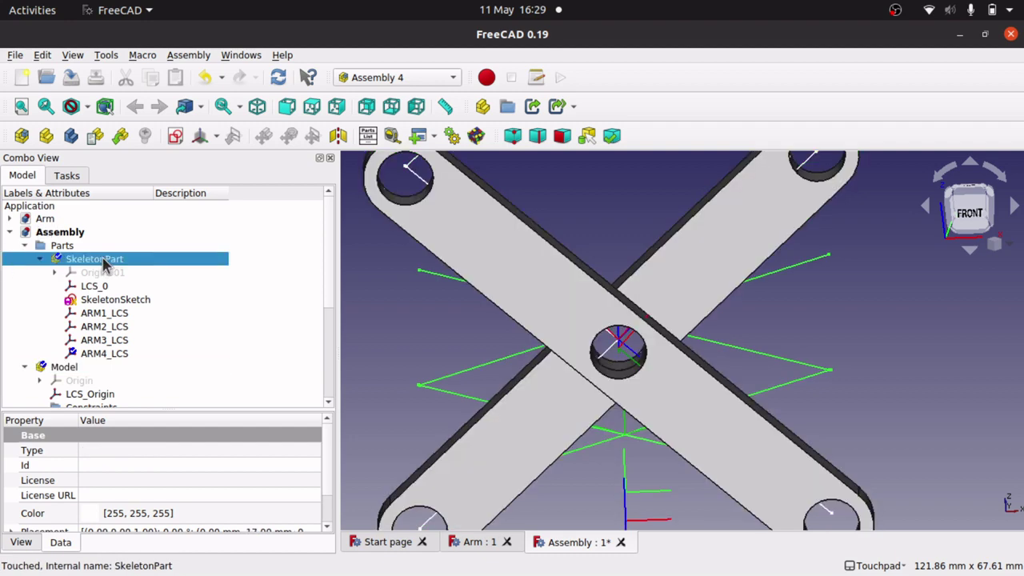
{"action": "key", "text": "space"}
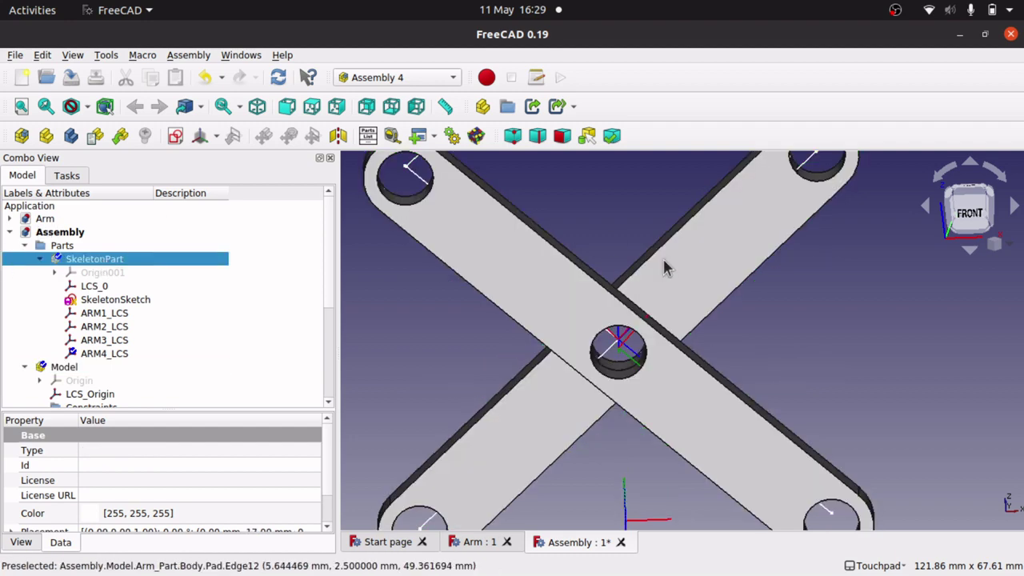
{"action": "scroll", "coordinate": [805, 331], "scroll_direction": "down", "scroll_amount": 2}
{"action": "scroll", "coordinate": [805, 332], "scroll_direction": "down", "scroll_amount": 5}
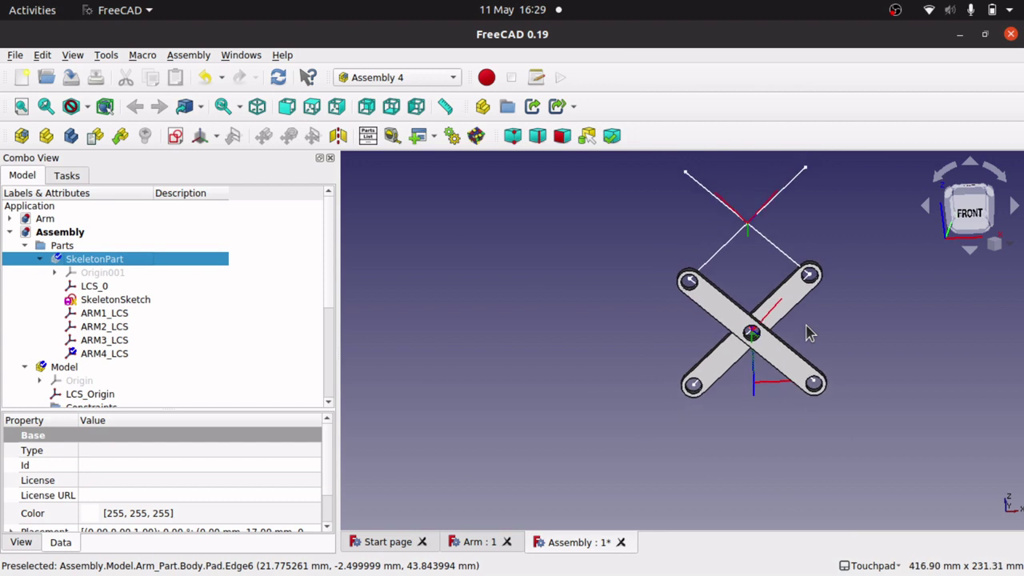
{"action": "scroll", "coordinate": [788, 240], "scroll_direction": "up", "scroll_amount": 5}
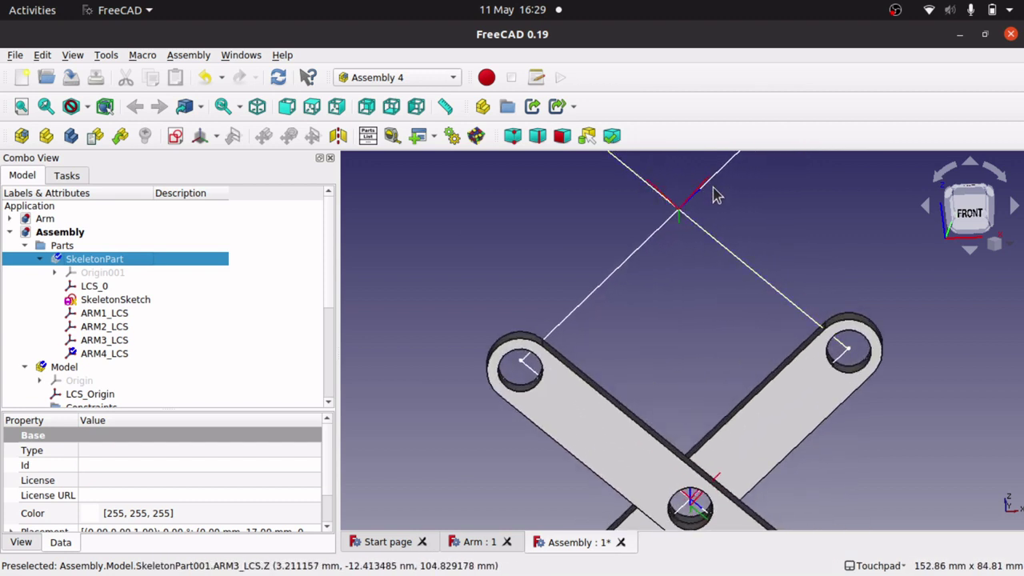
Step: Insert a linked copy of the Arm part into the assembly Model
{"action": "scroll", "coordinate": [679, 213], "scroll_direction": "up", "scroll_amount": 4}
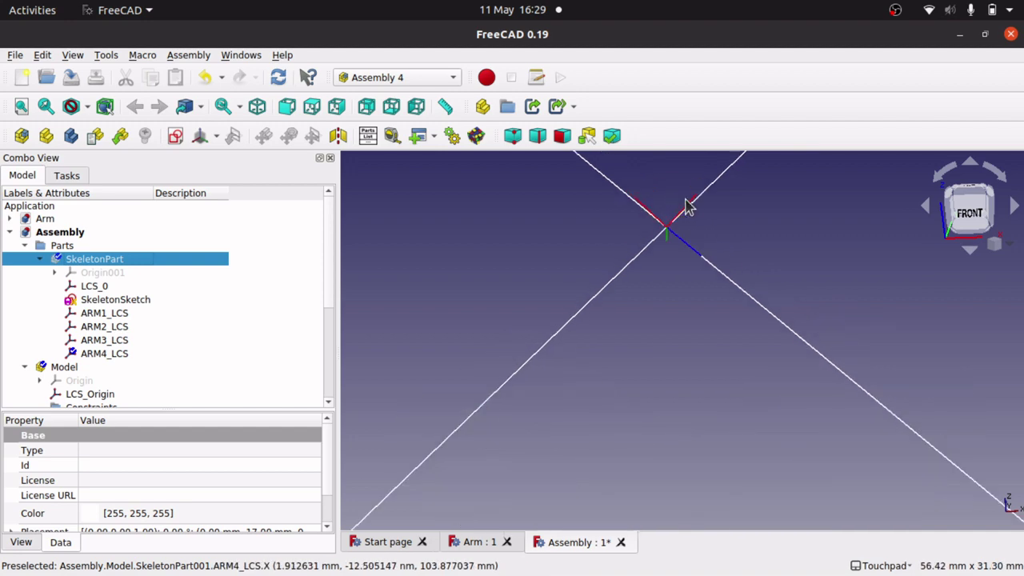
{"action": "scroll", "coordinate": [684, 208], "scroll_direction": "down", "scroll_amount": 8}
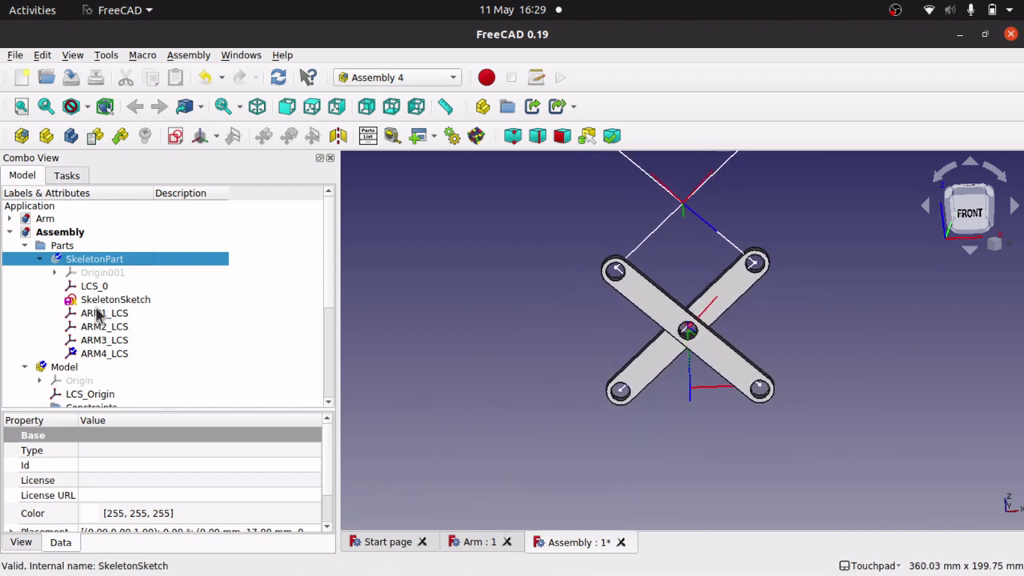
{"action": "left_click", "coordinate": [64, 367]}
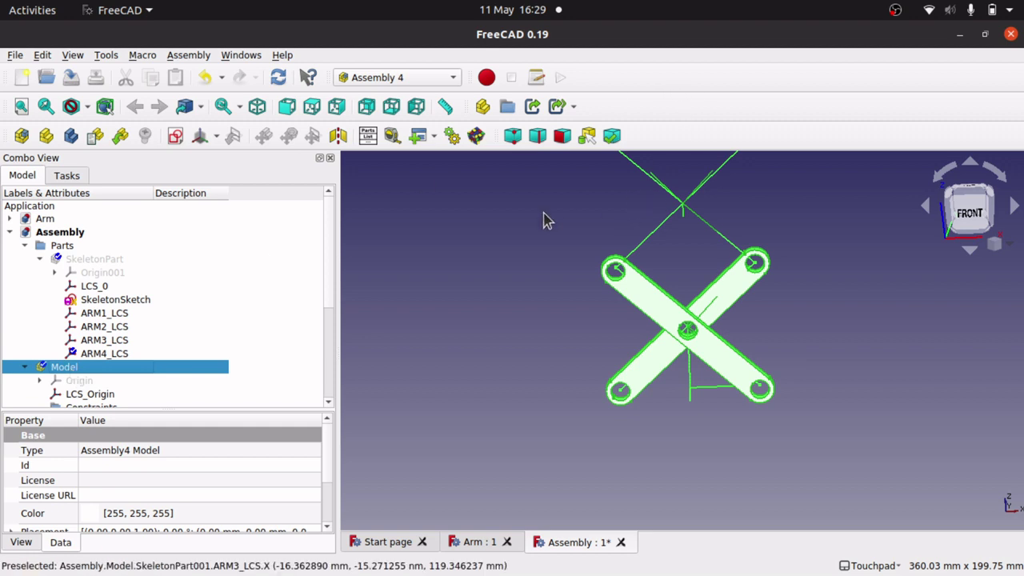
{"action": "left_click", "coordinate": [120, 146]}
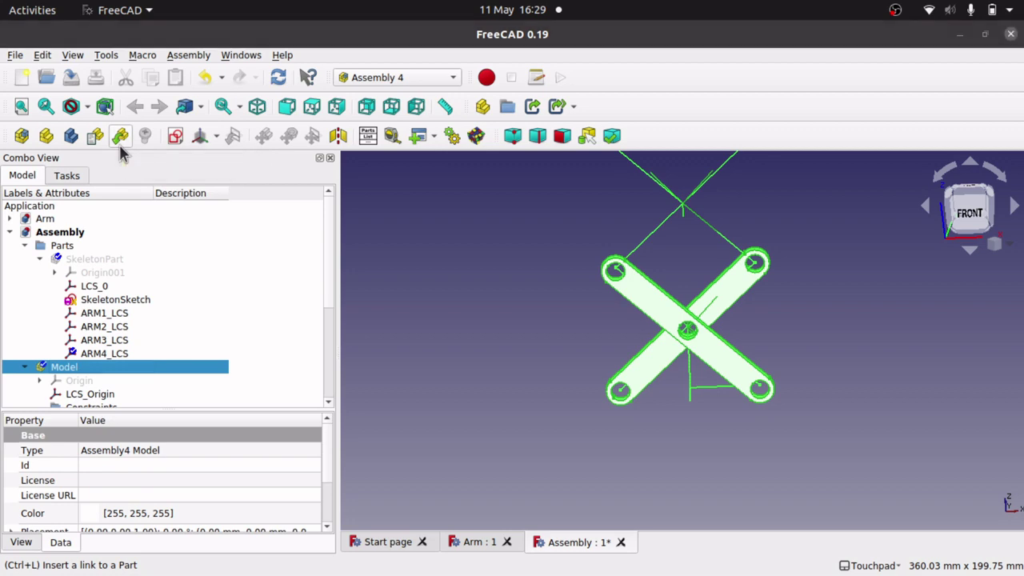
{"action": "left_click", "coordinate": [409, 180]}
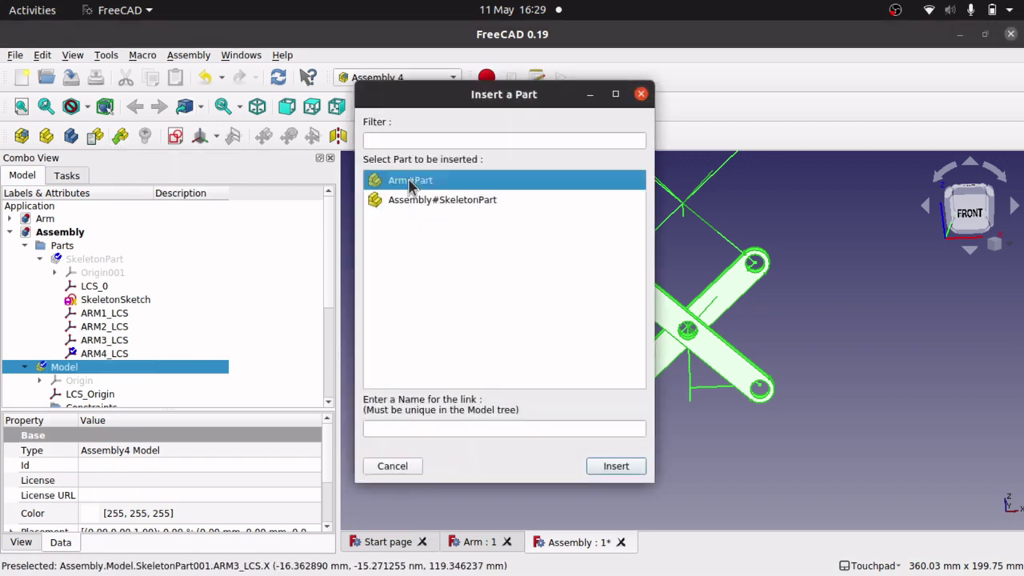
{"action": "left_click", "coordinate": [635, 470]}
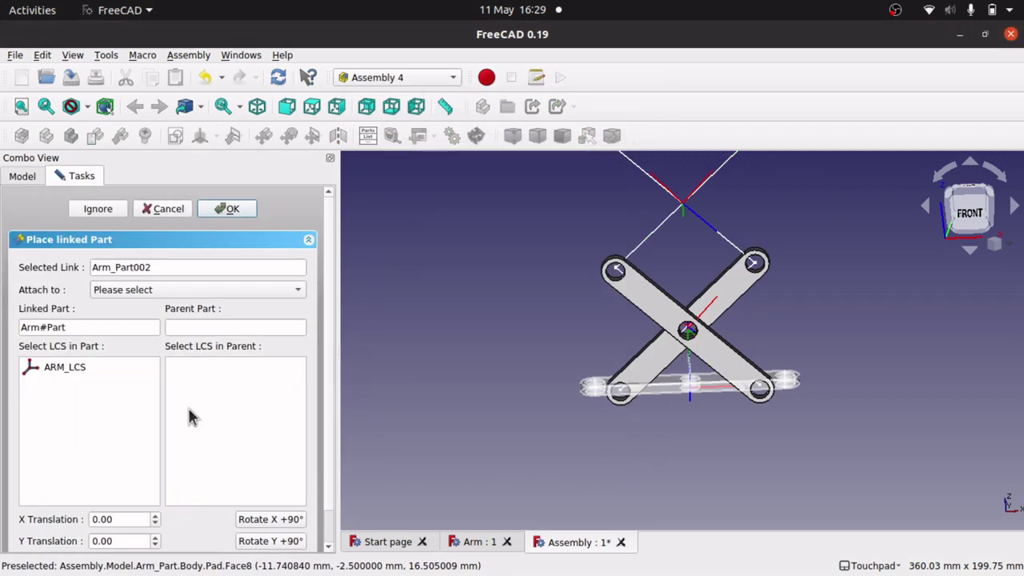
Step: Attach the new arm's ARM_LCS to ARM3_LCS of SkeletonPart001
{"action": "left_click", "coordinate": [56, 372]}
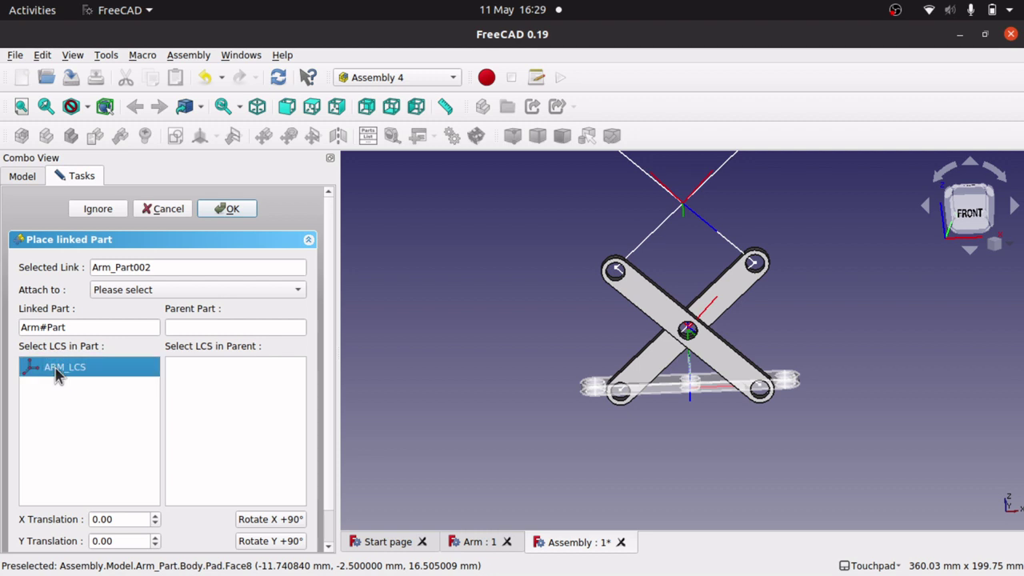
{"action": "left_click", "coordinate": [226, 292]}
{"action": "left_click", "coordinate": [215, 323]}
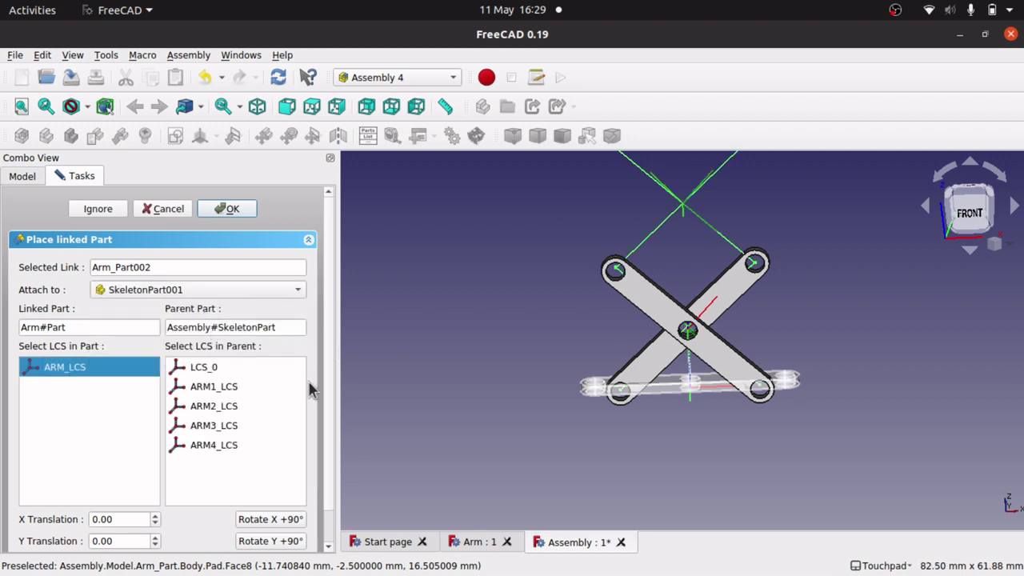
{"action": "left_click", "coordinate": [222, 427]}
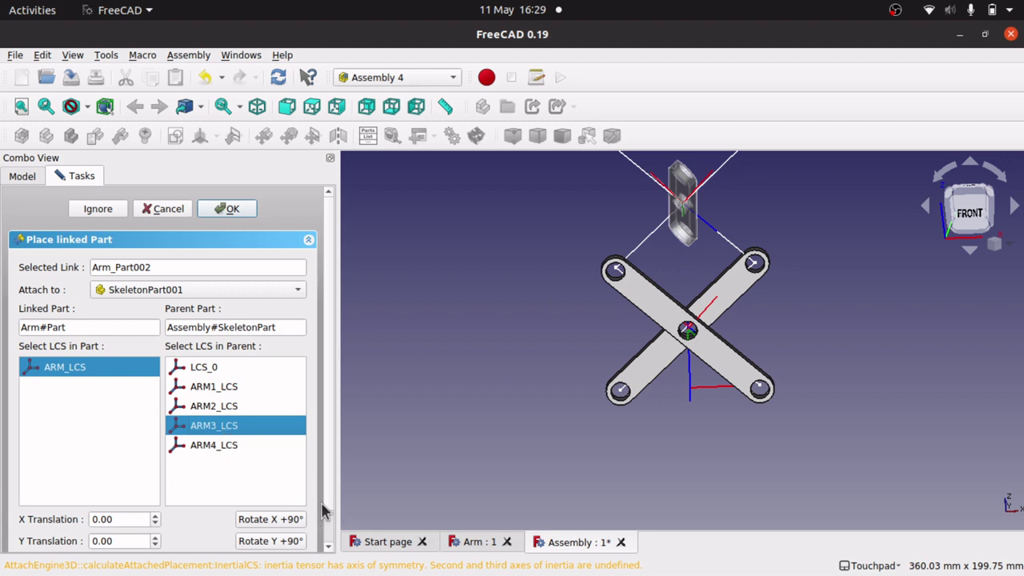
Step: Rotate the new arm +90° about Y twice and +90° about X once, and accept the placement
{"action": "left_click", "coordinate": [270, 541]}
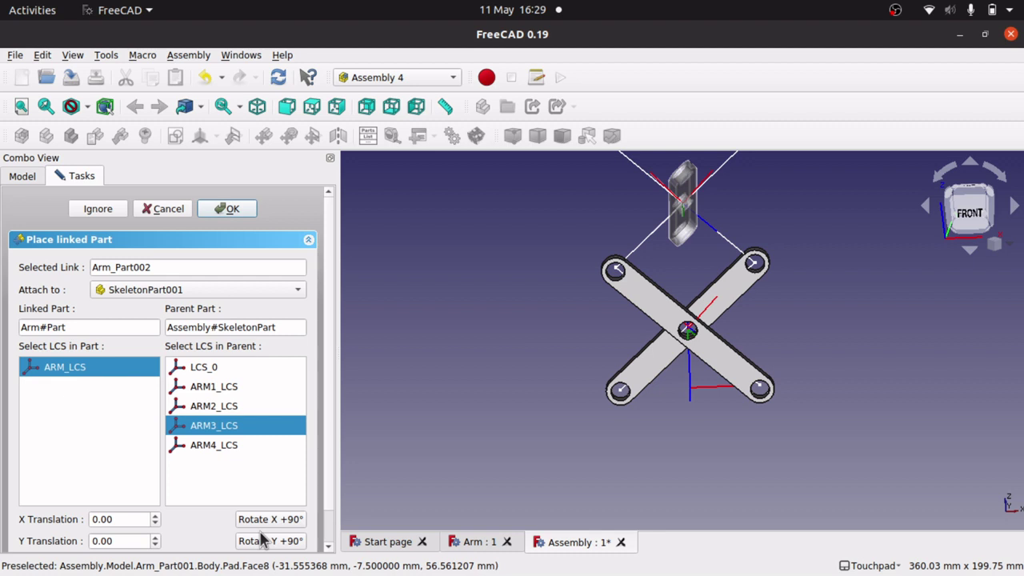
{"action": "left_click", "coordinate": [264, 541]}
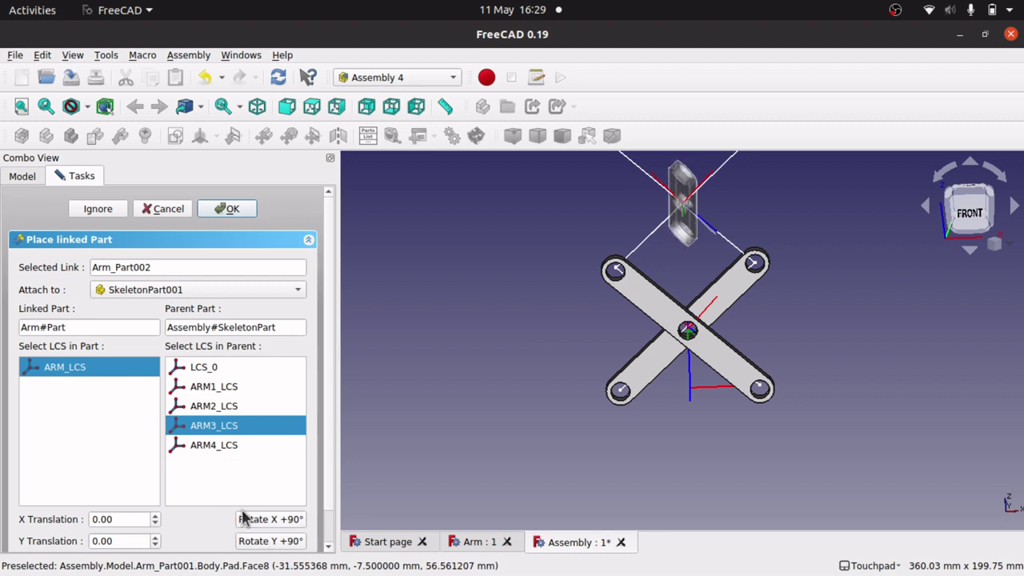
{"action": "left_click", "coordinate": [264, 520]}
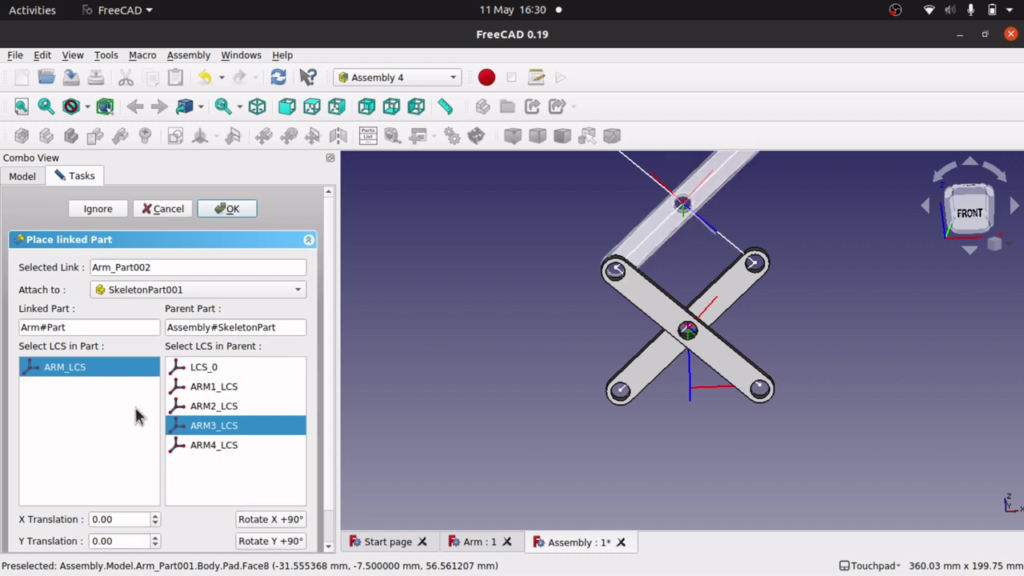
{"action": "left_click", "coordinate": [224, 210]}
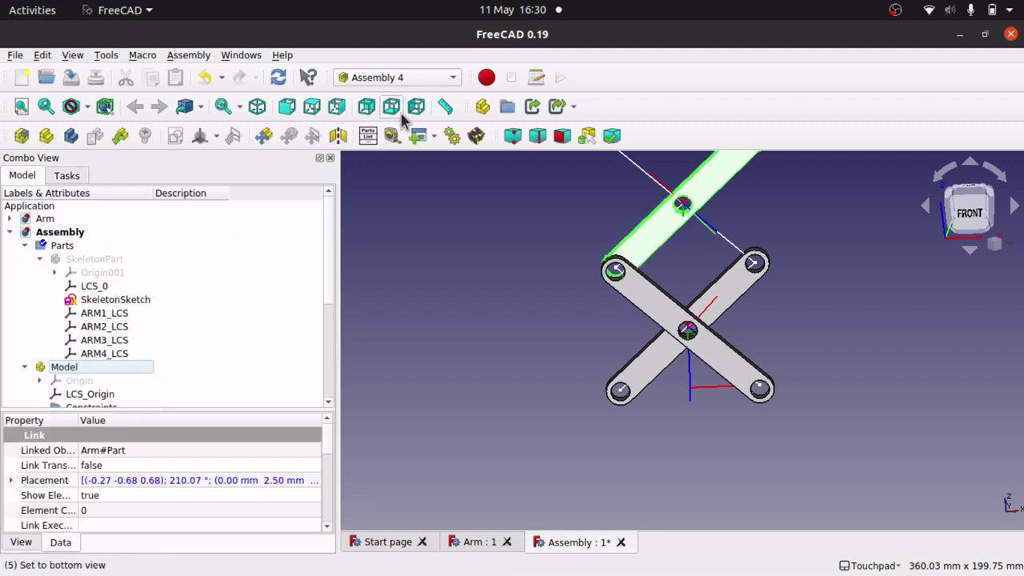
Step: Insert another linked copy of Arm#Part for the remaining line of the upper cross
{"action": "left_click", "coordinate": [186, 54]}
{"action": "left_click", "coordinate": [203, 124]}
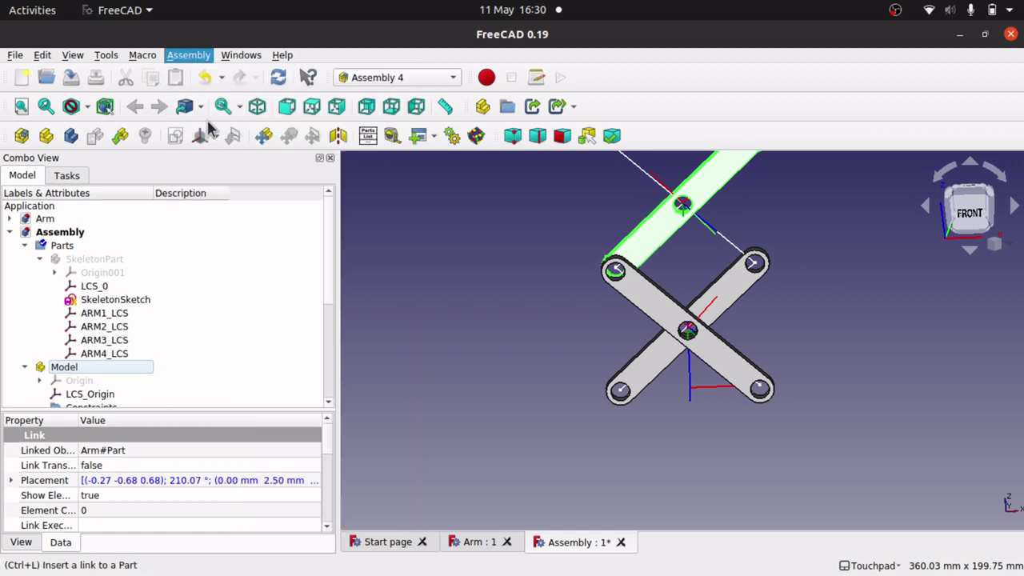
{"action": "left_click", "coordinate": [440, 201]}
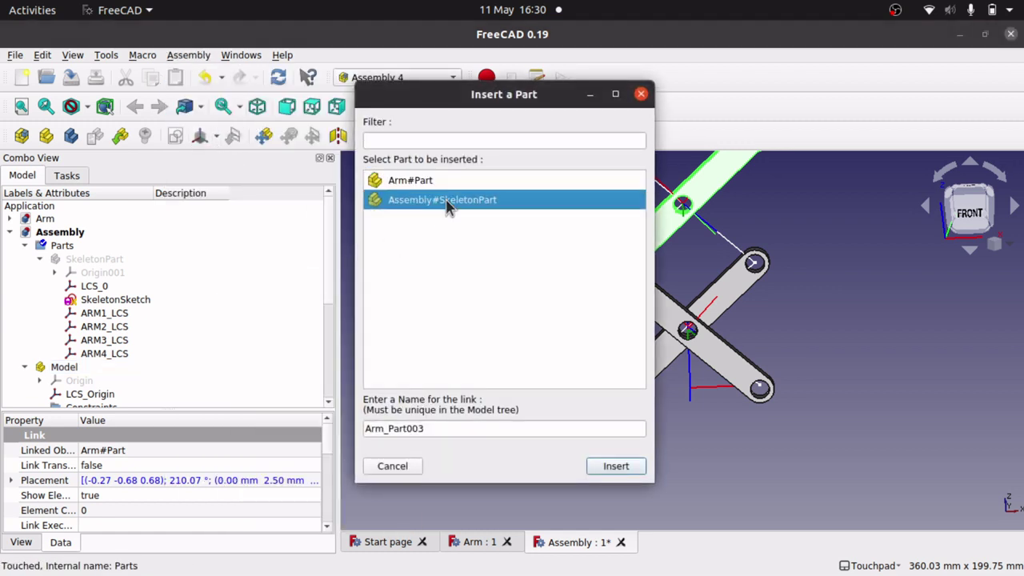
{"action": "left_click", "coordinate": [415, 183]}
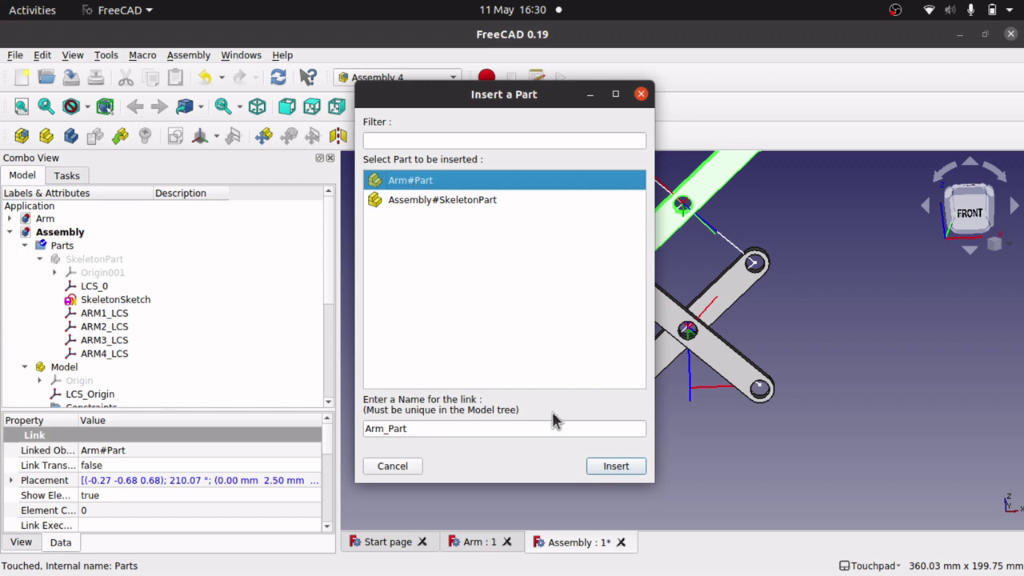
{"action": "left_click", "coordinate": [600, 466]}
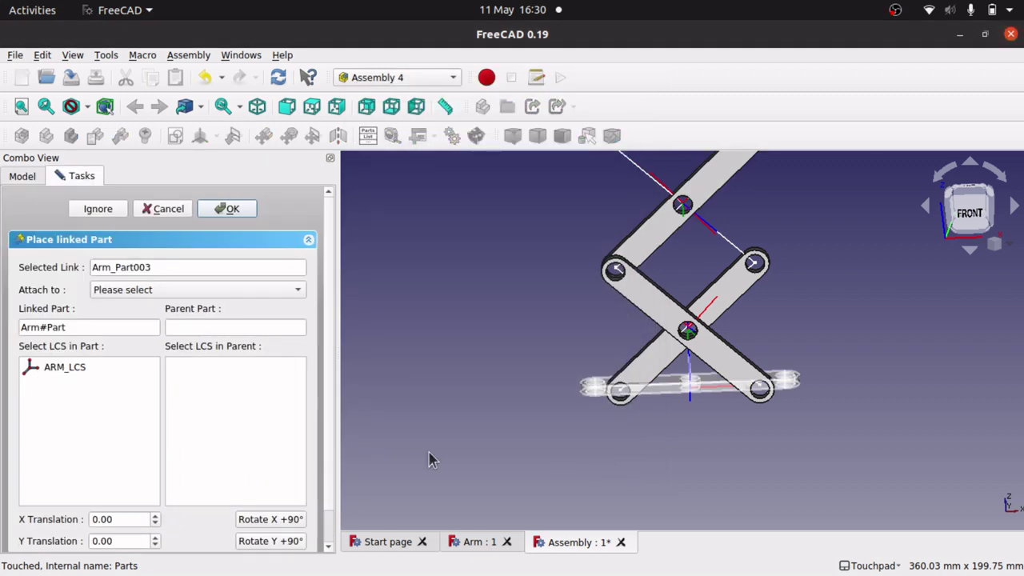
Step: Attach the fourth arm's ARM_LCS to ARM4_LCS of SkeletonPart001, rotated +90° about X, and accept the placement
{"action": "left_click", "coordinate": [69, 369]}
{"action": "left_click", "coordinate": [272, 291]}
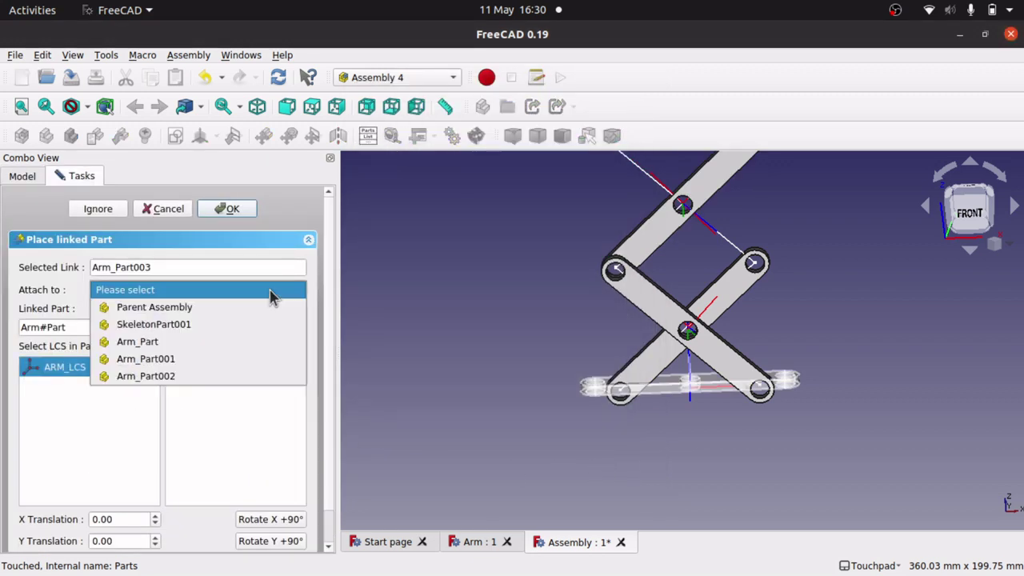
{"action": "left_click", "coordinate": [217, 328]}
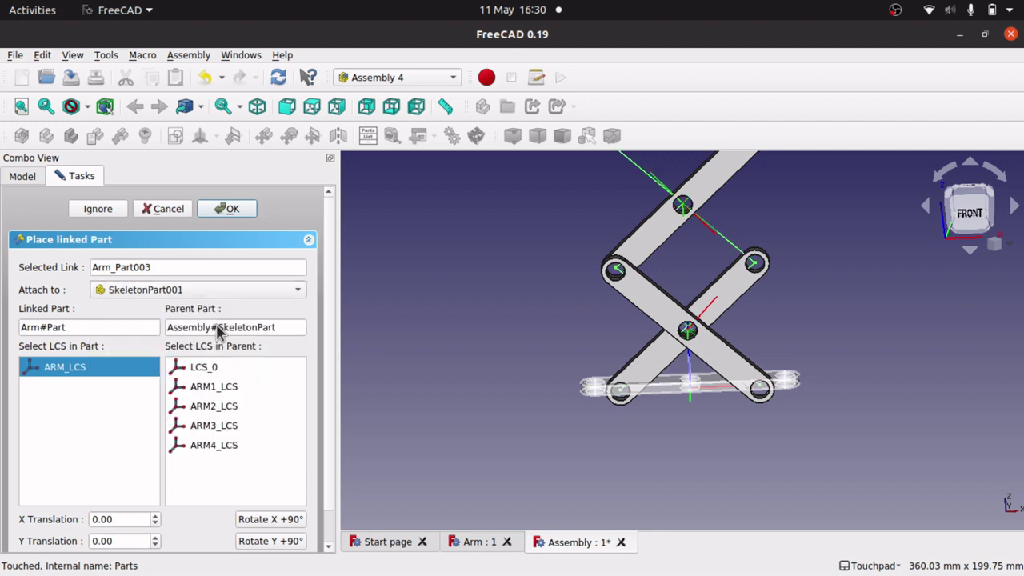
{"action": "left_click", "coordinate": [222, 445]}
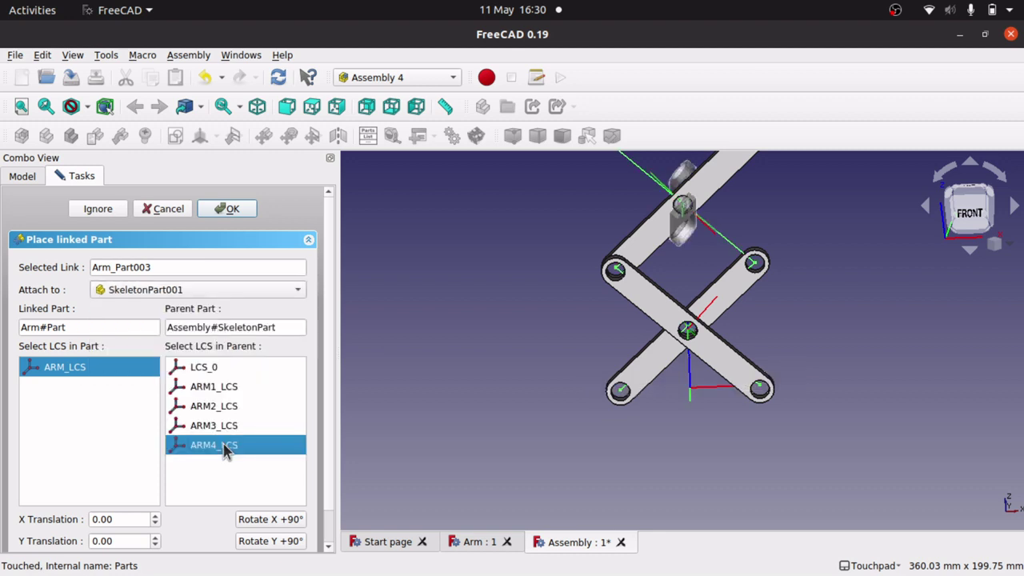
{"action": "left_click", "coordinate": [286, 520]}
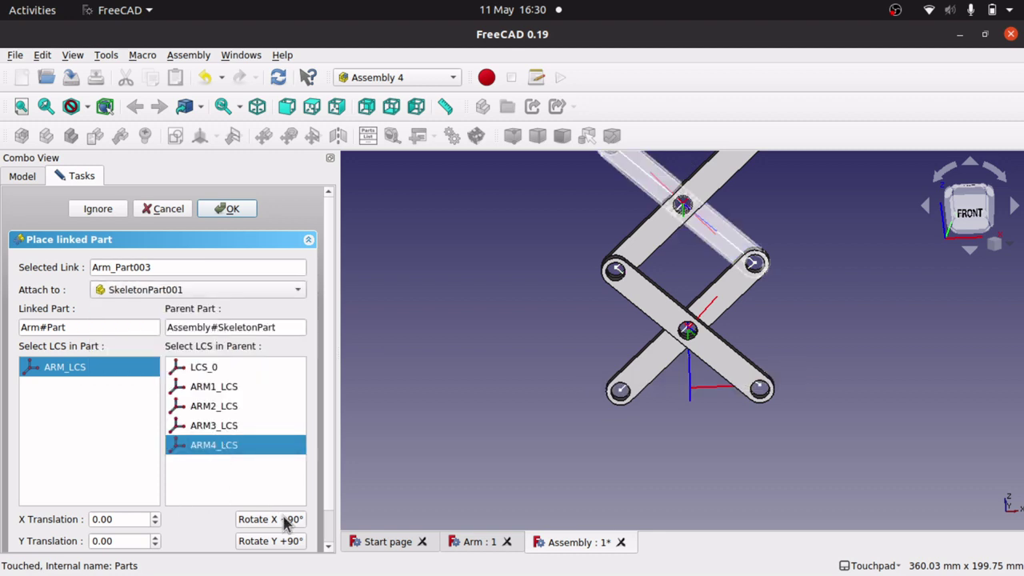
{"action": "left_click", "coordinate": [227, 210]}
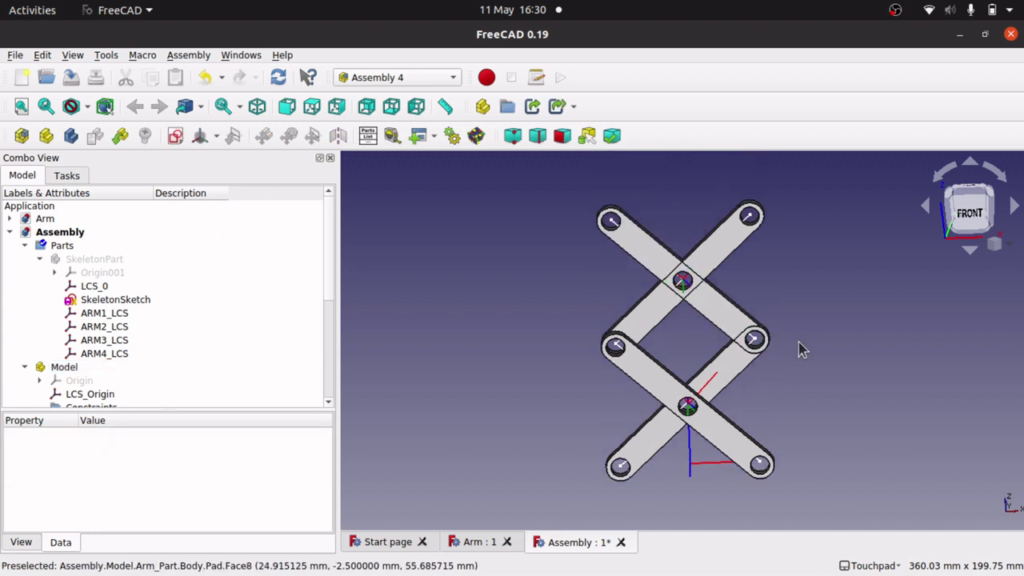
Step: Edit SkeletonSketch under SkeletonPart001, moving the upper cross's top right endpoint down to fold the scissor flatter, and close the sketch
{"action": "left_click", "coordinate": [116, 299]}
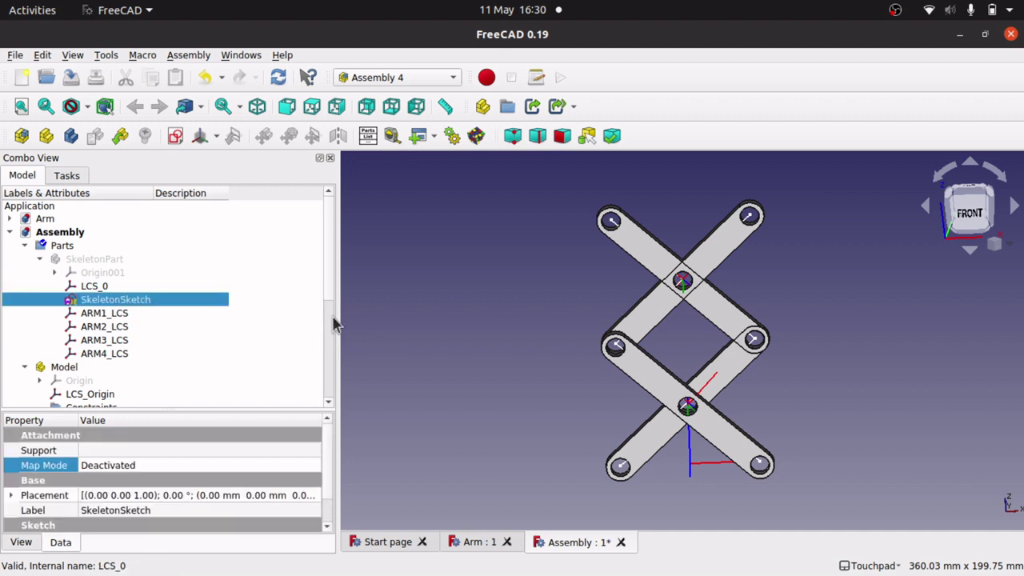
{"action": "left_click_drag", "start_coordinate": [331, 286], "coordinate": [332, 365]}
{"action": "scroll", "coordinate": [333, 366], "scroll_direction": "down", "scroll_amount": 1}
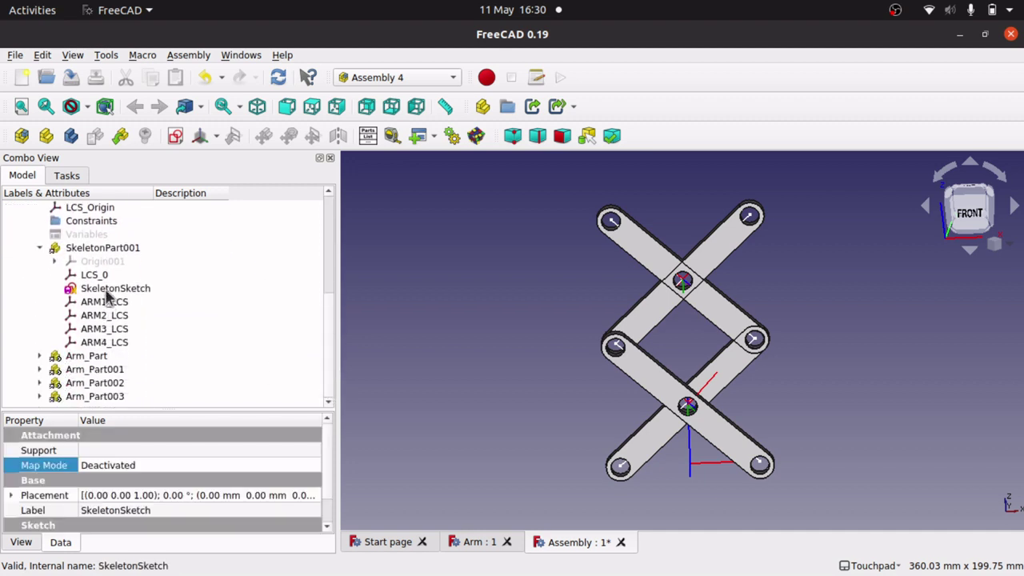
{"action": "double_click", "coordinate": [133, 289]}
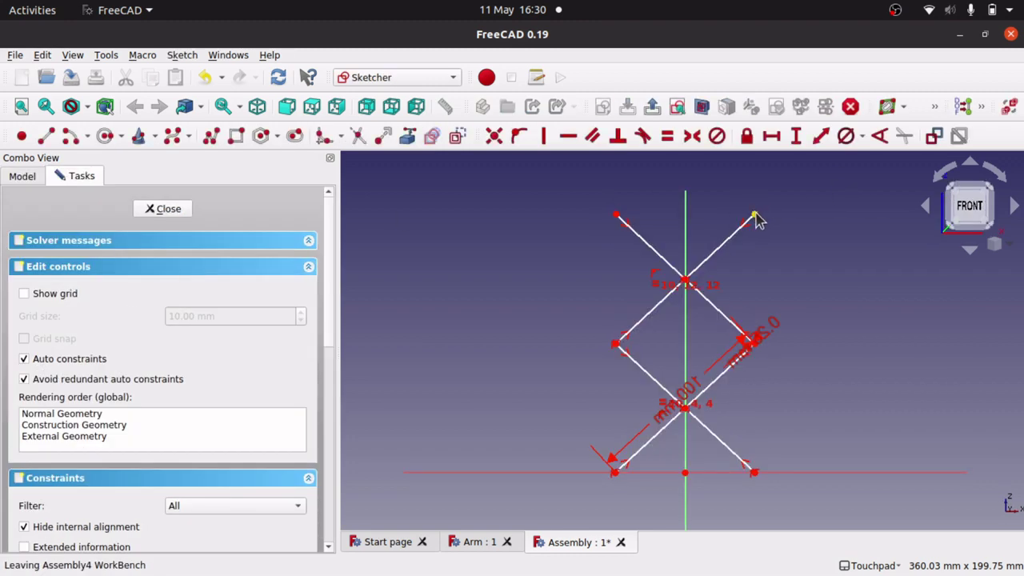
{"action": "left_click_drag", "start_coordinate": [756, 218], "coordinate": [827, 347]}
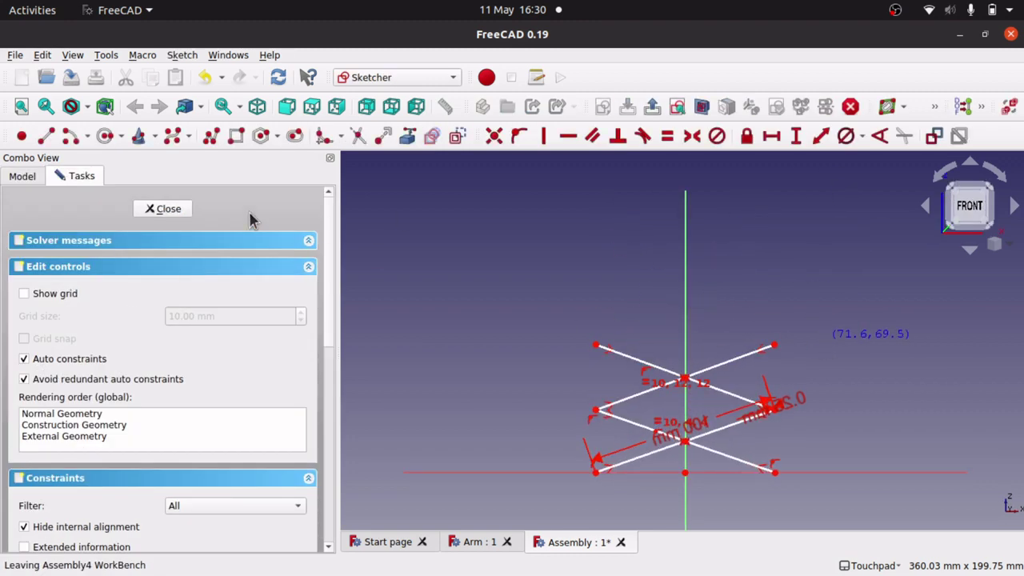
{"action": "left_click", "coordinate": [167, 209]}
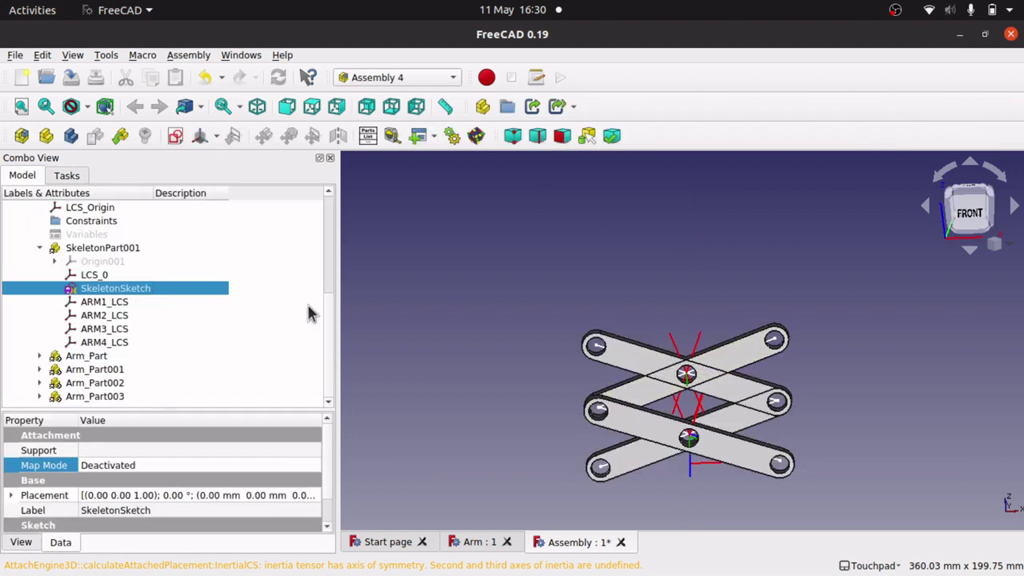
Step: Reopen SkeletonSketch, move the upper cross's top right endpoint back up to extend the scissor, and close the sketch
{"action": "double_click", "coordinate": [124, 288]}
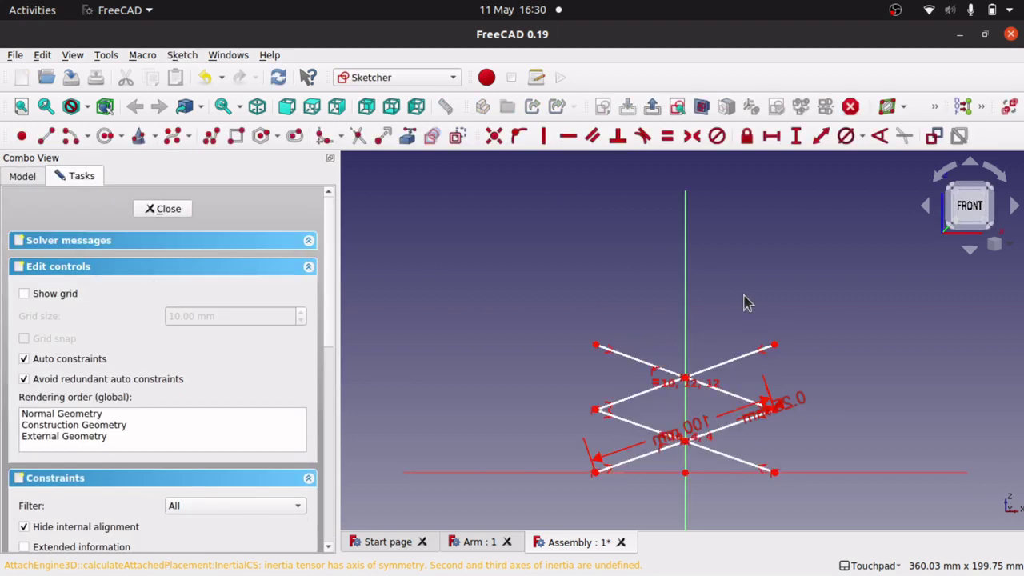
{"action": "left_click_drag", "start_coordinate": [772, 347], "coordinate": [726, 230]}
{"action": "left_click", "coordinate": [172, 207]}
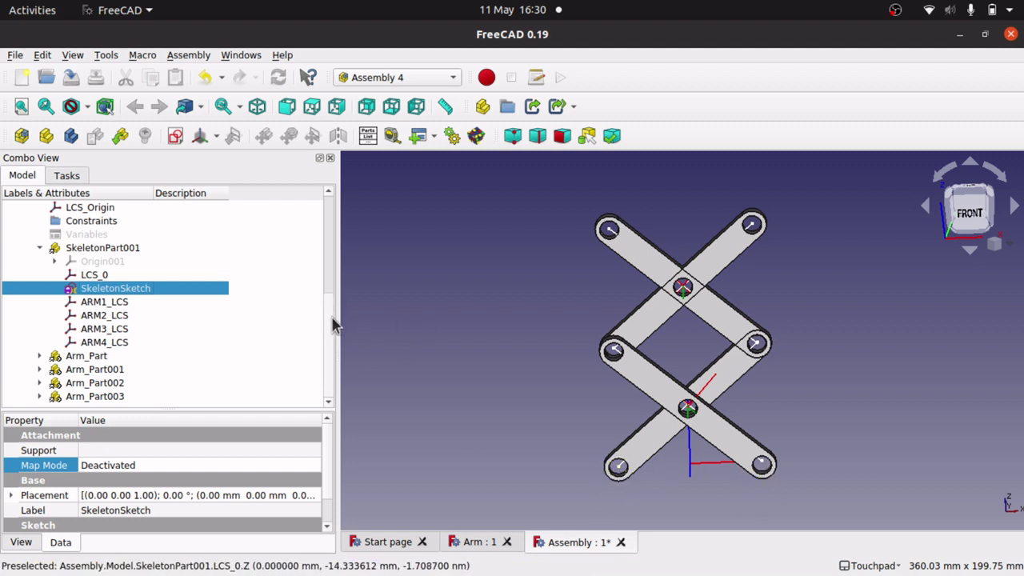
Step: Examine the lower cross's two base points on the horizontal axis of the source SkeletonPart's SkeletonSketch, and close the sketch
{"action": "left_click_drag", "start_coordinate": [331, 319], "coordinate": [331, 244]}
{"action": "double_click", "coordinate": [130, 275]}
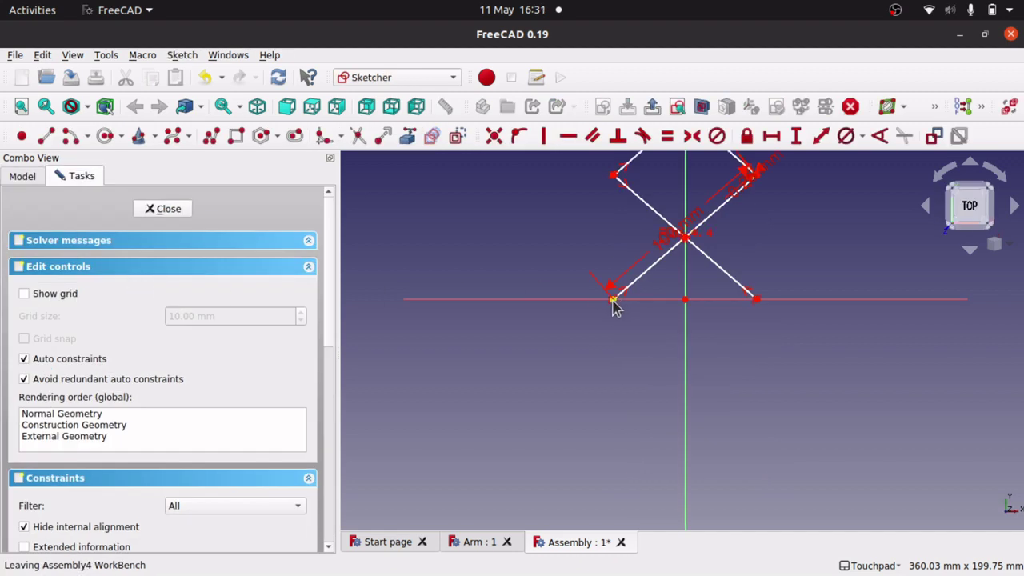
{"action": "left_click", "coordinate": [613, 299]}
{"action": "left_click", "coordinate": [757, 301]}
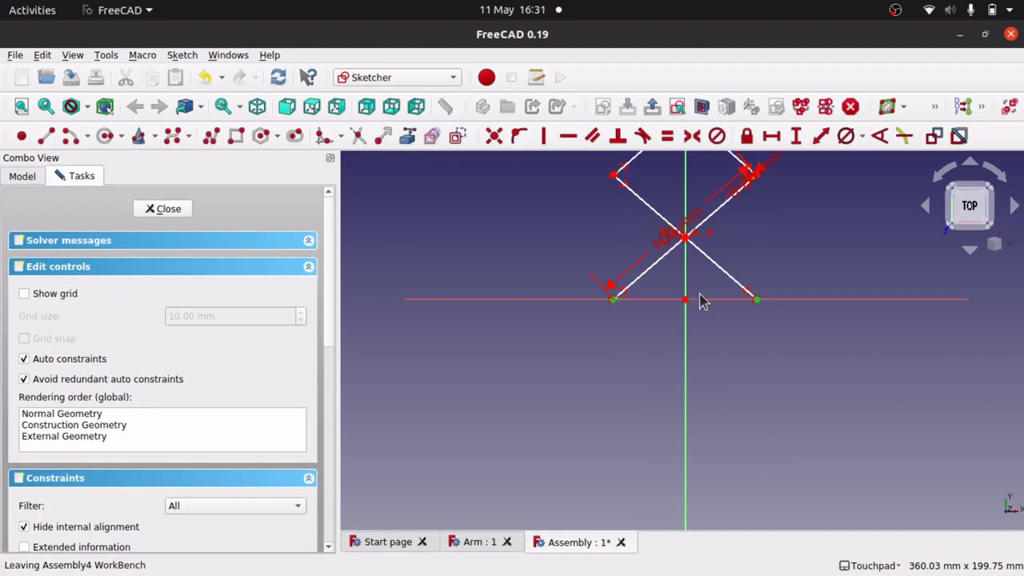
{"action": "scroll", "coordinate": [701, 296], "scroll_direction": "up", "scroll_amount": 4}
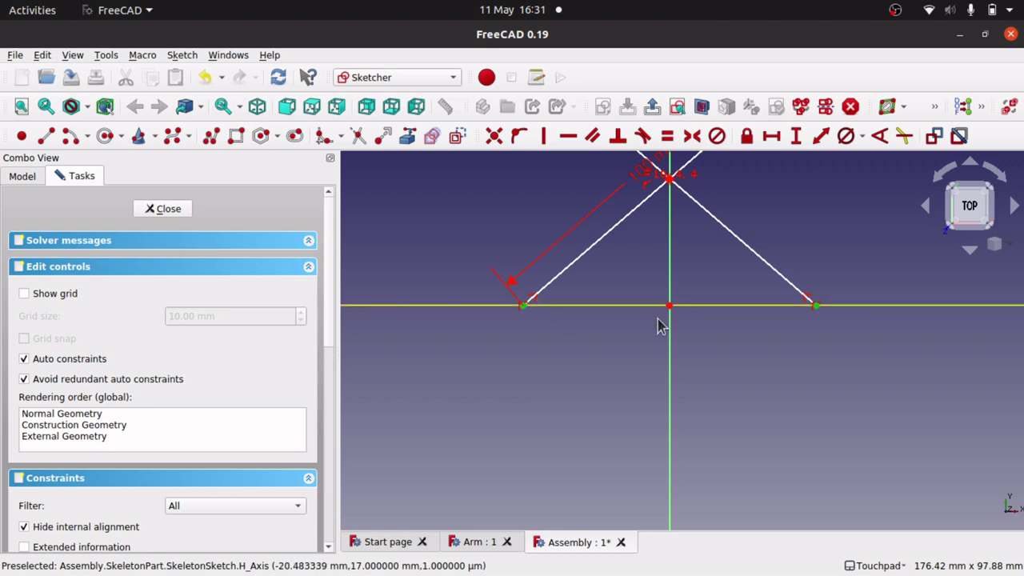
{"action": "left_click", "coordinate": [717, 320]}
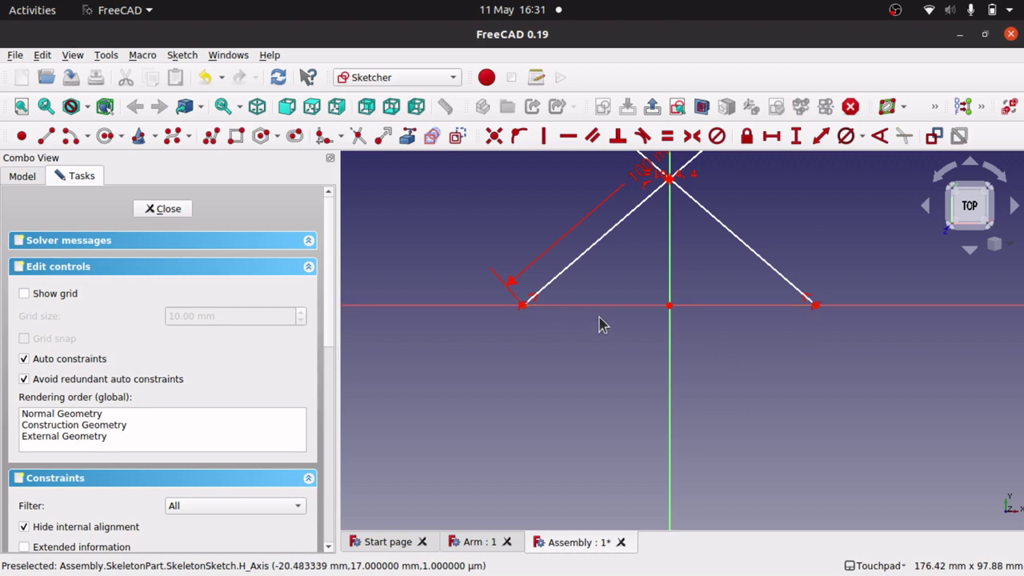
{"action": "left_click", "coordinate": [168, 210]}
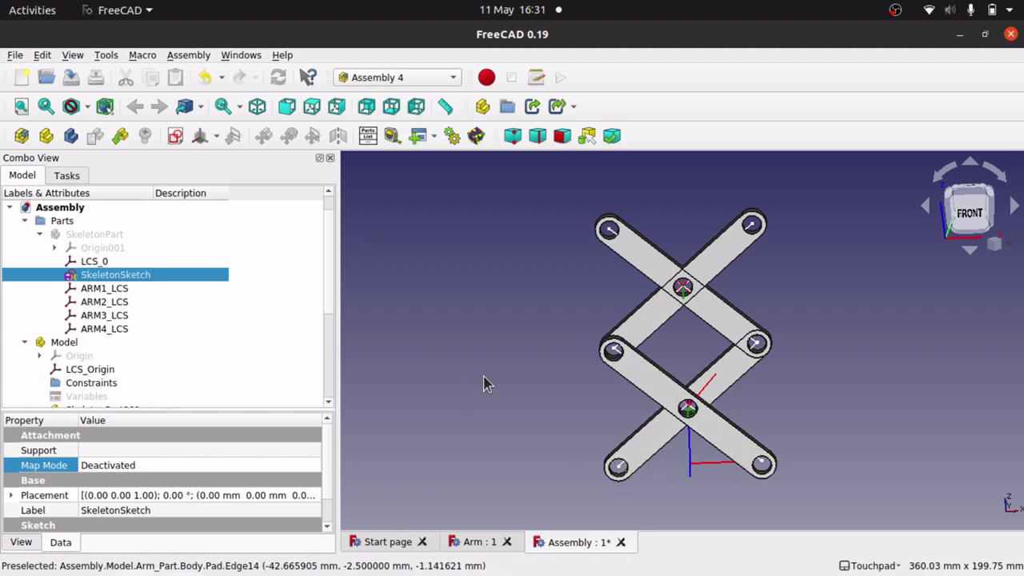
Step: Add a Float variable named LiftDist with a value of 50 to the assembly Model's Variables
{"action": "left_click", "coordinate": [66, 343]}
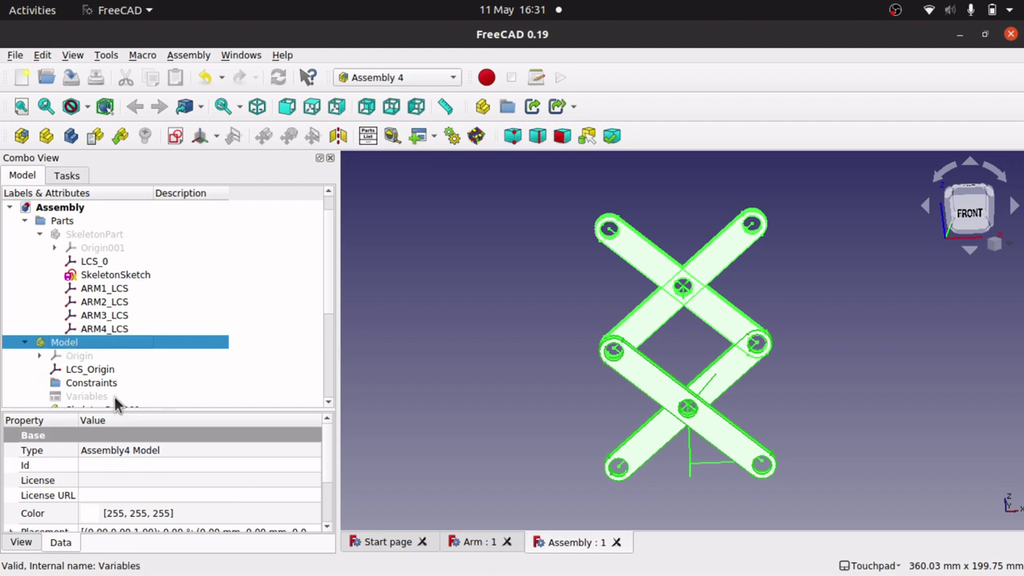
{"action": "left_click", "coordinate": [84, 398]}
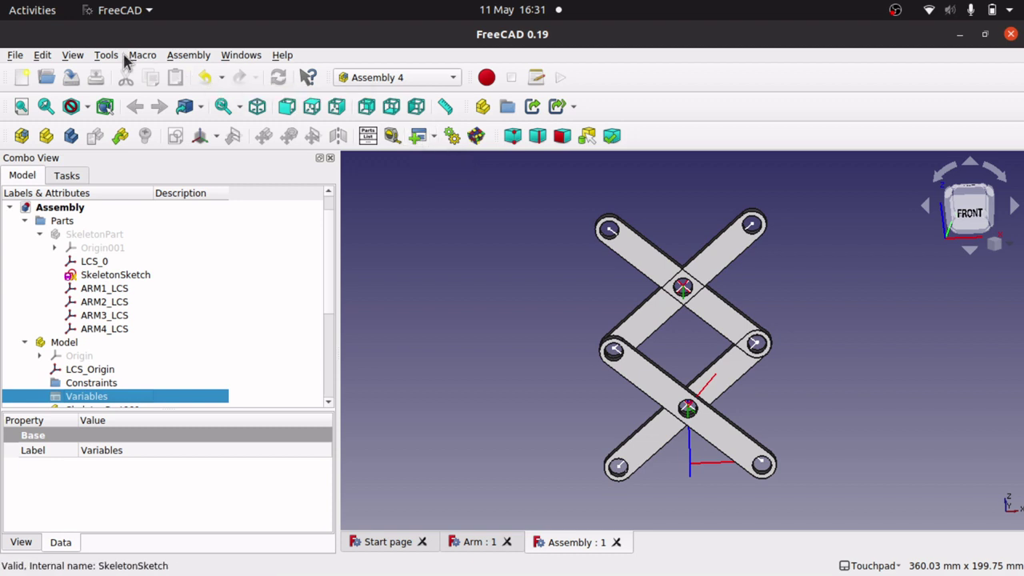
{"action": "left_click", "coordinate": [186, 56]}
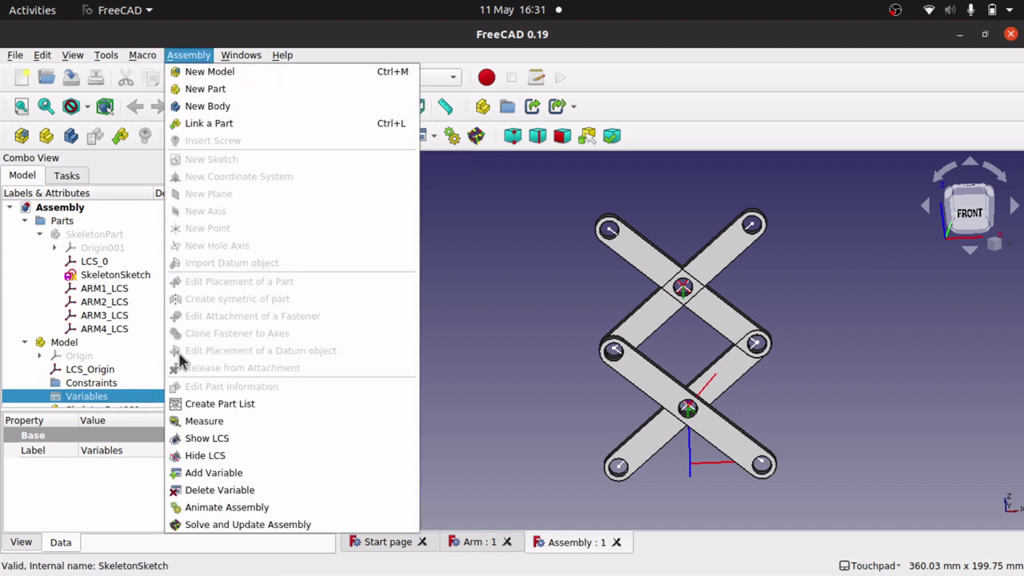
{"action": "left_click", "coordinate": [214, 472]}
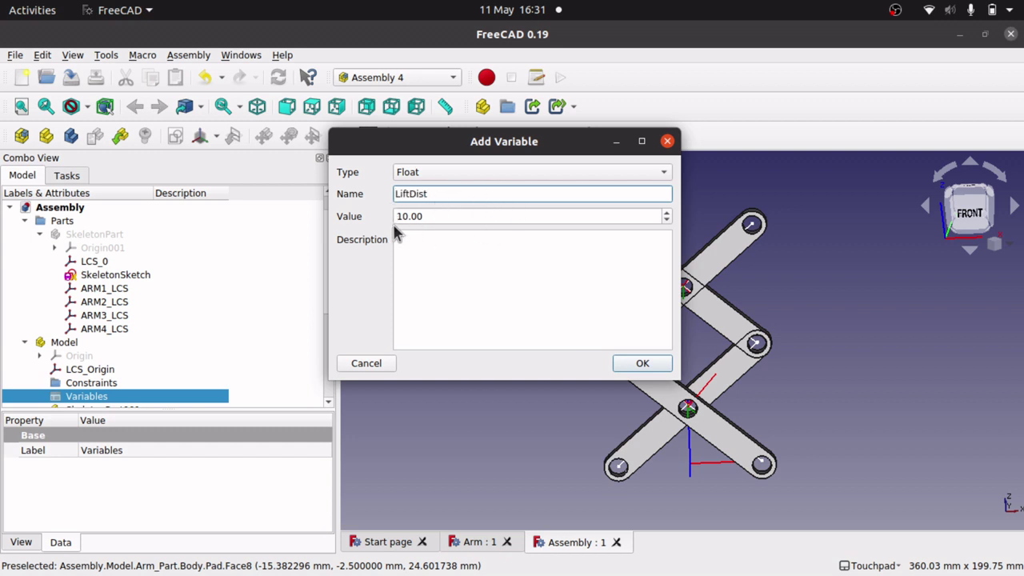
{"action": "key", "text": "Tab"}
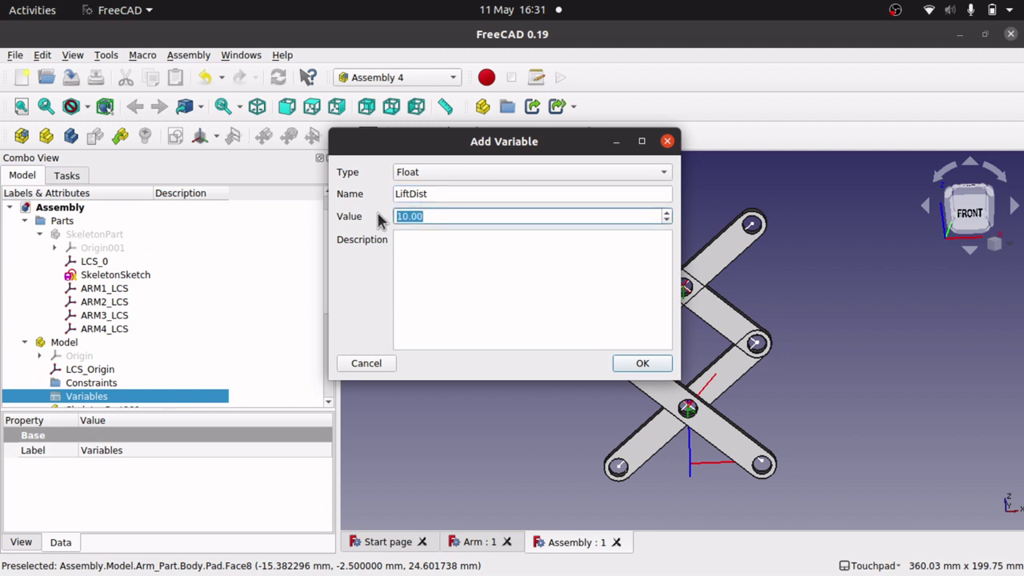
{"action": "type", "text": "50"}
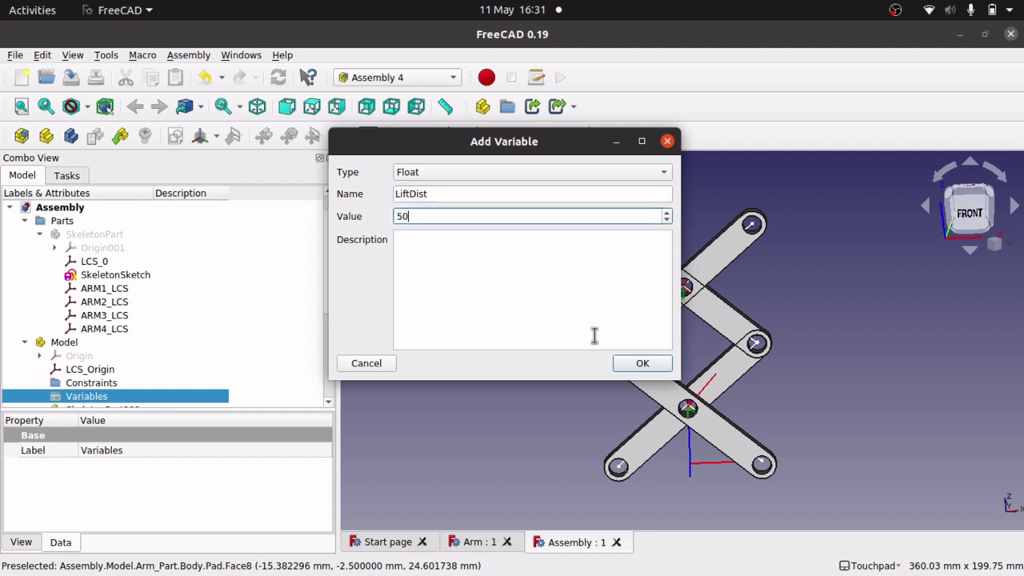
{"action": "left_click", "coordinate": [643, 364]}
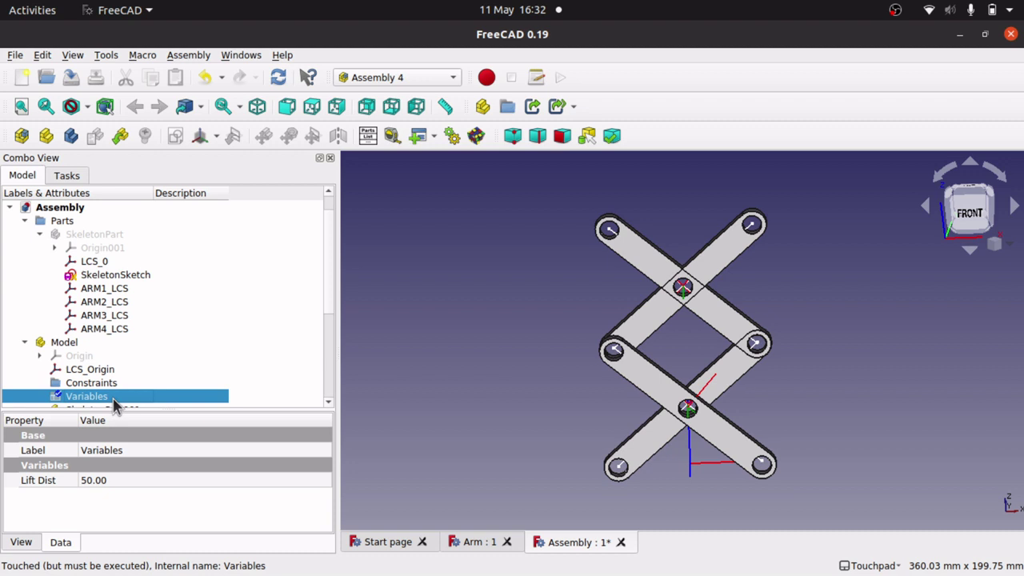
Step: Edit the source SkeletonPart's SkeletonSketch and start a length constraint between the lower cross's two base points on the horizontal axis
{"action": "double_click", "coordinate": [128, 275]}
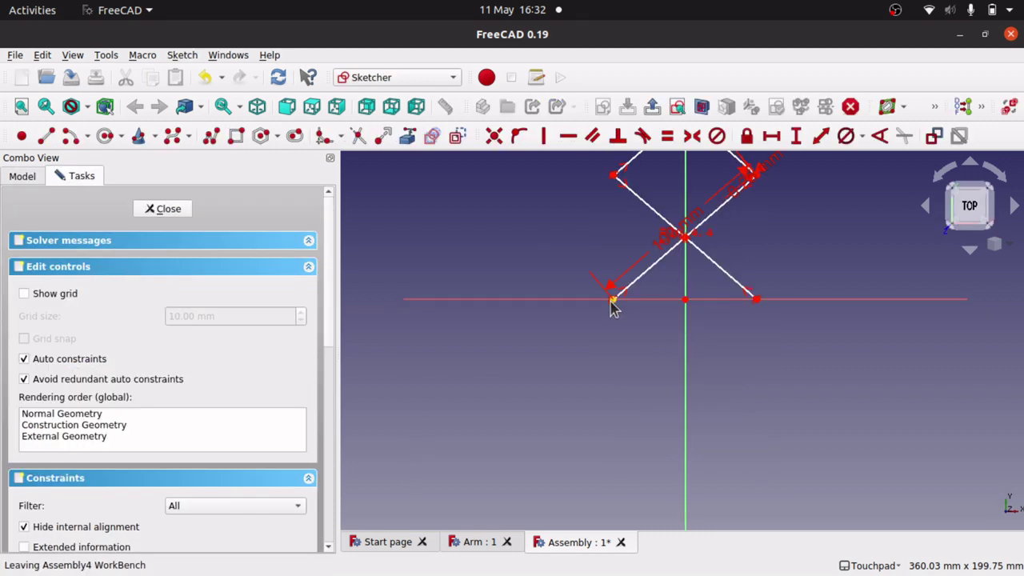
{"action": "scroll", "coordinate": [713, 298], "scroll_direction": "up", "scroll_amount": 6}
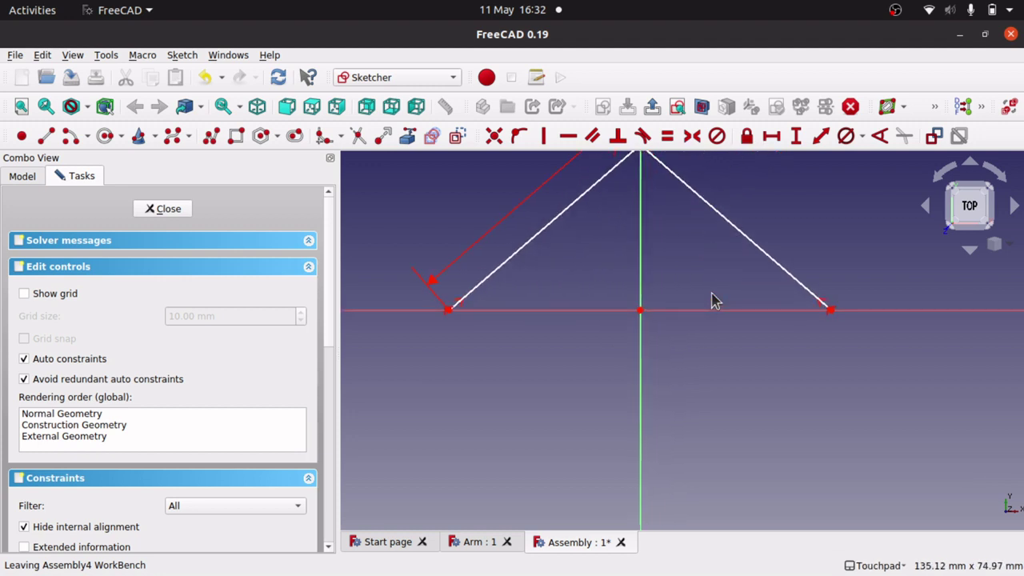
{"action": "left_click", "coordinate": [448, 311]}
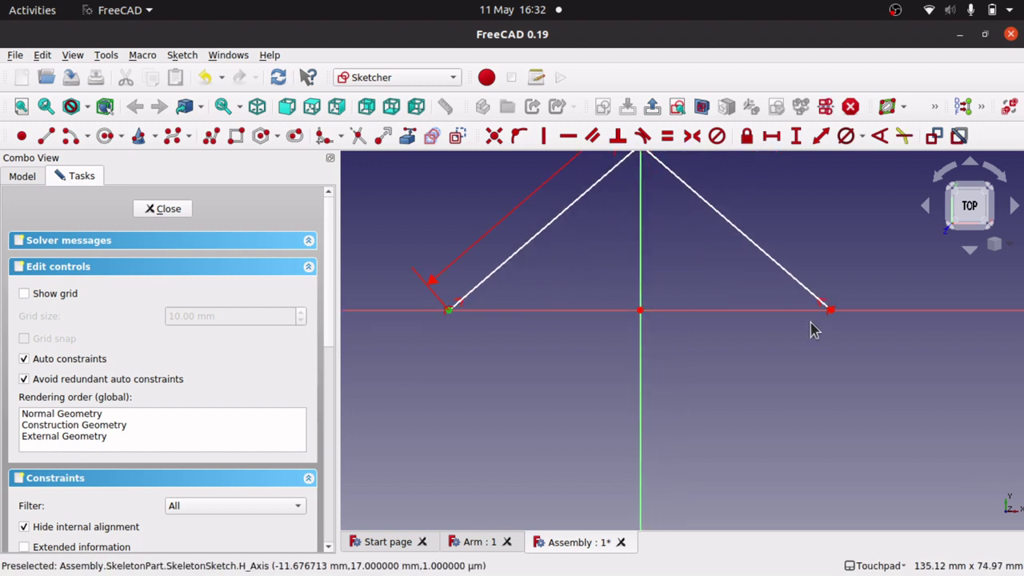
{"action": "left_click", "coordinate": [749, 347]}
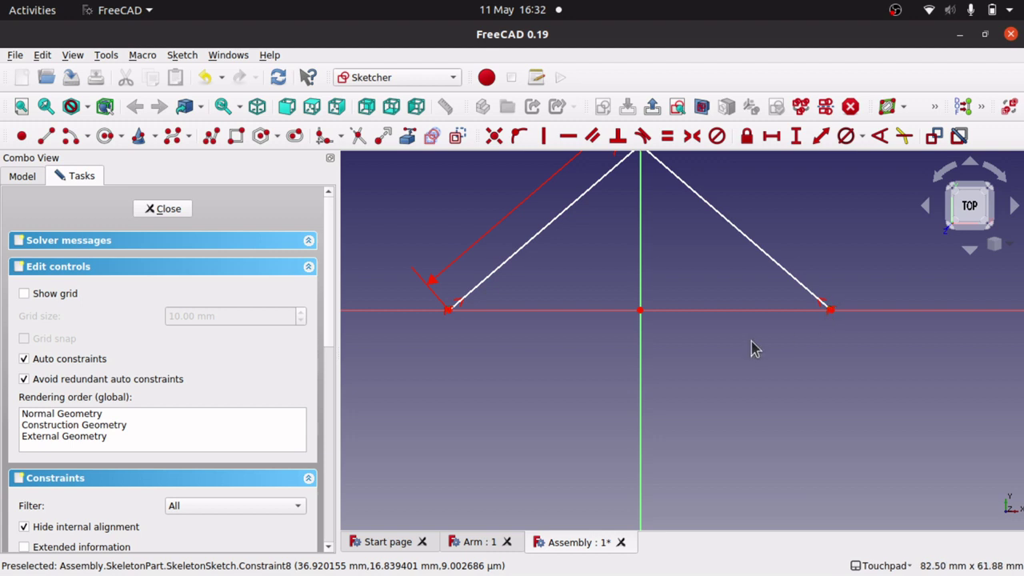
{"action": "left_click", "coordinate": [831, 316]}
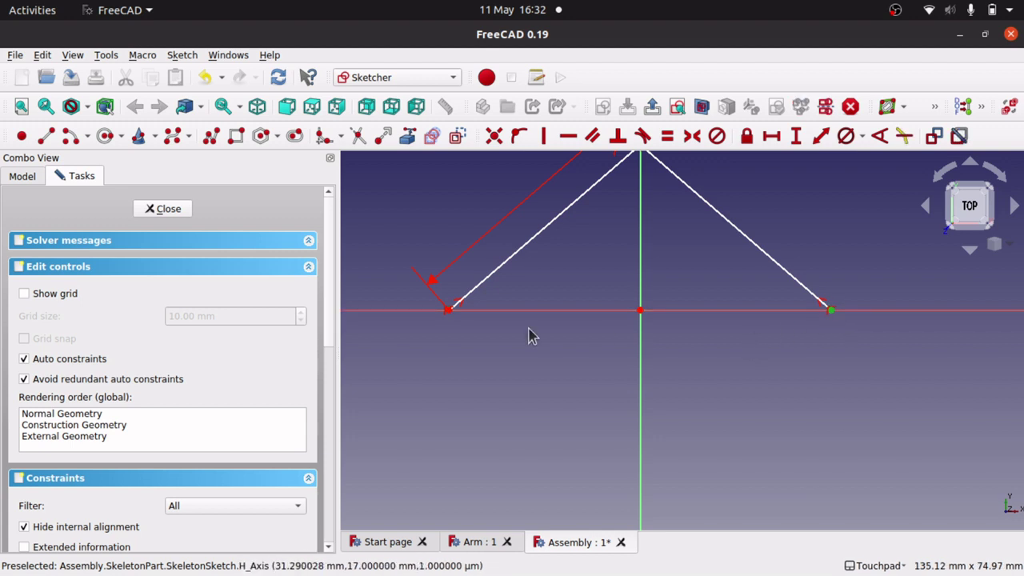
{"action": "left_click", "coordinate": [450, 314]}
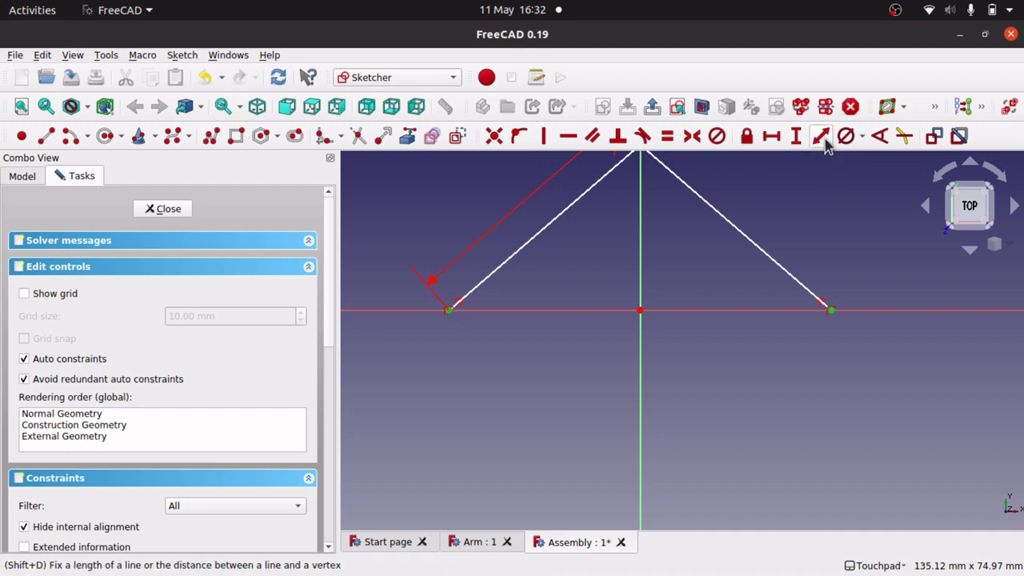
{"action": "left_click", "coordinate": [823, 140]}
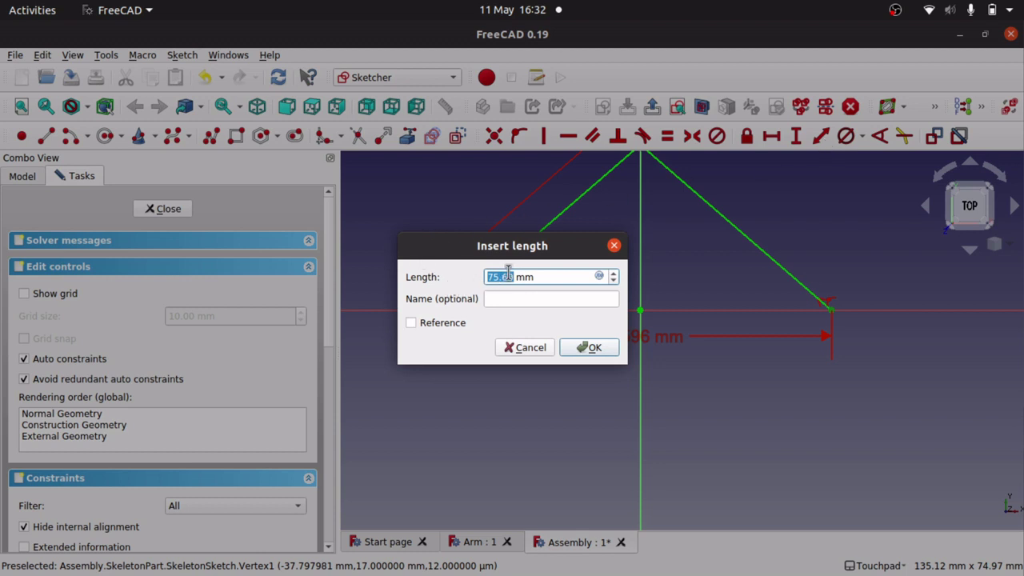
Step: Drive the base points' length constraint with the expression Variables.LiftDist, accept it, and close the sketch
{"action": "left_click", "coordinate": [599, 276]}
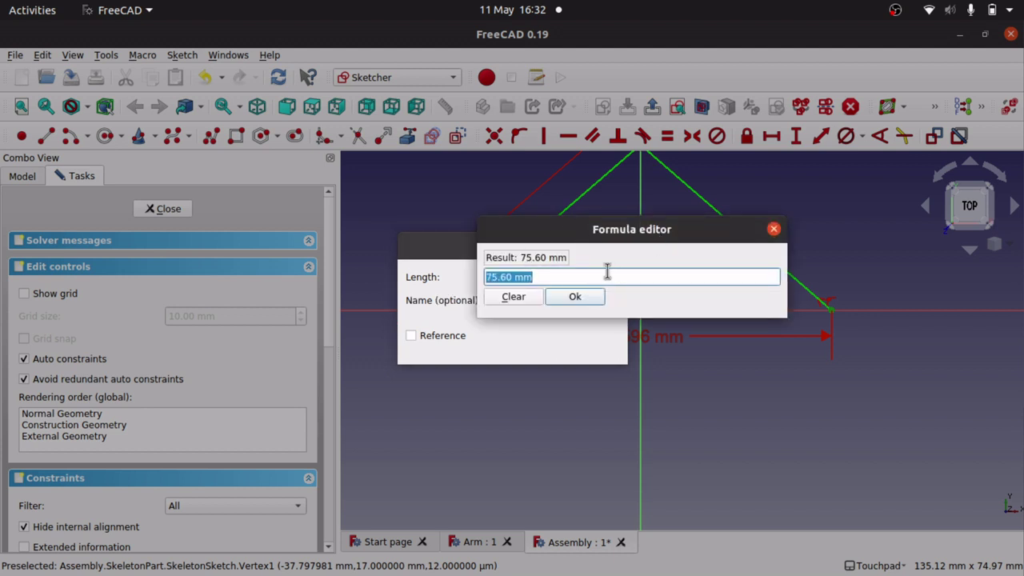
{"action": "type", "text": "v"}
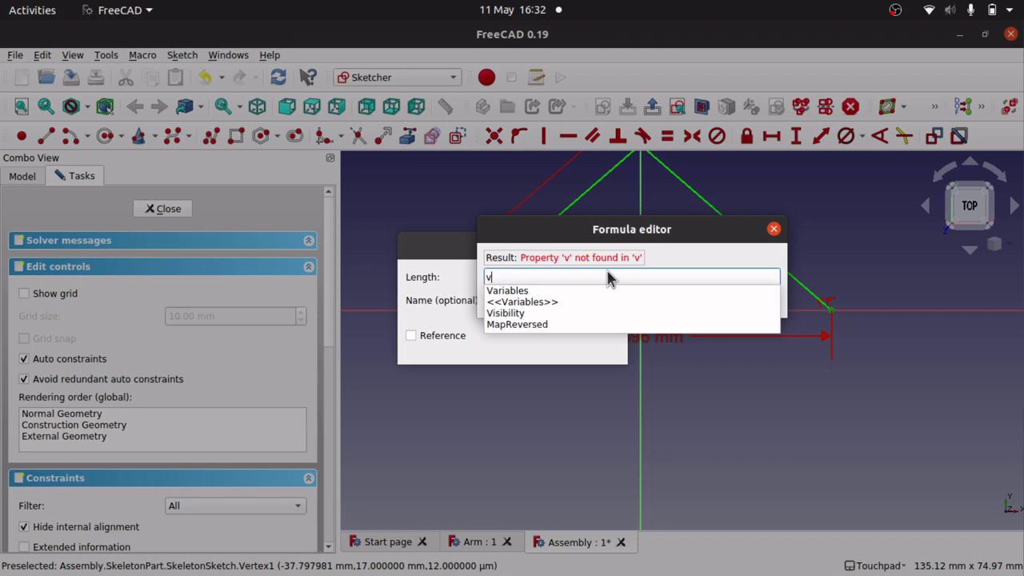
{"action": "left_click", "coordinate": [529, 292]}
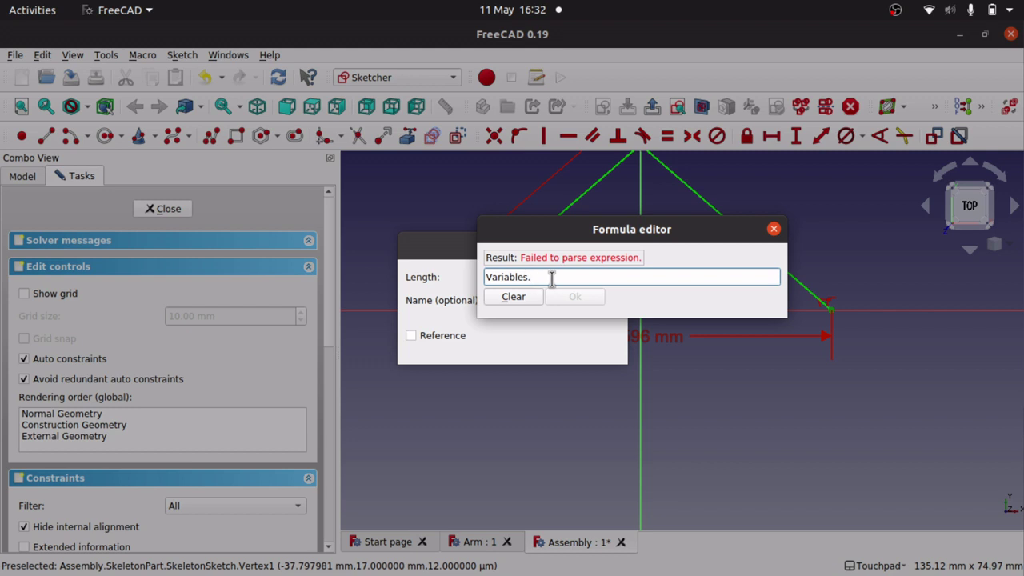
{"action": "type", "text": "D"}
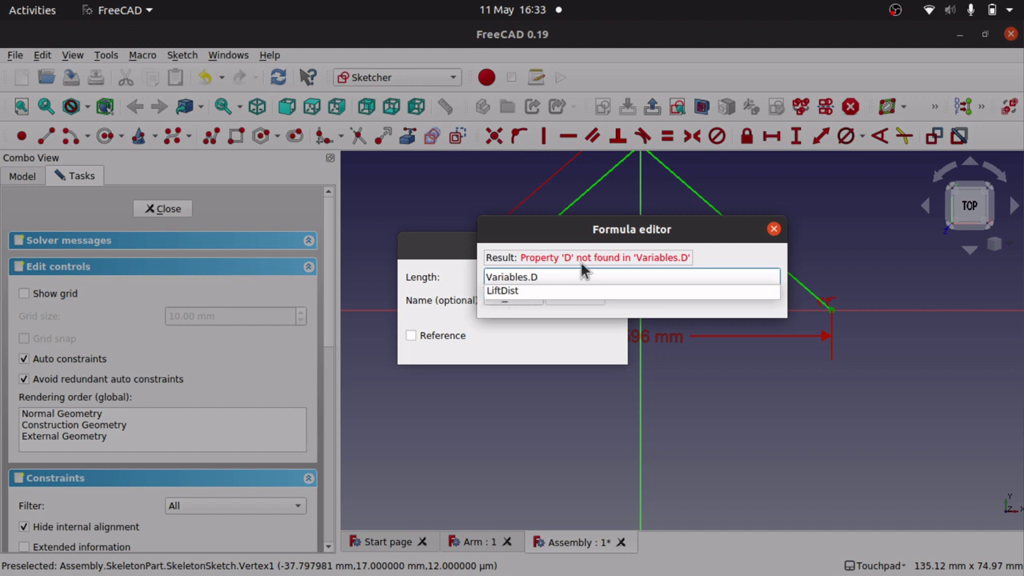
{"action": "key", "text": "BackSpace"}
{"action": "type", "text": "L"}
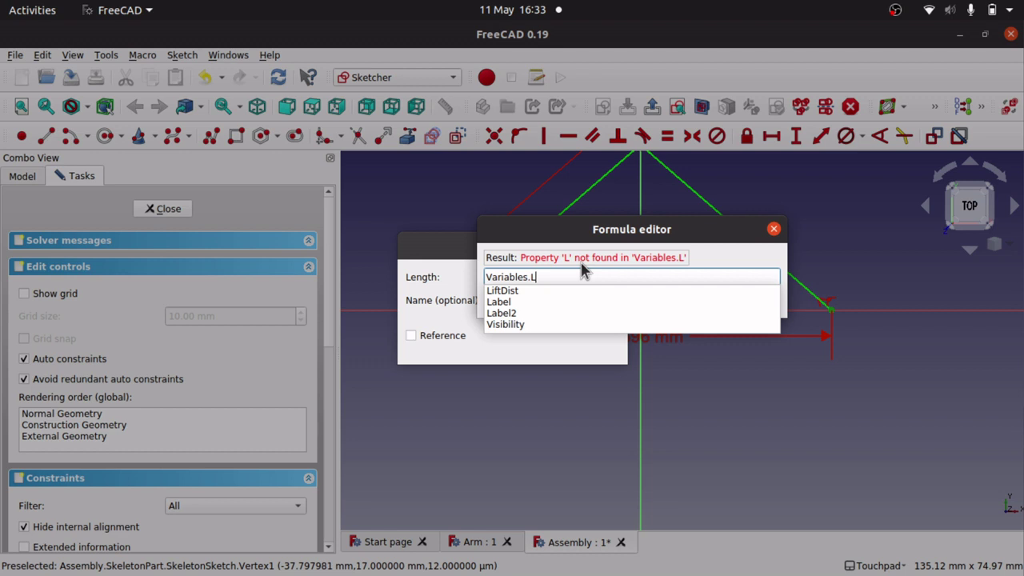
{"action": "left_click", "coordinate": [504, 291]}
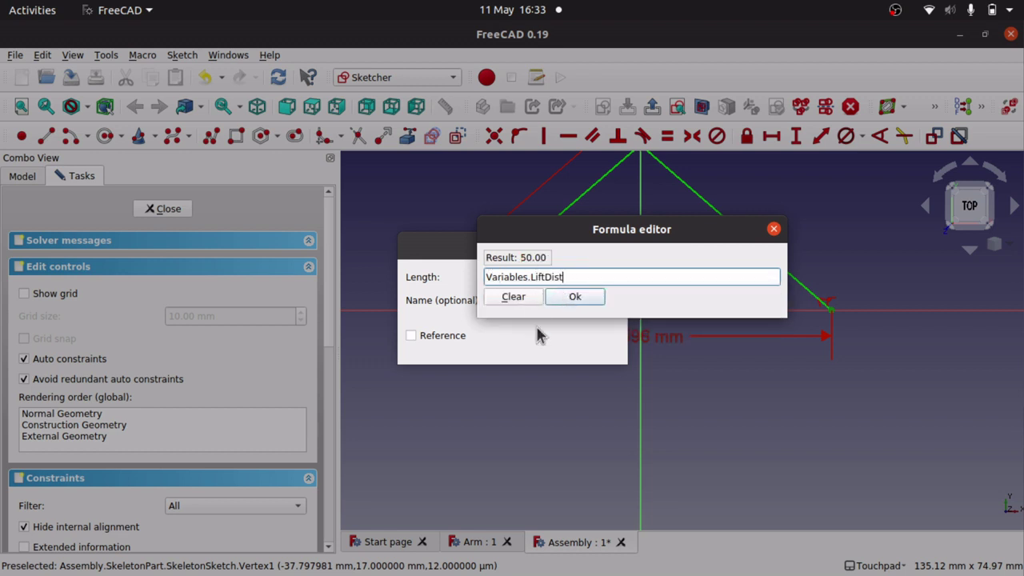
{"action": "left_click", "coordinate": [577, 297]}
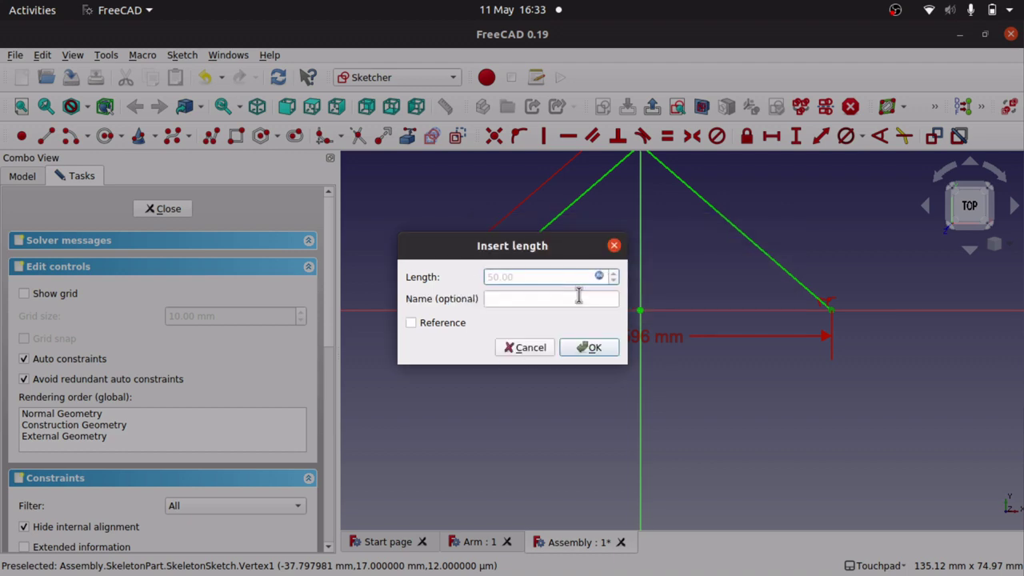
{"action": "left_click", "coordinate": [588, 349]}
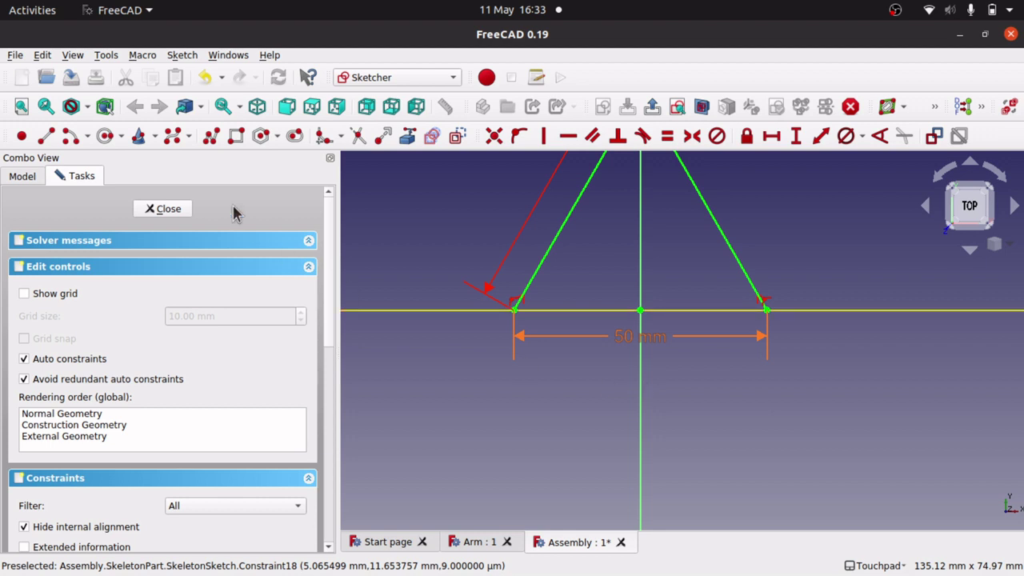
{"action": "left_click", "coordinate": [179, 211]}
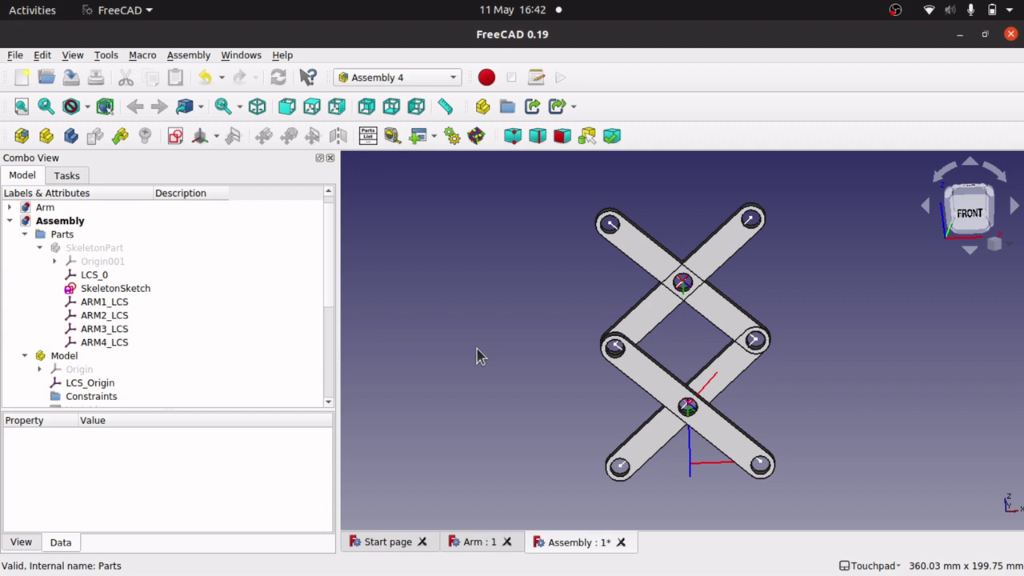
Step: Set the Lift Dist property of the Model's Variables to 20 to extend the scissor
{"action": "left_click_drag", "start_coordinate": [332, 272], "coordinate": [331, 354]}
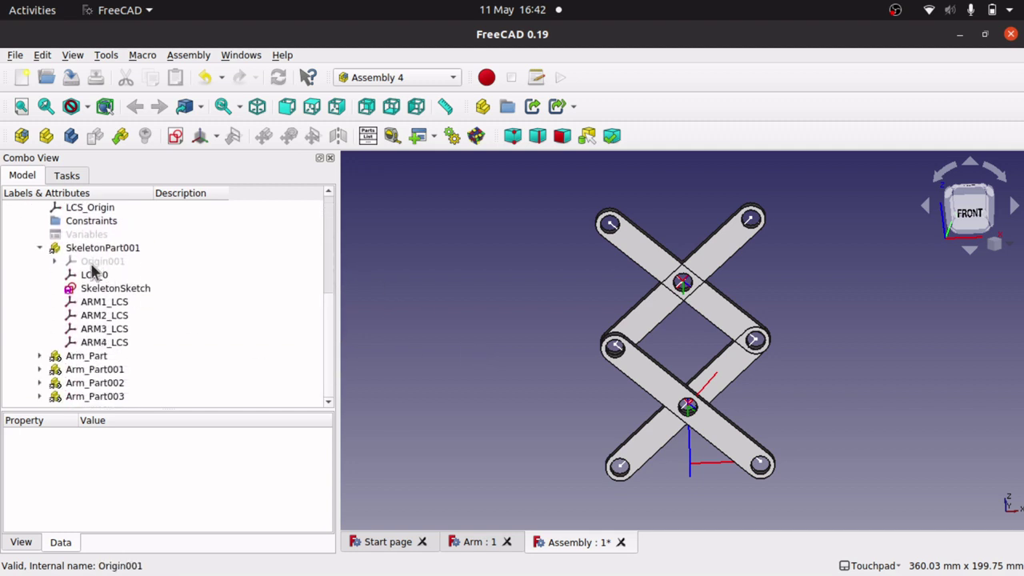
{"action": "left_click", "coordinate": [77, 235]}
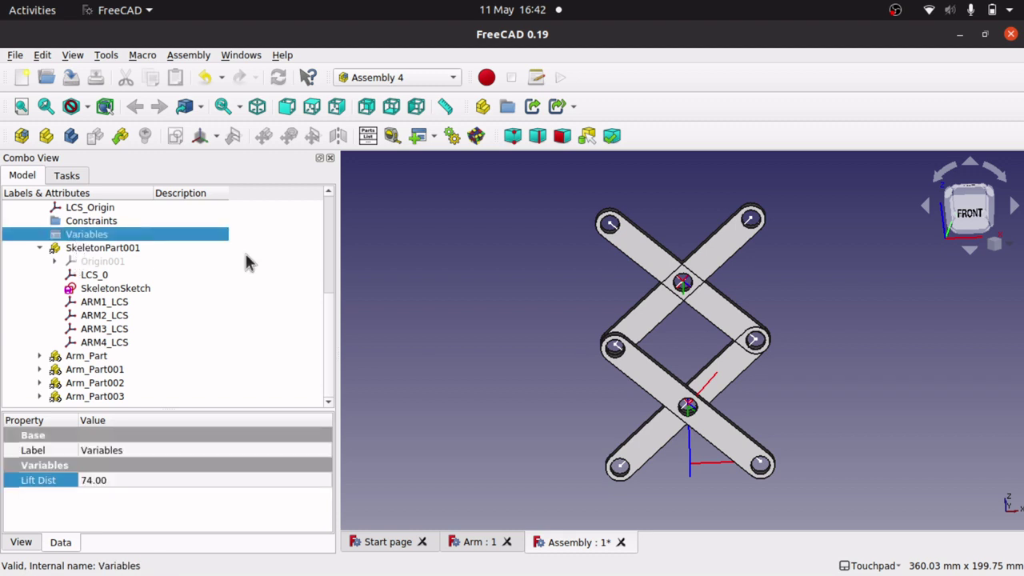
{"action": "left_click_drag", "start_coordinate": [327, 359], "coordinate": [326, 309]}
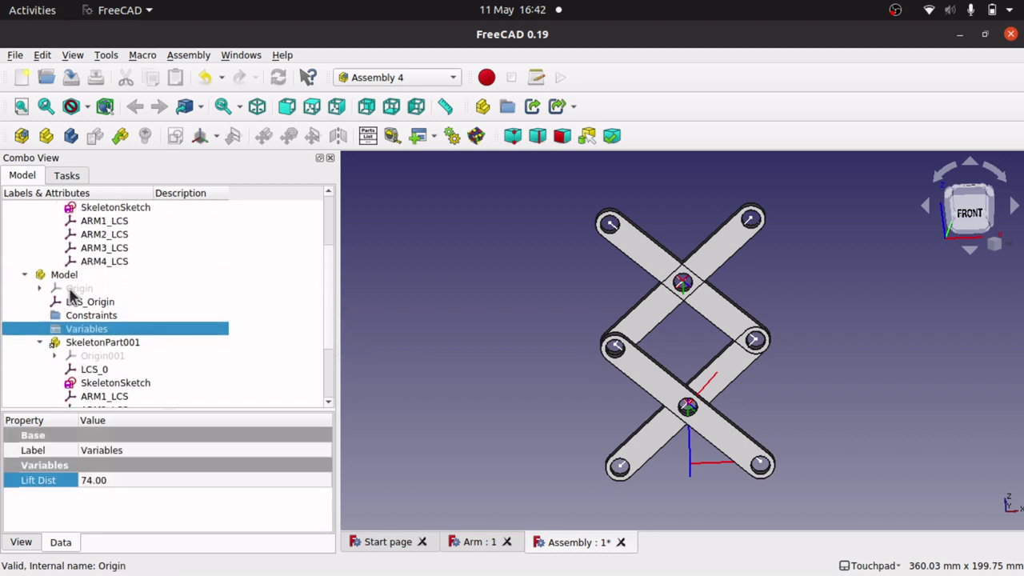
{"action": "left_click", "coordinate": [130, 478]}
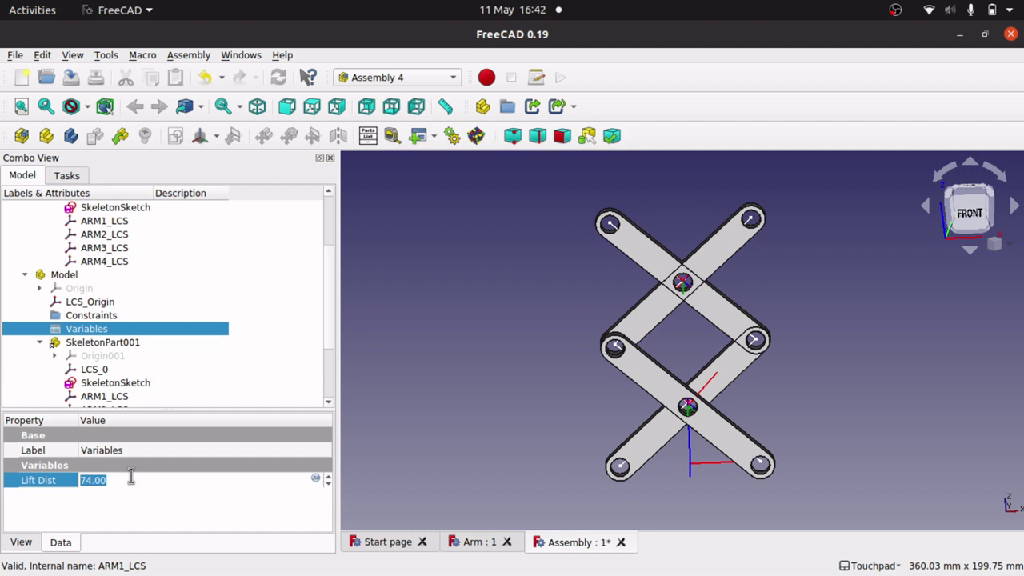
{"action": "type", "text": "20"}
{"action": "key", "text": "Return"}
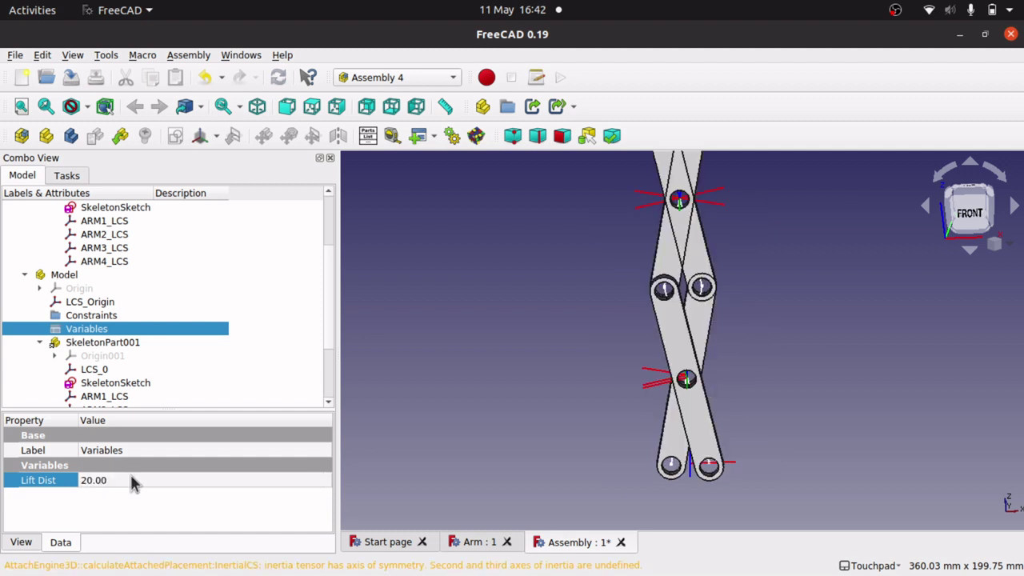
Step: Fold the scissor down in two stages by setting Lift Dist to 60 and to 80
{"action": "left_click", "coordinate": [131, 478]}
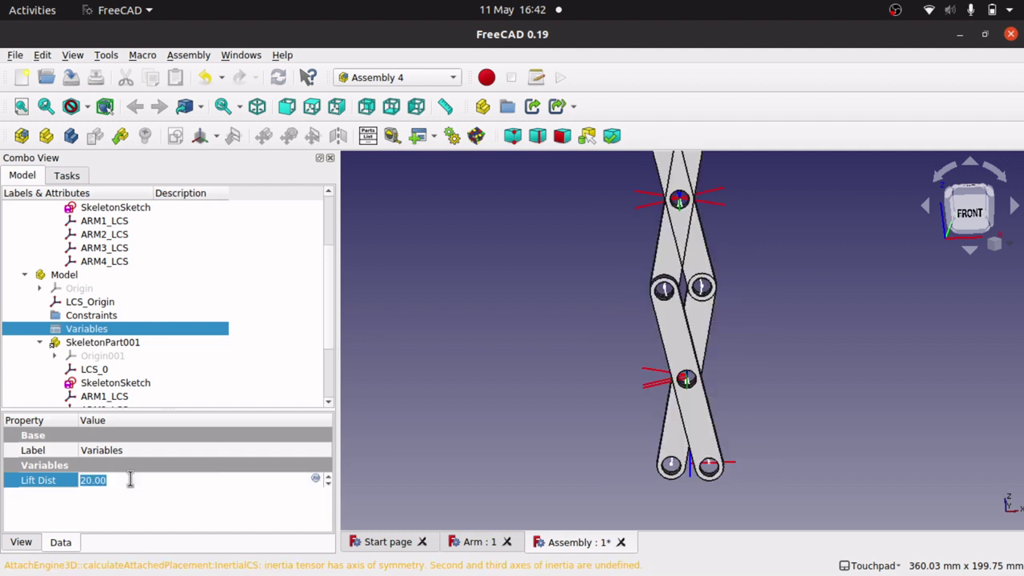
{"action": "type", "text": "60"}
{"action": "key", "text": "Return"}
{"action": "left_click", "coordinate": [130, 479]}
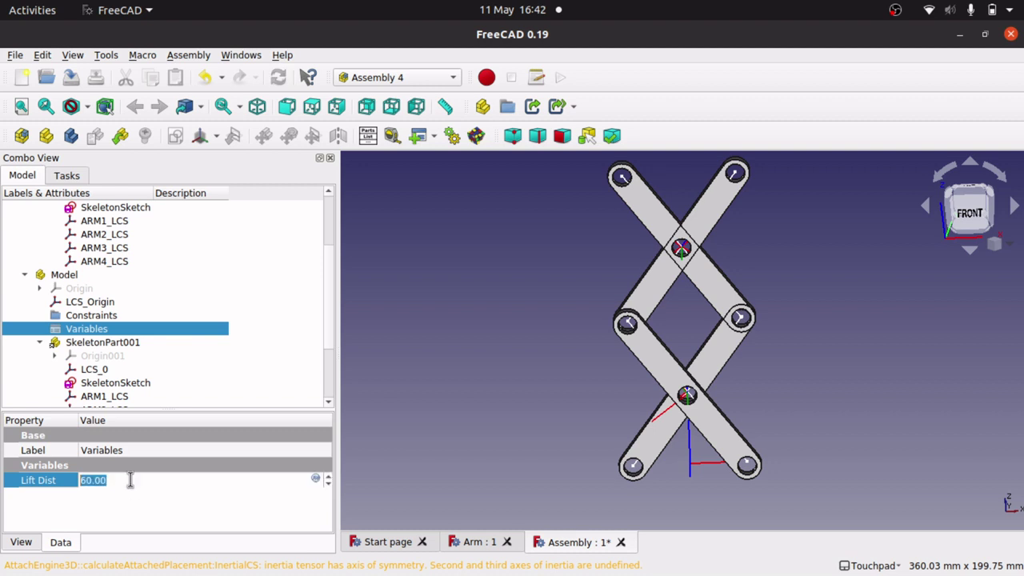
{"action": "type", "text": "80"}
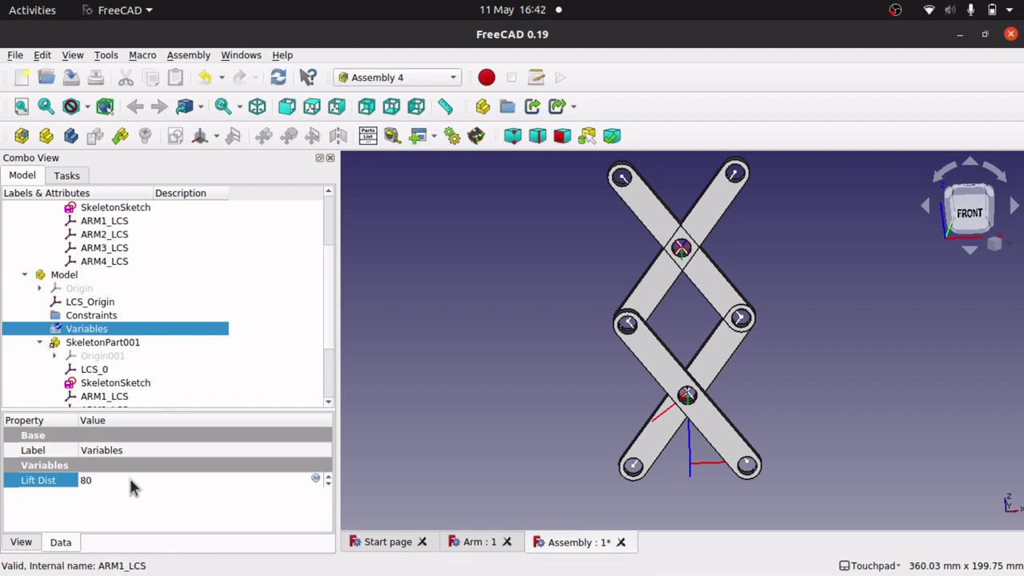
{"action": "key", "text": "Return"}
Step: Increase Lift Dist step by step to 86, and finally set it to 100 to flatten the scissor
{"action": "left_click", "coordinate": [132, 479]}
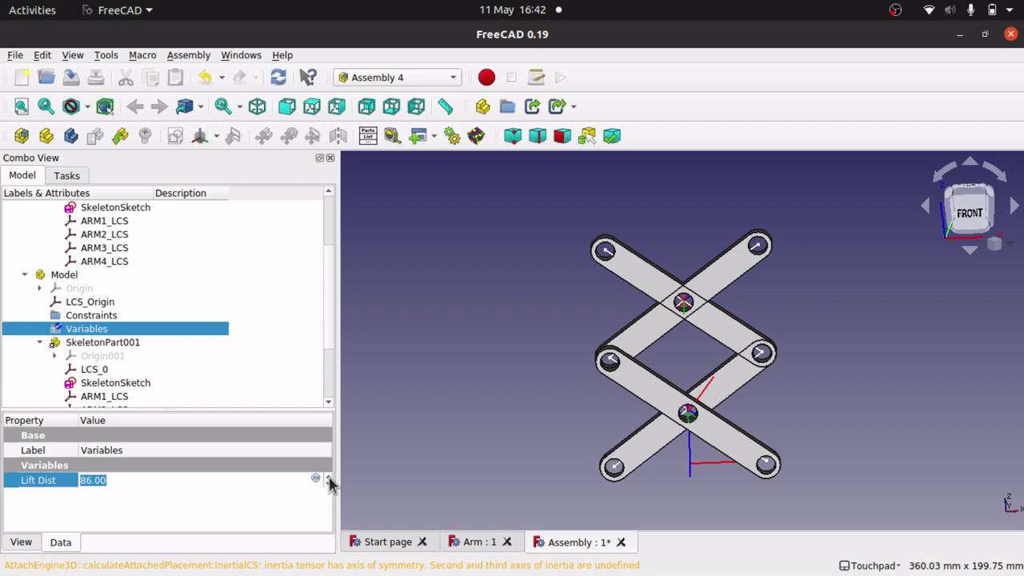
{"action": "left_click", "coordinate": [252, 524]}
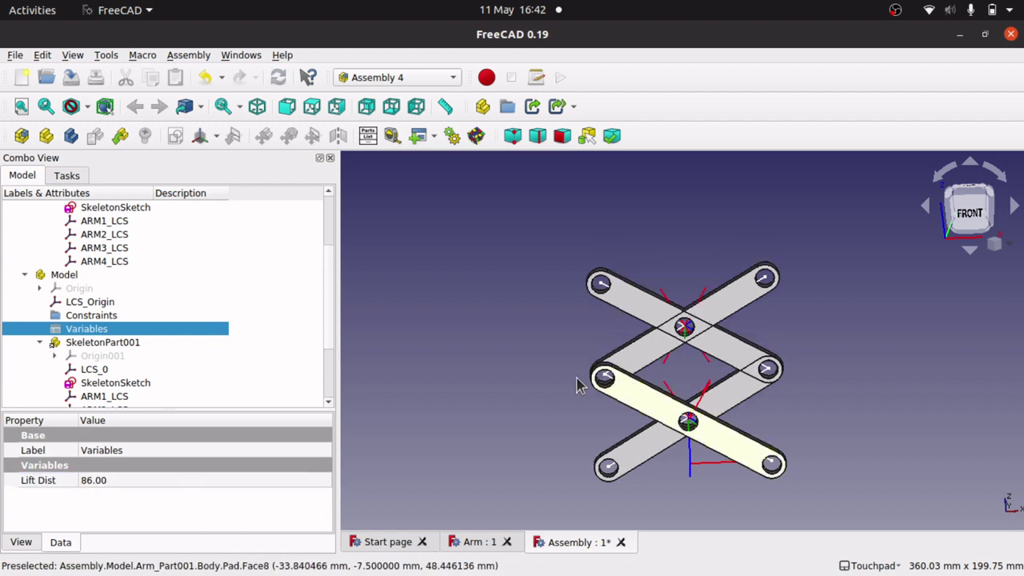
{"action": "left_click", "coordinate": [133, 480]}
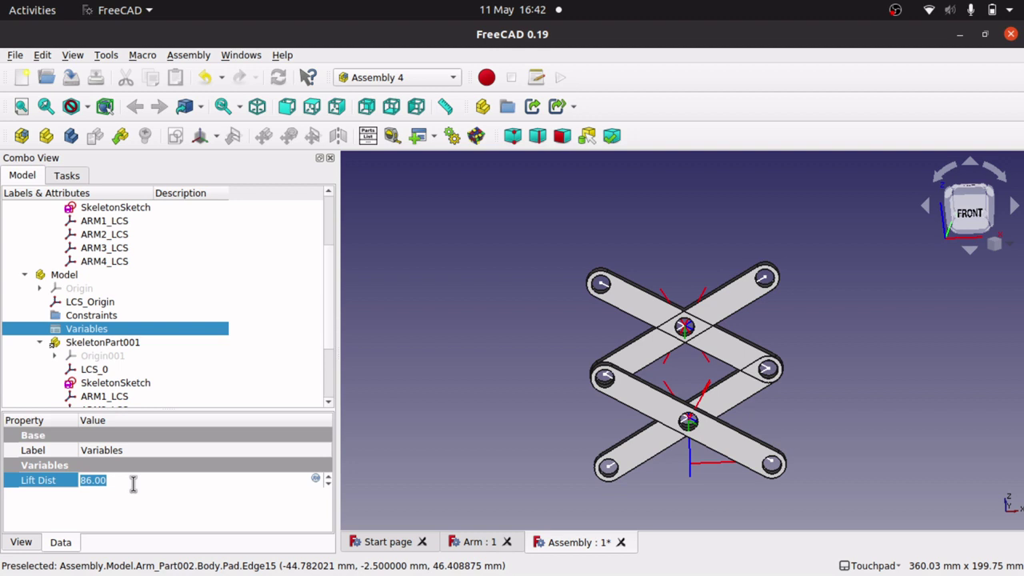
{"action": "type", "text": "100"}
{"action": "key", "text": "Return"}
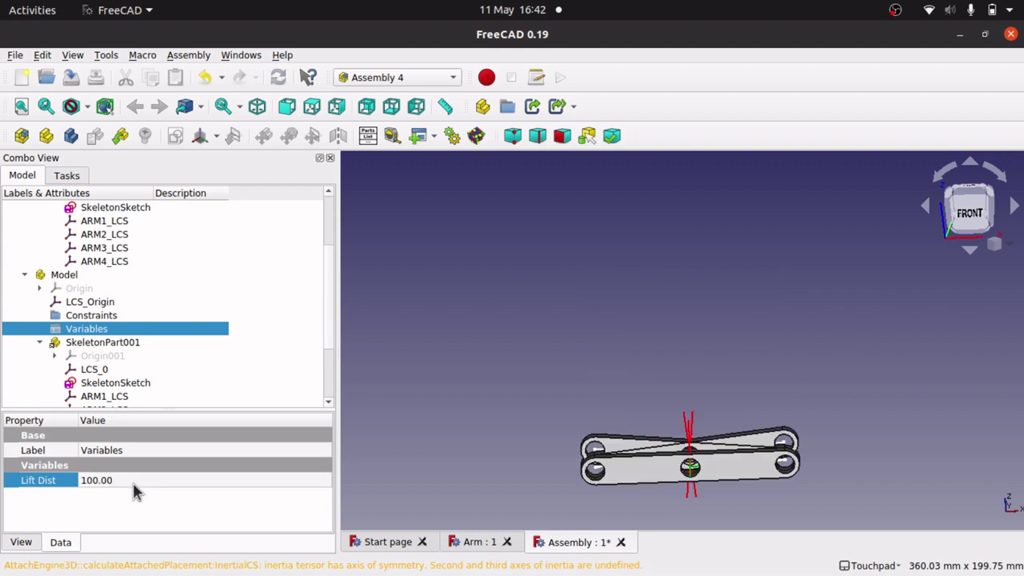
Step: Lower the Lift Dist property of the Model's Variables to 96 and then to 87 to raise the scissor
{"action": "left_click", "coordinate": [320, 480]}
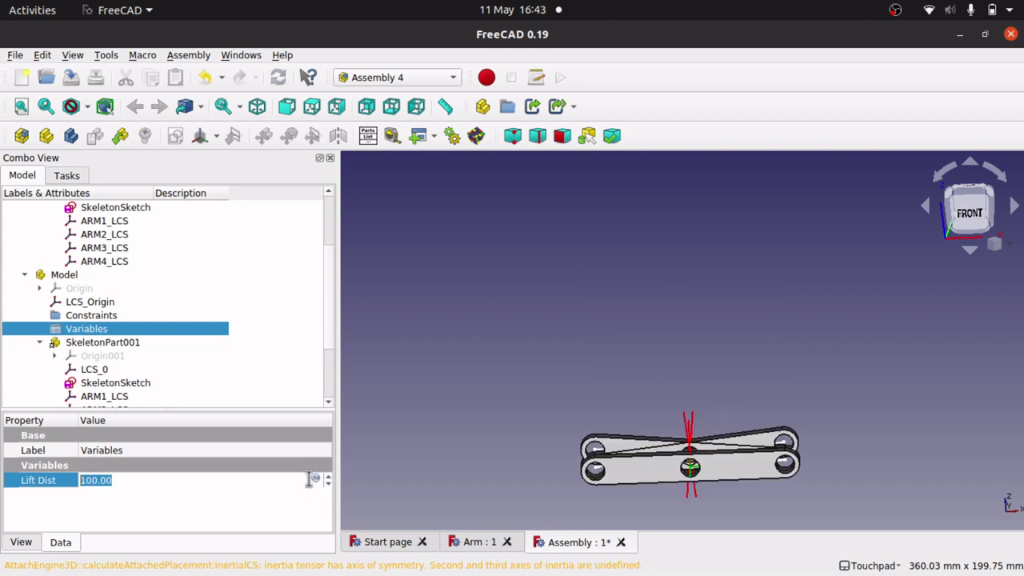
{"action": "scroll", "coordinate": [328, 480], "scroll_direction": "up", "scroll_amount": 1}
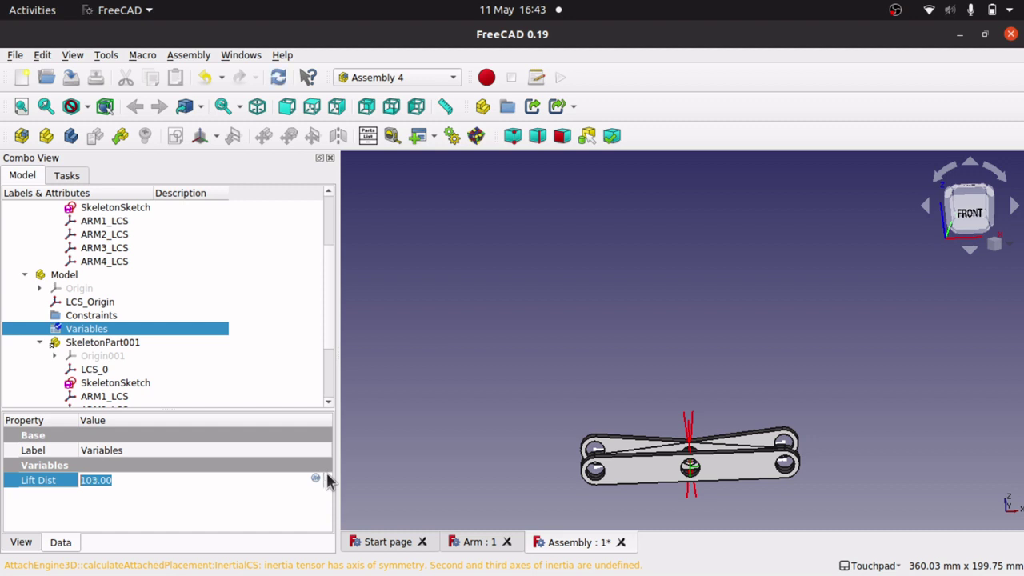
{"action": "left_click", "coordinate": [328, 484]}
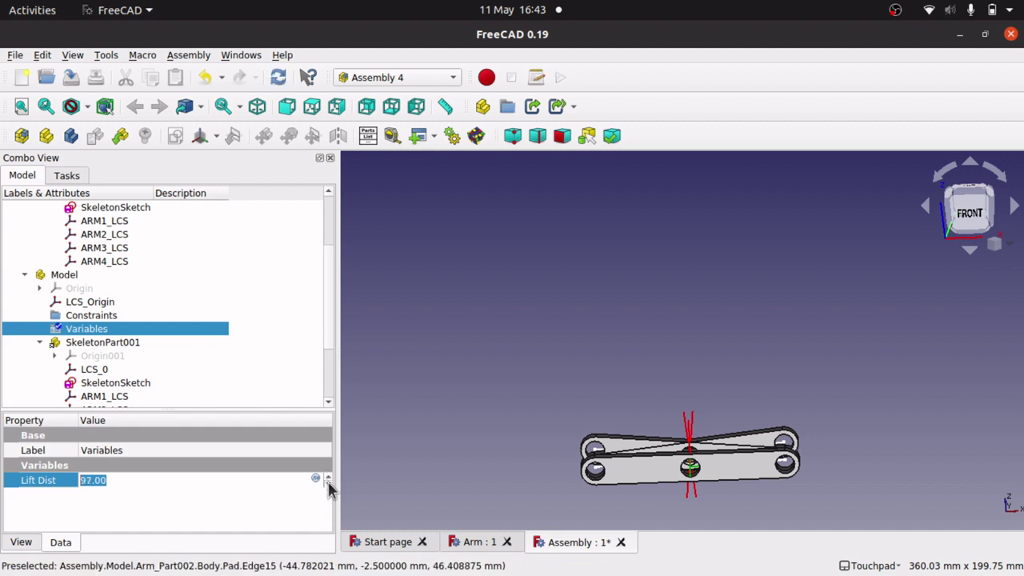
{"action": "left_click", "coordinate": [328, 485]}
{"action": "left_click", "coordinate": [286, 519]}
{"action": "left_click", "coordinate": [318, 478]}
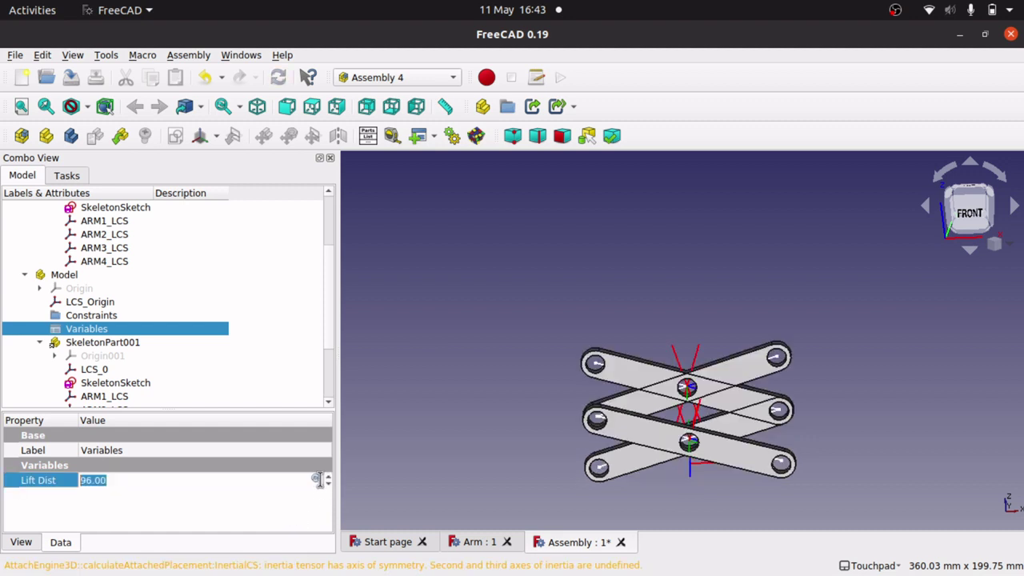
{"action": "left_click", "coordinate": [328, 485]}
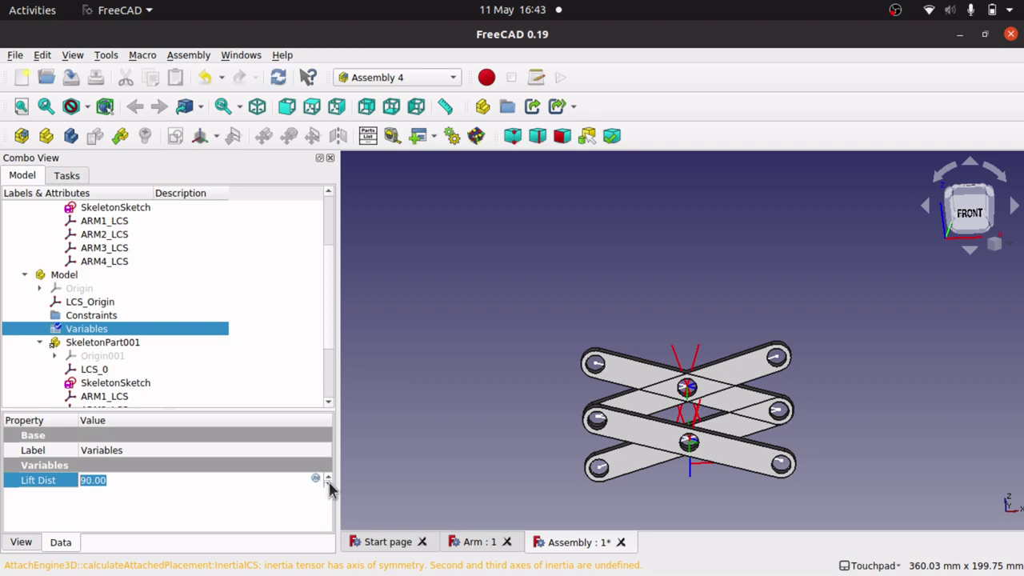
{"action": "left_click", "coordinate": [230, 517]}
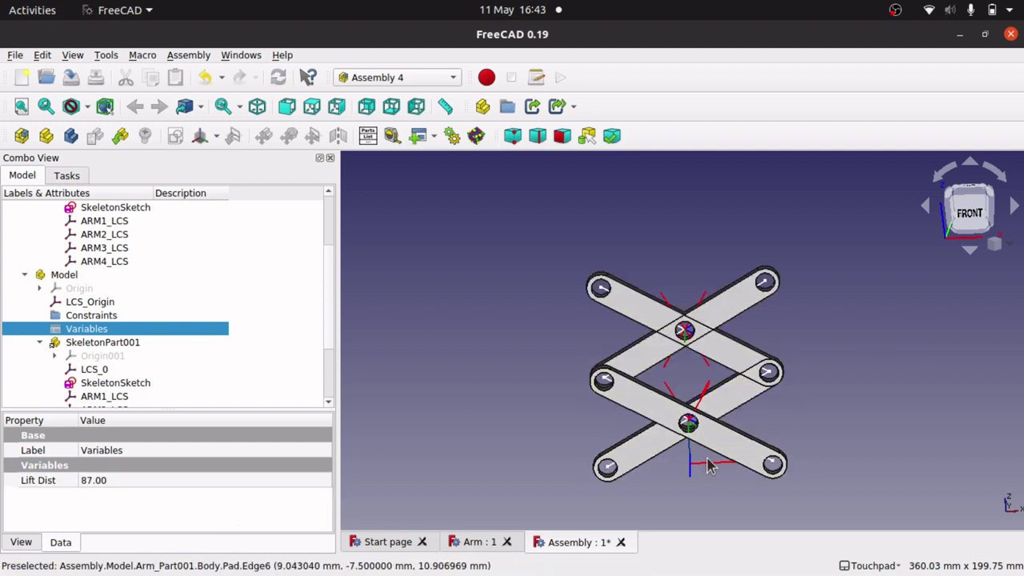
Step: Set the Lift Dist property of the Model's Variables to 0
{"action": "left_click", "coordinate": [215, 480]}
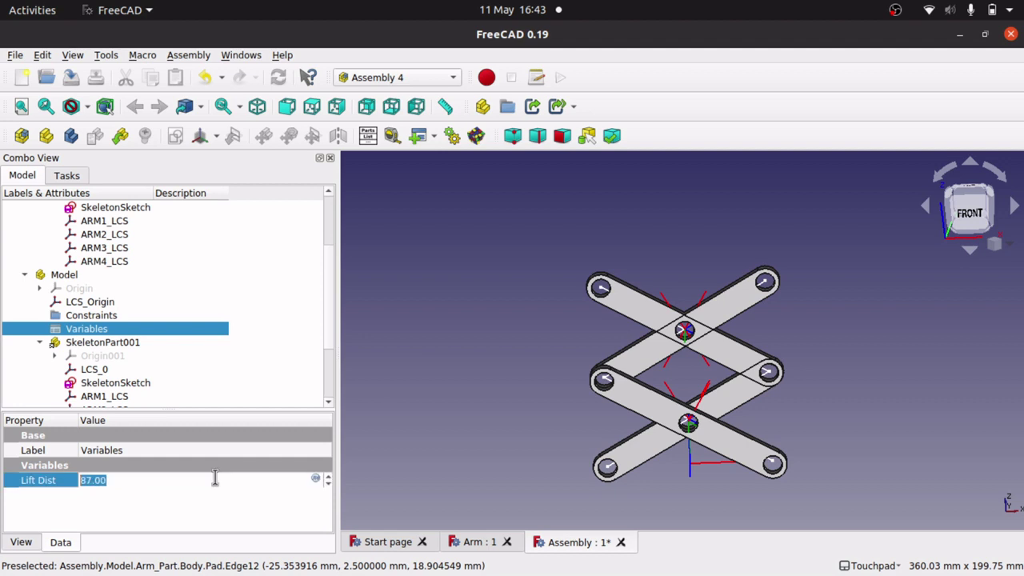
{"action": "left_click", "coordinate": [215, 480]}
{"action": "key", "text": "Return"}
{"action": "left_click", "coordinate": [214, 480]}
{"action": "type", "text": "0"}
{"action": "key", "text": "Return"}
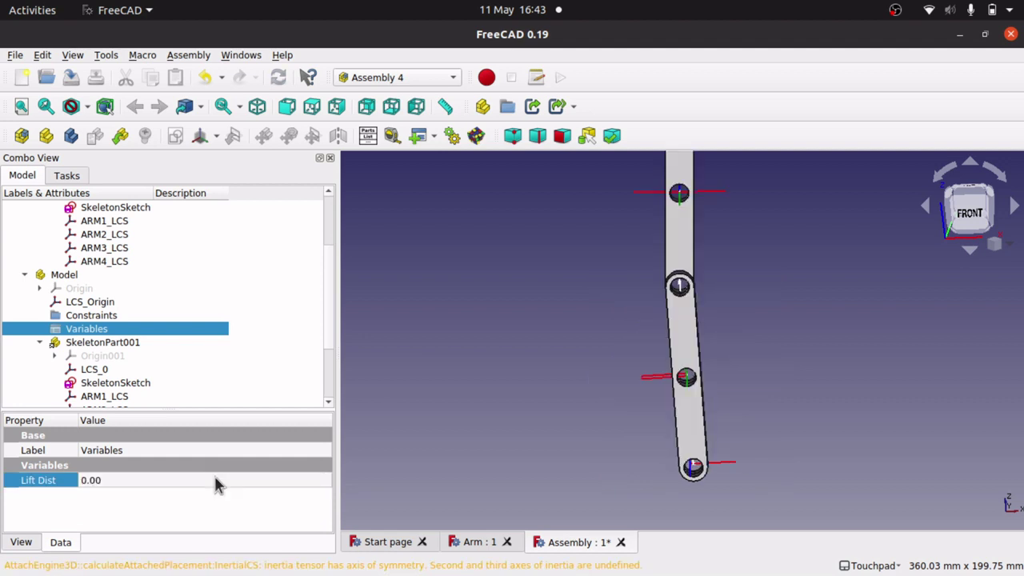
Step: Raise Lift Dist in small increments to 8 and apply the value
{"action": "left_click", "coordinate": [283, 480]}
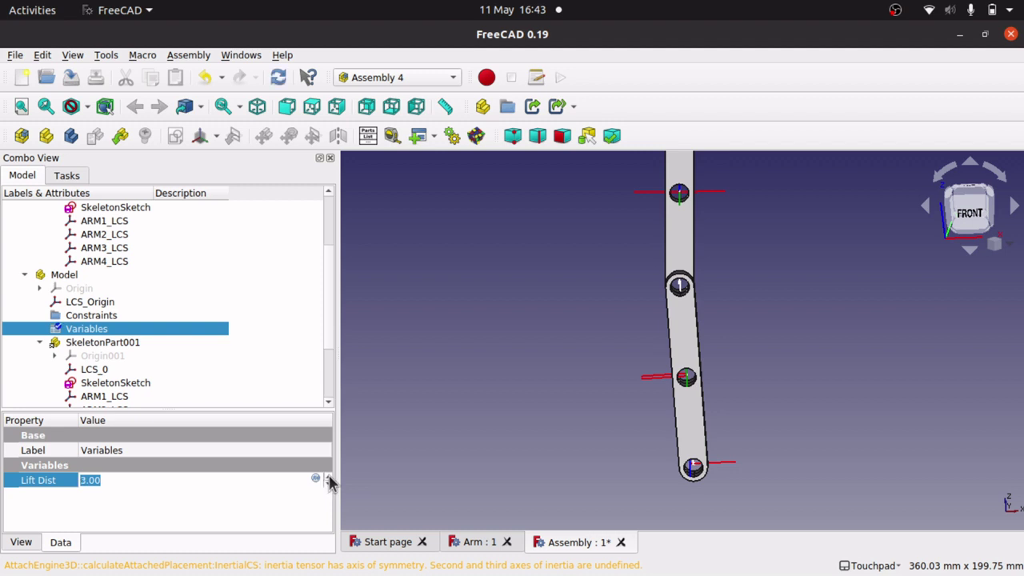
{"action": "left_click", "coordinate": [328, 477]}
{"action": "left_click", "coordinate": [328, 477]}
{"action": "left_click", "coordinate": [244, 520]}
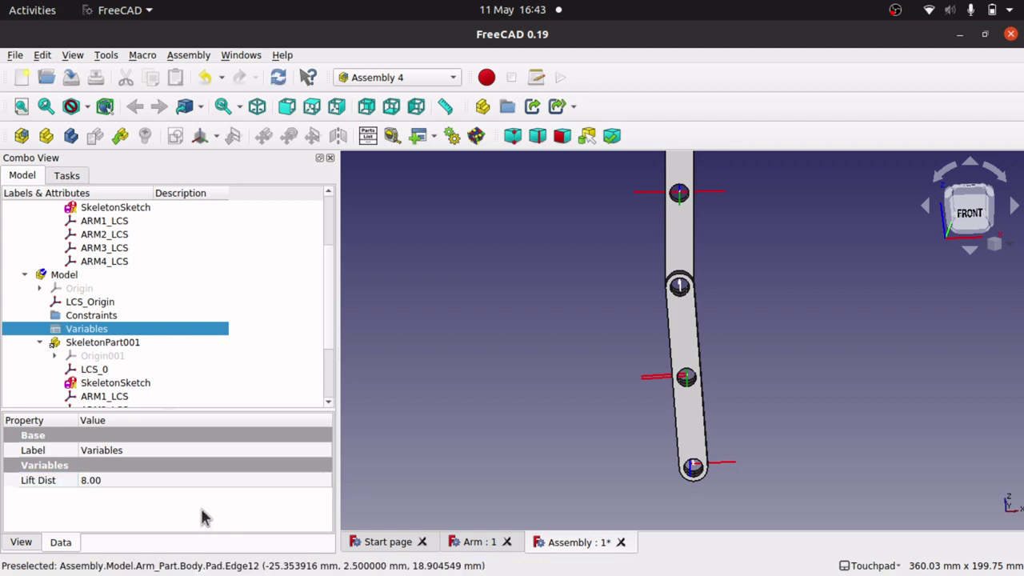
Step: Set Lift Dist to 20 and refresh the document
{"action": "left_click", "coordinate": [145, 483]}
{"action": "left_click", "coordinate": [144, 480]}
{"action": "type", "text": "20"}
{"action": "key", "text": "Return"}
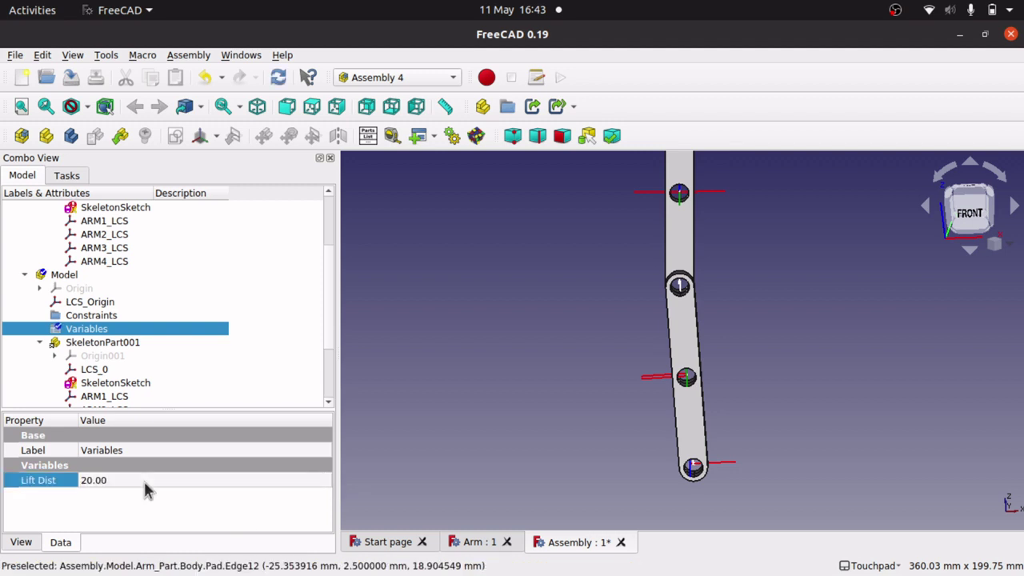
{"action": "left_click", "coordinate": [162, 516]}
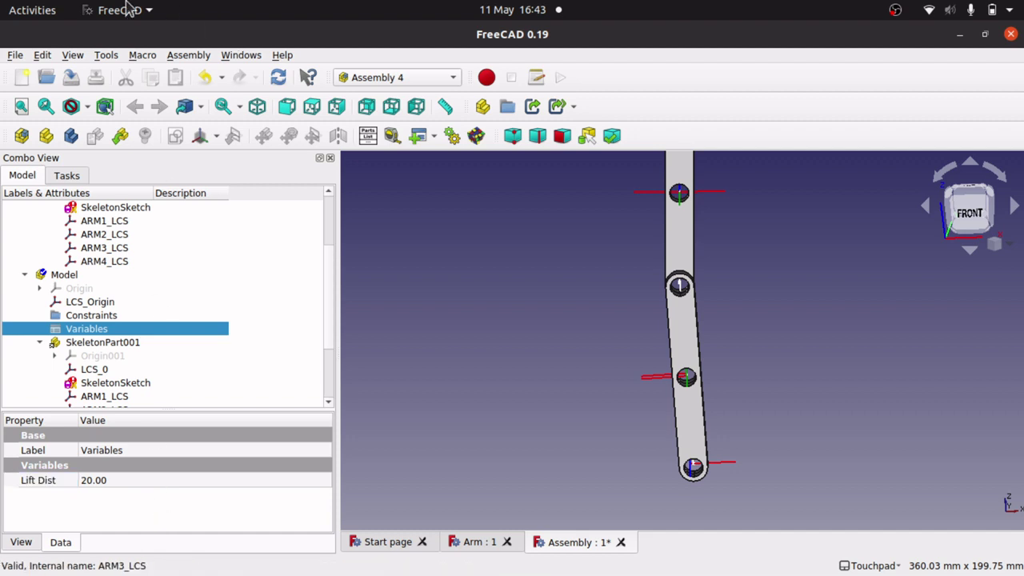
{"action": "left_click", "coordinate": [42, 56]}
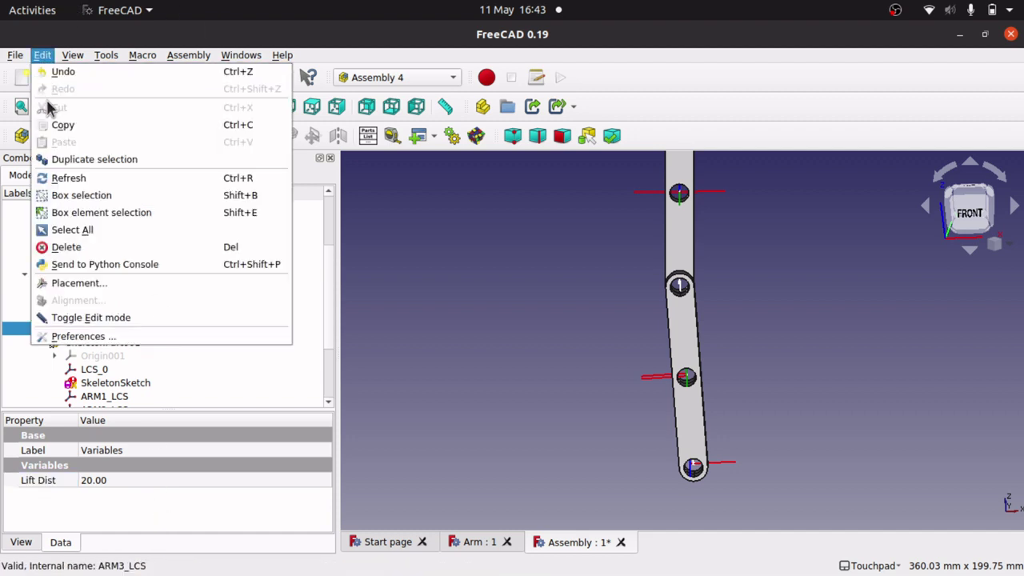
{"action": "left_click", "coordinate": [85, 178]}
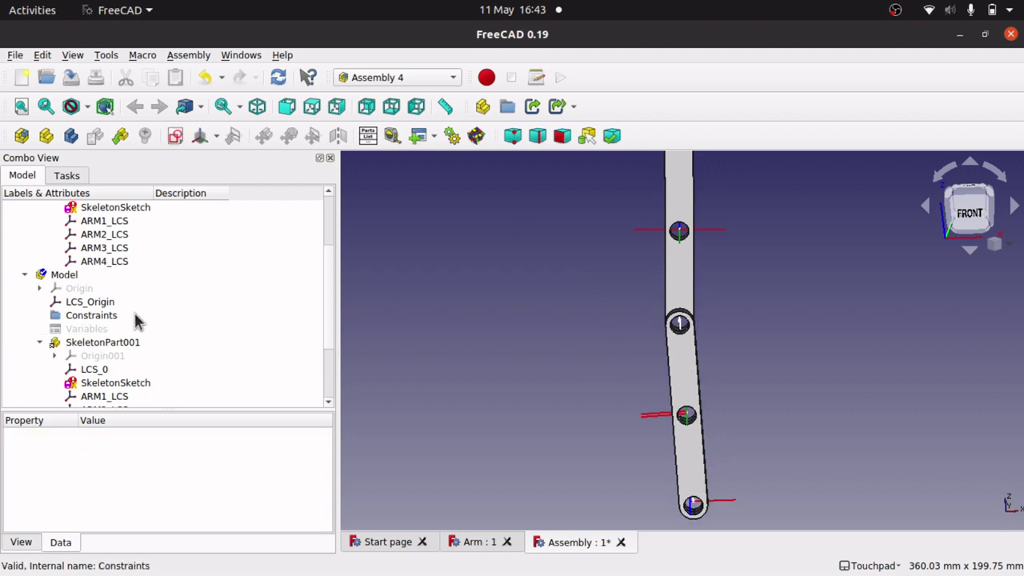
Step: Open the SkeletonSketch of SkeletonPart001, delete its 20 mm length constraint, and pull the base point outward along the horizontal axis
{"action": "left_click", "coordinate": [128, 391]}
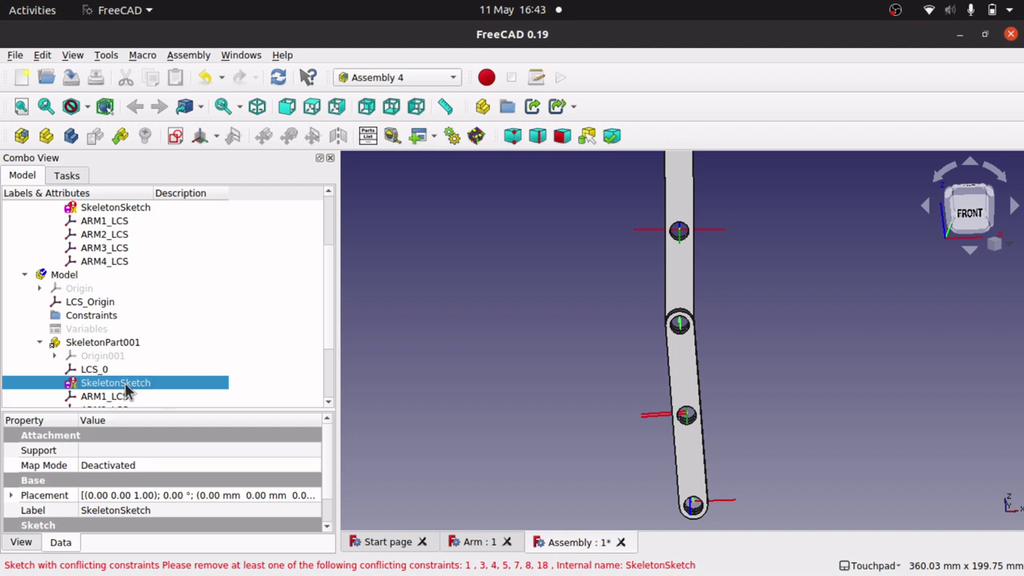
{"action": "double_click", "coordinate": [124, 389]}
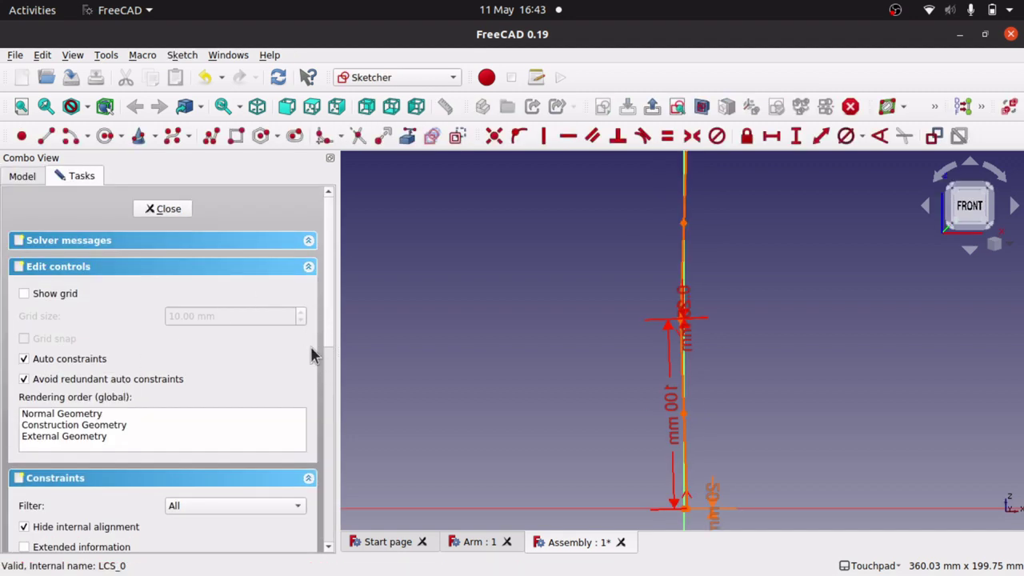
{"action": "left_click_drag", "start_coordinate": [332, 327], "coordinate": [334, 490]}
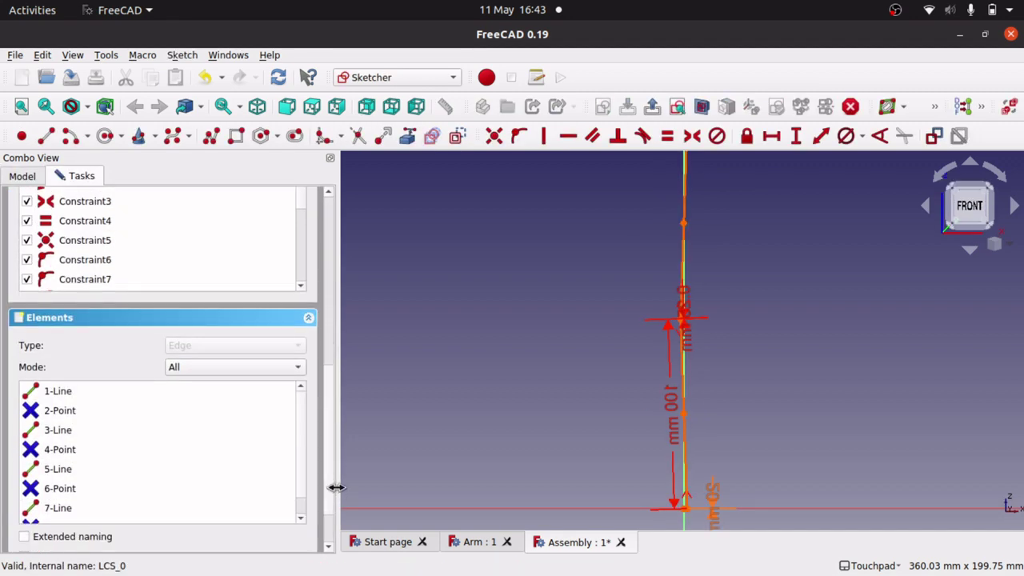
{"action": "scroll", "coordinate": [303, 268], "scroll_direction": "down", "scroll_amount": 4}
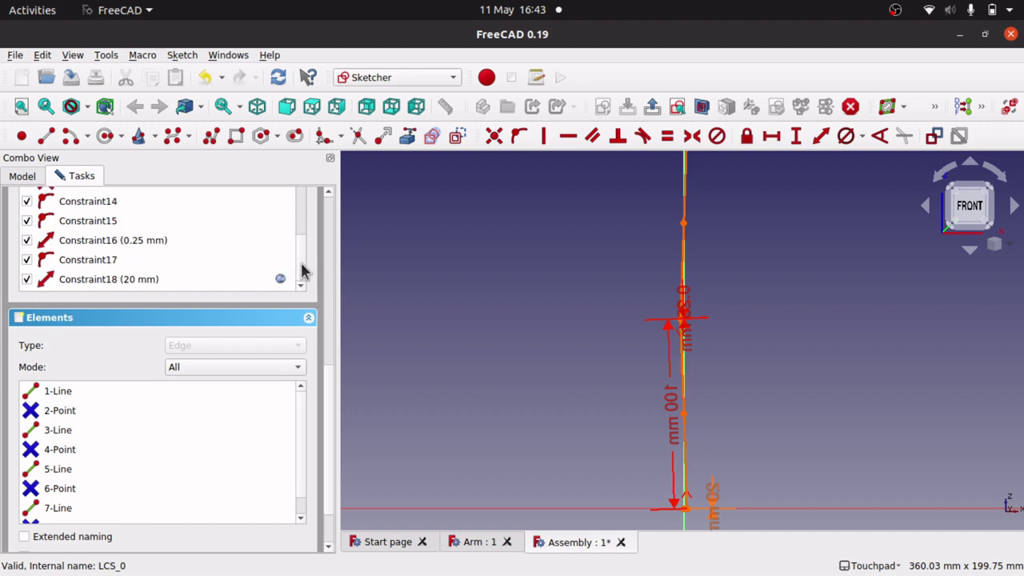
{"action": "left_click", "coordinate": [116, 284]}
{"action": "key", "text": "Delete"}
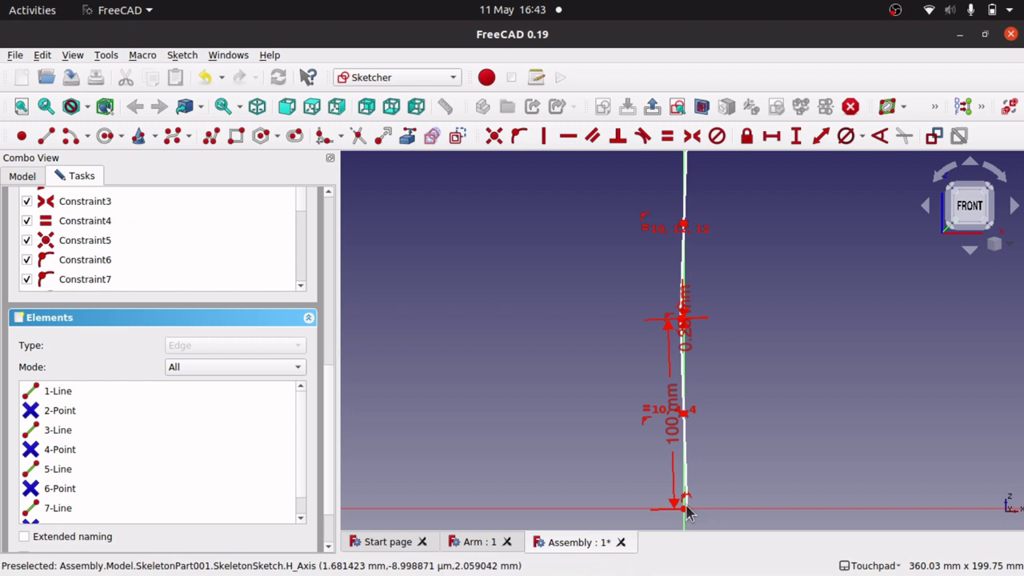
{"action": "left_click_drag", "start_coordinate": [685, 509], "coordinate": [714, 512]}
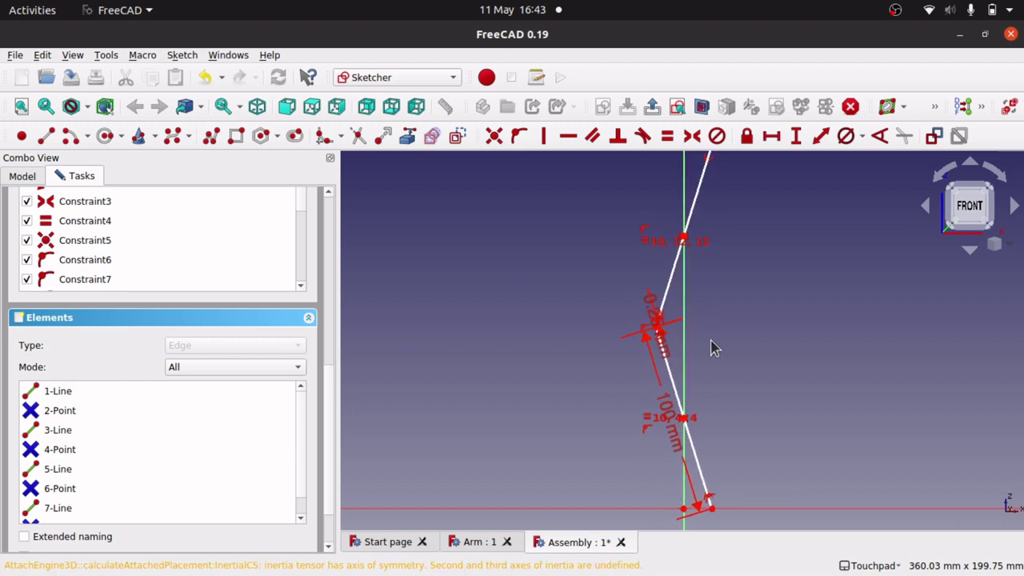
{"action": "scroll", "coordinate": [714, 349], "scroll_direction": "up", "scroll_amount": 2}
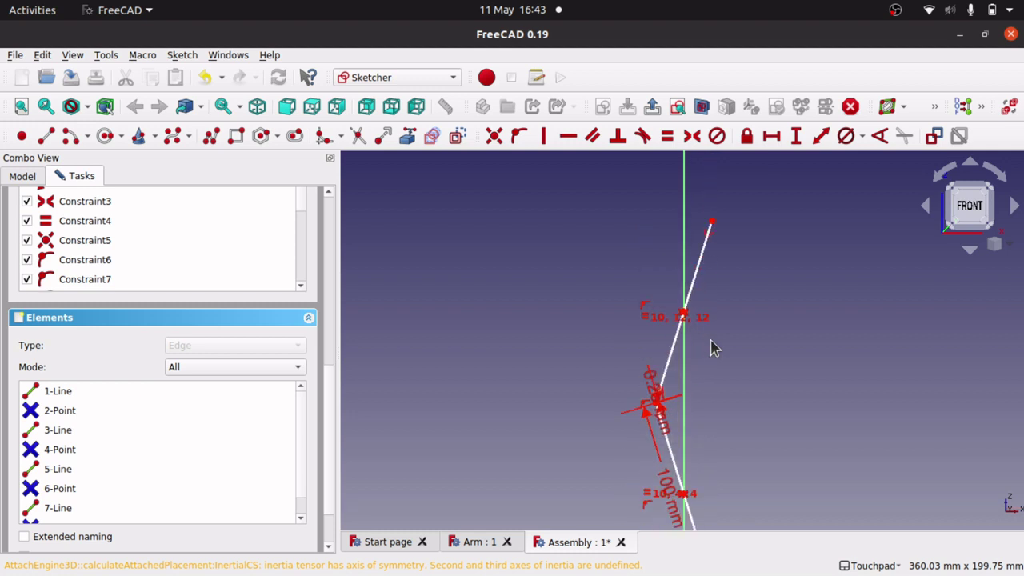
Step: Undo the recent sketch and Lift Dist changes until the 87 mm base length constraint is restored
{"action": "key", "text": "ctrl+z"}
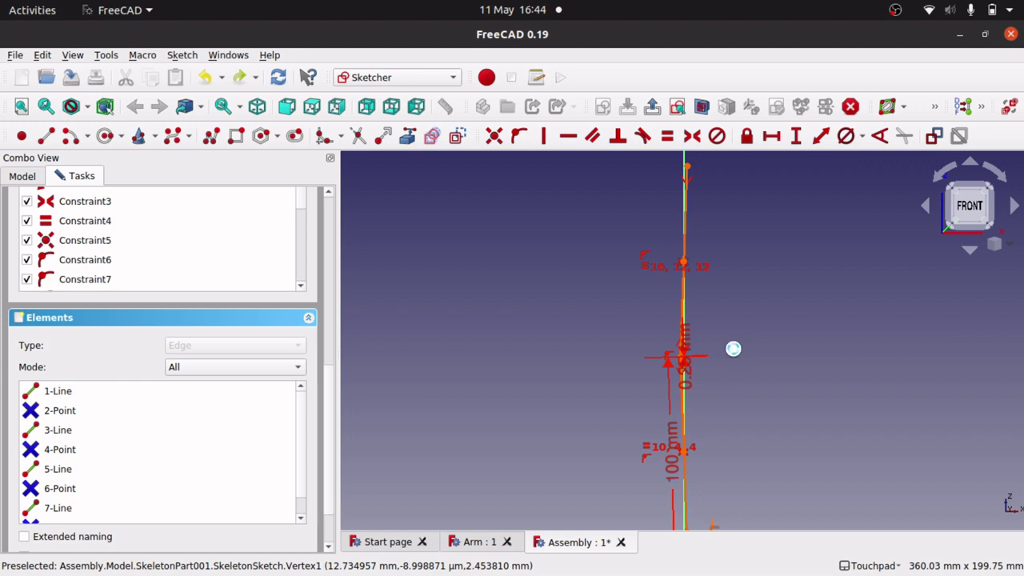
{"action": "key", "text": "ctrl+y"}
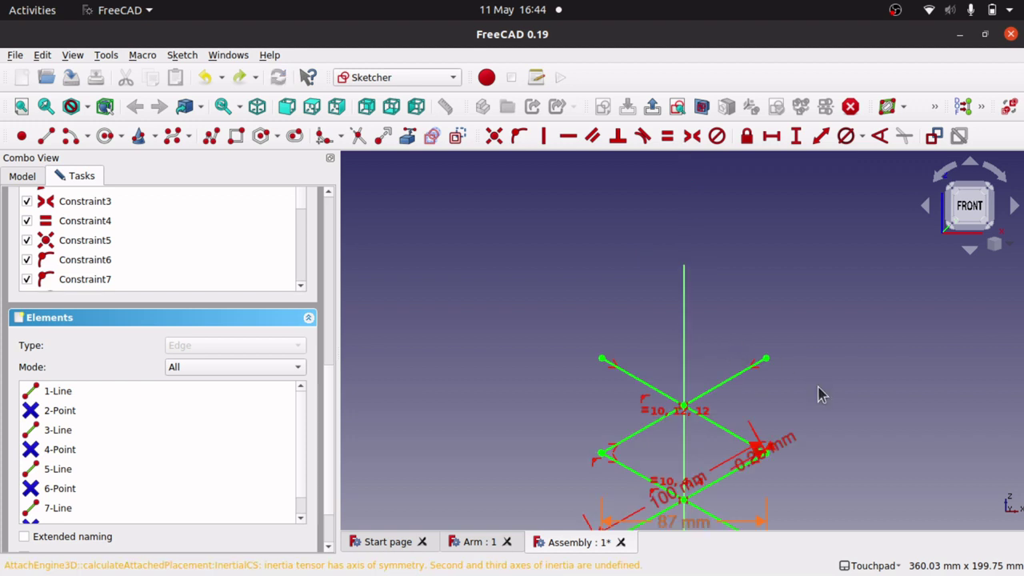
{"action": "key", "text": "Down"}
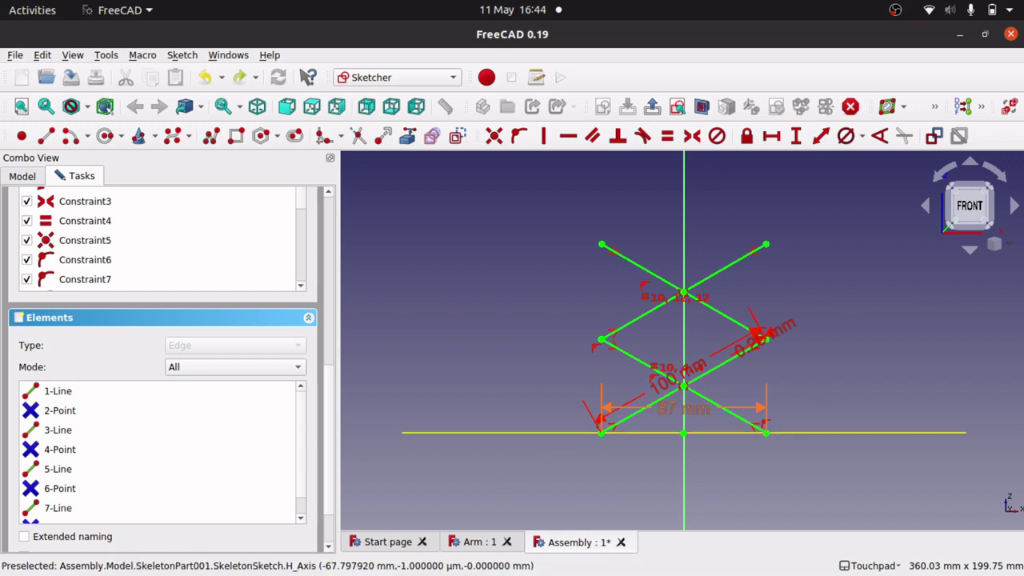
Step: Save the assembly document and close the skeleton sketch
{"action": "key", "text": "ctrl+s"}
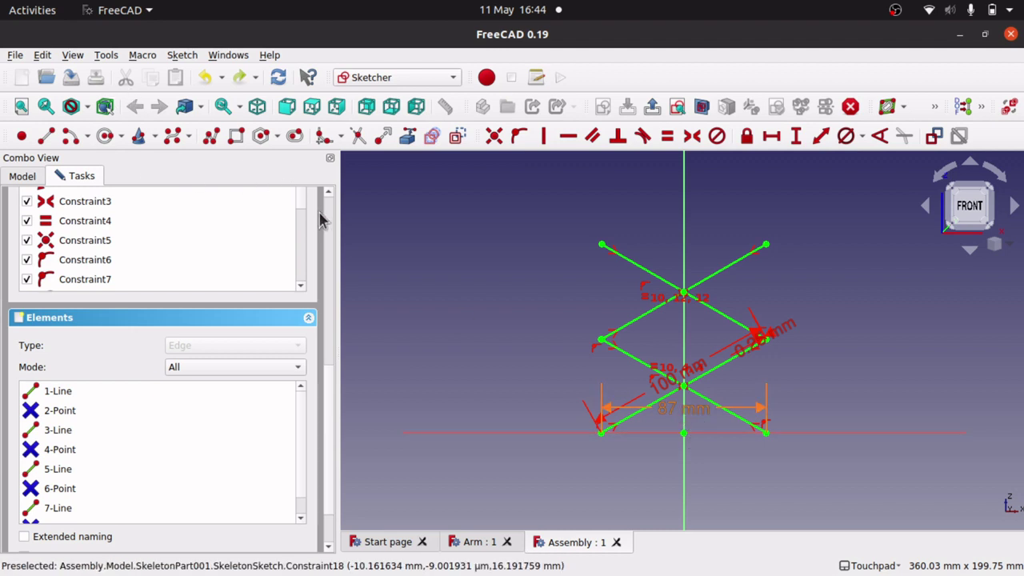
{"action": "scroll", "coordinate": [333, 218], "scroll_direction": "up", "scroll_amount": 10}
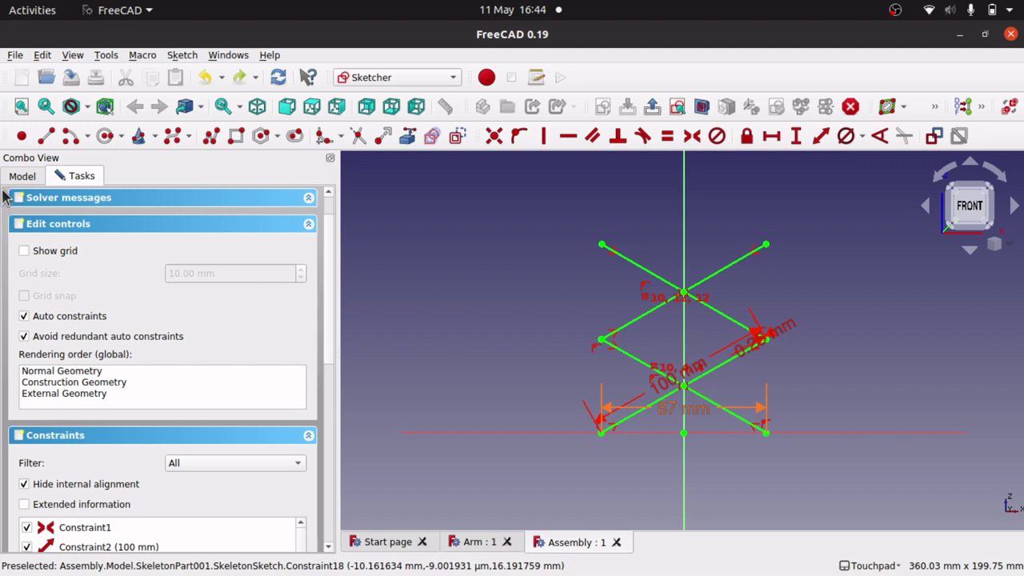
{"action": "left_click", "coordinate": [24, 176]}
{"action": "left_click", "coordinate": [74, 176]}
{"action": "scroll", "coordinate": [331, 199], "scroll_direction": "up", "scroll_amount": 1}
{"action": "scroll", "coordinate": [332, 232], "scroll_direction": "up", "scroll_amount": 2}
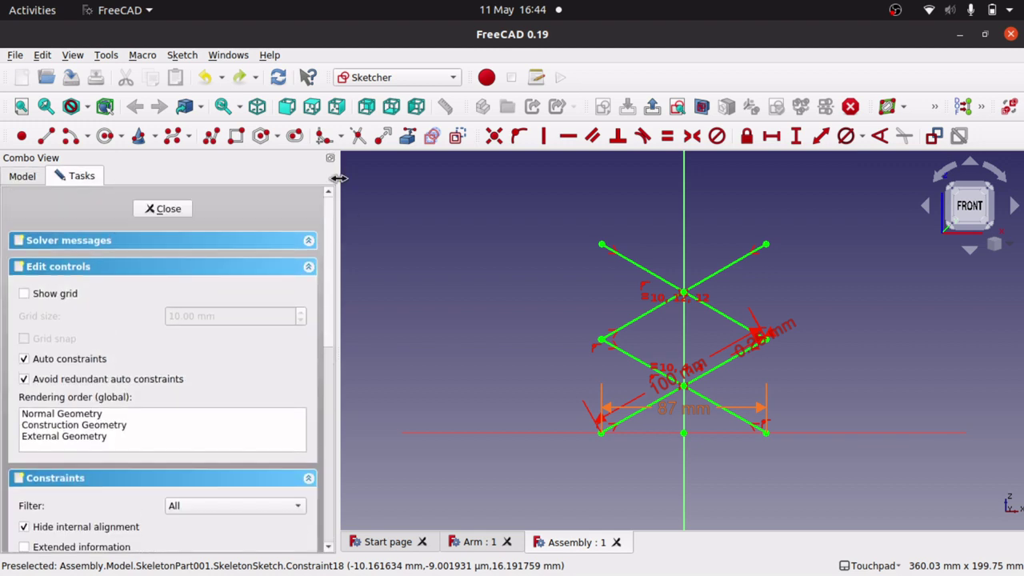
{"action": "left_click", "coordinate": [187, 213]}
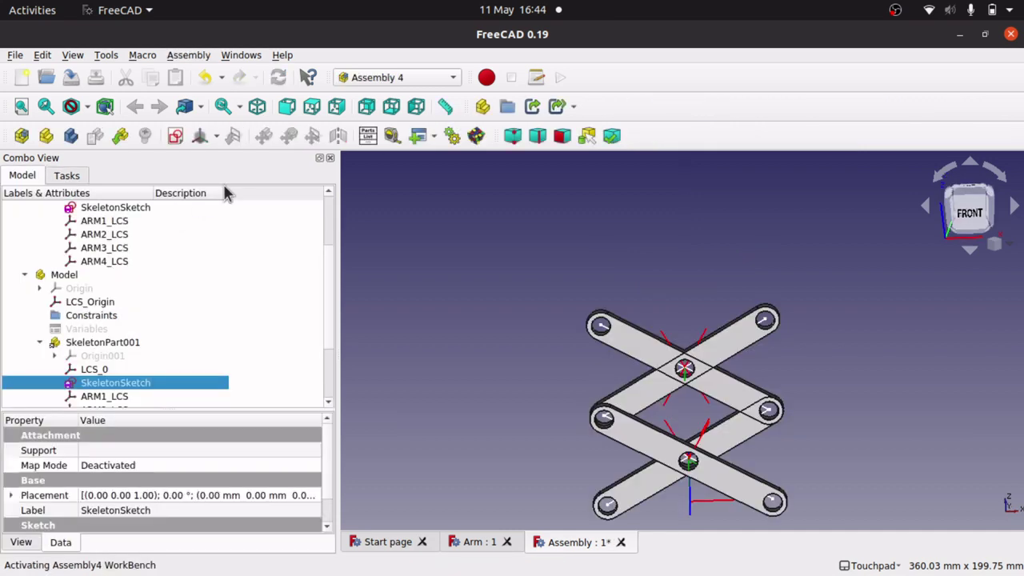
Step: Open the Animate Assembly settings and choose LiftDist as the variable to animate
{"action": "left_click", "coordinate": [453, 148]}
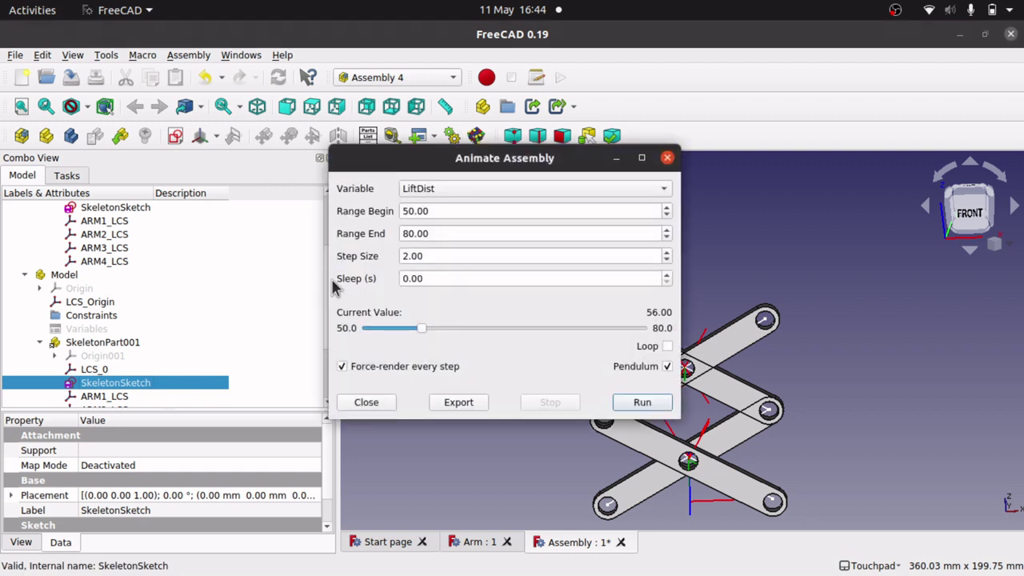
{"action": "left_click", "coordinate": [475, 194]}
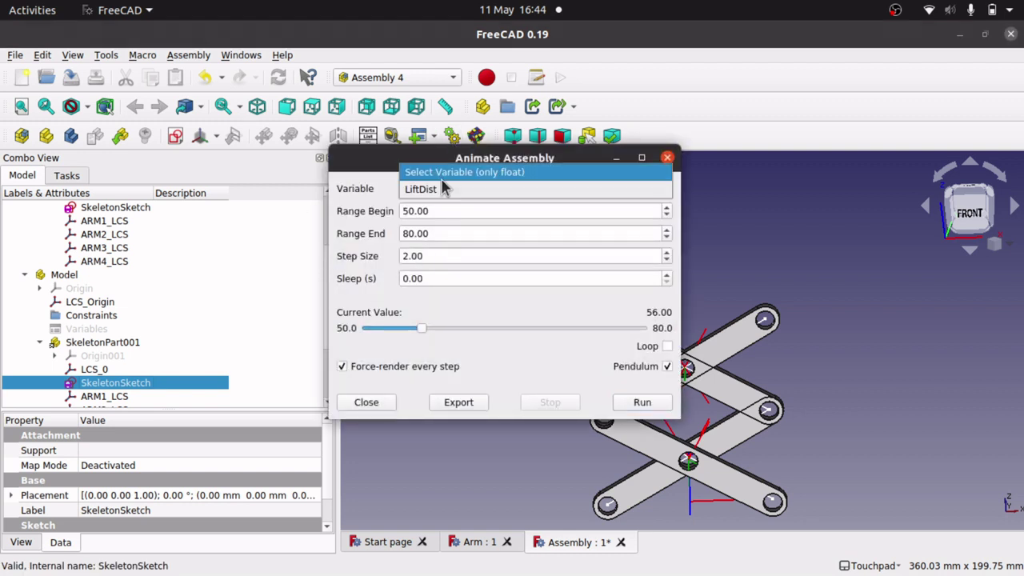
{"action": "left_click", "coordinate": [462, 175]}
{"action": "left_click", "coordinate": [452, 189]}
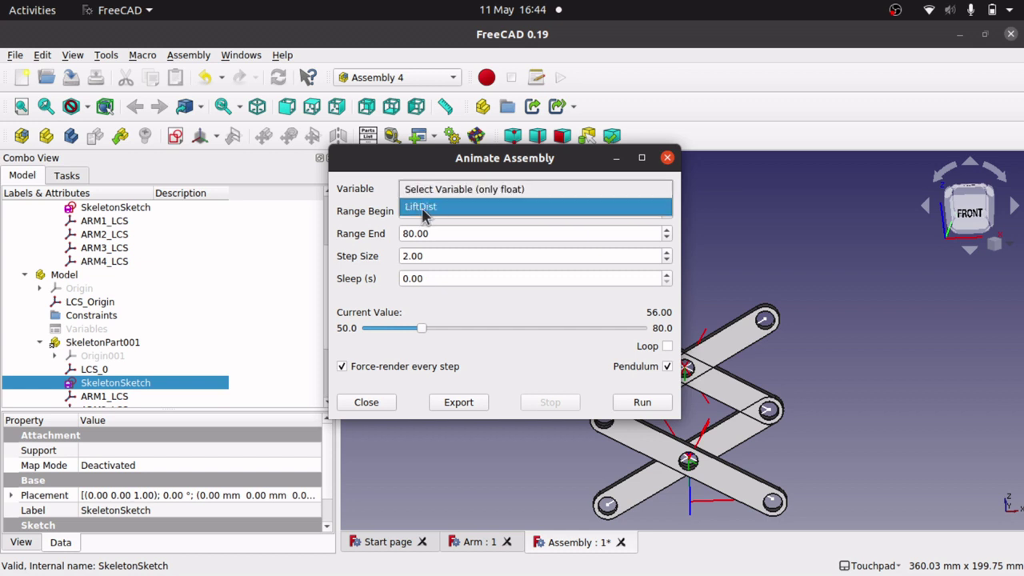
{"action": "left_click", "coordinate": [428, 208]}
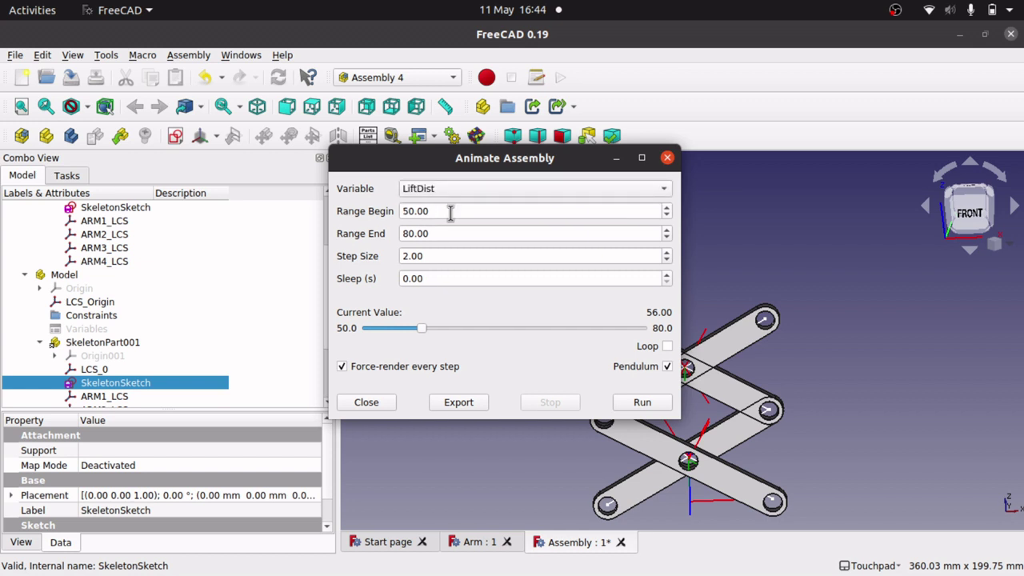
{"action": "left_click_drag", "start_coordinate": [450, 211], "coordinate": [392, 210]}
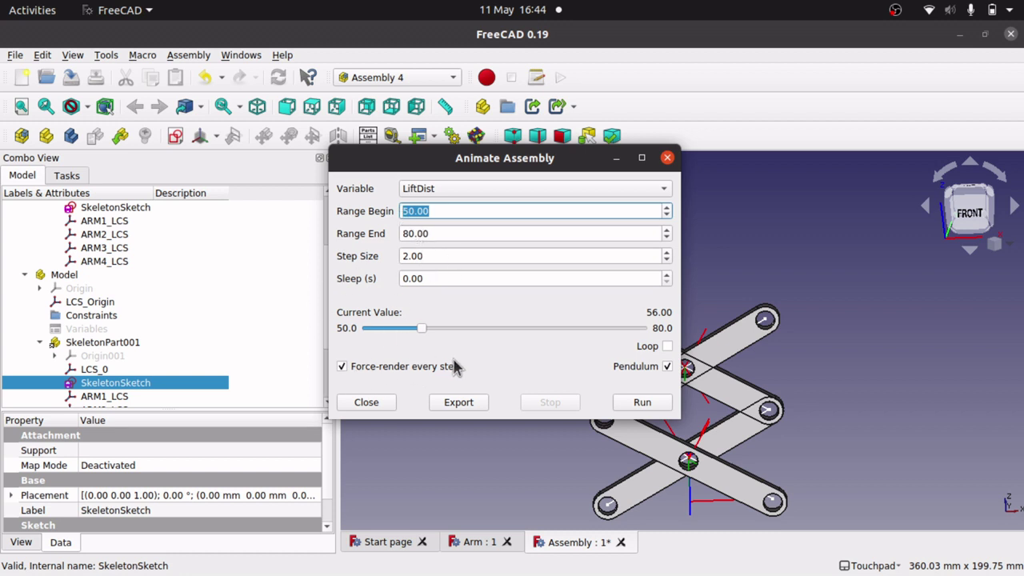
Step: Run the LiftDist animation from 50 to 80 with the dialog moved clear of the scissor, and stop it and close the dialog
{"action": "left_click", "coordinate": [632, 402]}
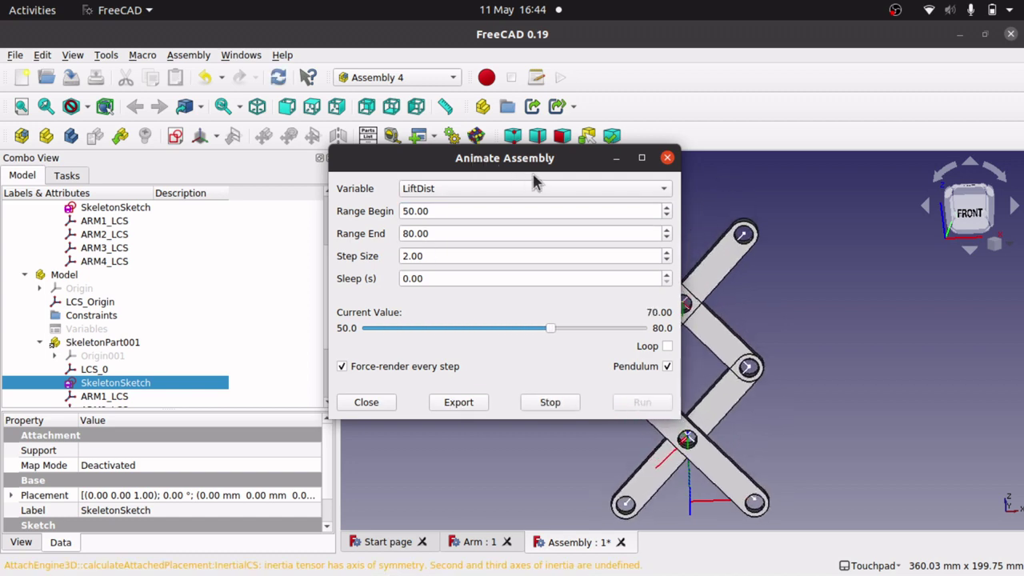
{"action": "left_click_drag", "start_coordinate": [560, 164], "coordinate": [368, 178]}
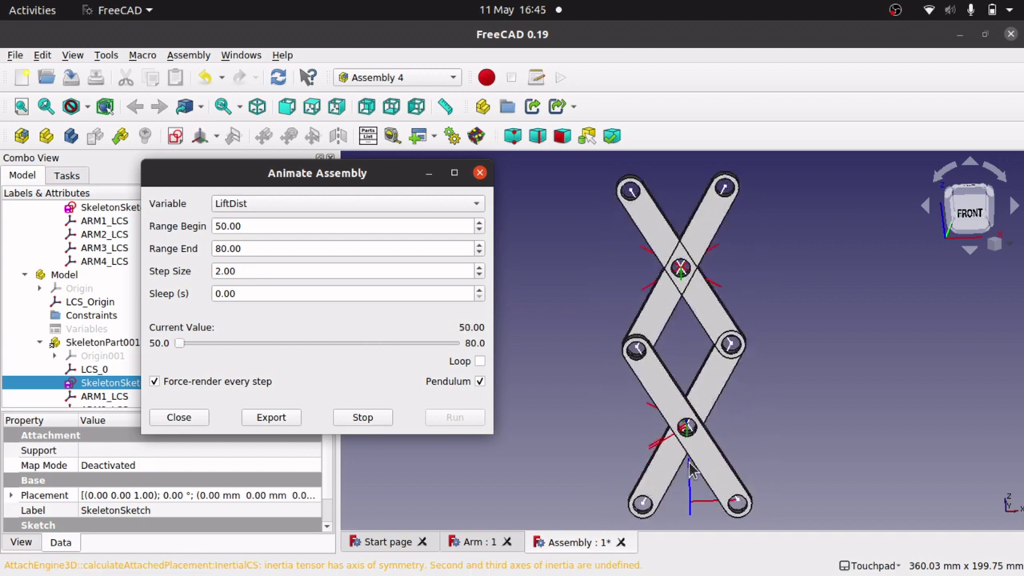
{"action": "left_click", "coordinate": [367, 422]}
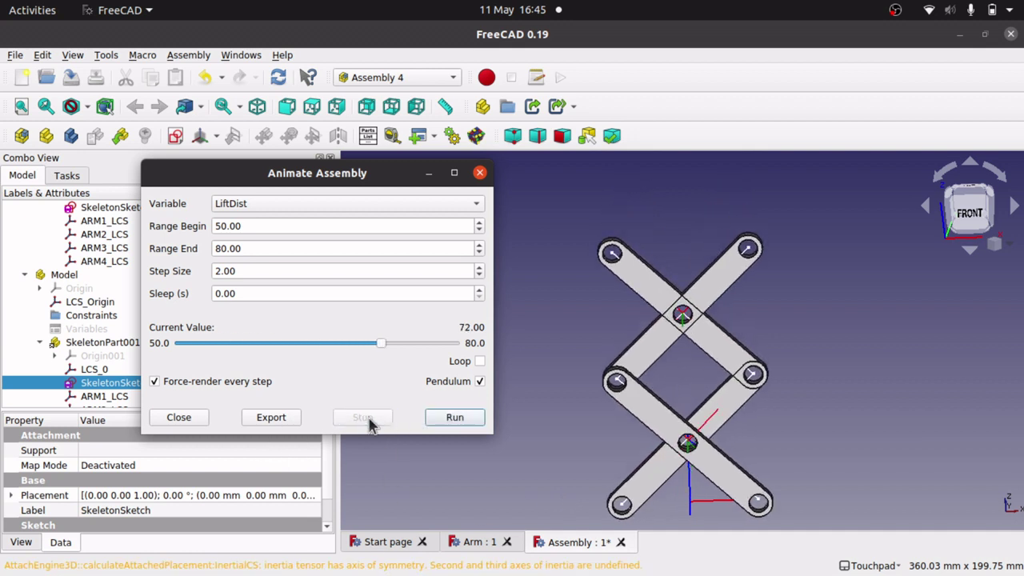
{"action": "left_click", "coordinate": [185, 421]}
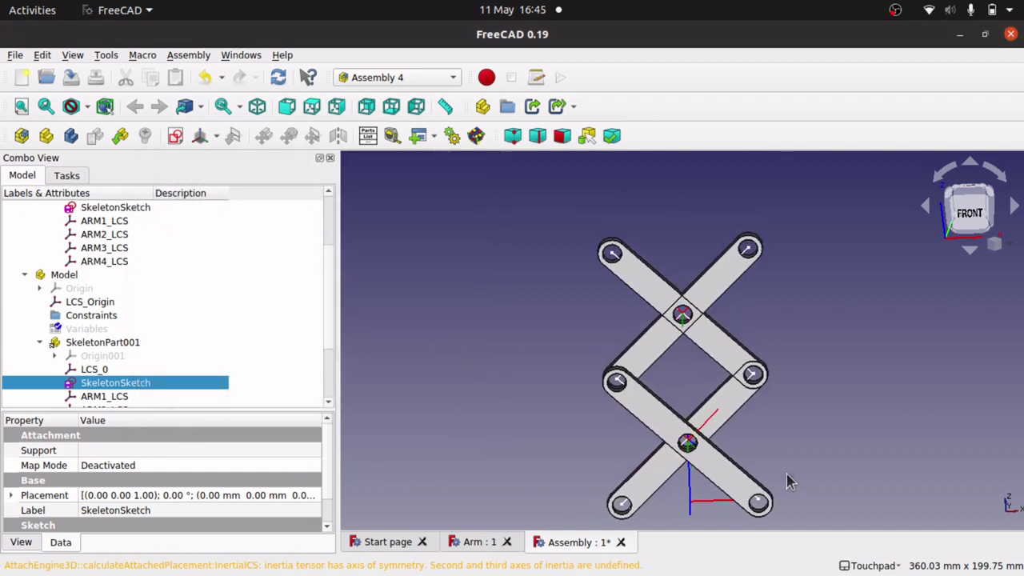
{"action": "left_click", "coordinate": [816, 486]}
{"action": "scroll", "coordinate": [816, 485], "scroll_direction": "down", "scroll_amount": 2}
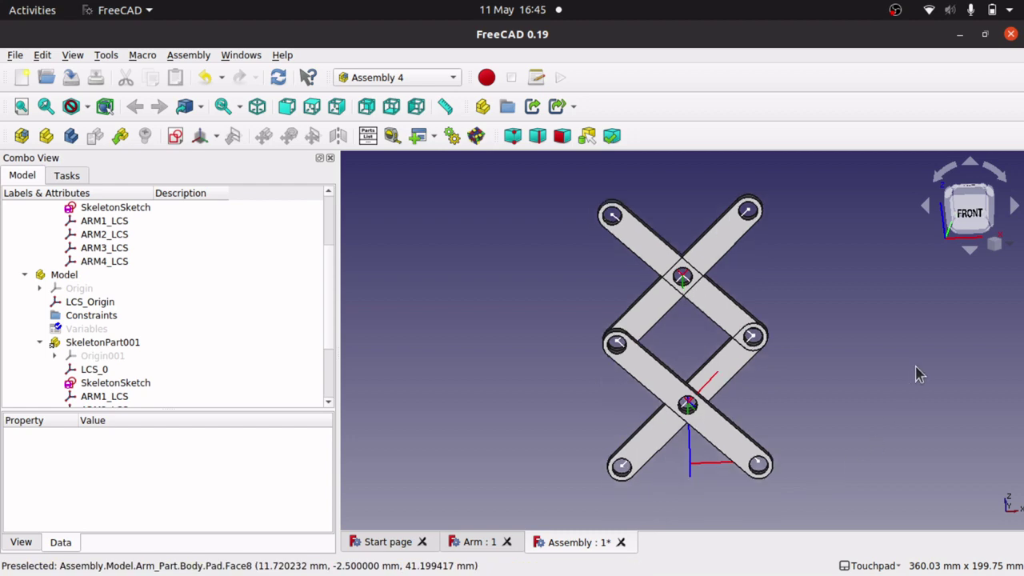
{"action": "left_click_drag", "start_coordinate": [917, 372], "coordinate": [896, 383], "text": "alt"}
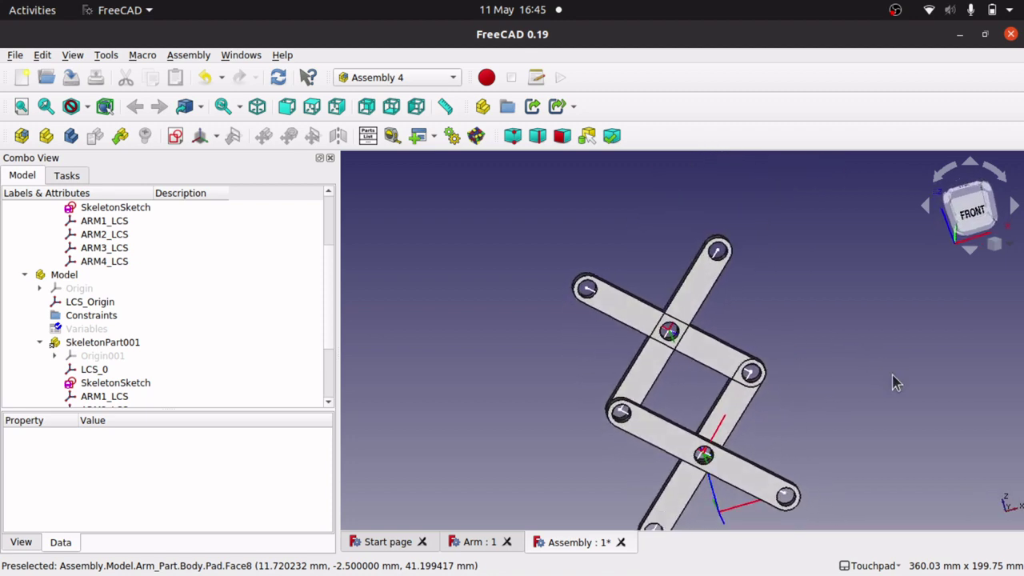